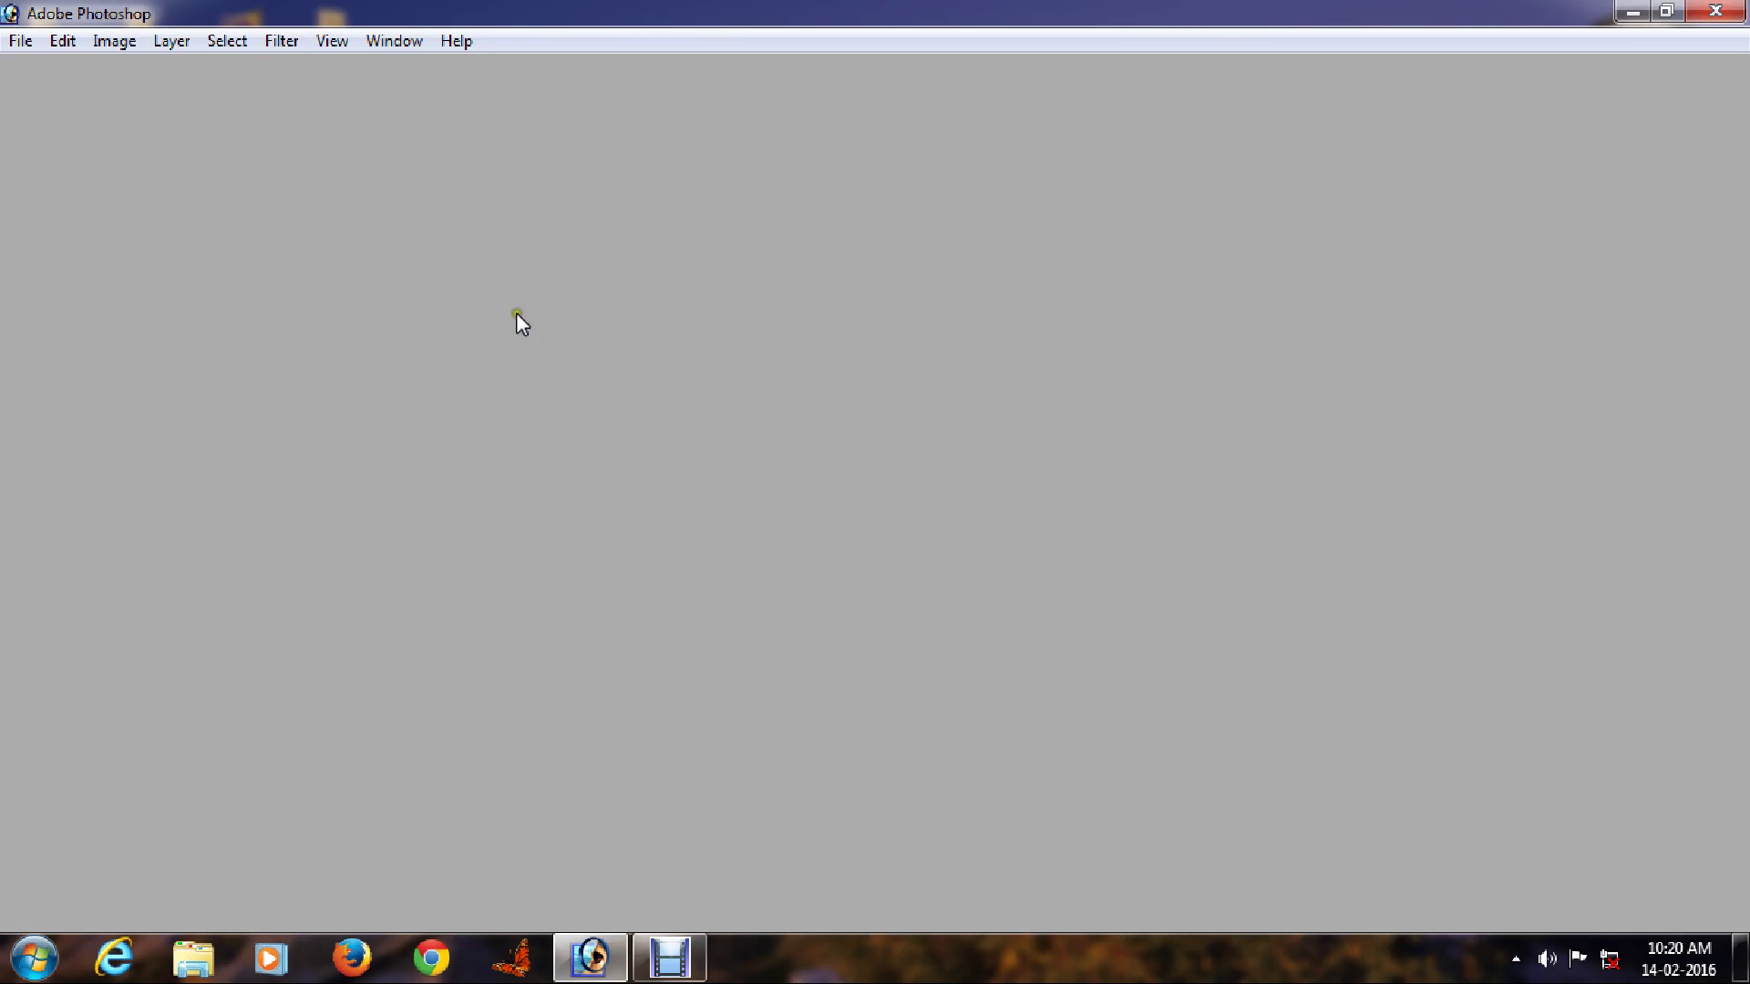
Open PMDS-PSD-0059 from the sample folder and maximize its document window.
left_click(20, 41)
left_click(33, 94)
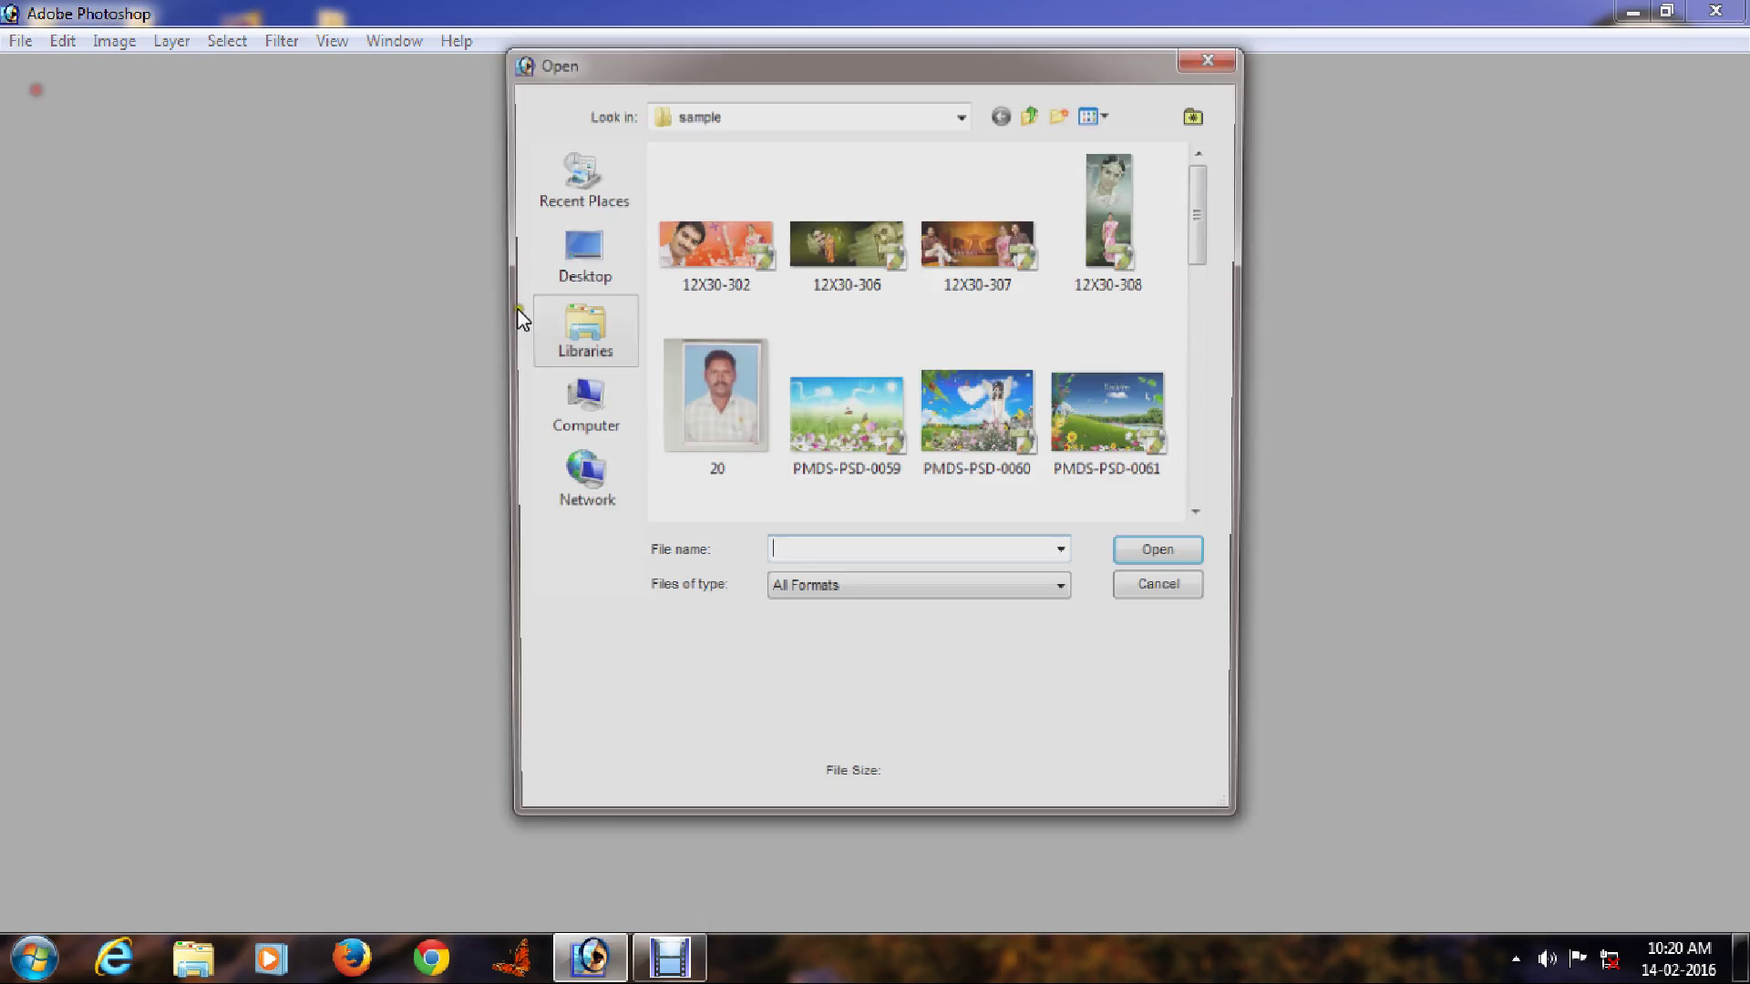
left_click(734, 264)
left_click(846, 250)
left_click(870, 410)
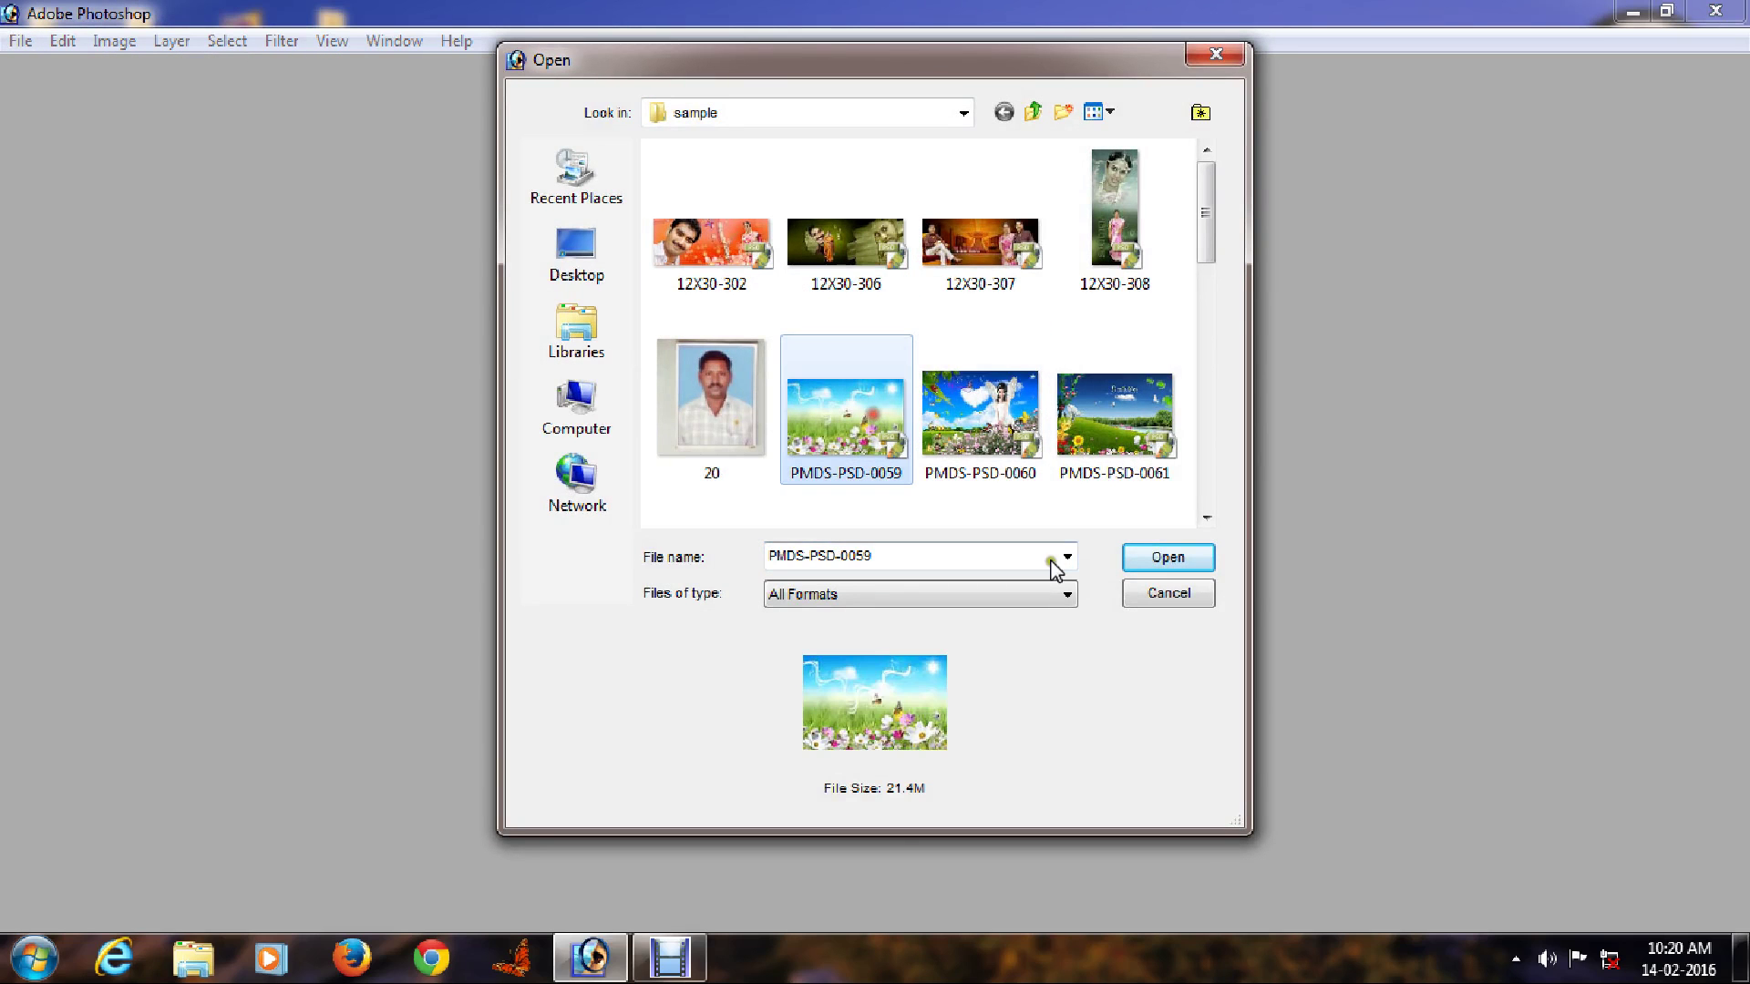
left_click(1189, 562)
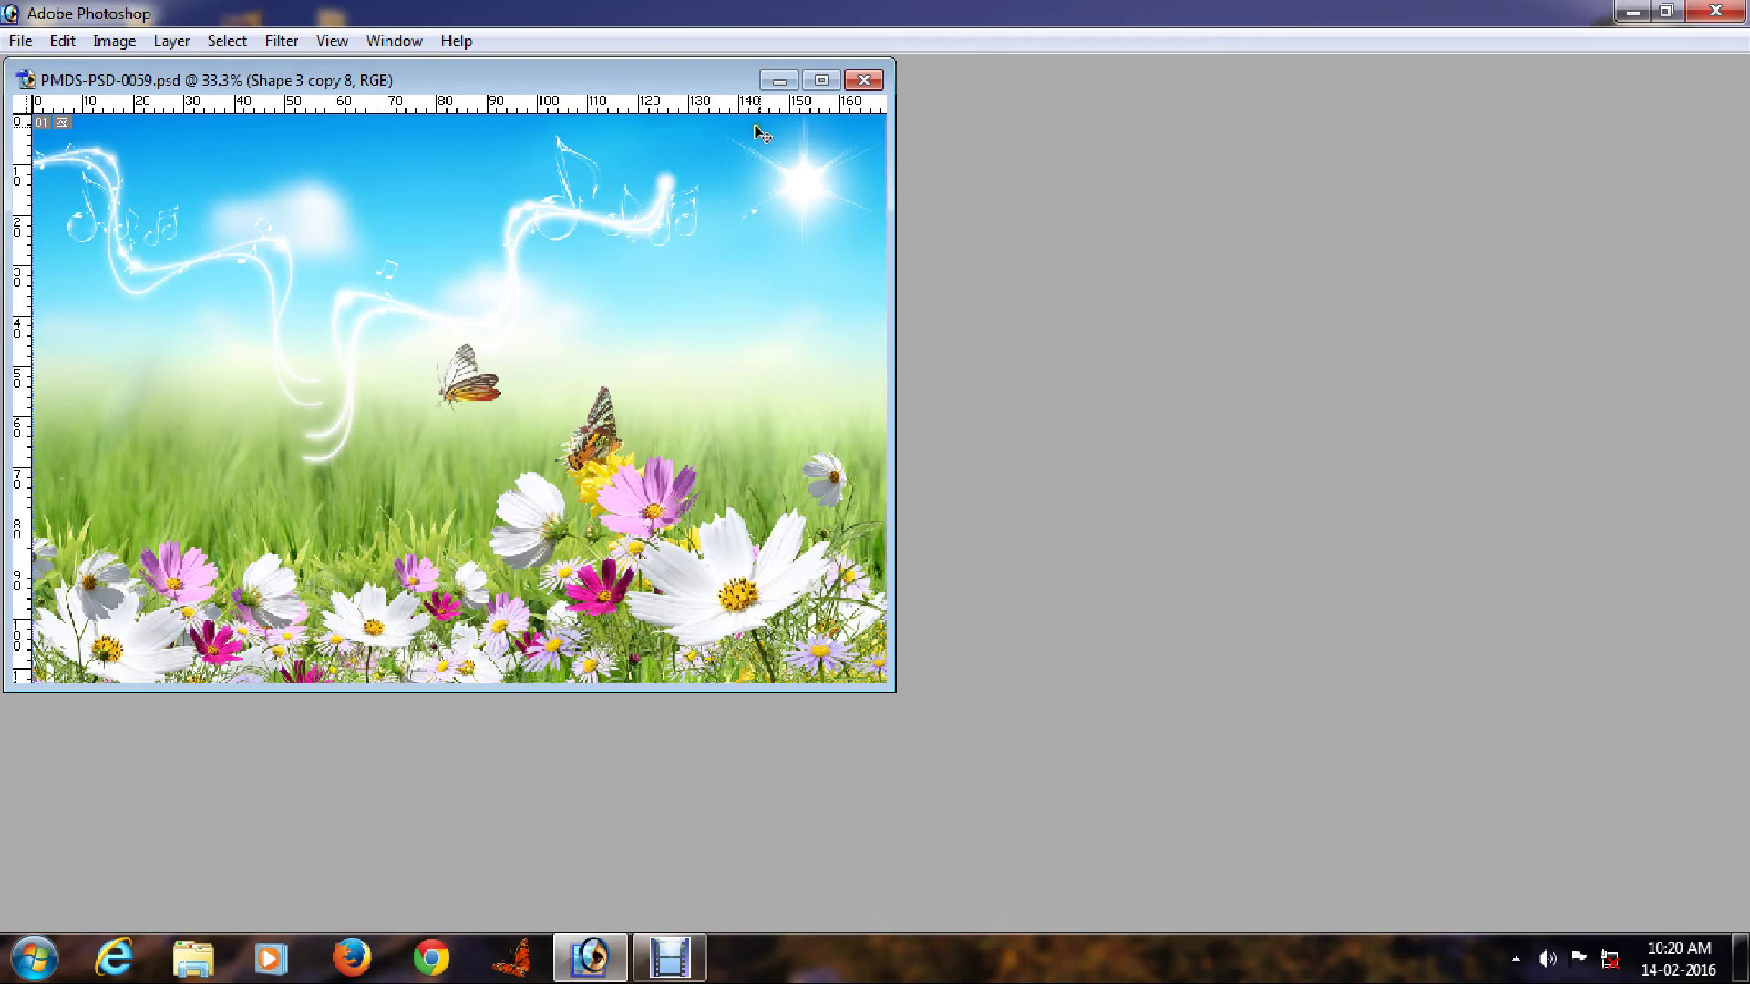
left_click(821, 81)
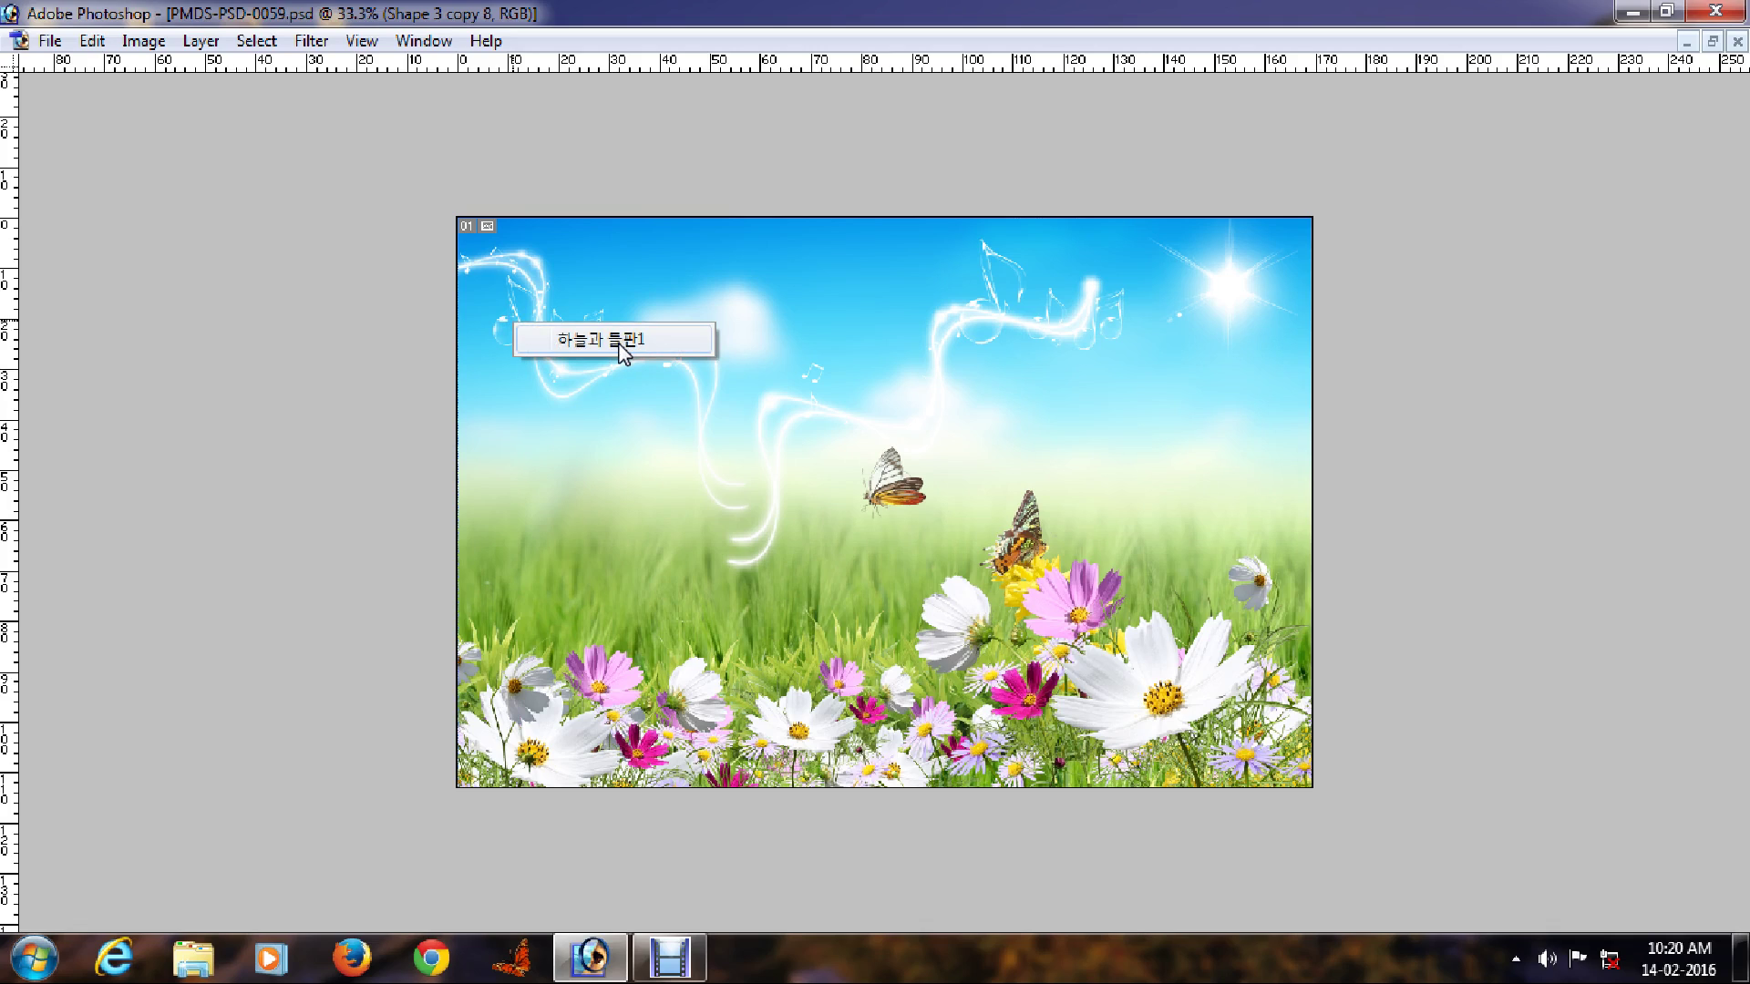
Pick layers from those under the light swirl and shift the sky-and-field background right and slightly down.
left_click(619, 348)
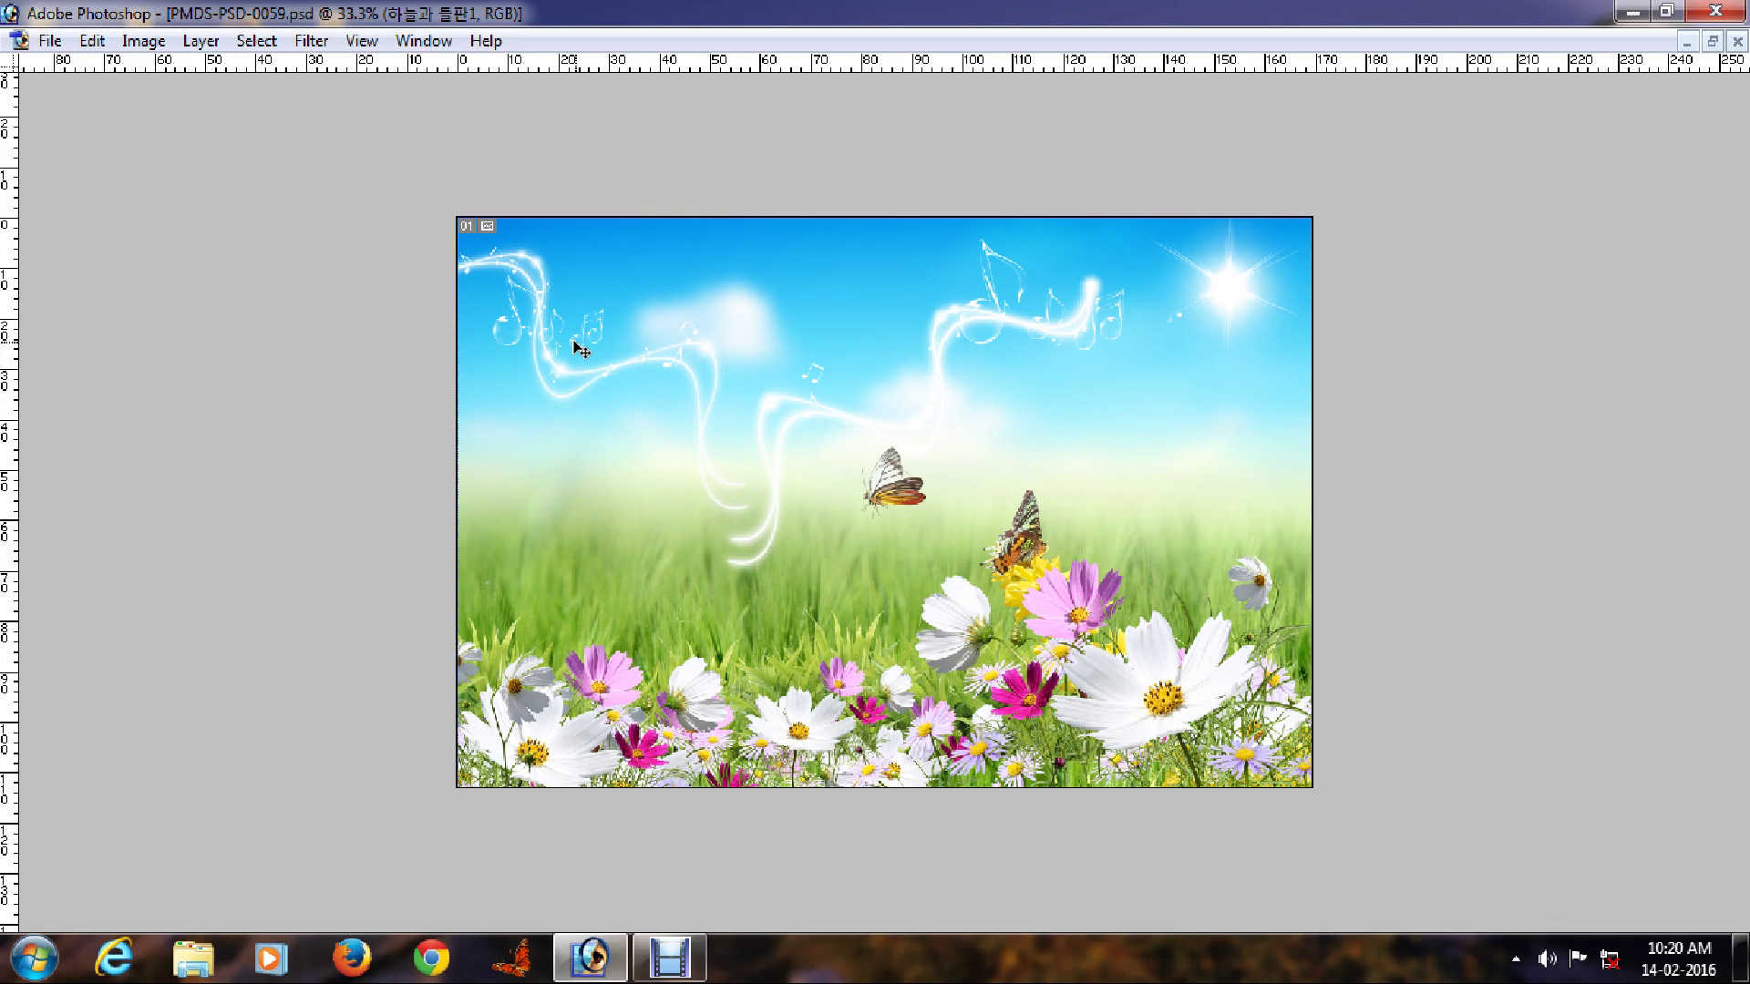
right_click(532, 363)
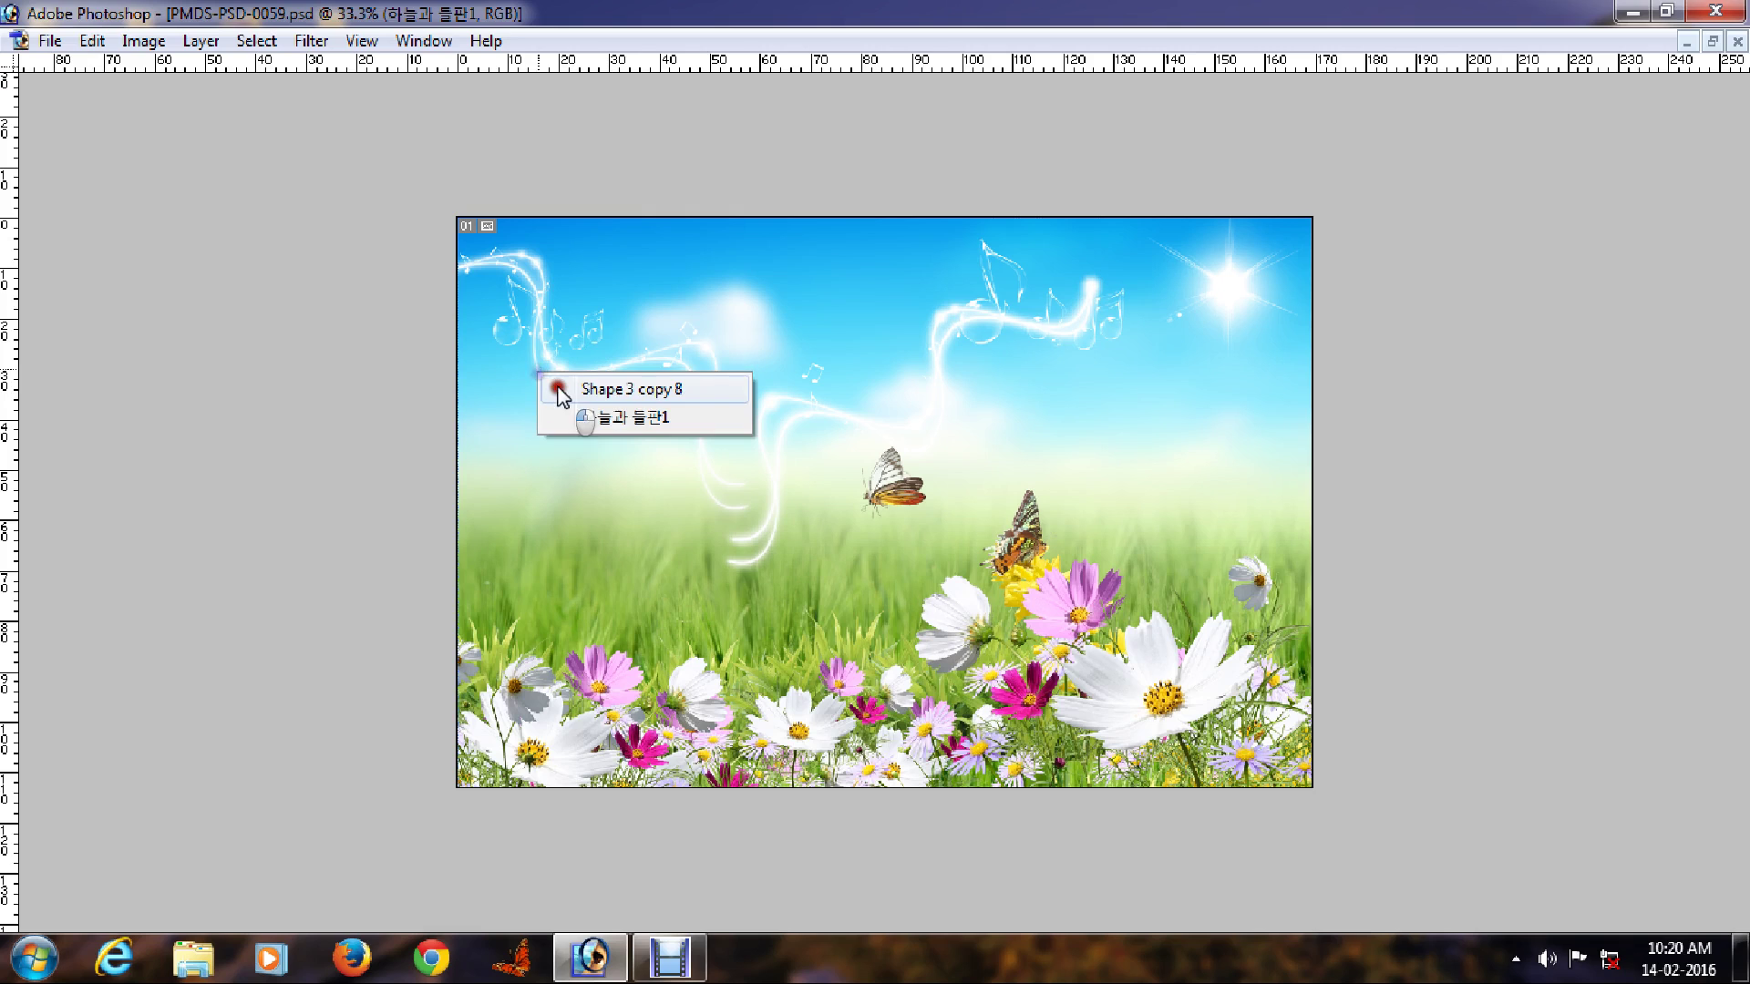
left_click(557, 378)
right_click(558, 367)
left_click(577, 375)
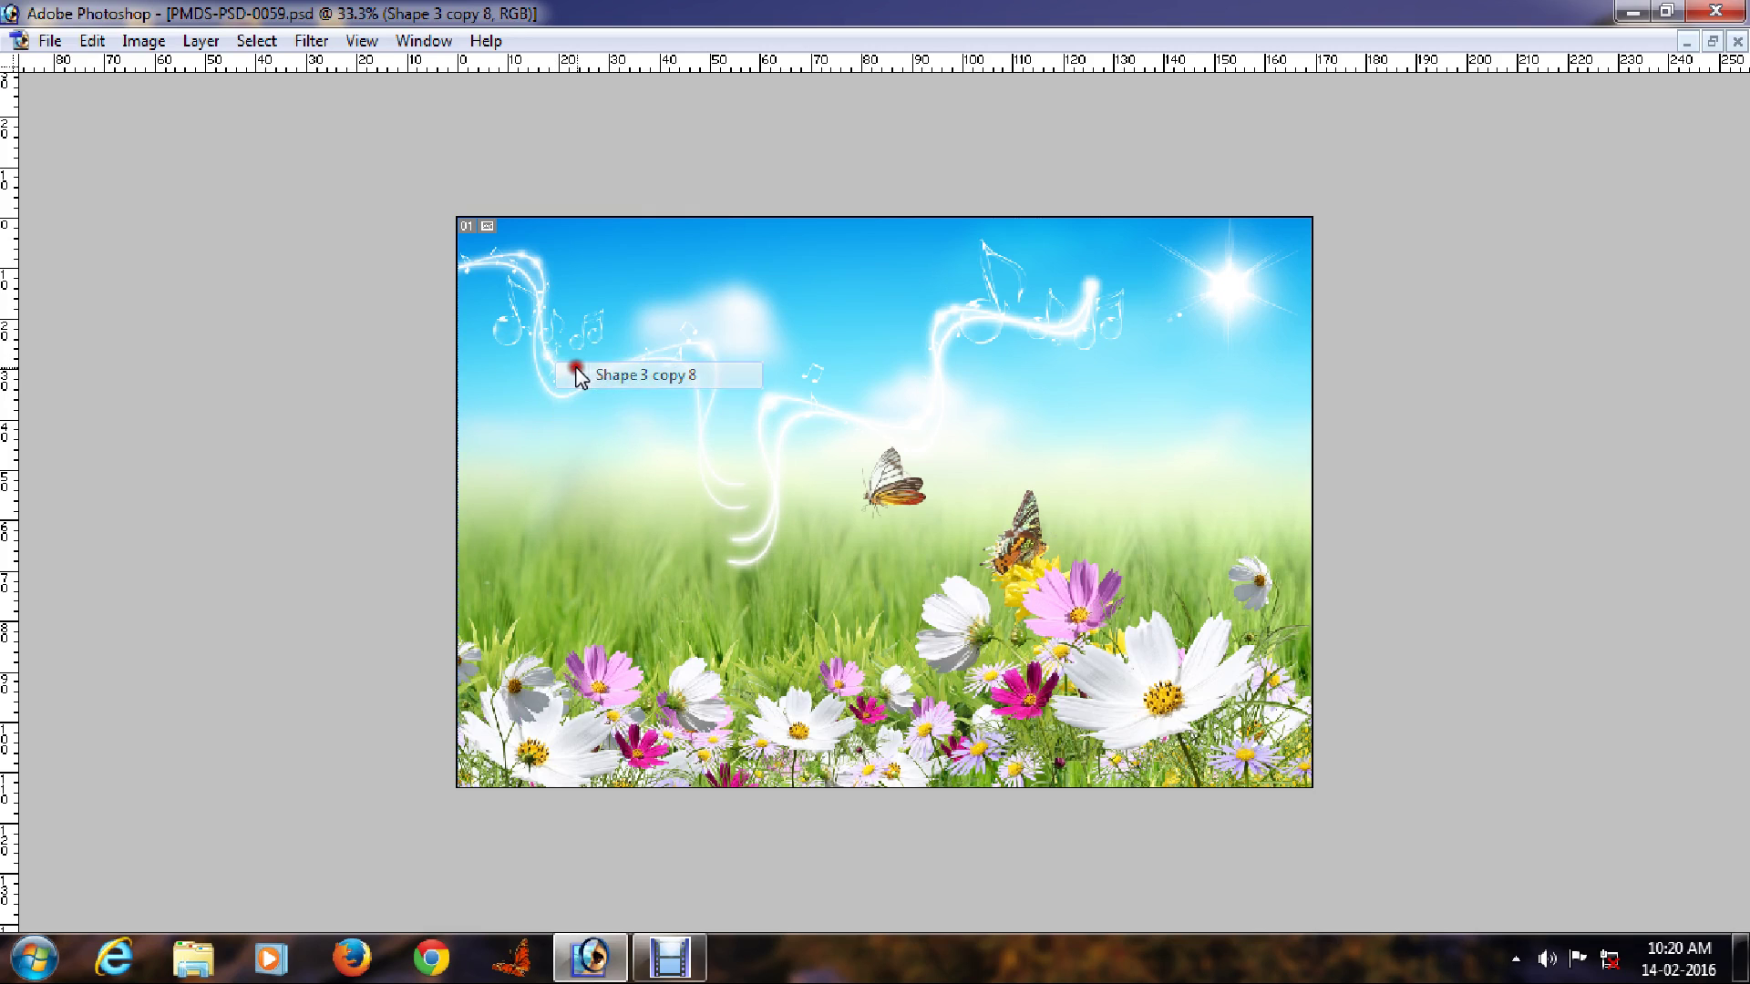
left_click_drag(578, 378, 648, 388)
Select the Shape 3 copy 8 layer and move the light swirl right and down.
right_click(542, 351)
left_click(556, 367)
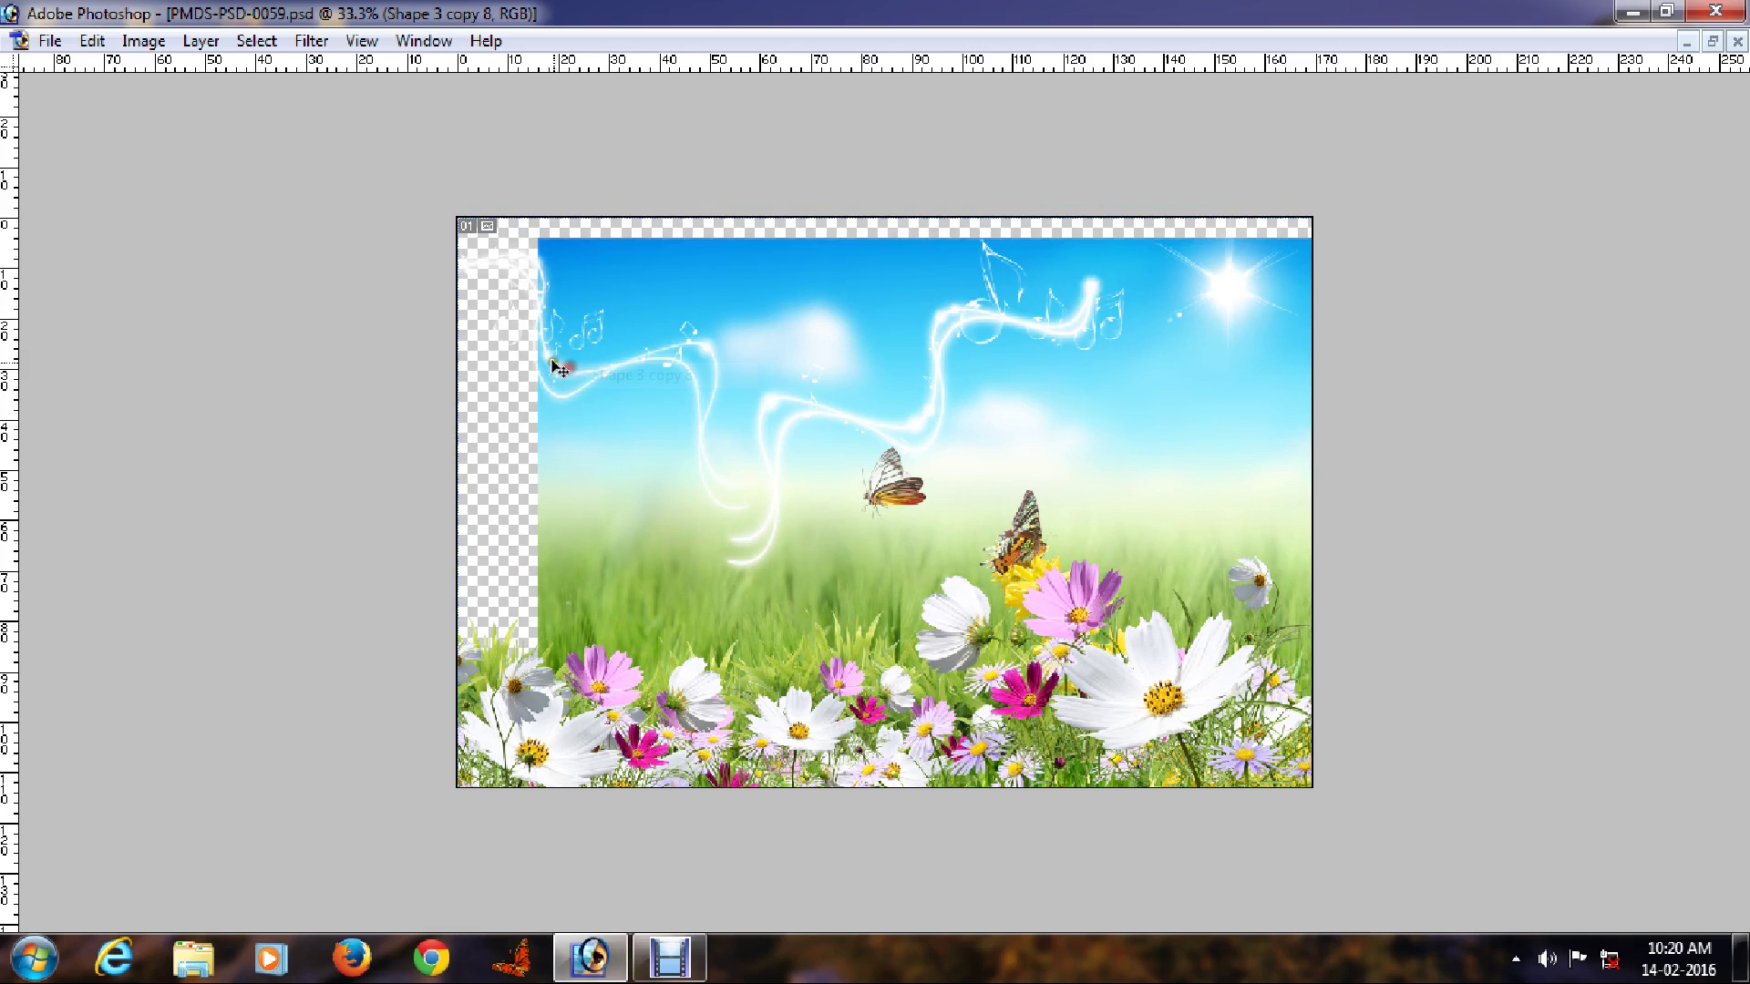
right_click(542, 353)
left_click(593, 399)
left_click_drag(547, 352, 783, 434)
Show the tool and layer panels, then select the 하늘과 들판1 background layer and move it up and left.
key("Tab")
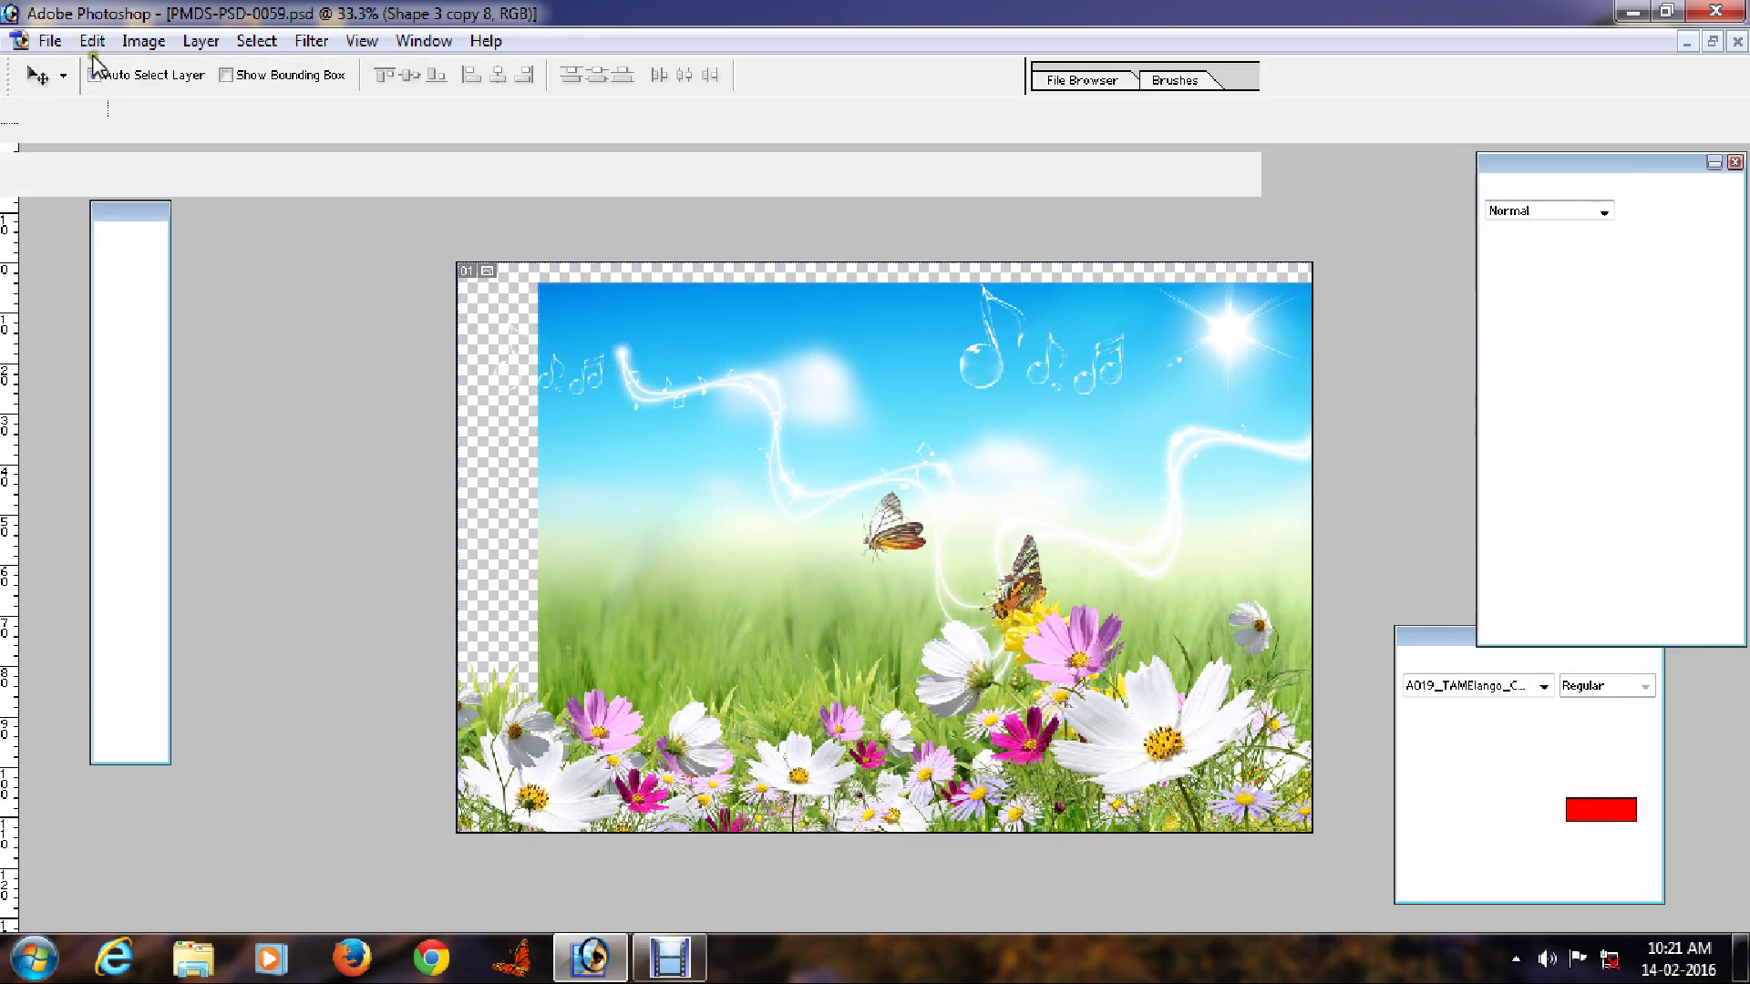
left_click(96, 76)
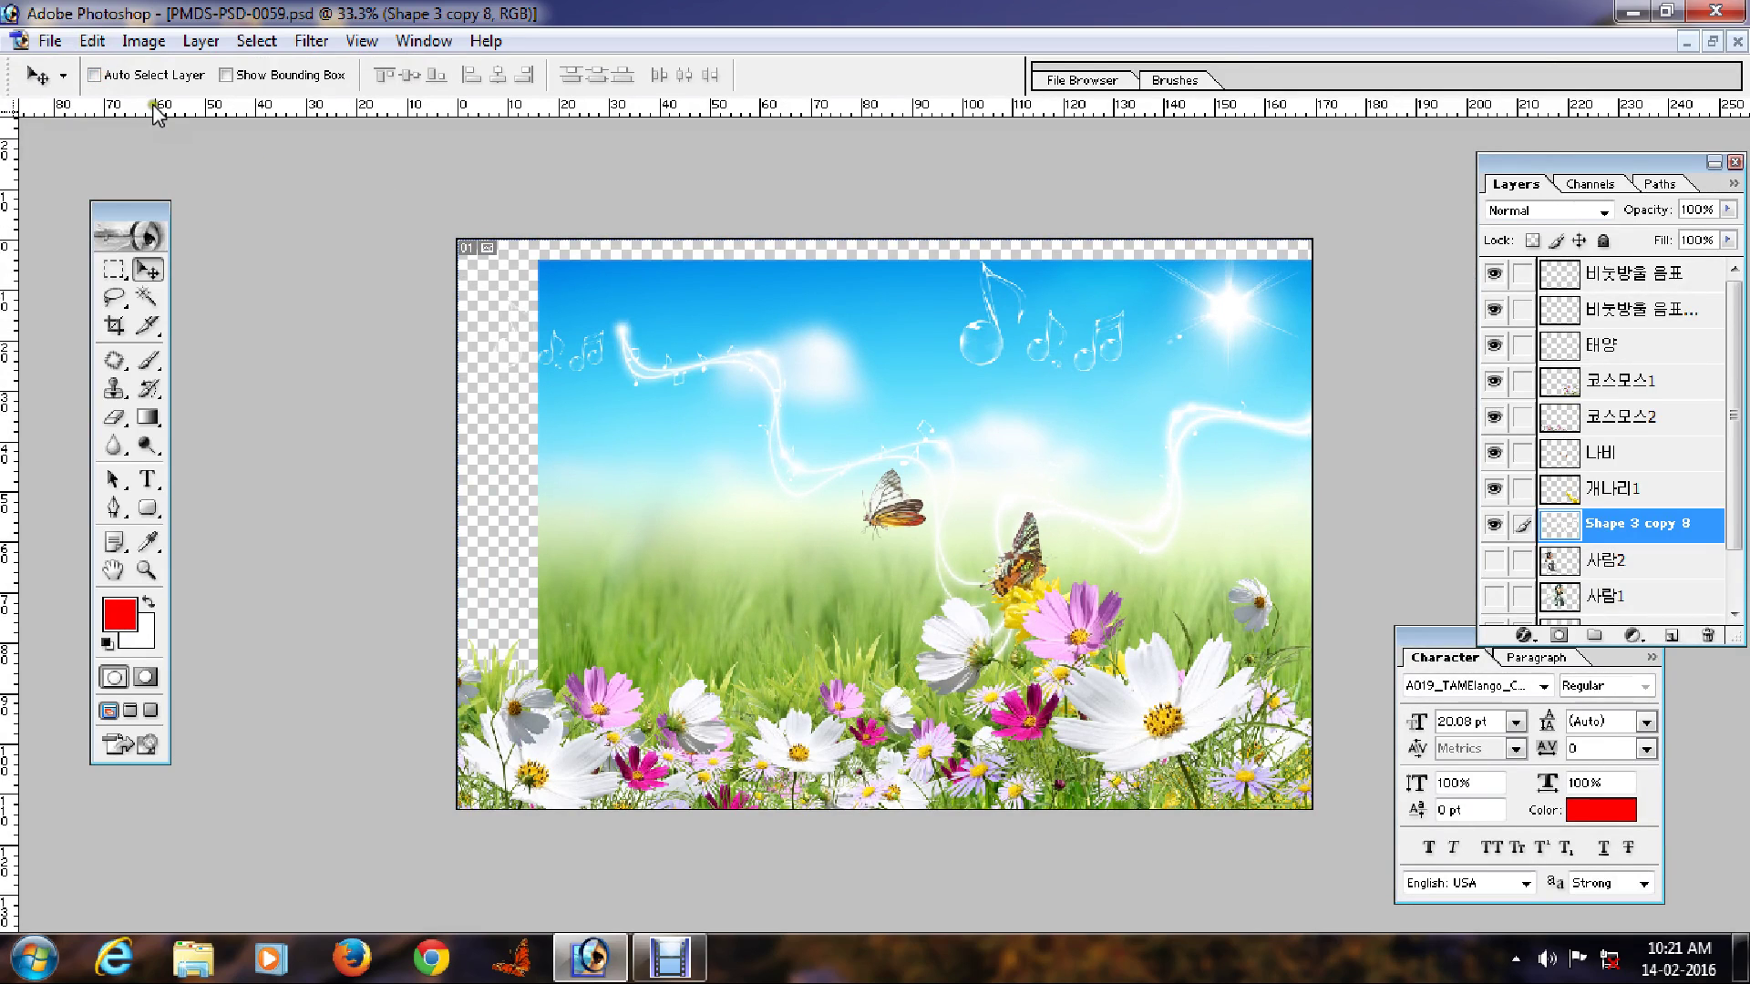
right_click(868, 295)
left_click(906, 317)
left_click_drag(916, 330, 724, 260)
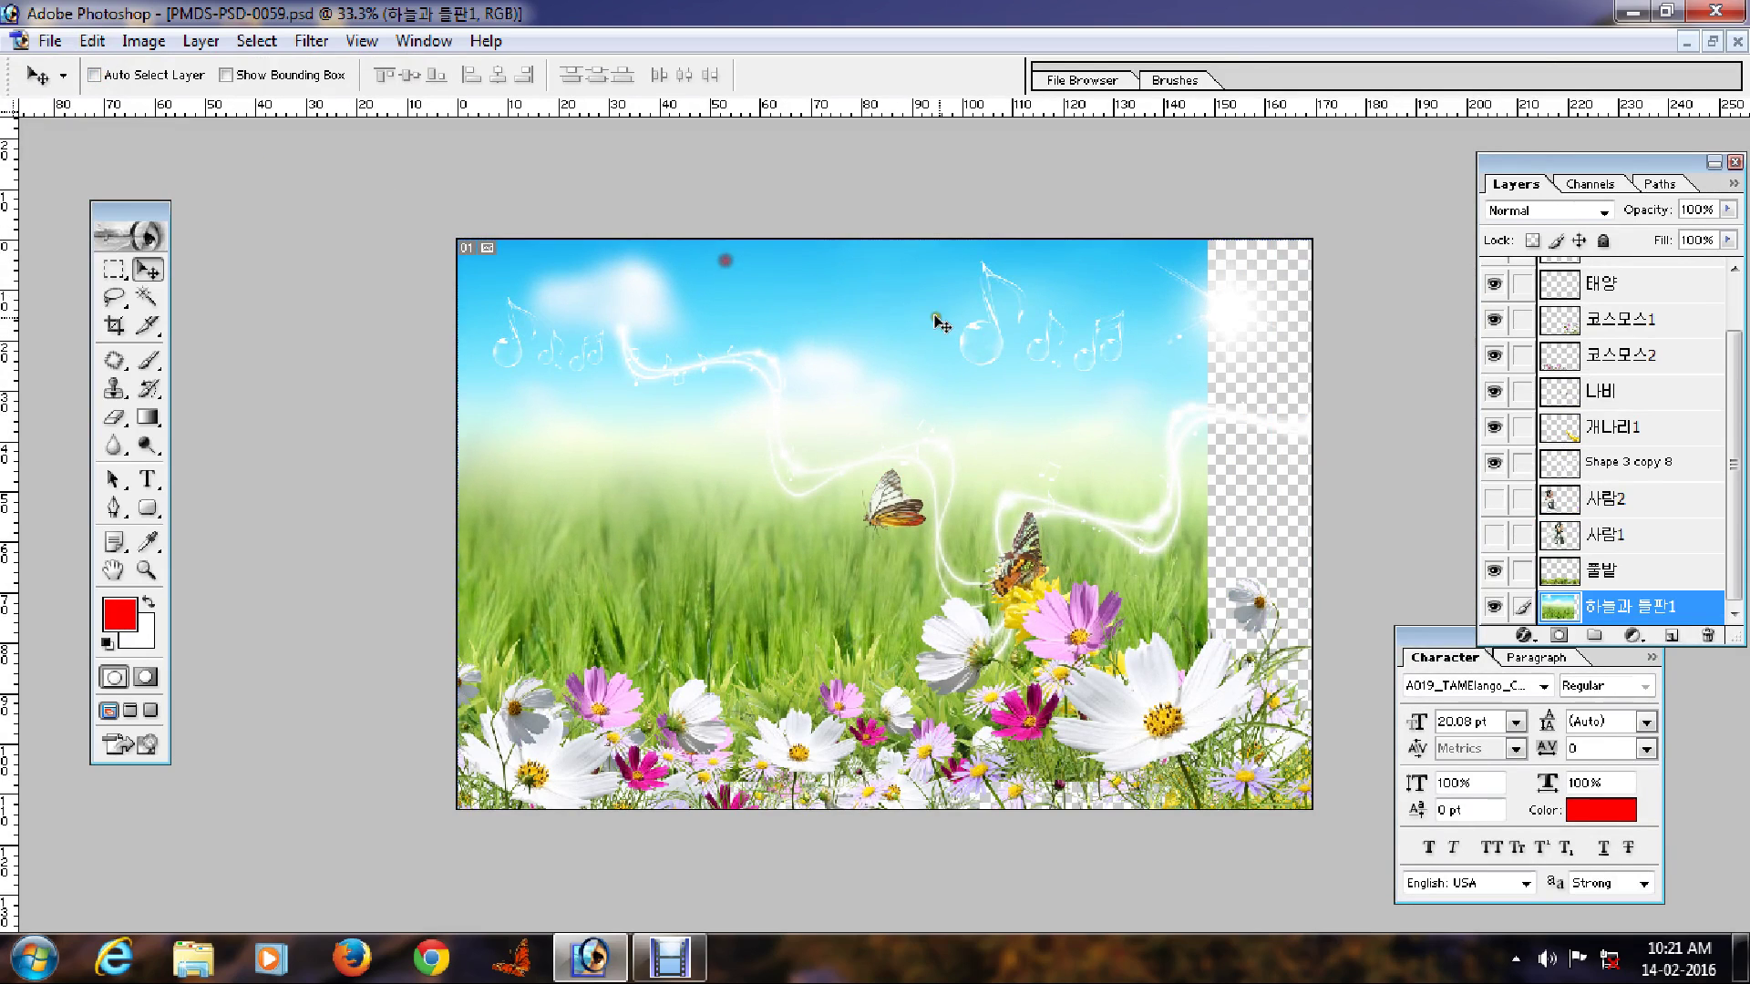
Select the large music notes layer and move the notes left towards the start of the light swirl.
right_click(973, 315)
left_click(1011, 334)
left_click_drag(1046, 344, 786, 345)
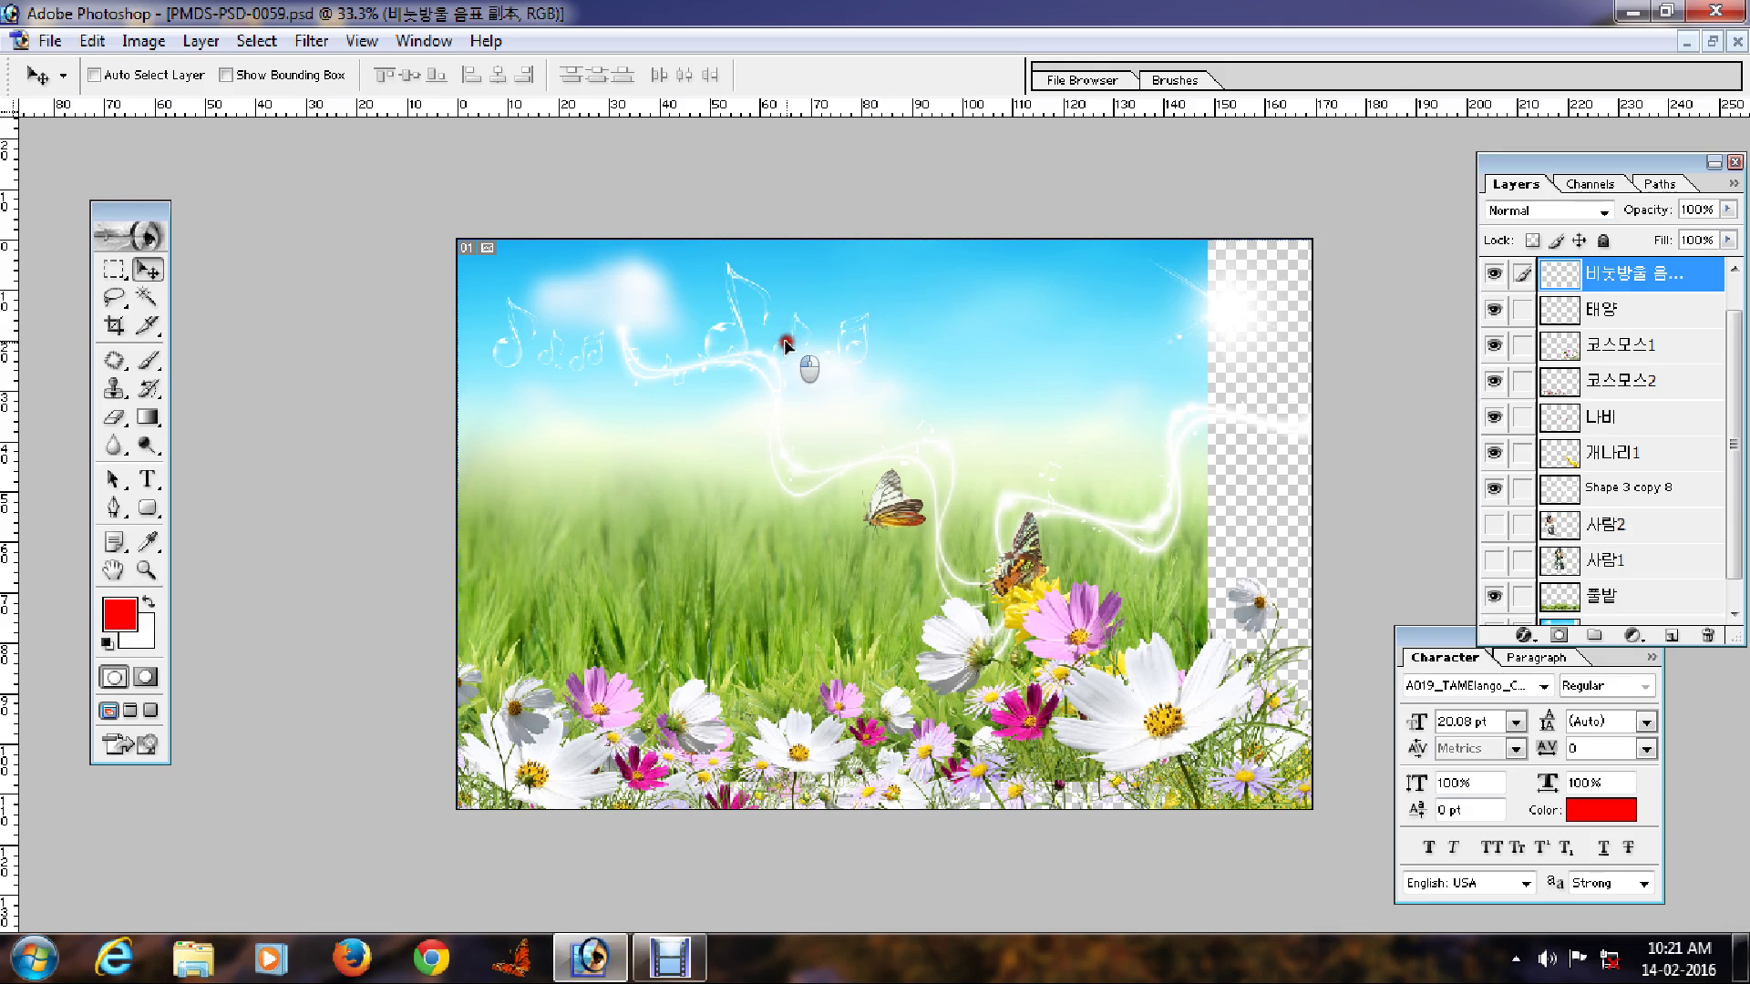
Select the 하늘과 들판1 background layer and move it well to the right.
right_click(551, 343)
left_click(588, 365)
left_click_drag(591, 369, 859, 378)
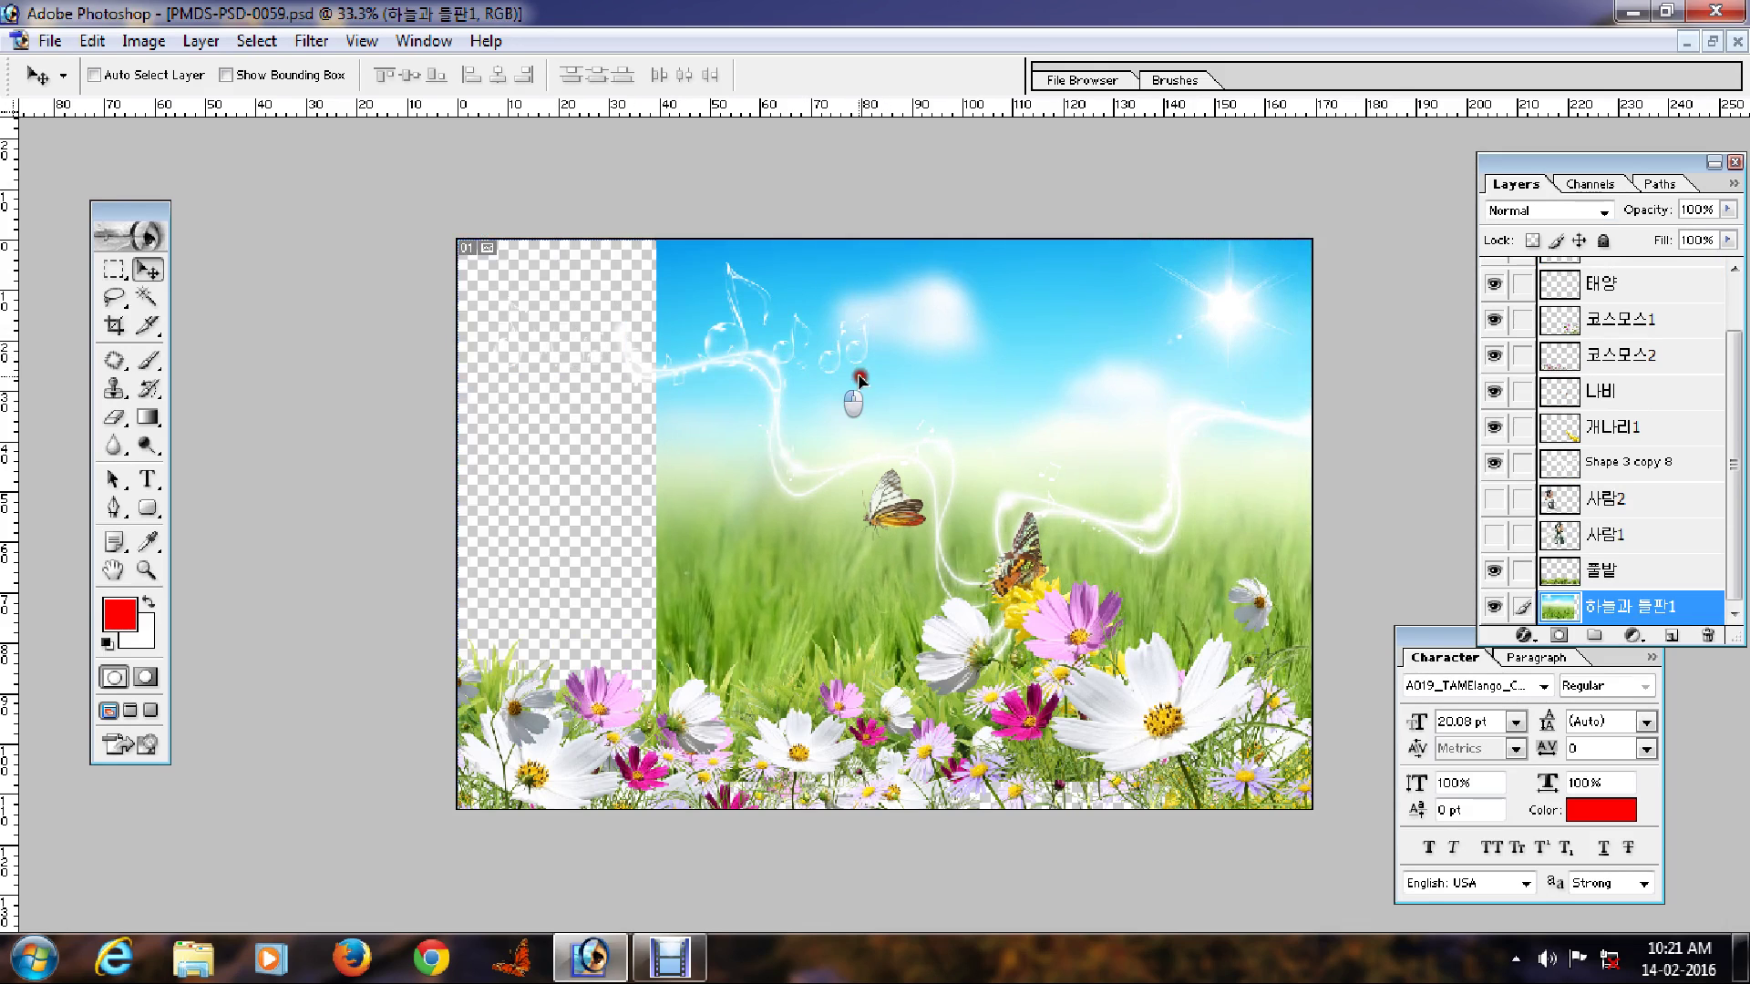
right_click(522, 347)
right_click(512, 352)
right_click(513, 358)
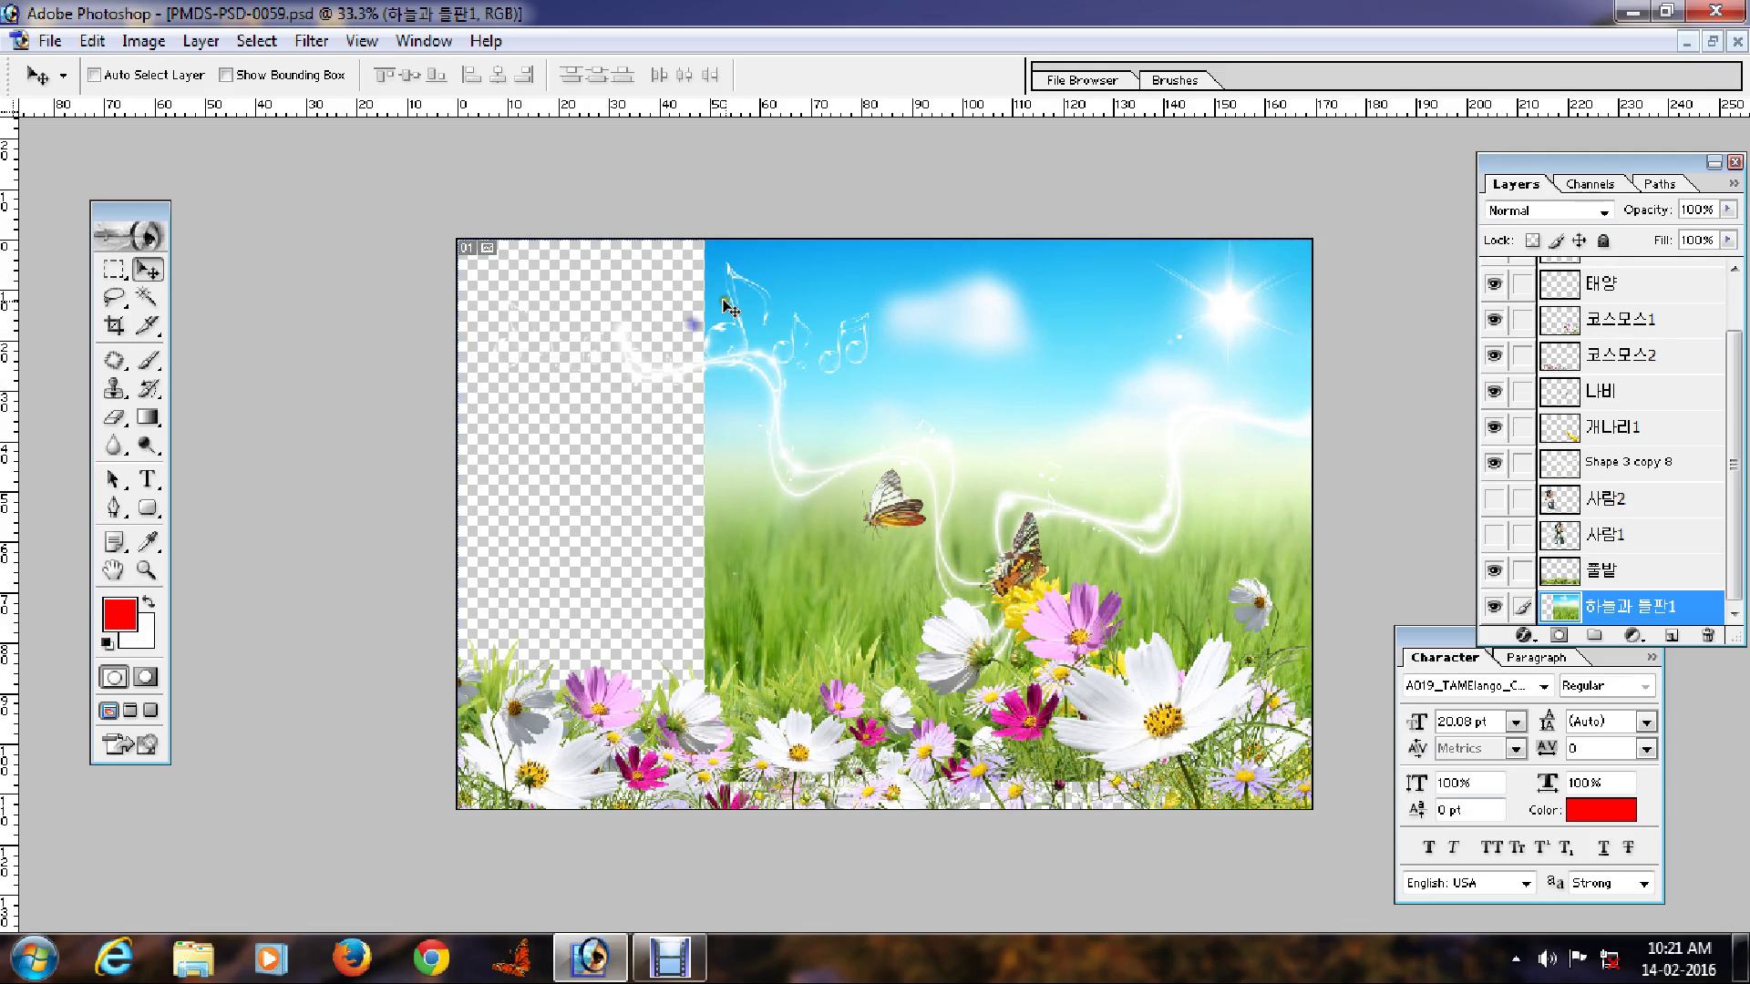
Select the large music notes layer again and move it down to the canvas's left edge.
right_click(719, 326)
left_click(754, 346)
left_click_drag(762, 341, 507, 474)
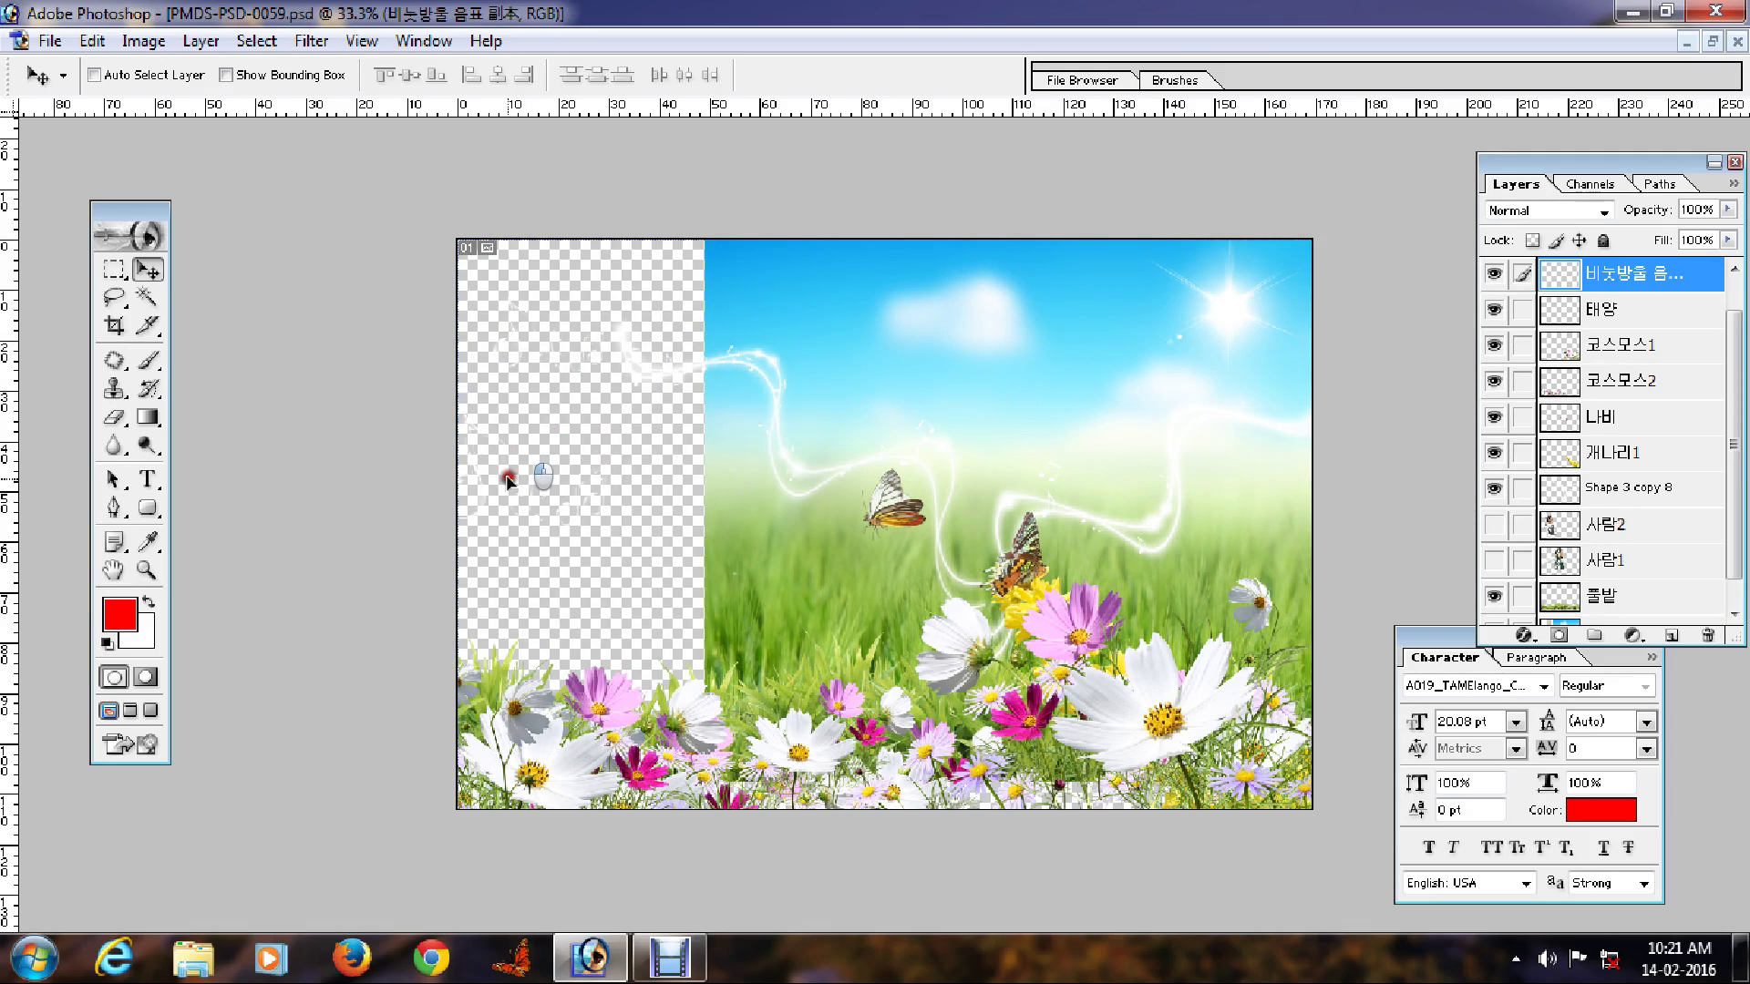
Reposition the light swirl towards the upper left and move the sky background back to the left.
right_click(639, 377)
left_click(665, 391)
mouse_move(665, 391)
left_mouse_down()
mouse_move(578, 364)
mouse_move(720, 367)
mouse_move(735, 428)
mouse_move(549, 700)
mouse_move(586, 741)
mouse_move(760, 508)
left_mouse_up()
right_click(758, 338)
left_click(788, 351)
Move the 코스모스2 flower cluster up to mid-canvas and the 풀밭 grass strip up against the sky.
right_click(548, 740)
left_click(578, 754)
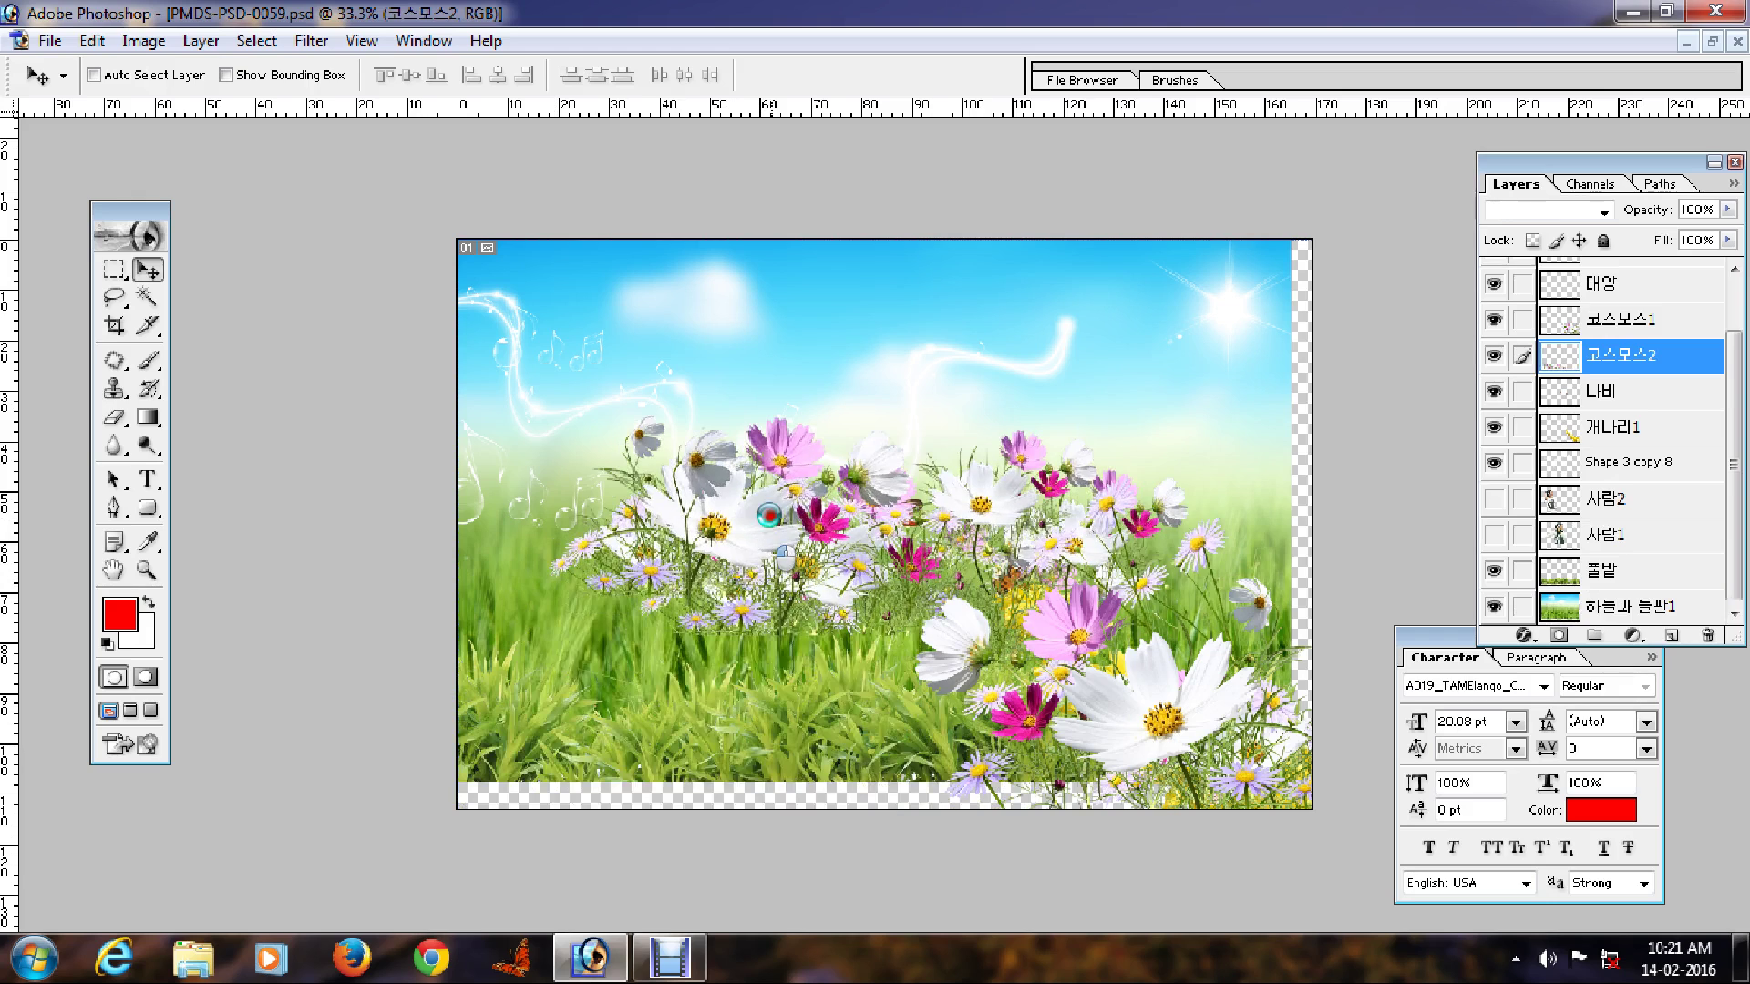
right_click(685, 772)
left_click(696, 794)
left_click_drag(696, 795, 669, 470)
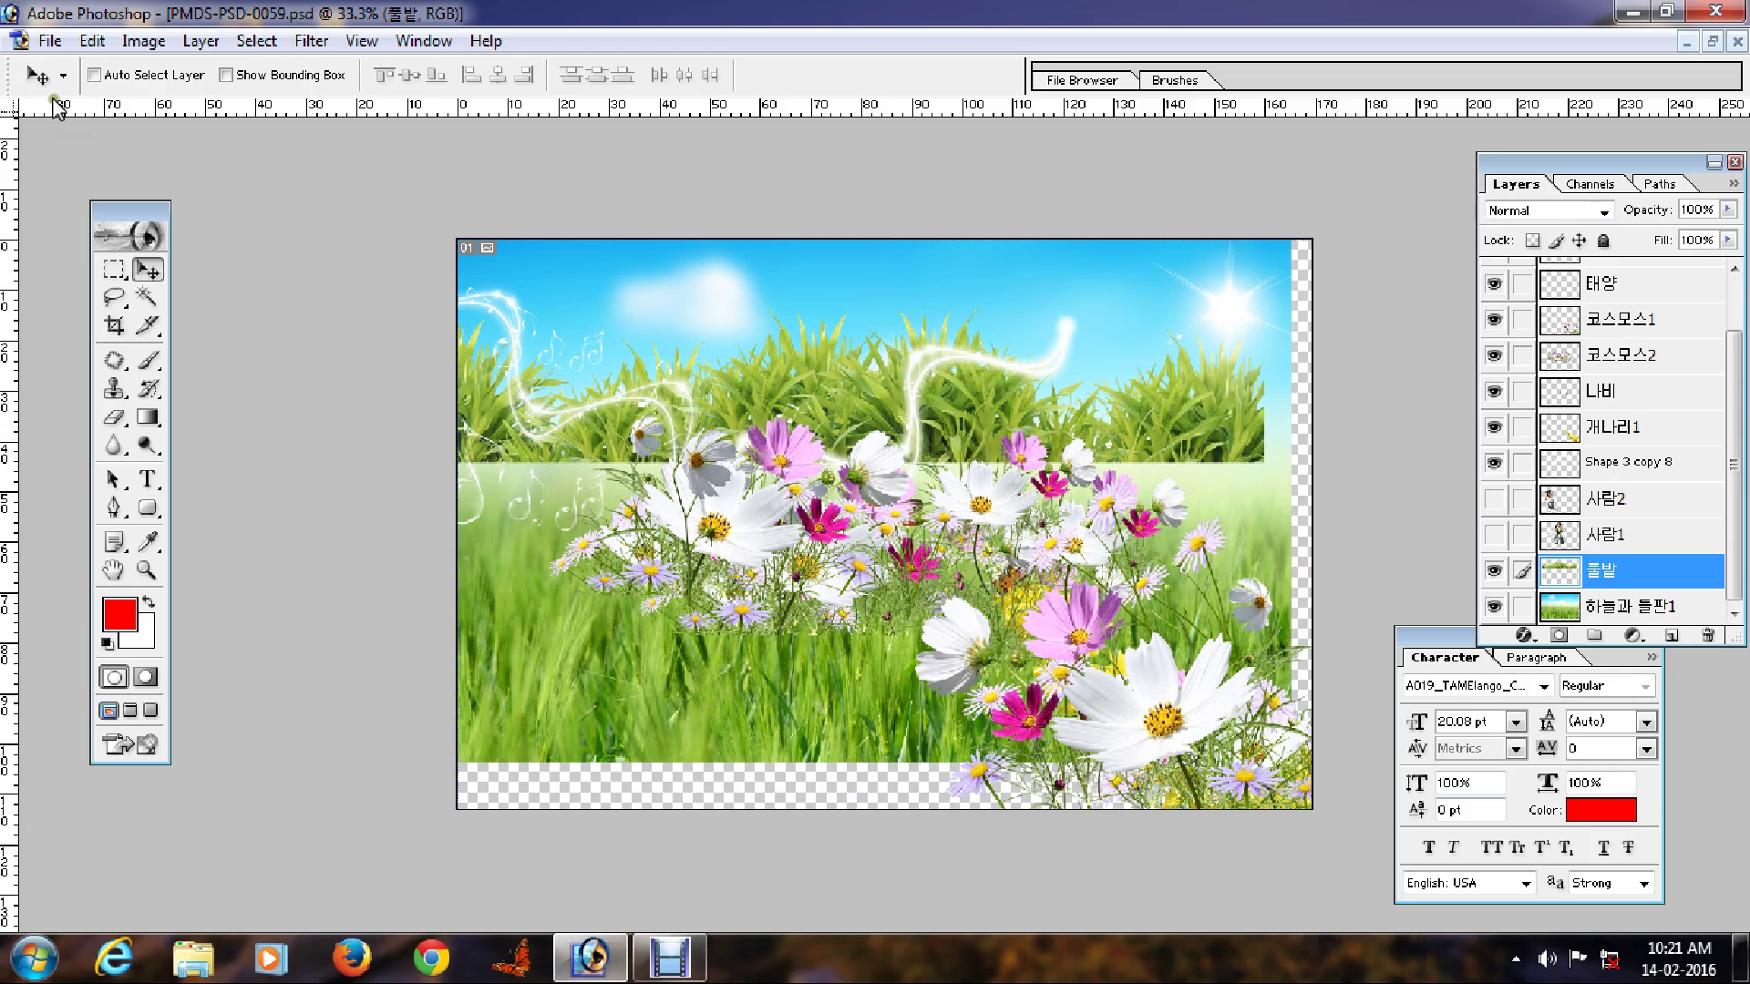
Open the file 12X30-302 from the sample folder.
left_click(48, 40)
left_click(128, 102)
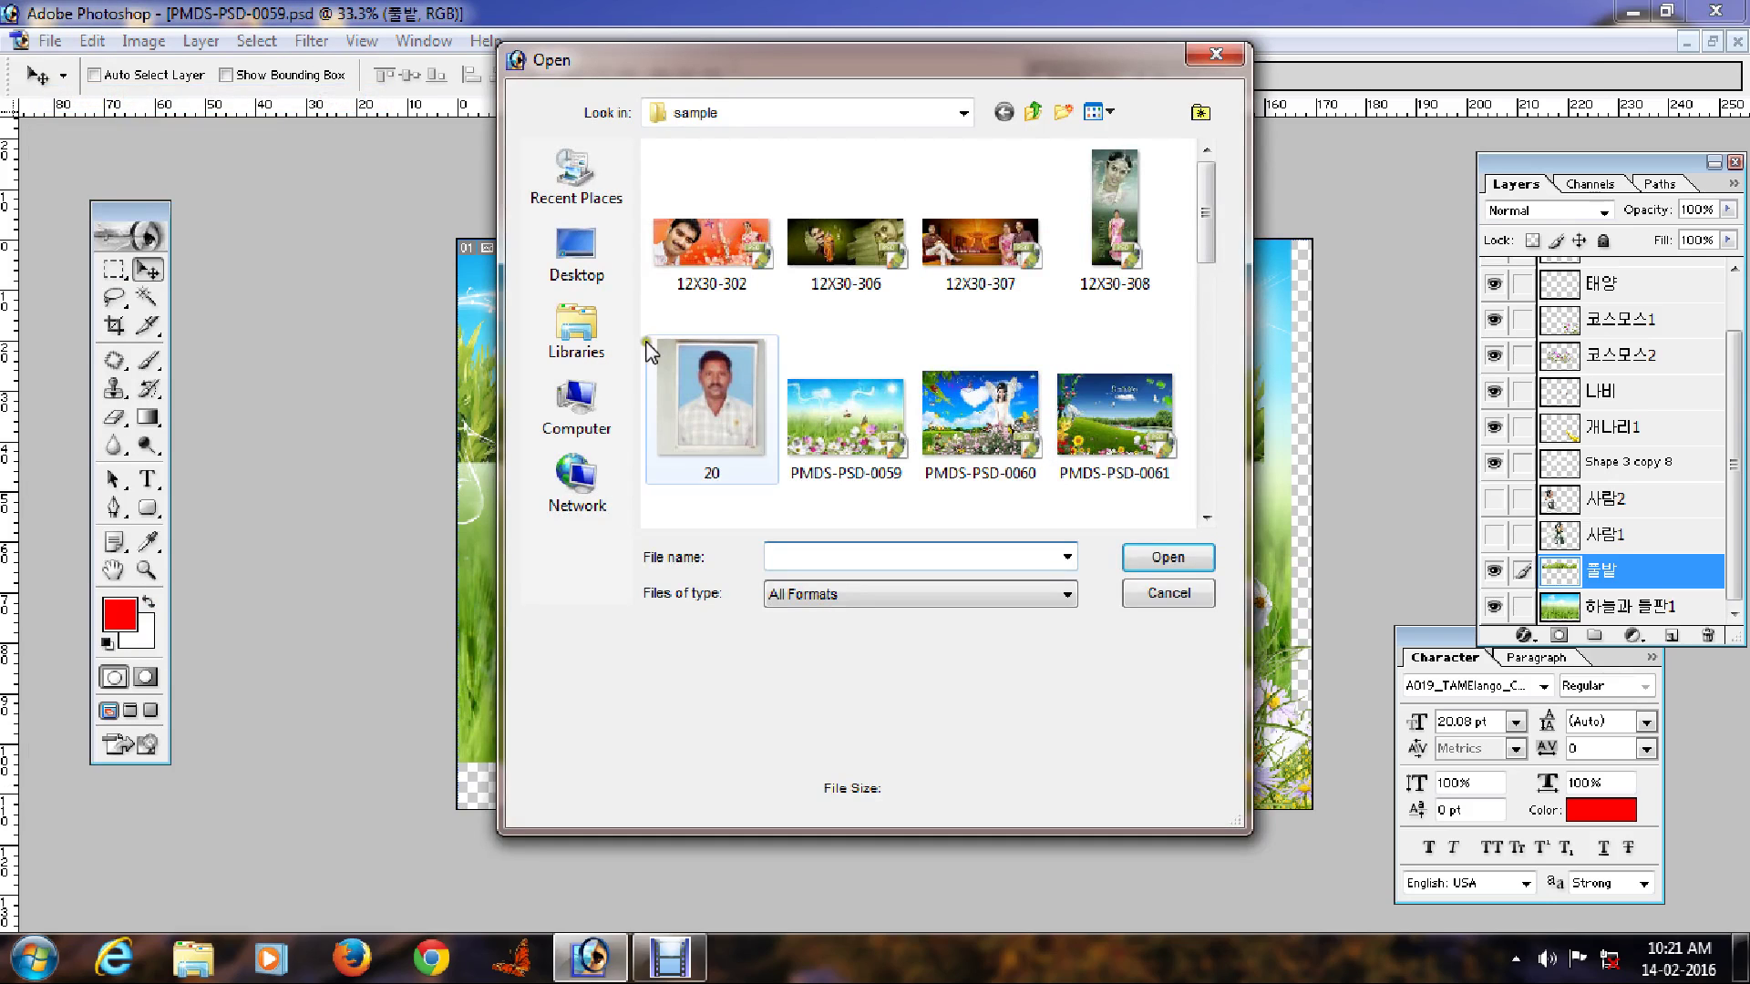
left_click(709, 278)
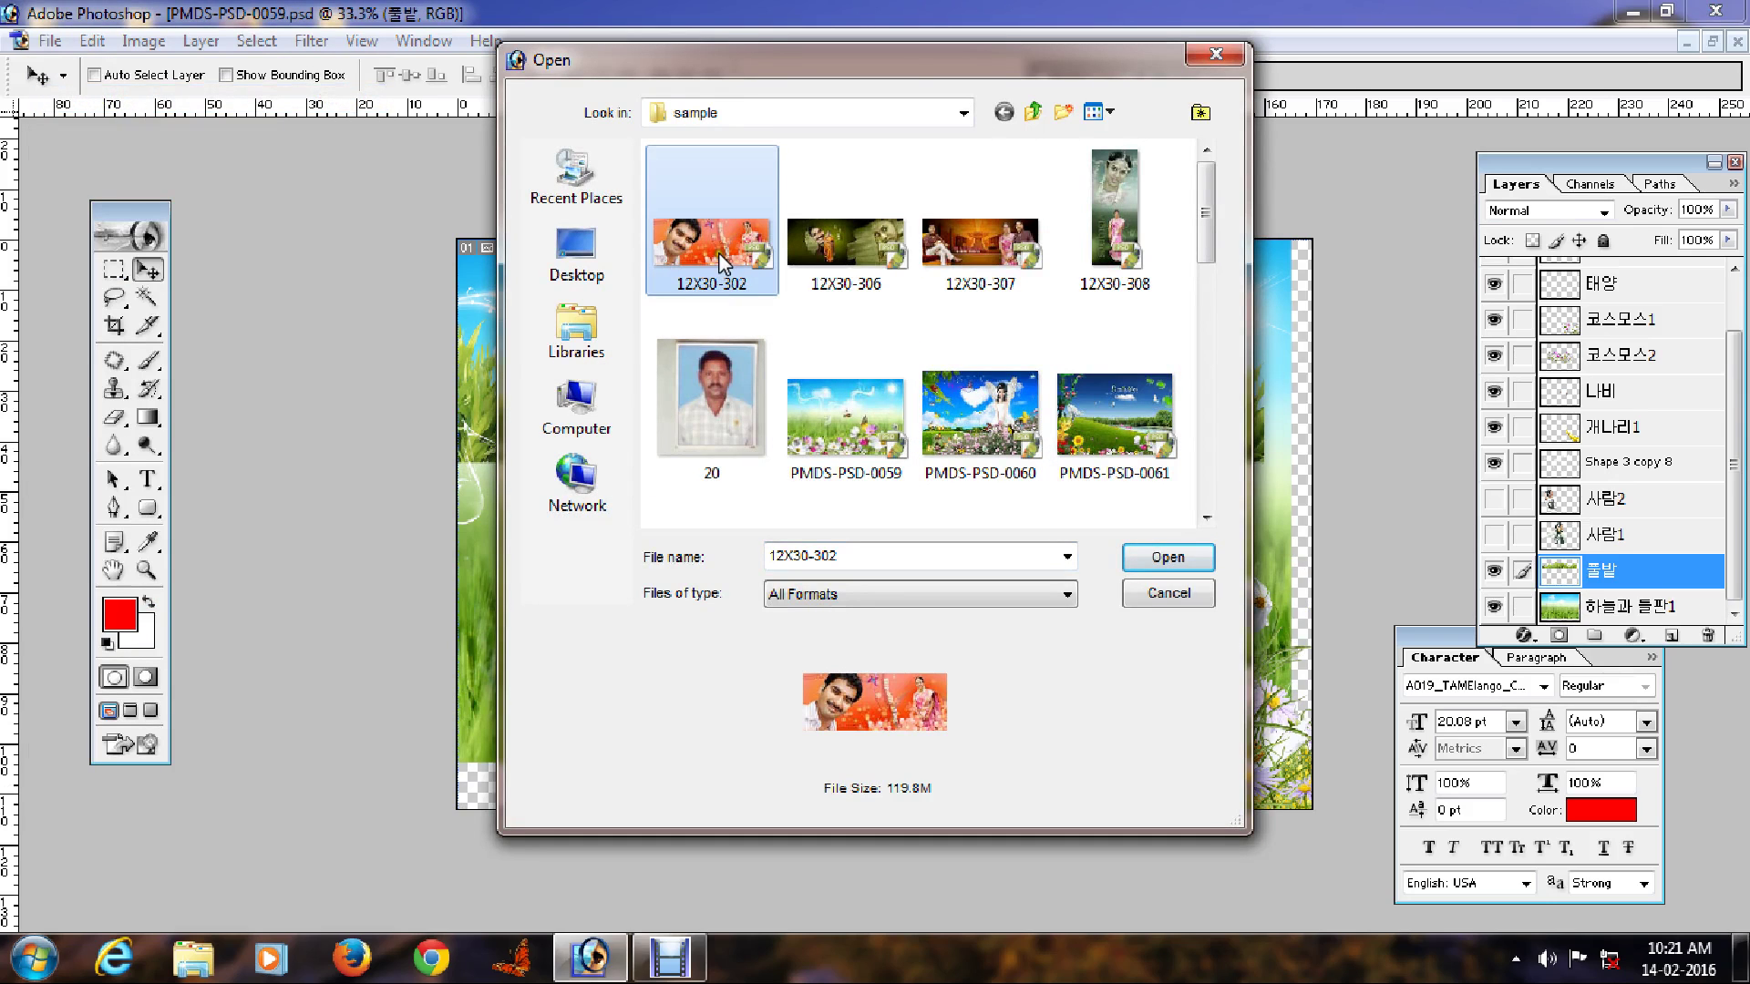
left_click(1171, 556)
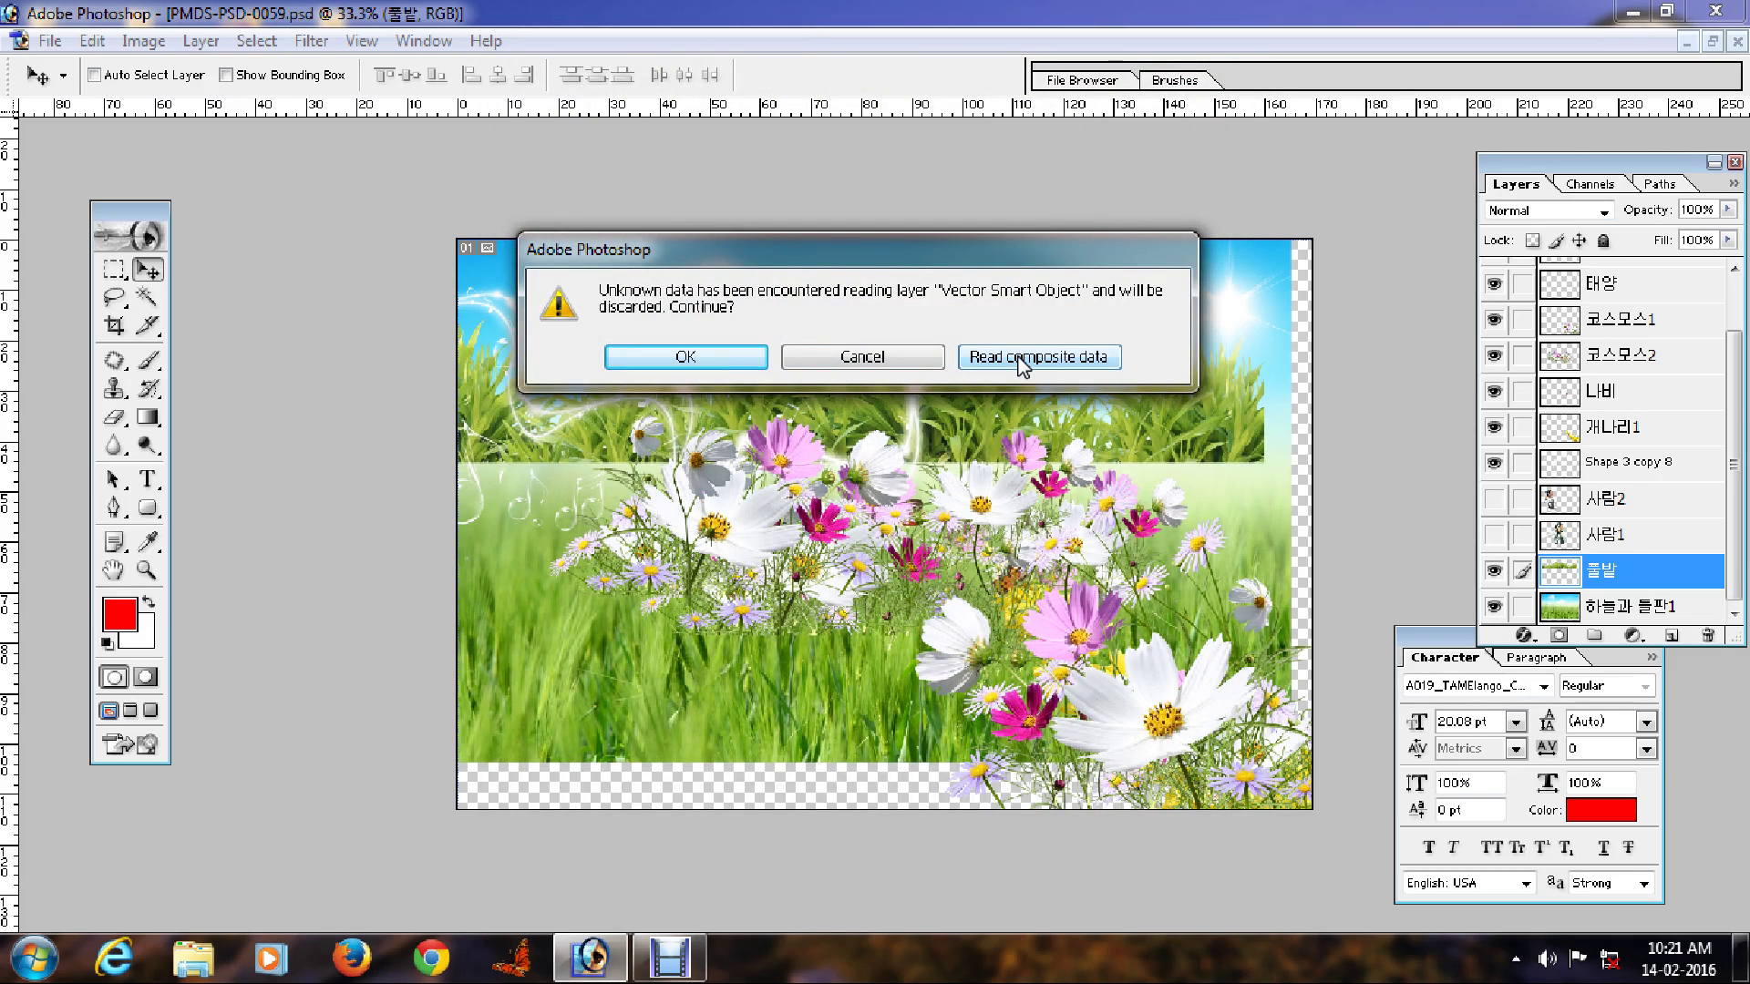
Accept discarding unknown data for the Vector Smart Object layers, and finally read the composite data to load the file.
left_click(702, 359)
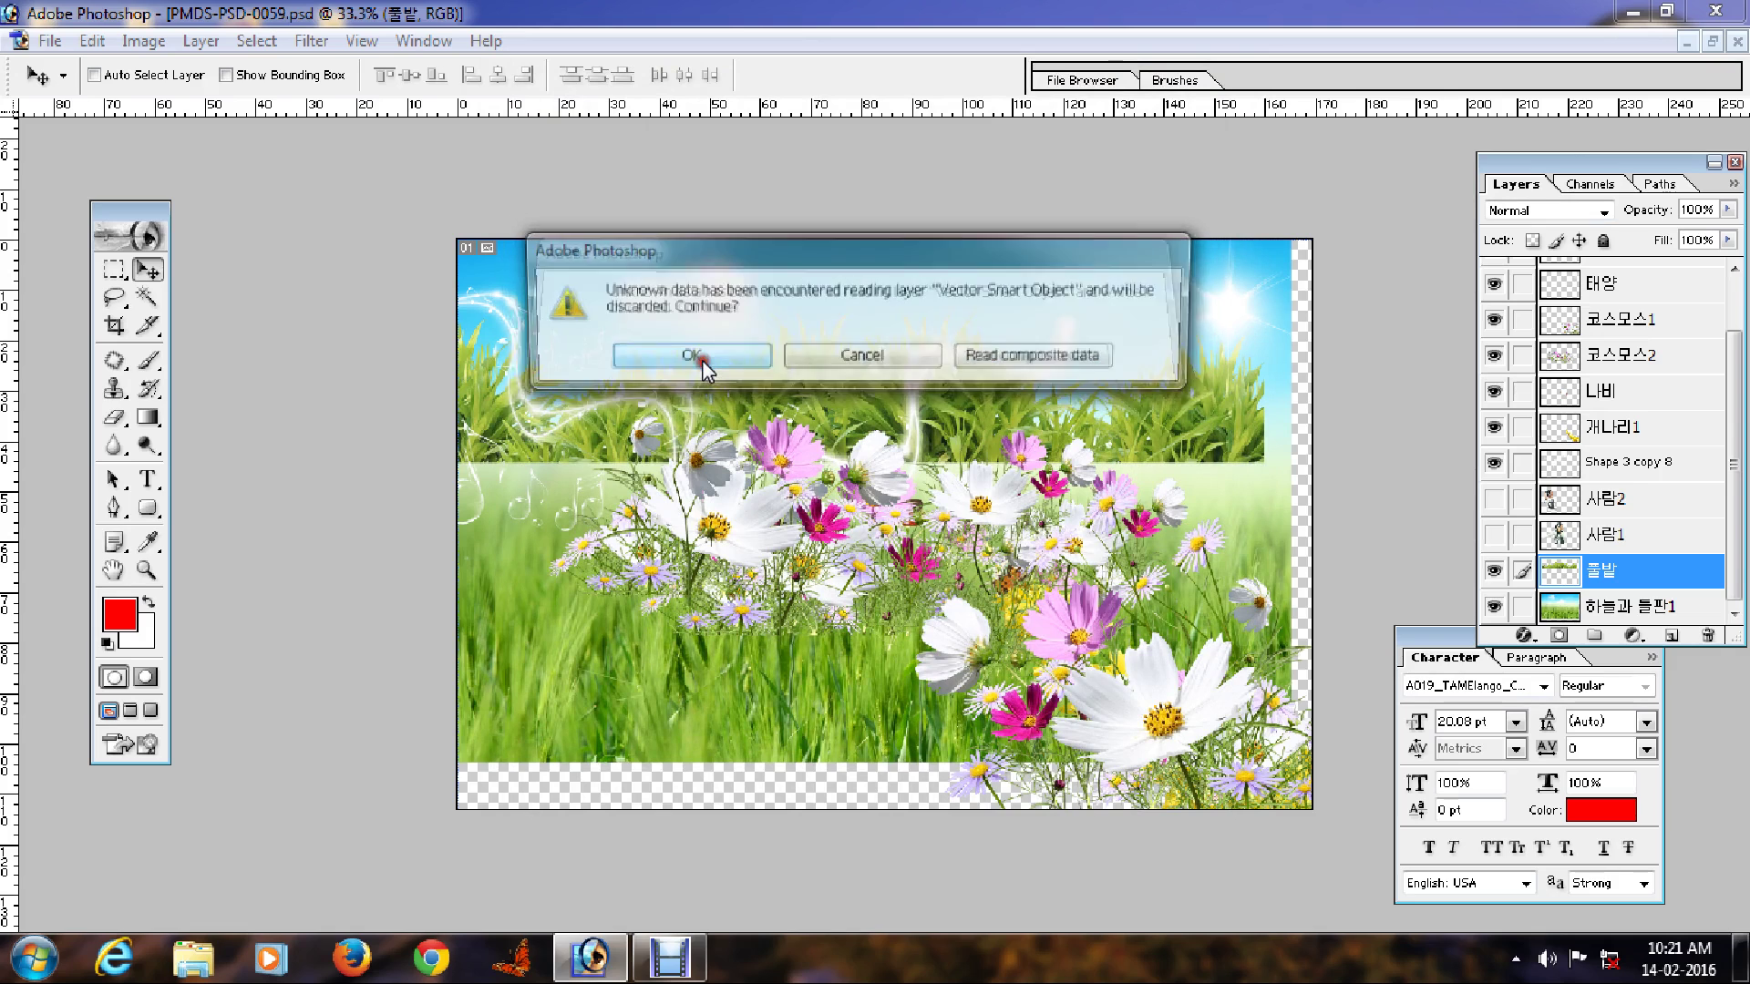
left_click(709, 363)
left_click(713, 367)
left_click(712, 362)
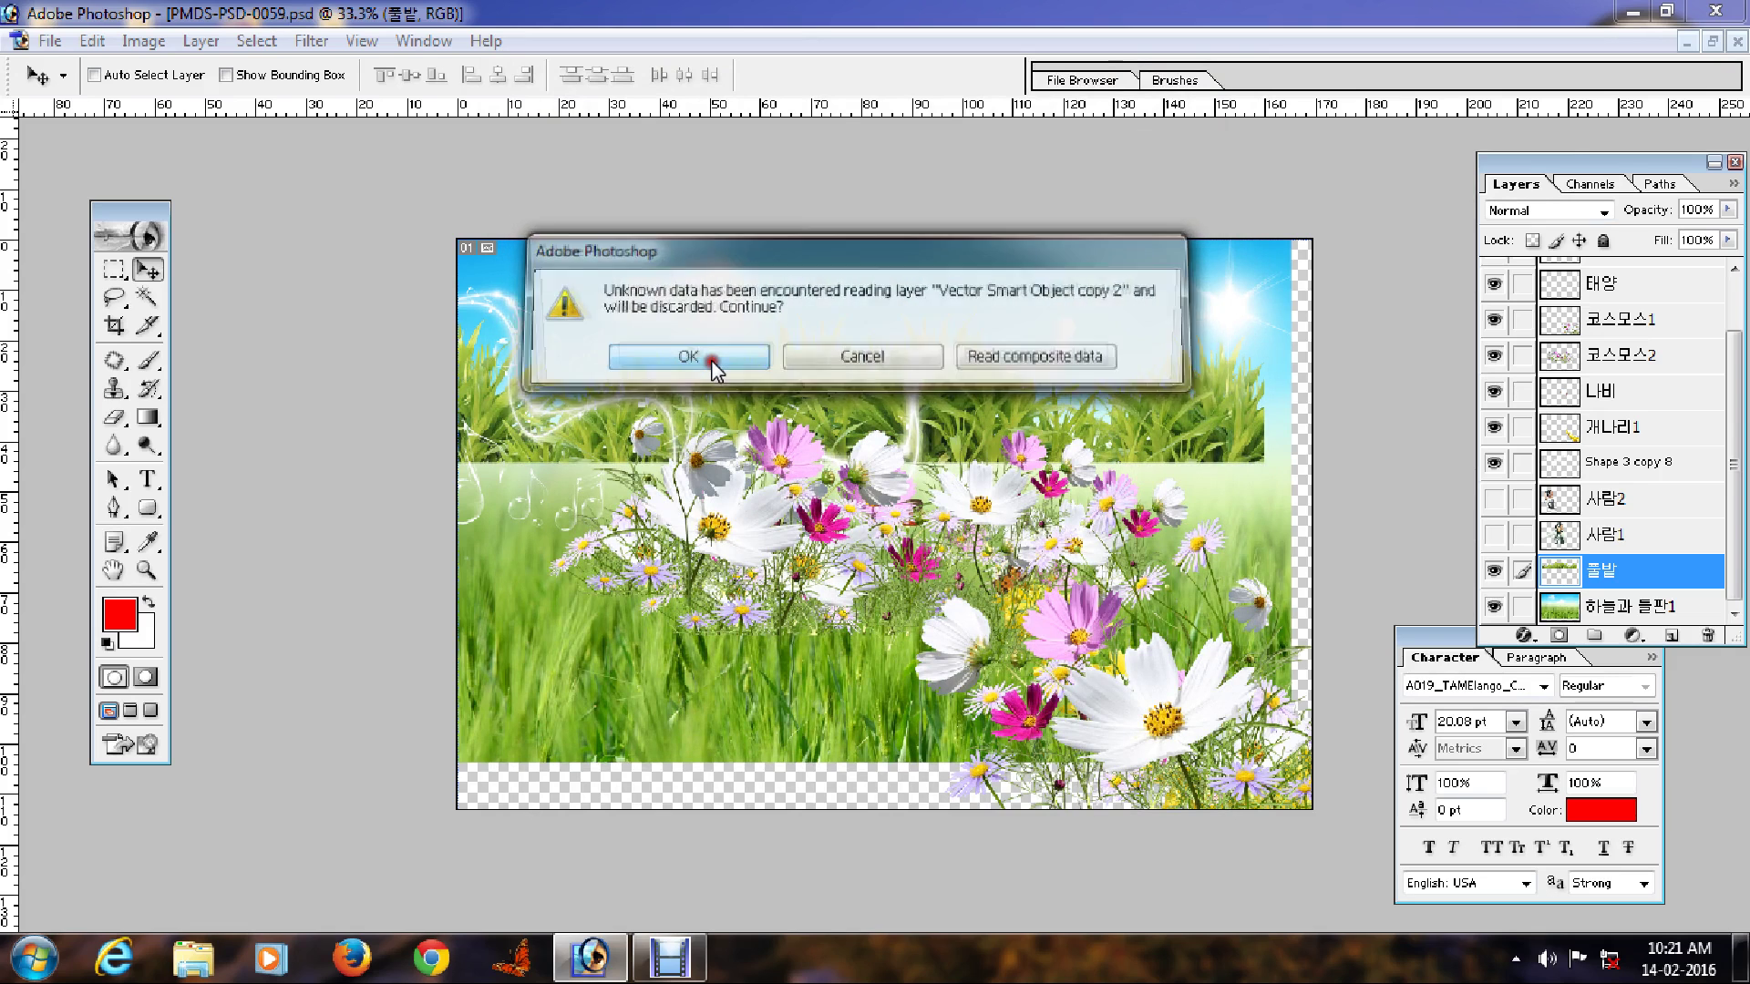
left_click(713, 361)
left_click(714, 361)
left_click(717, 358)
left_click(722, 364)
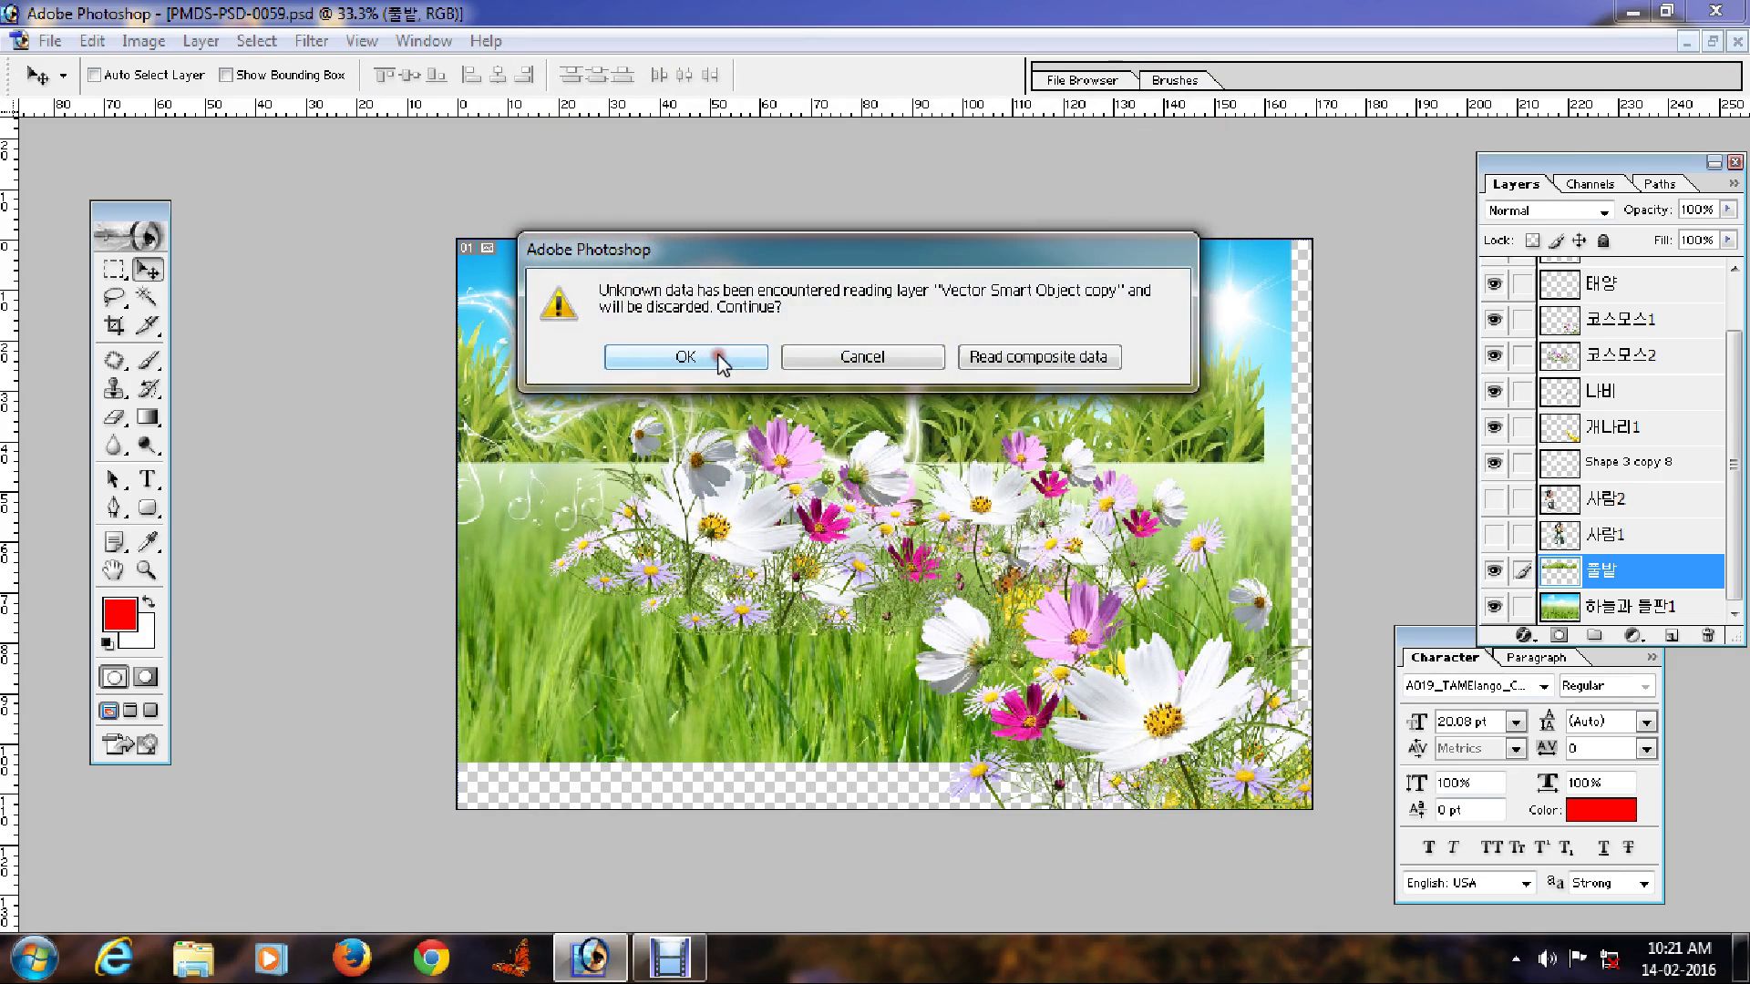
left_click(966, 359)
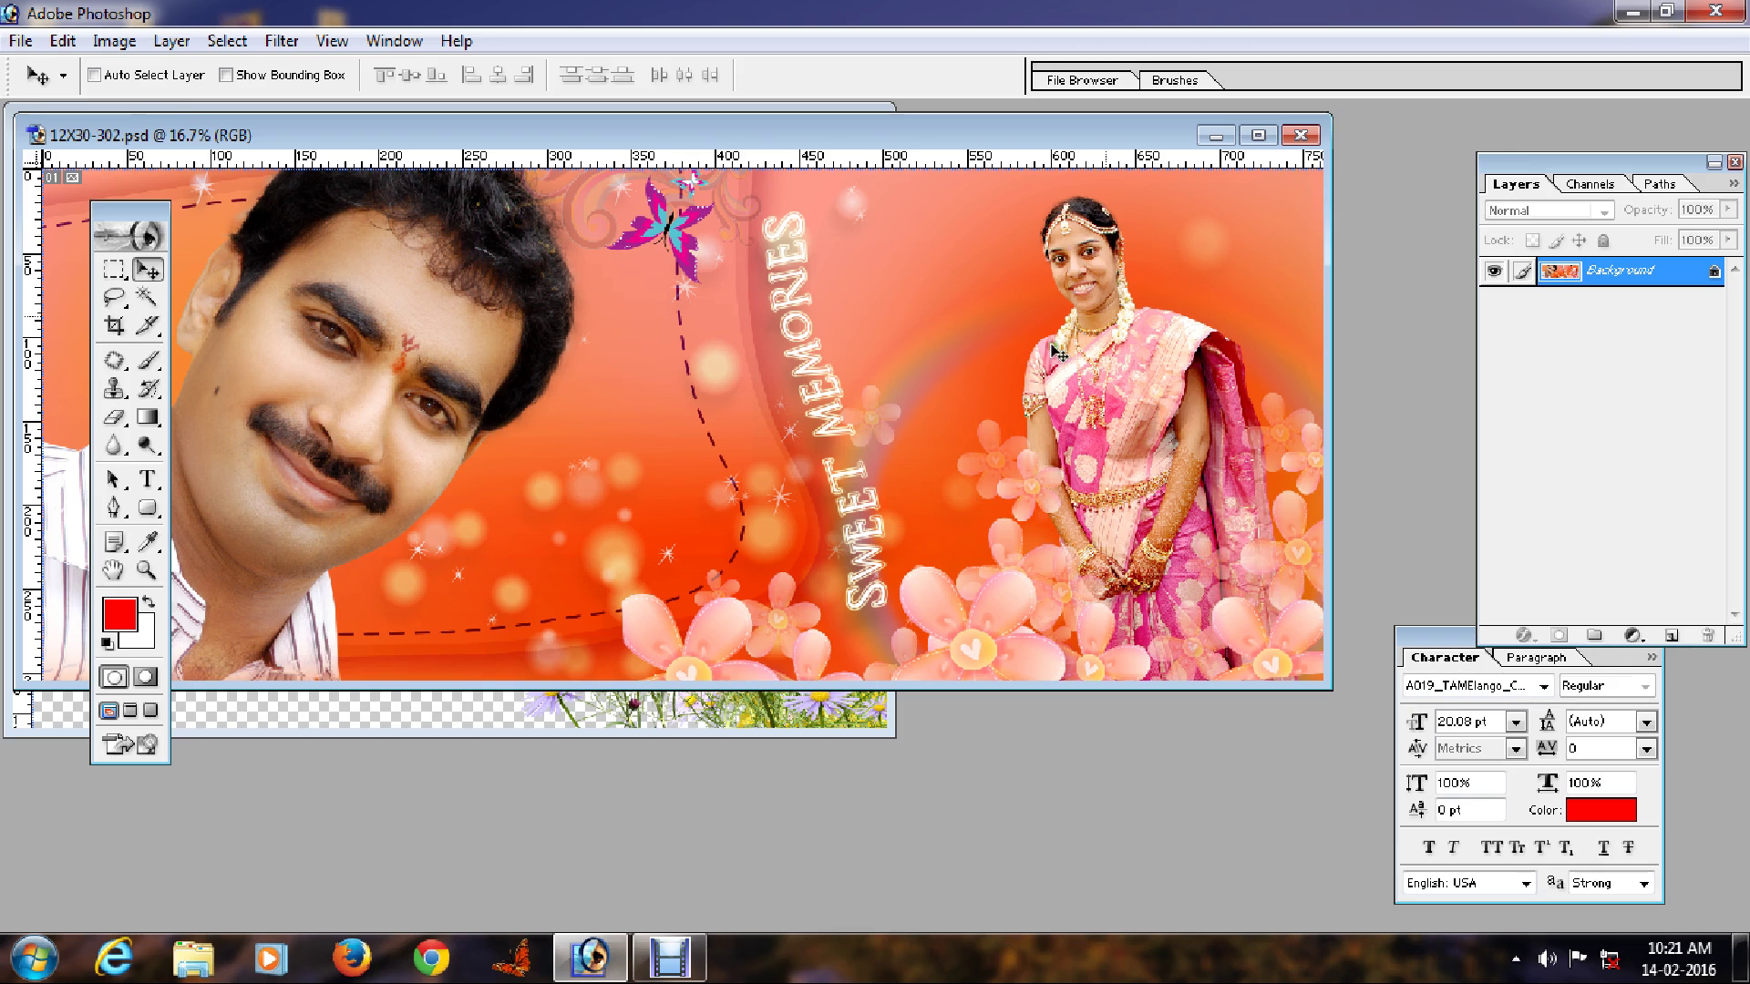
Close 12X30-302 and open 12X30-307 from the sample folder, acknowledging the missing fonts notice.
left_click(1301, 135)
left_click(20, 41)
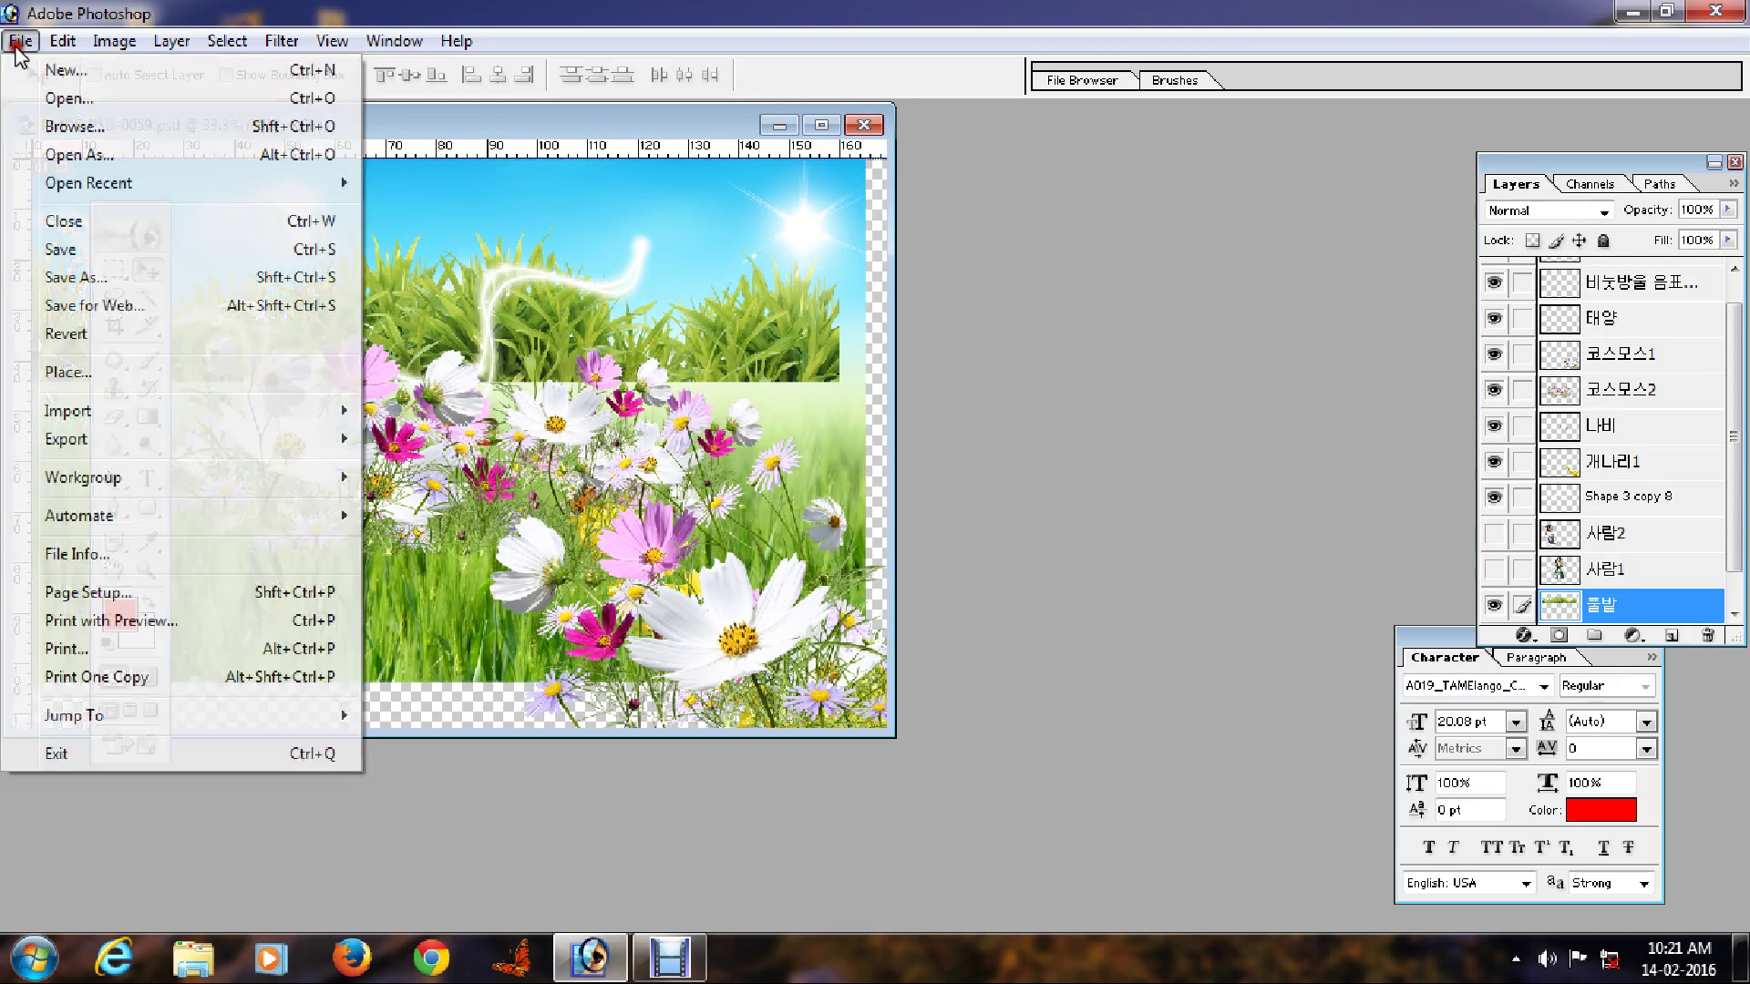
left_click(69, 99)
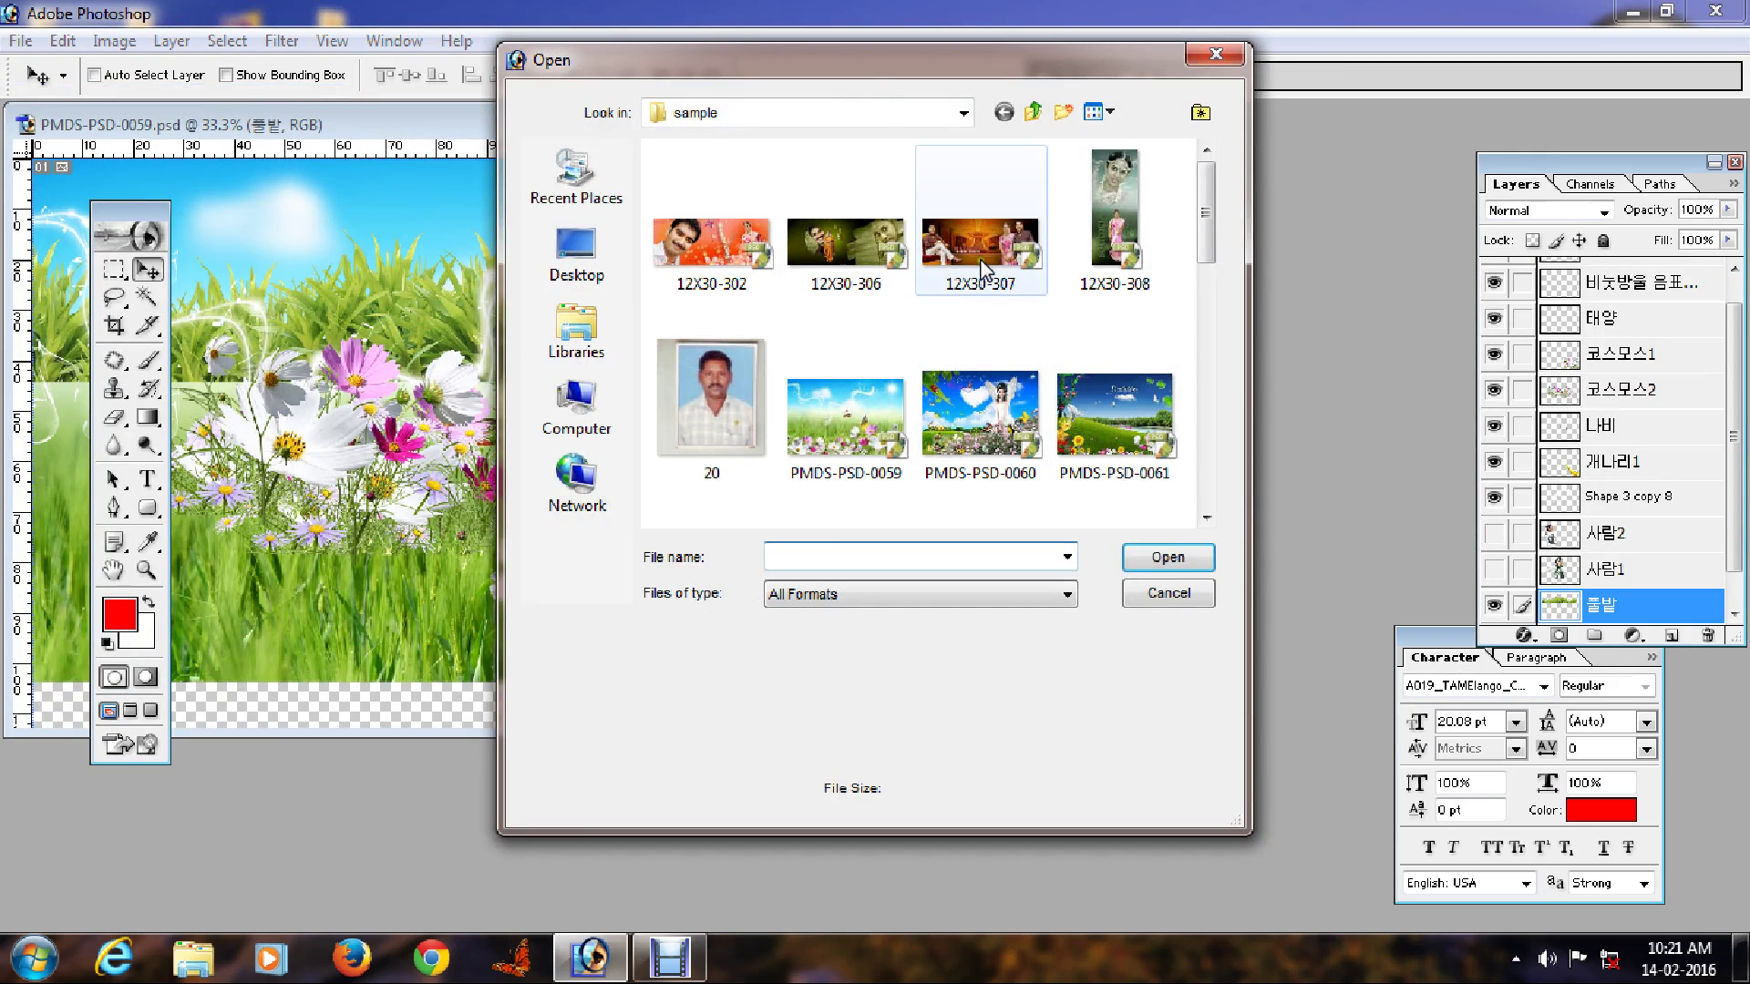
left_click(981, 262)
left_click(1157, 557)
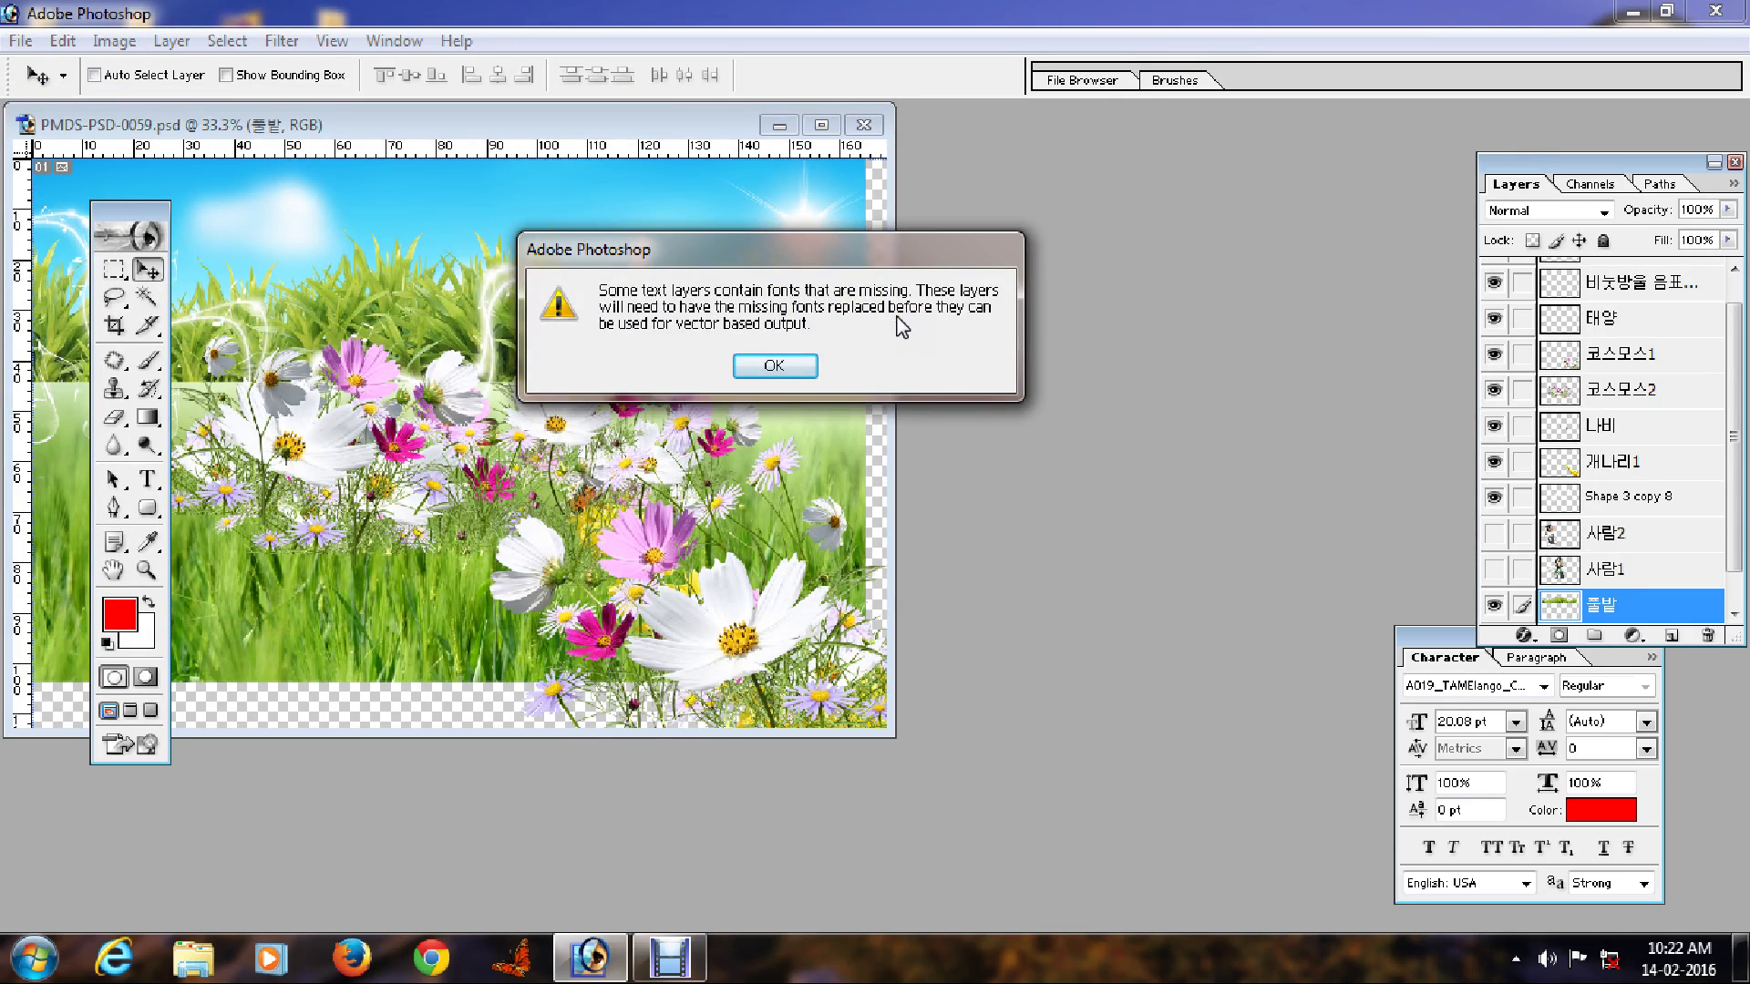
left_click_drag(691, 256, 717, 274)
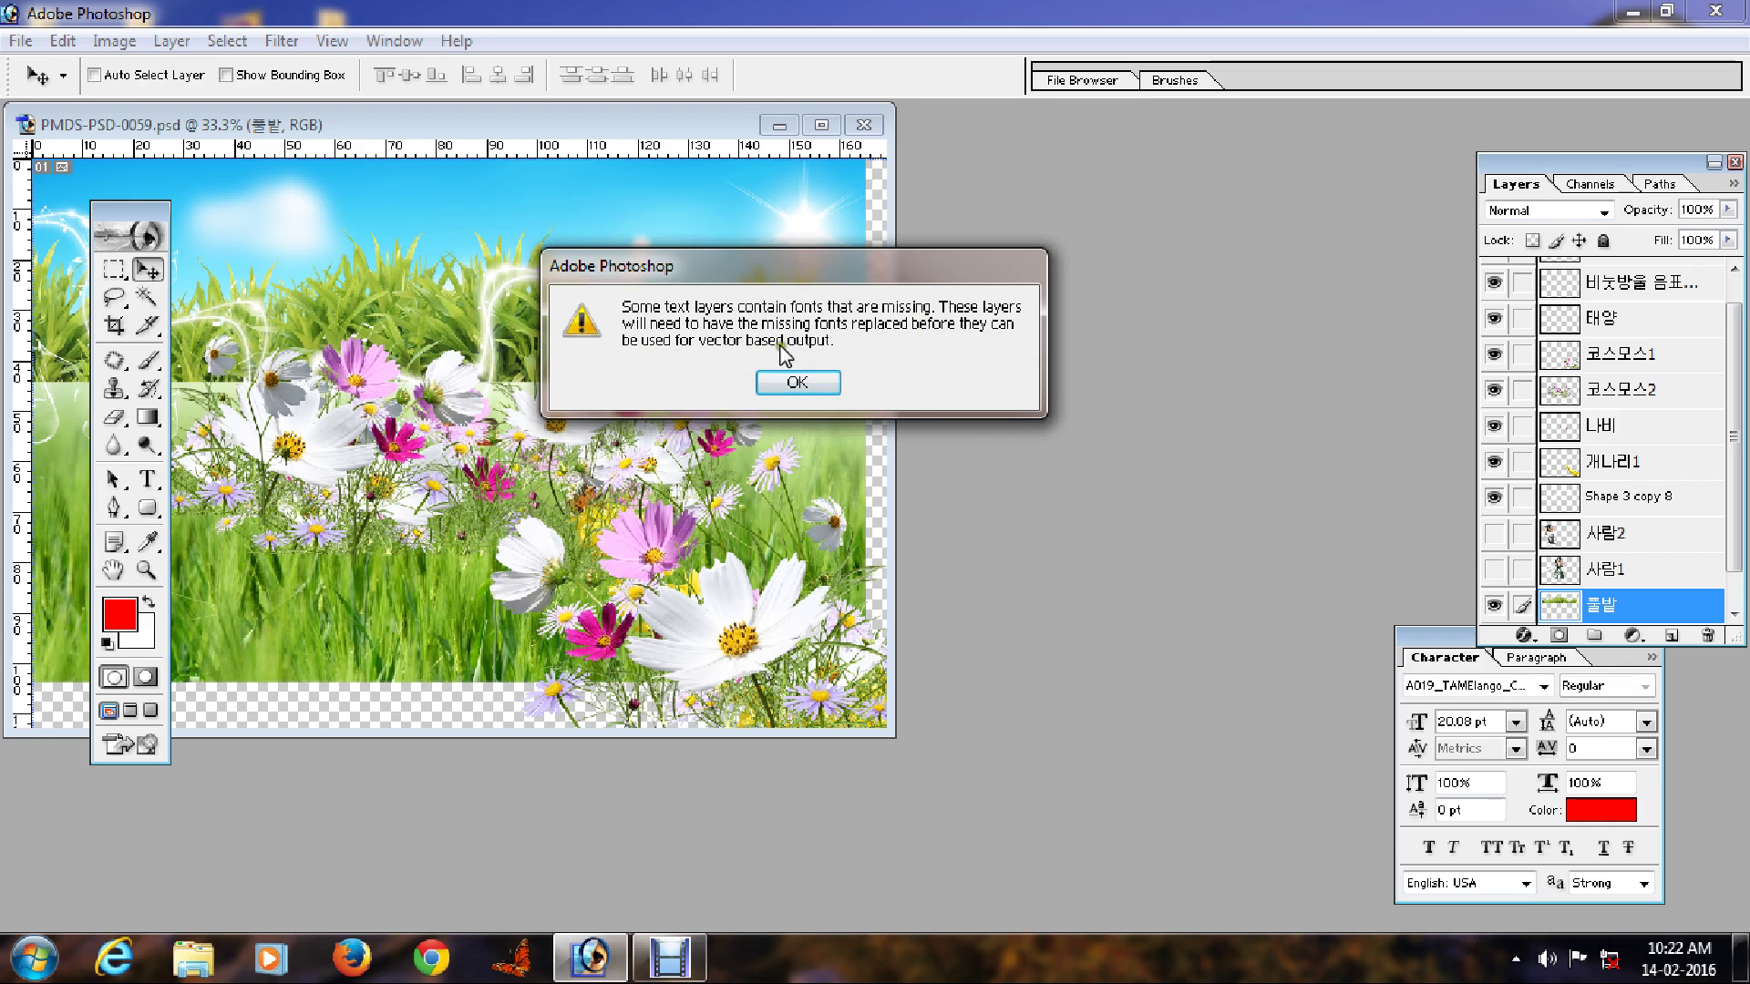
left_click(795, 384)
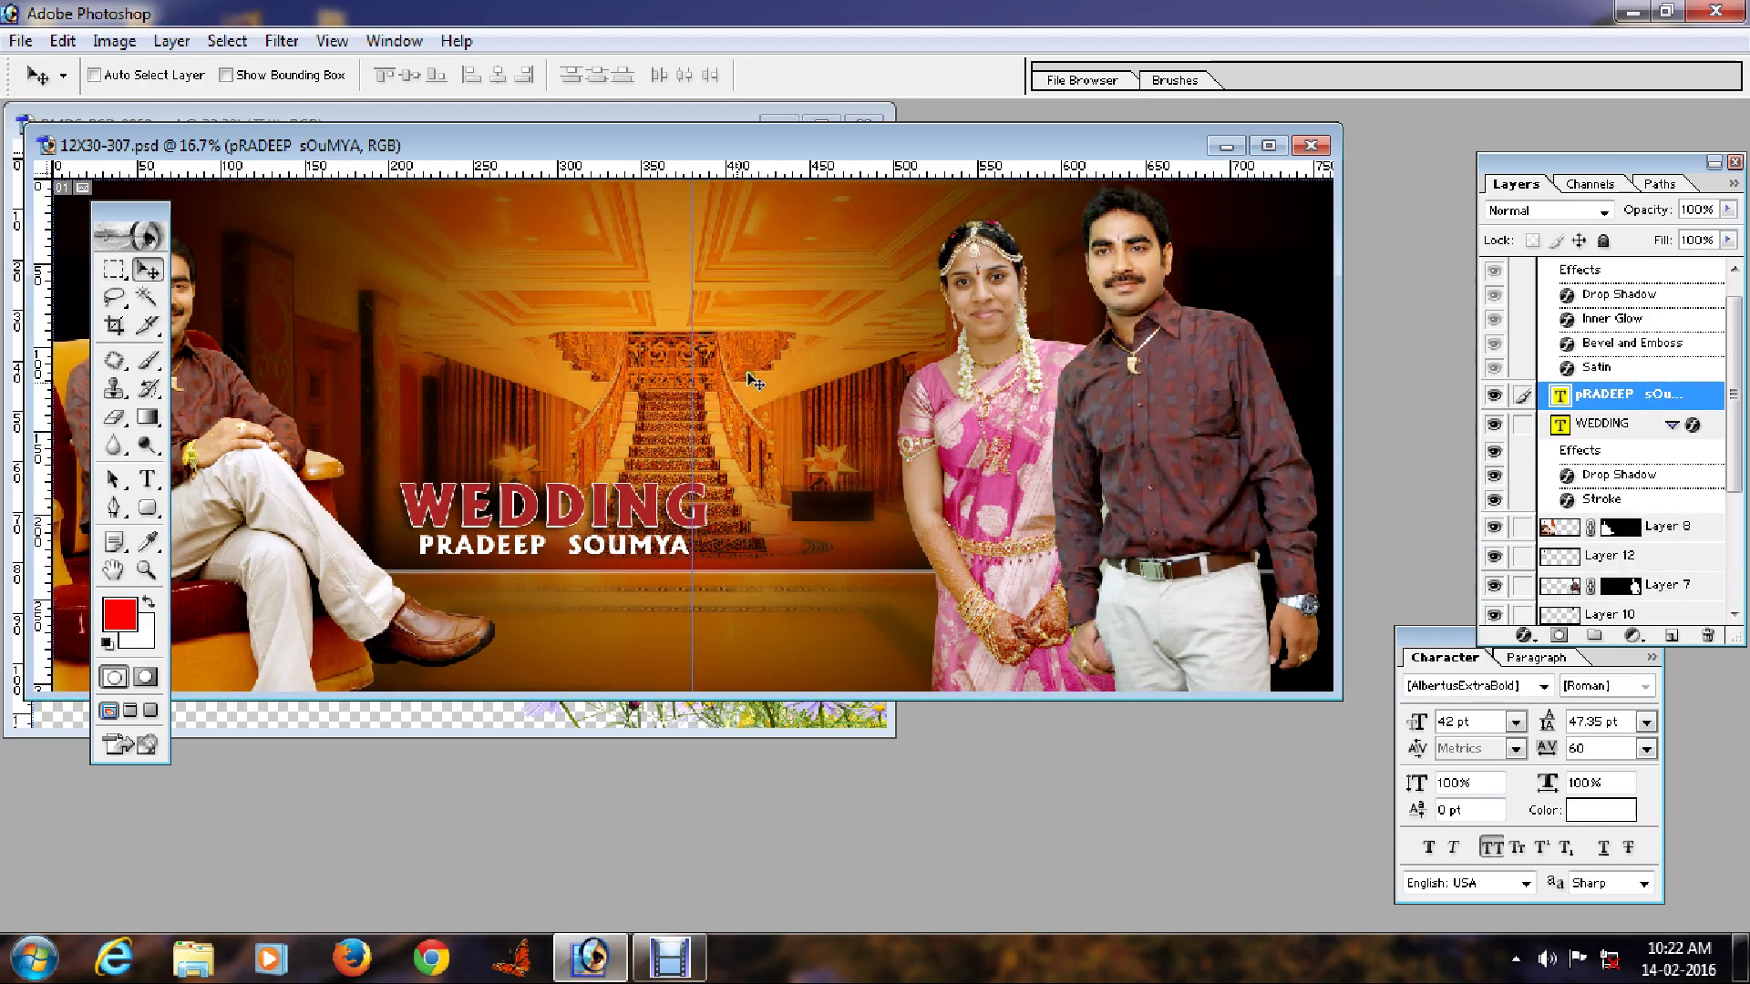
Try to edit the couple's names line and the WEDDING title with the Type tool, declining font substitution for both.
left_click_drag(549, 499, 554, 375)
key("ctrl+z")
key("t")
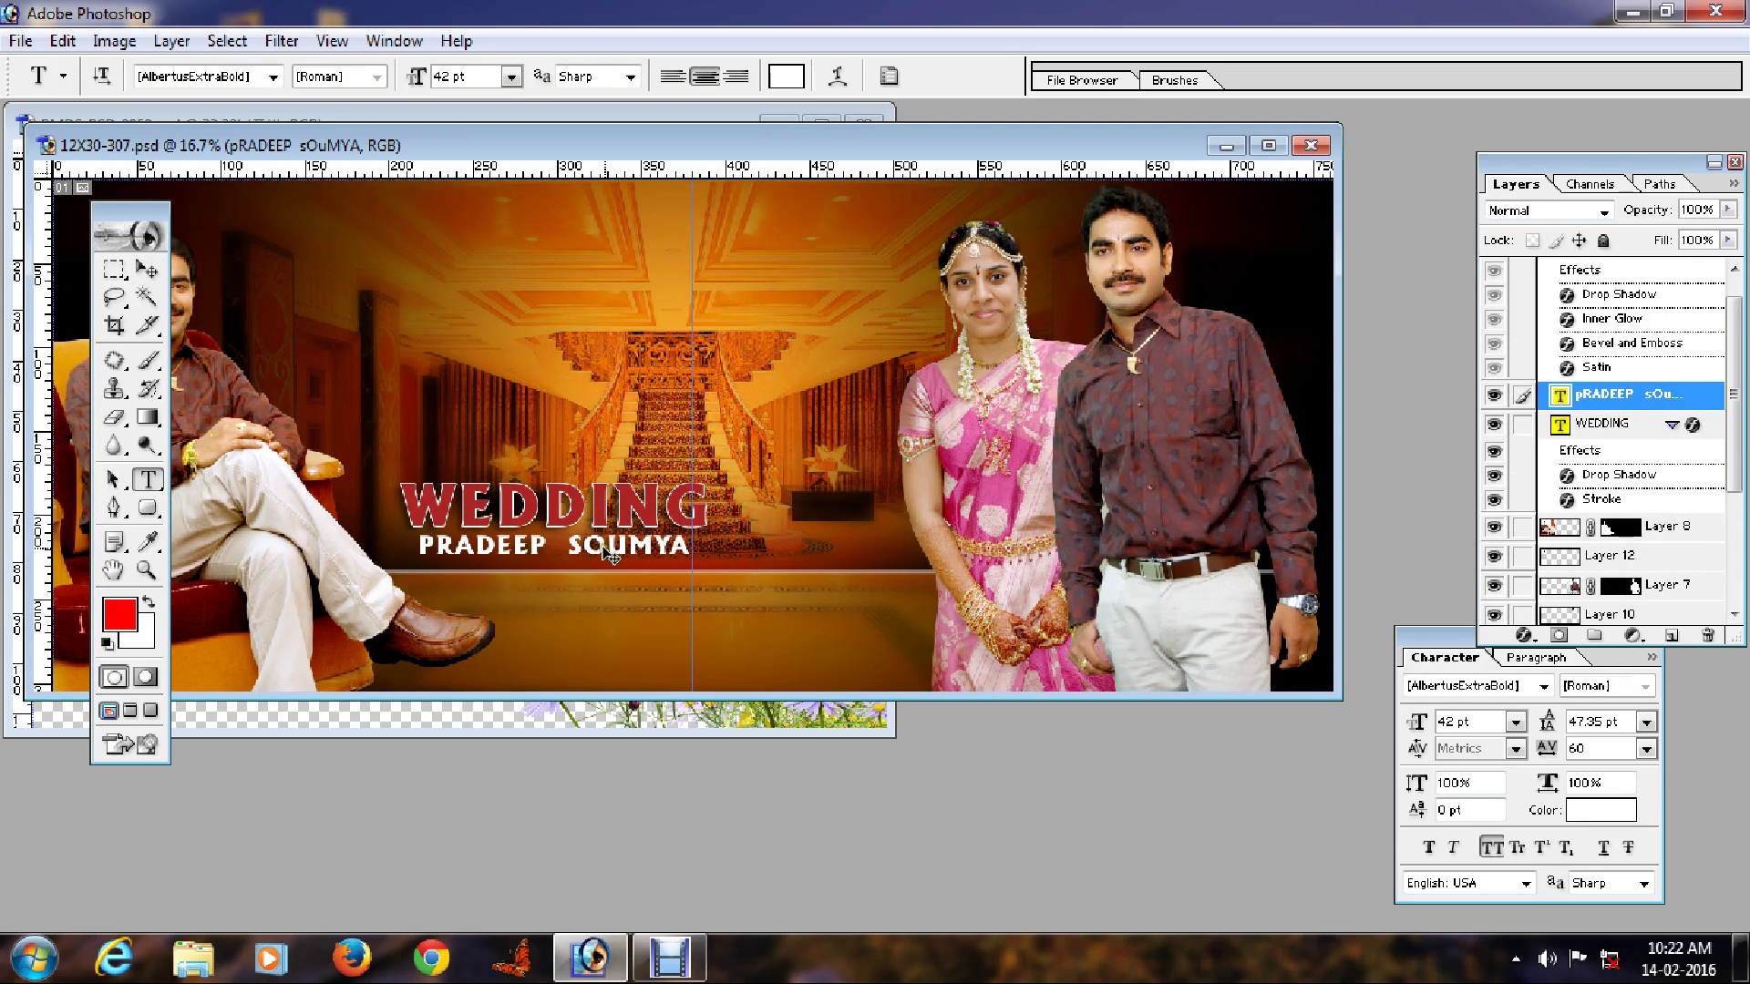
left_click(605, 547)
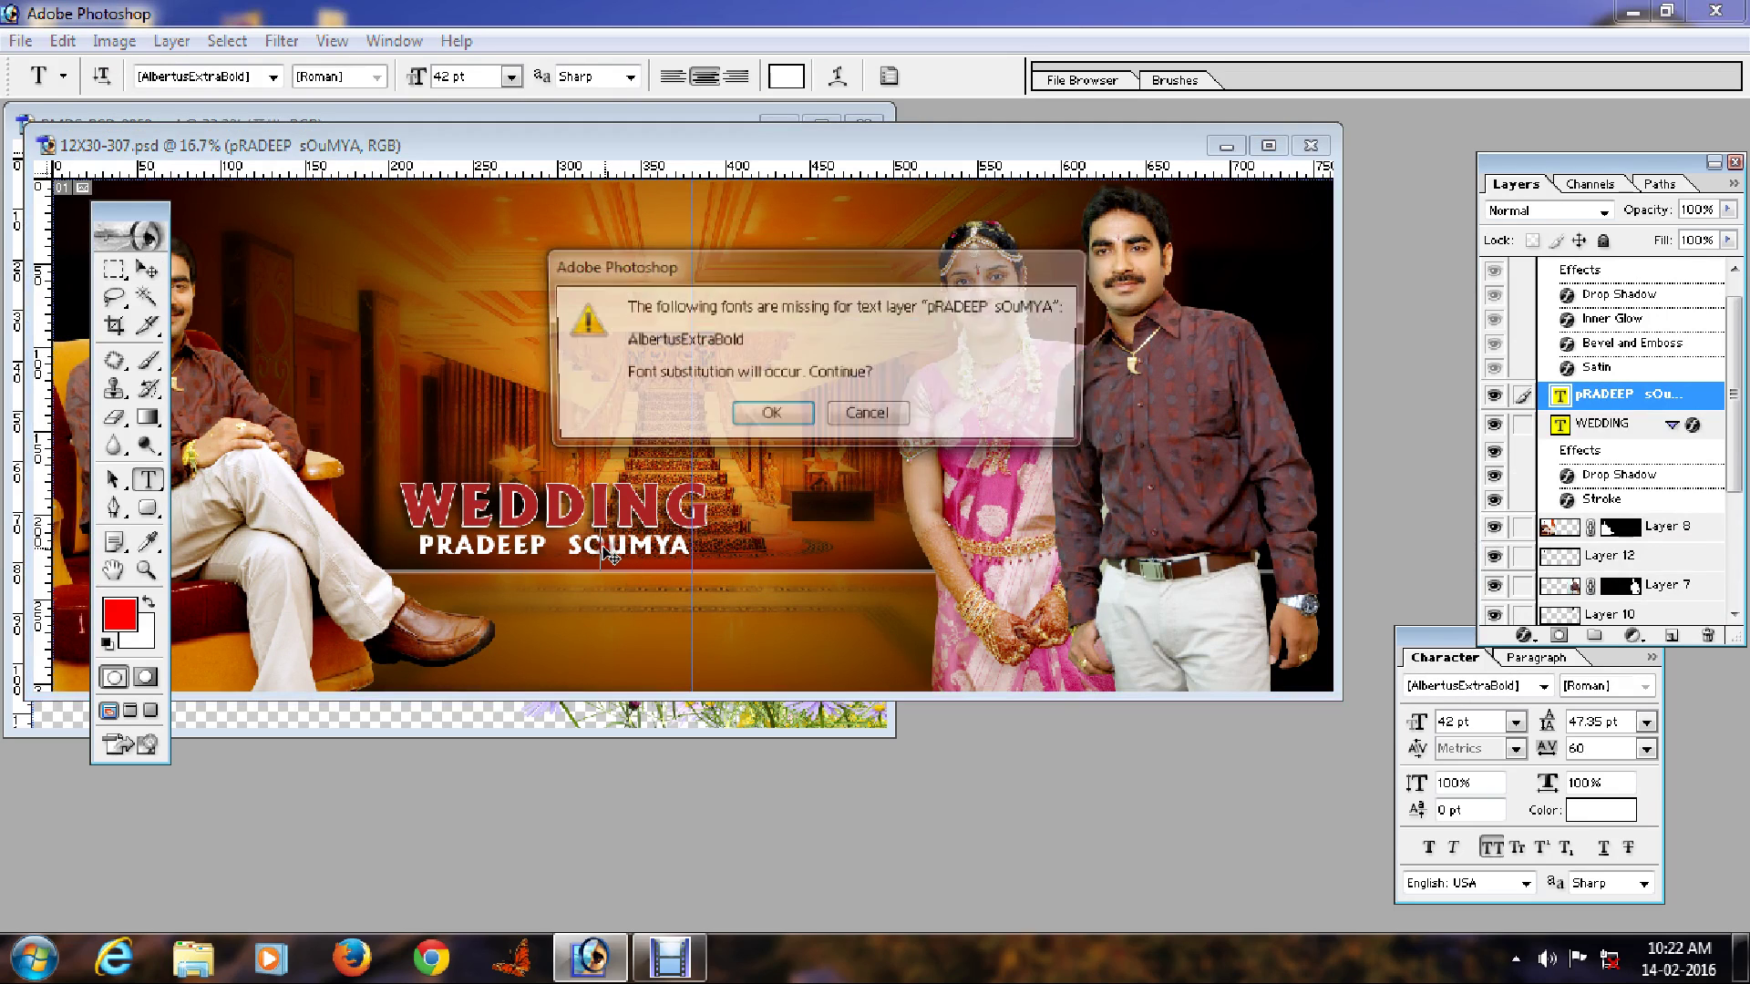
left_click(867, 415)
left_click(626, 507)
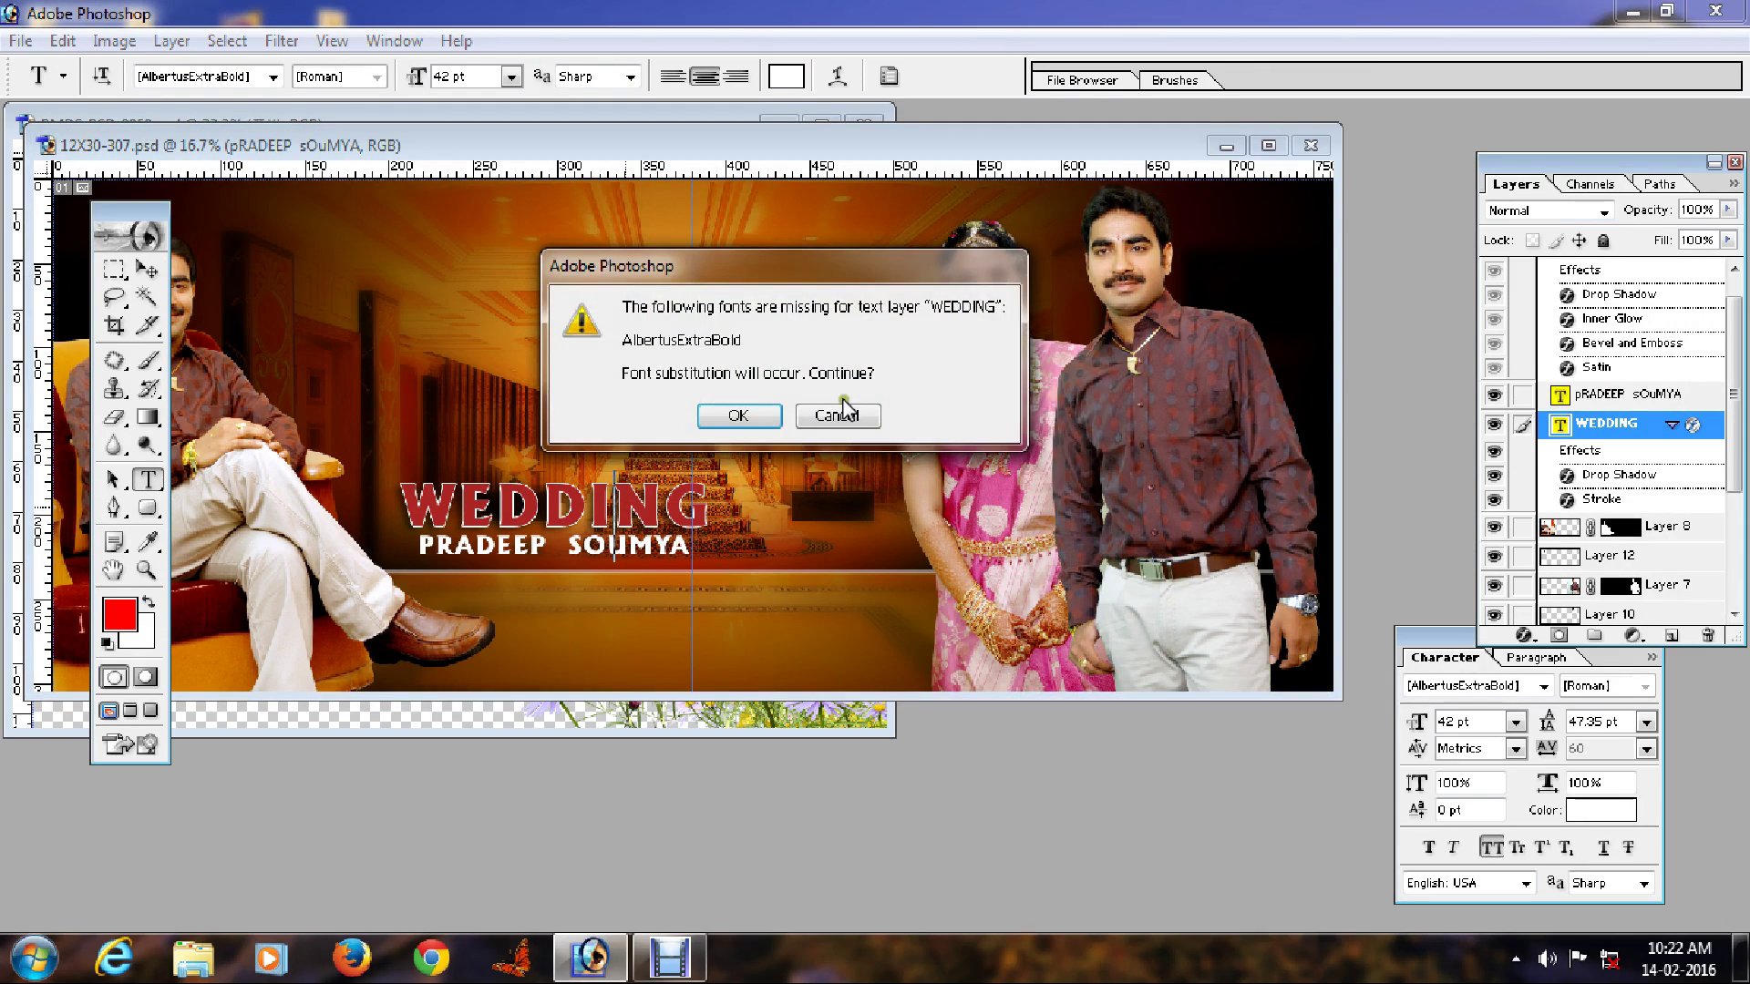
left_click(837, 416)
Display the wedding design in full screen mode, activate the Move tool and zoom in slightly.
key("f")
key("v")
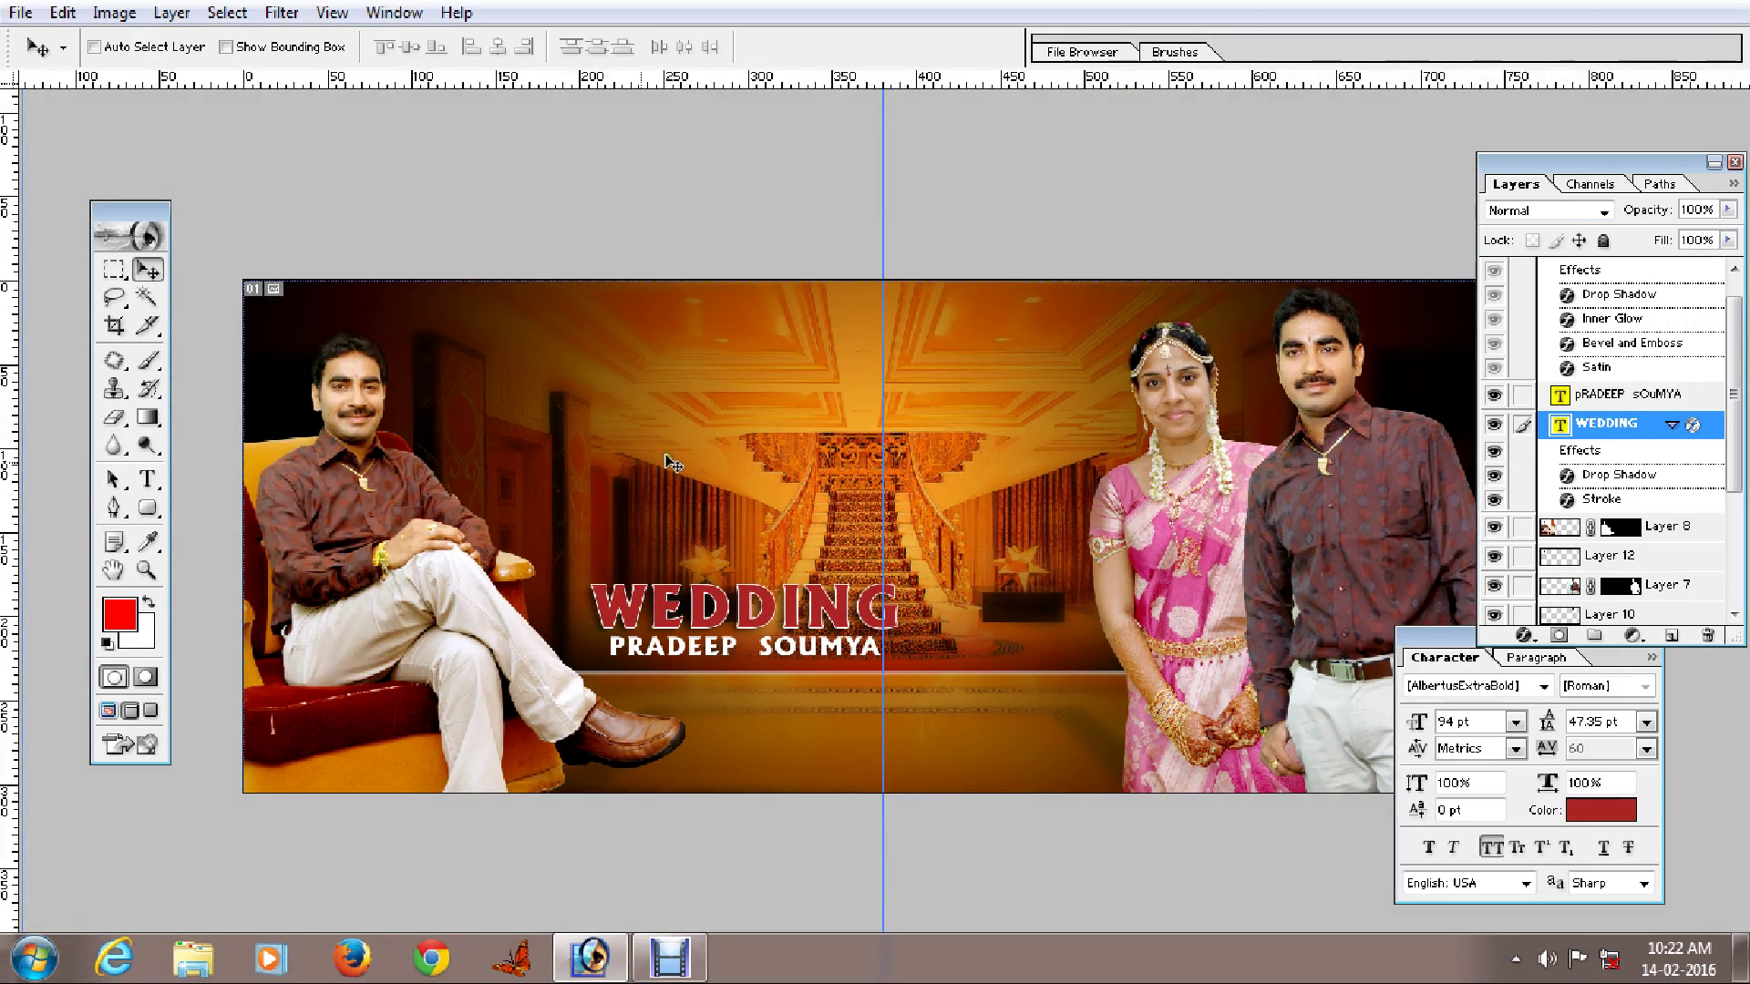
key("Tab")
key("Tab")
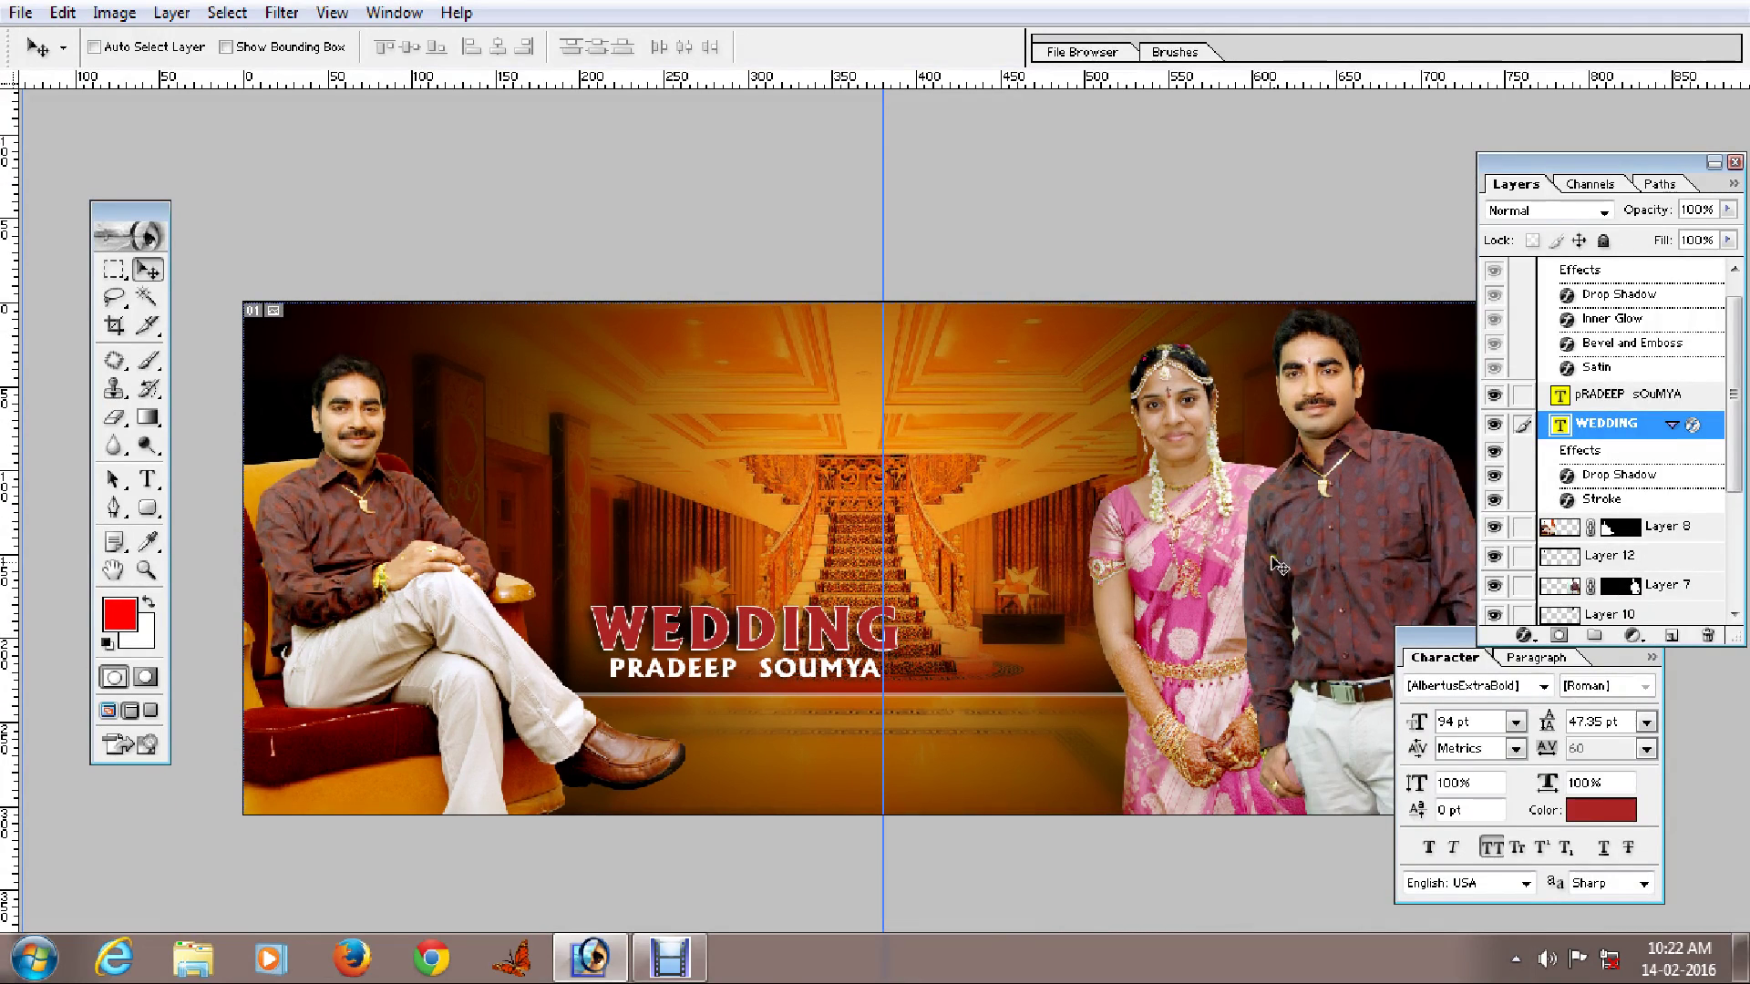
scroll(1273, 560, "up", 1)
Select Layer 8 with the seated man, move it toward the page centre, and undo the move.
right_click(365, 598)
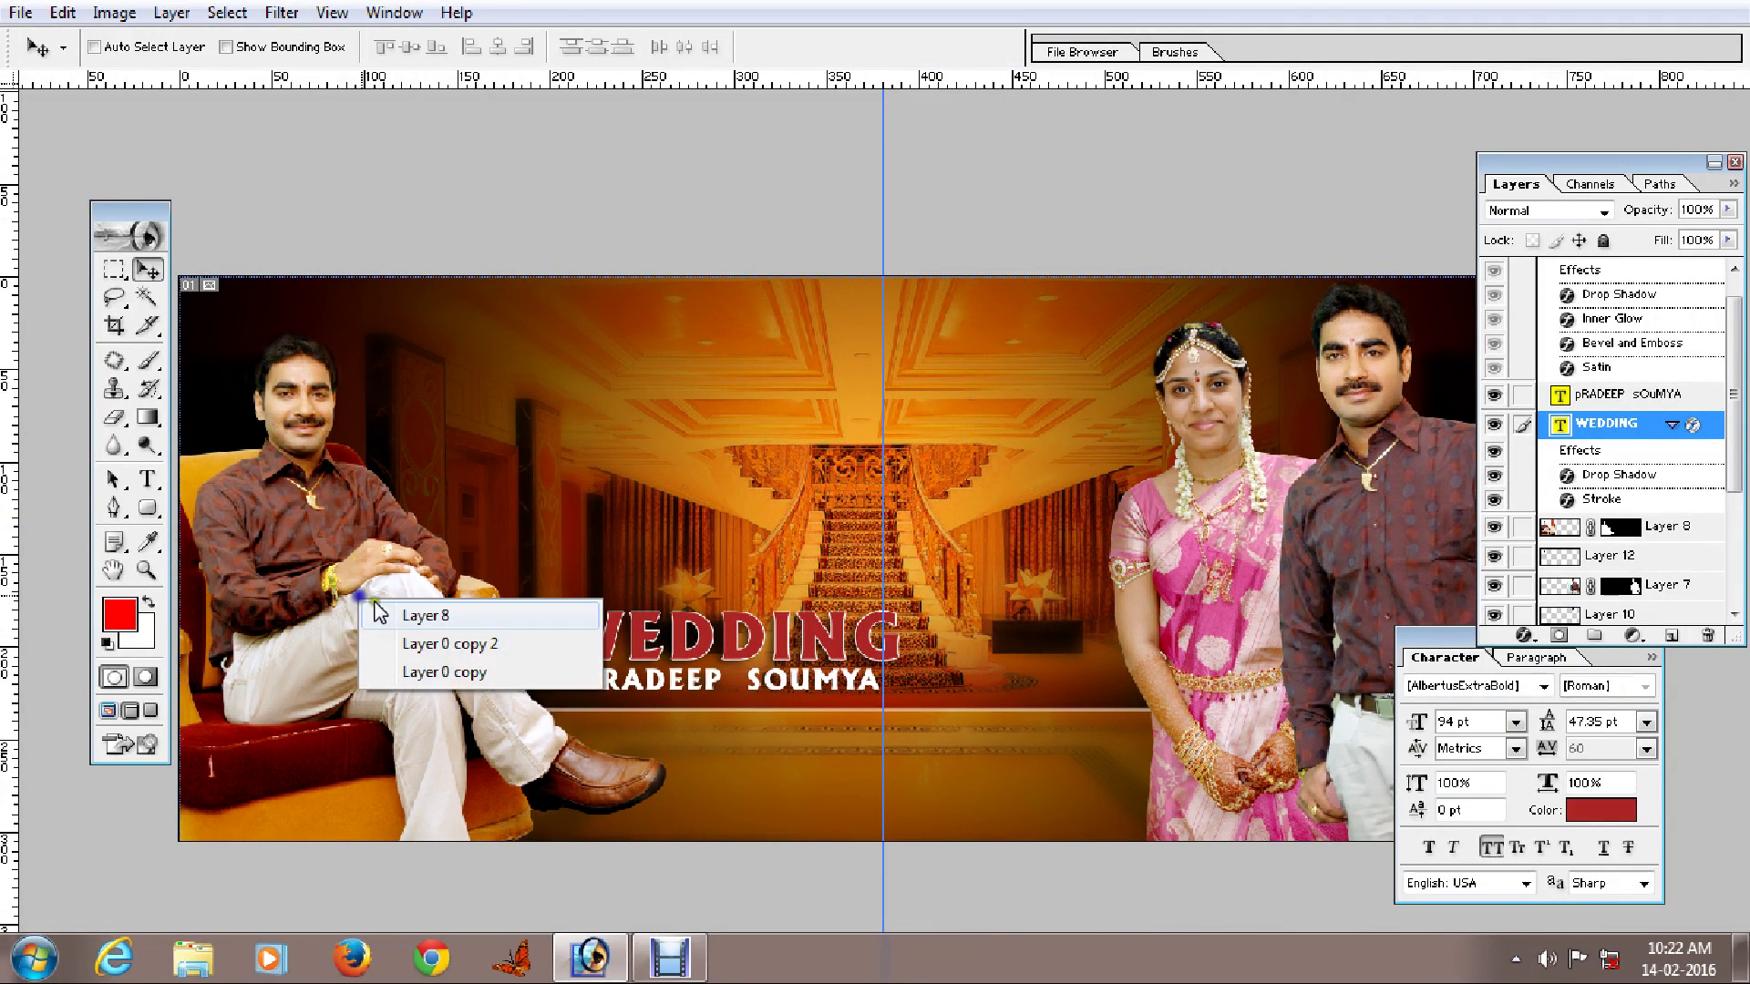
left_click(402, 613)
left_click_drag(387, 604, 674, 492)
key("ctrl+z")
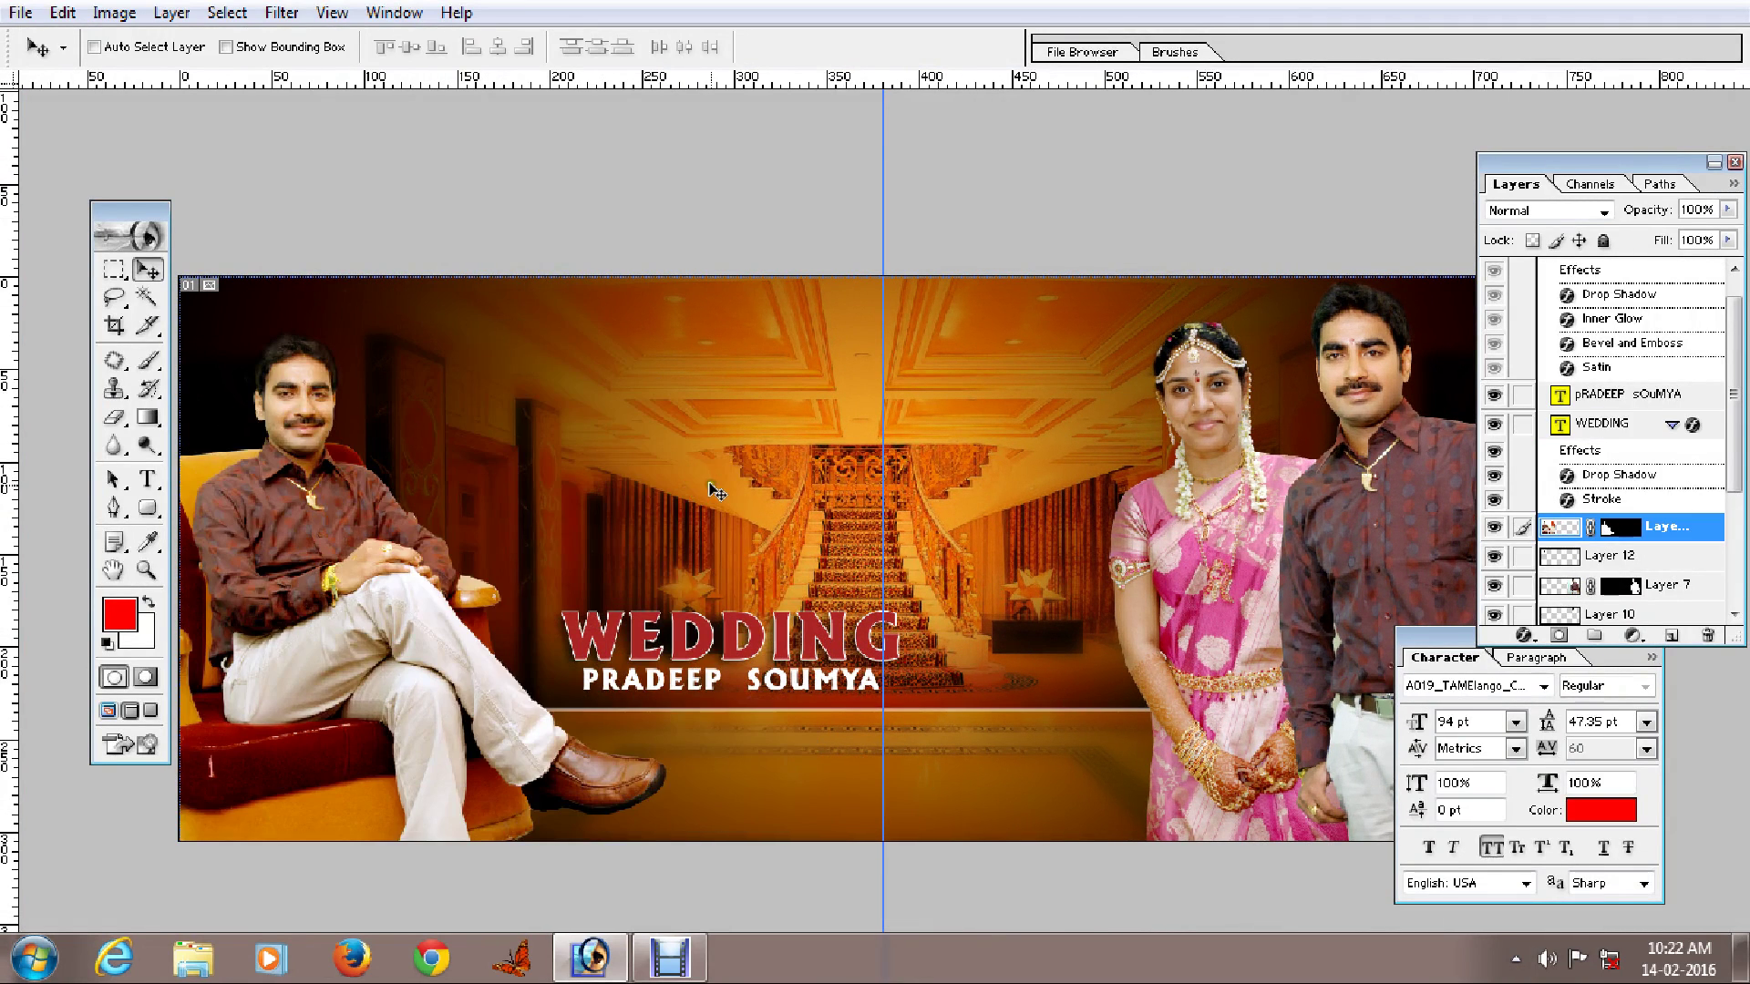
Disable the layer mask on Layer 8, try moving the seated man's unmasked photo twice, and undo each move.
left_click(1621, 528)
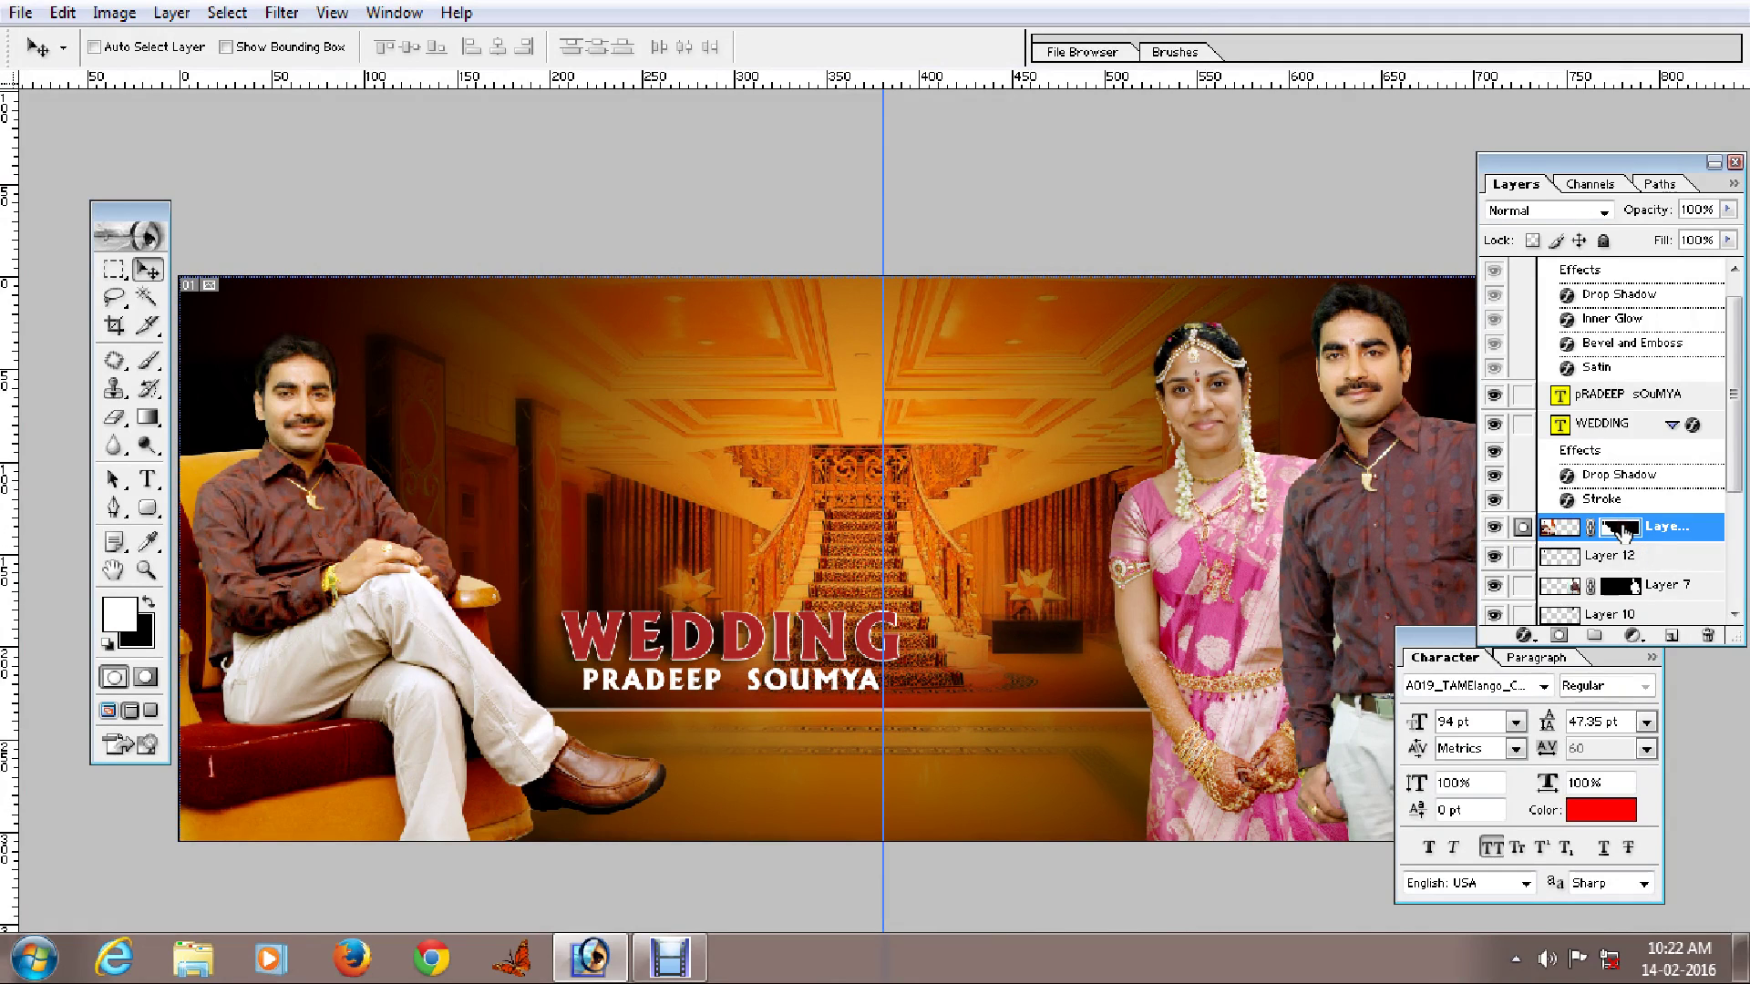
right_click(1621, 531)
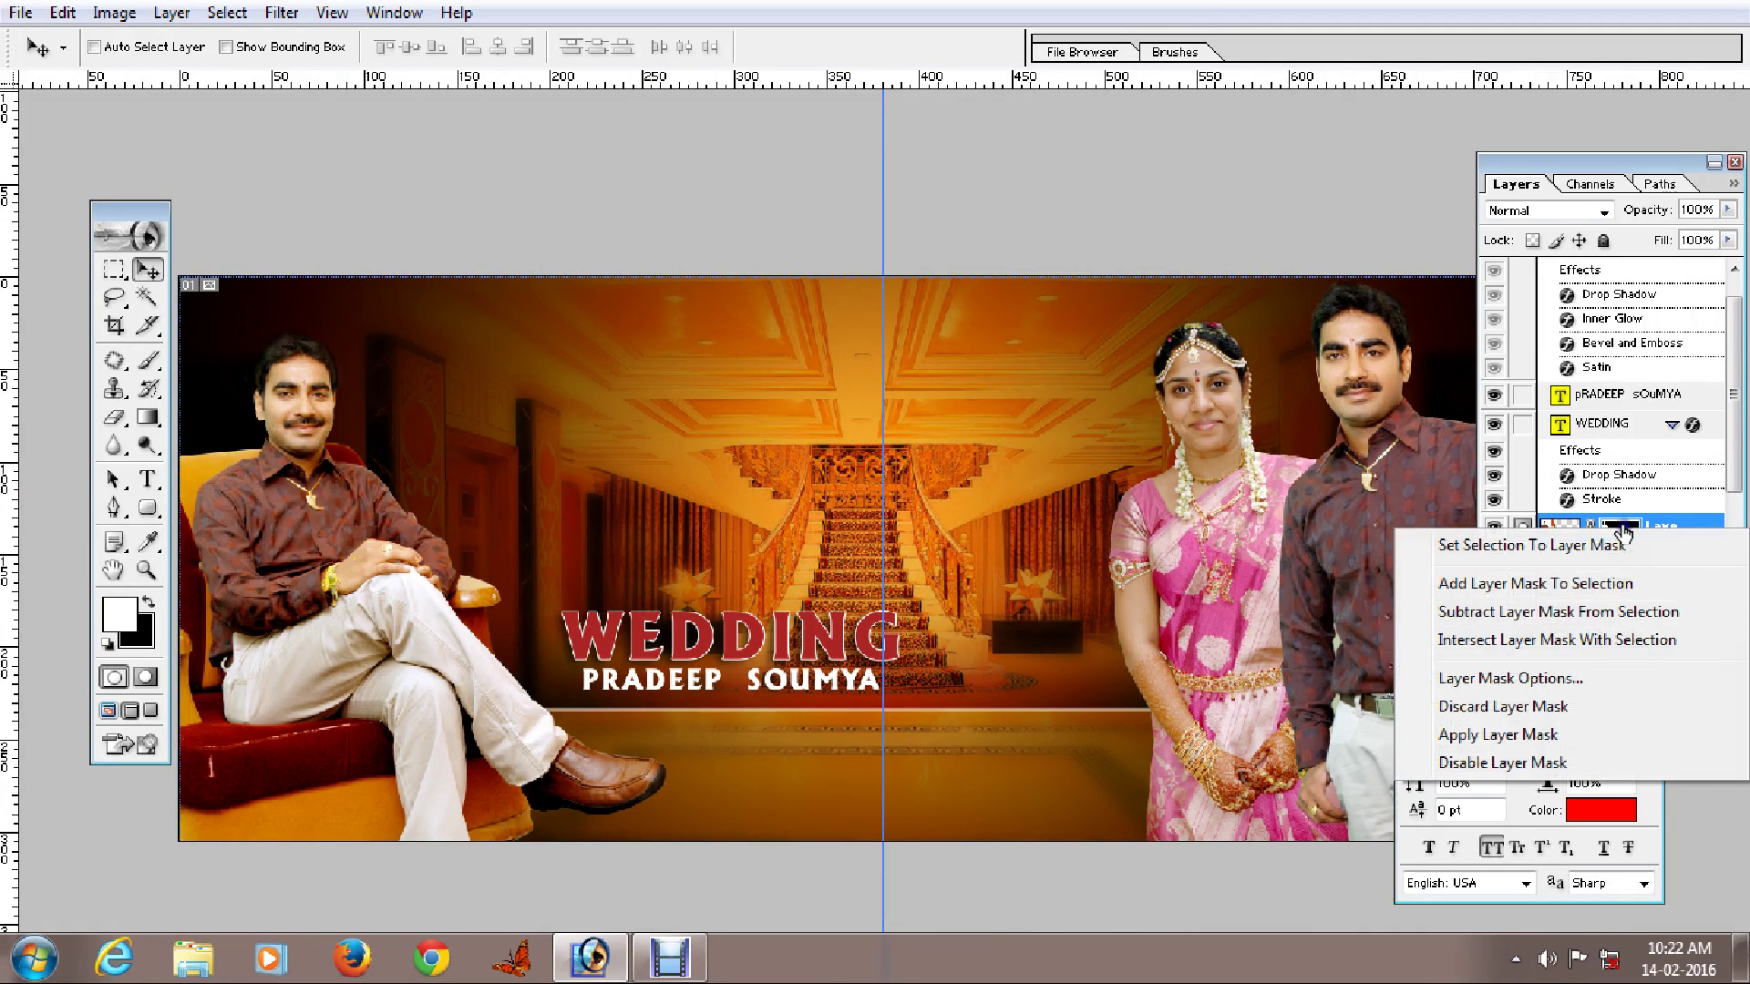
left_click(1528, 765)
left_click_drag(577, 537, 671, 476)
key("ctrl+z")
key("Tab")
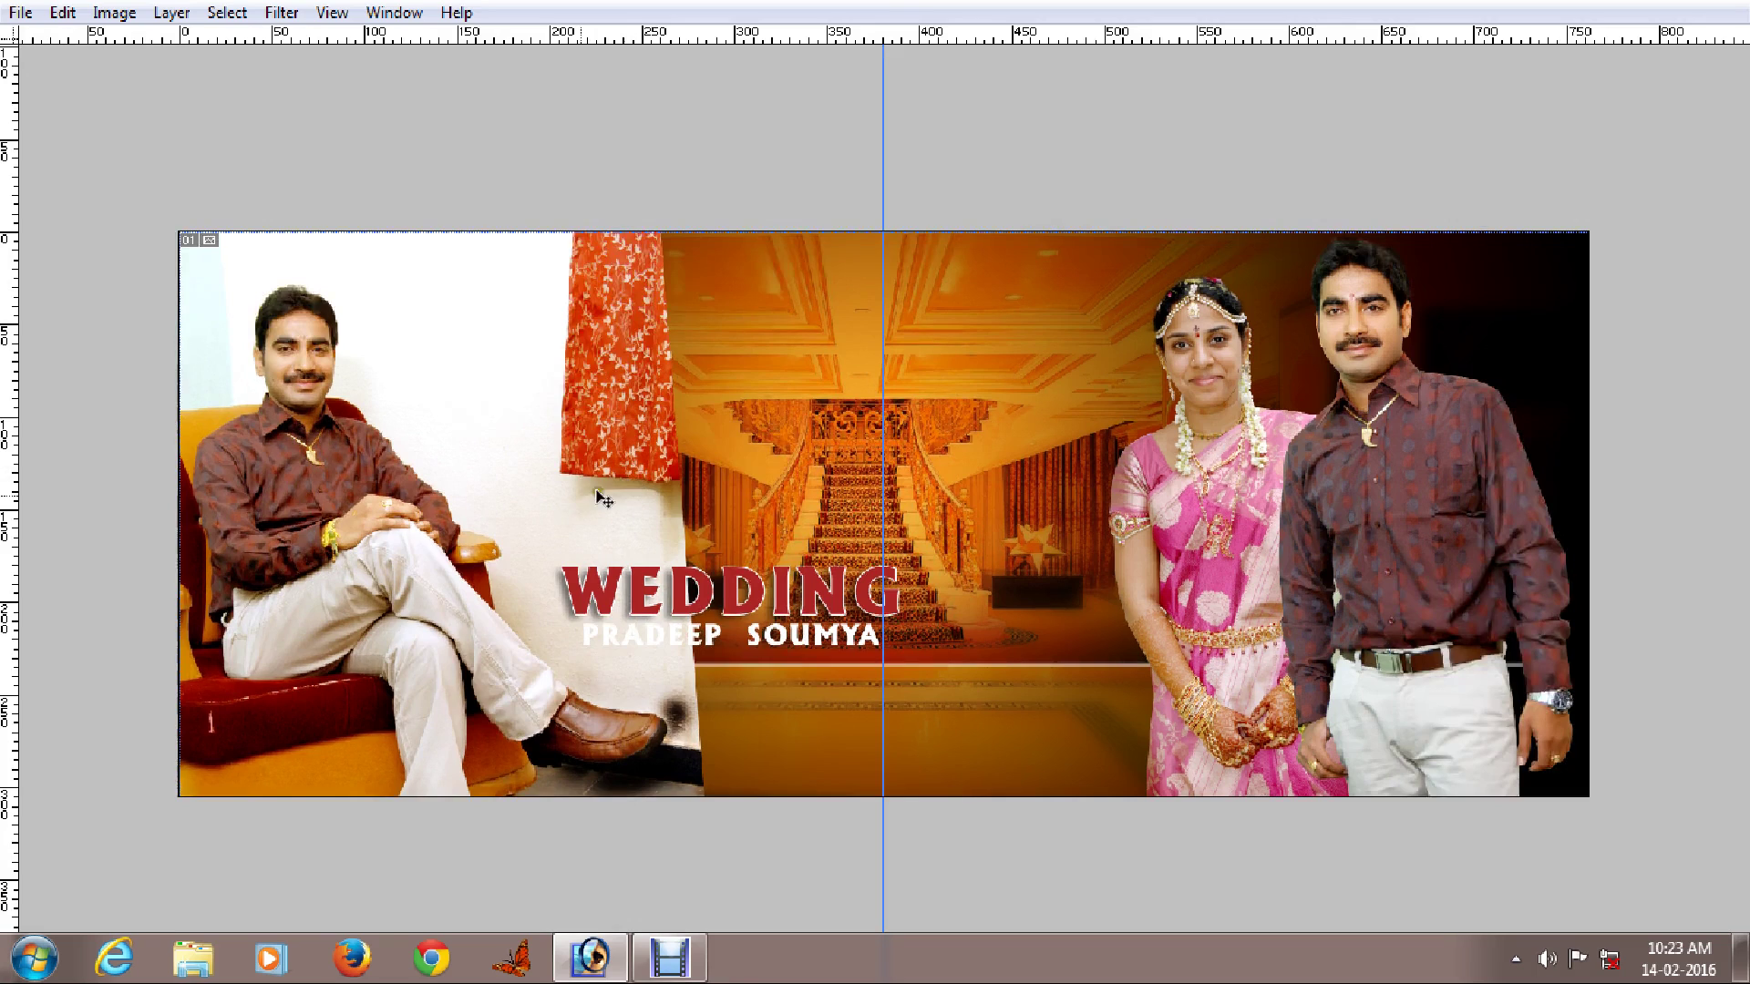
left_click_drag(378, 551, 499, 584)
key("ctrl+z")
key("Tab")
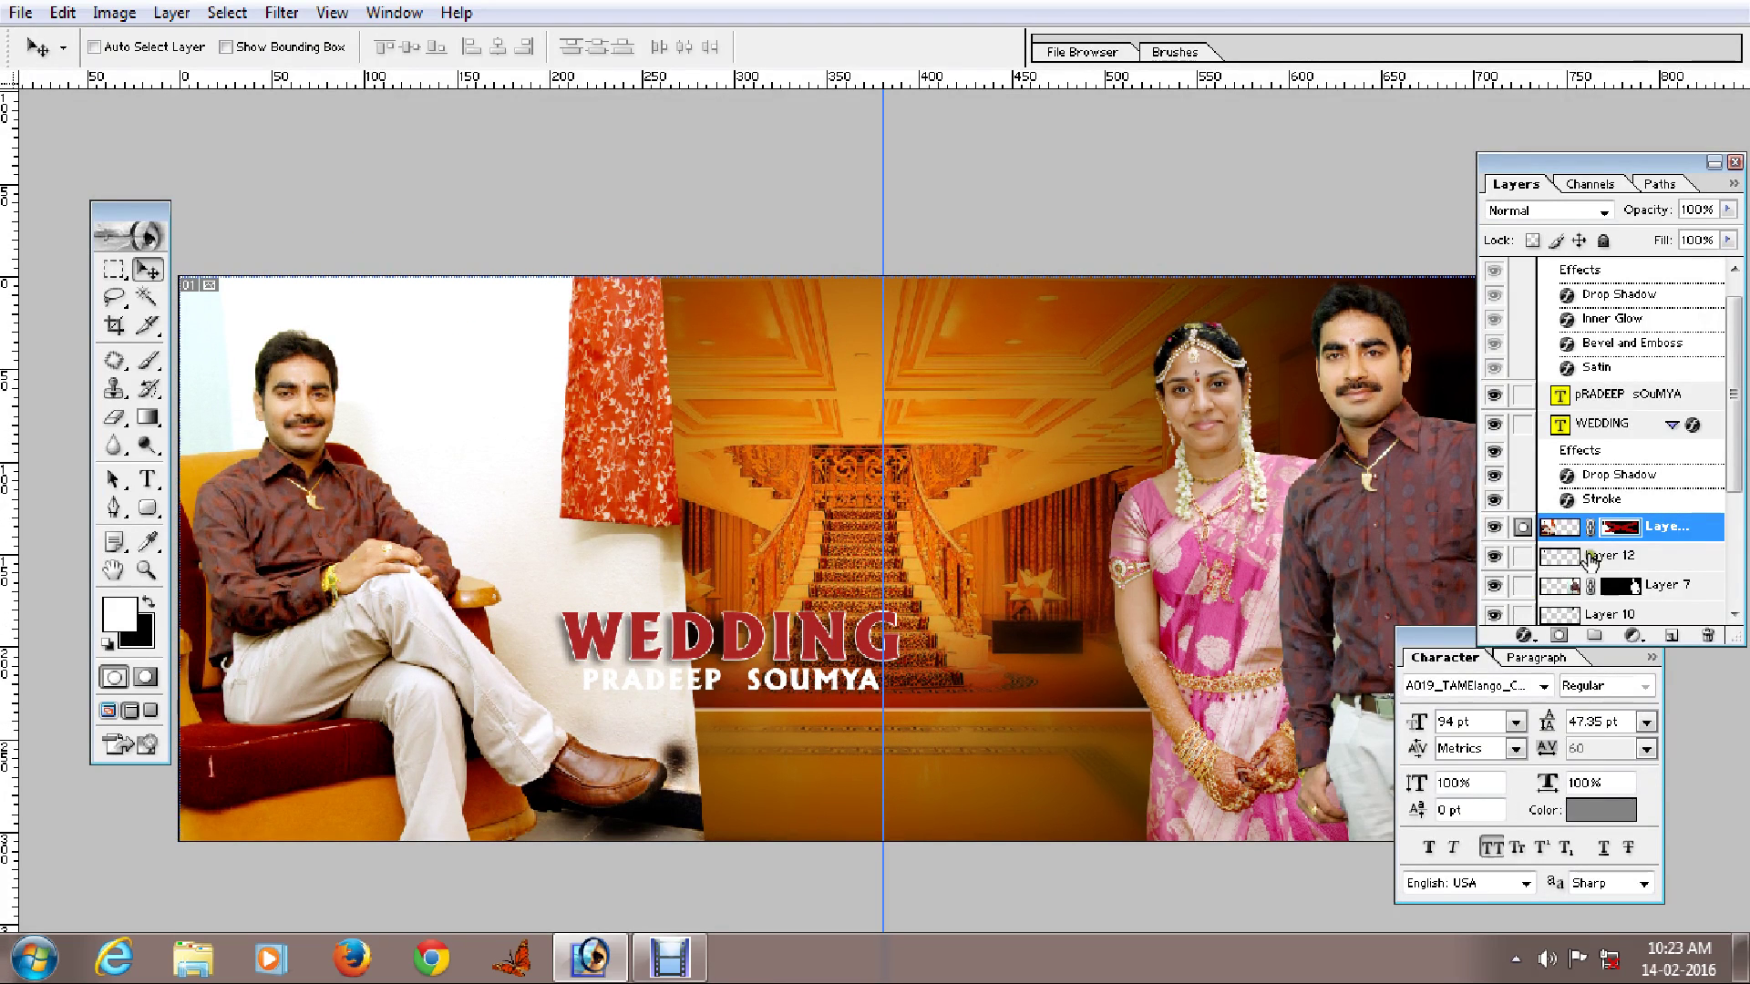
Enable the layer mask on Layer 8 again and check the design without the palettes.
right_click(1624, 529)
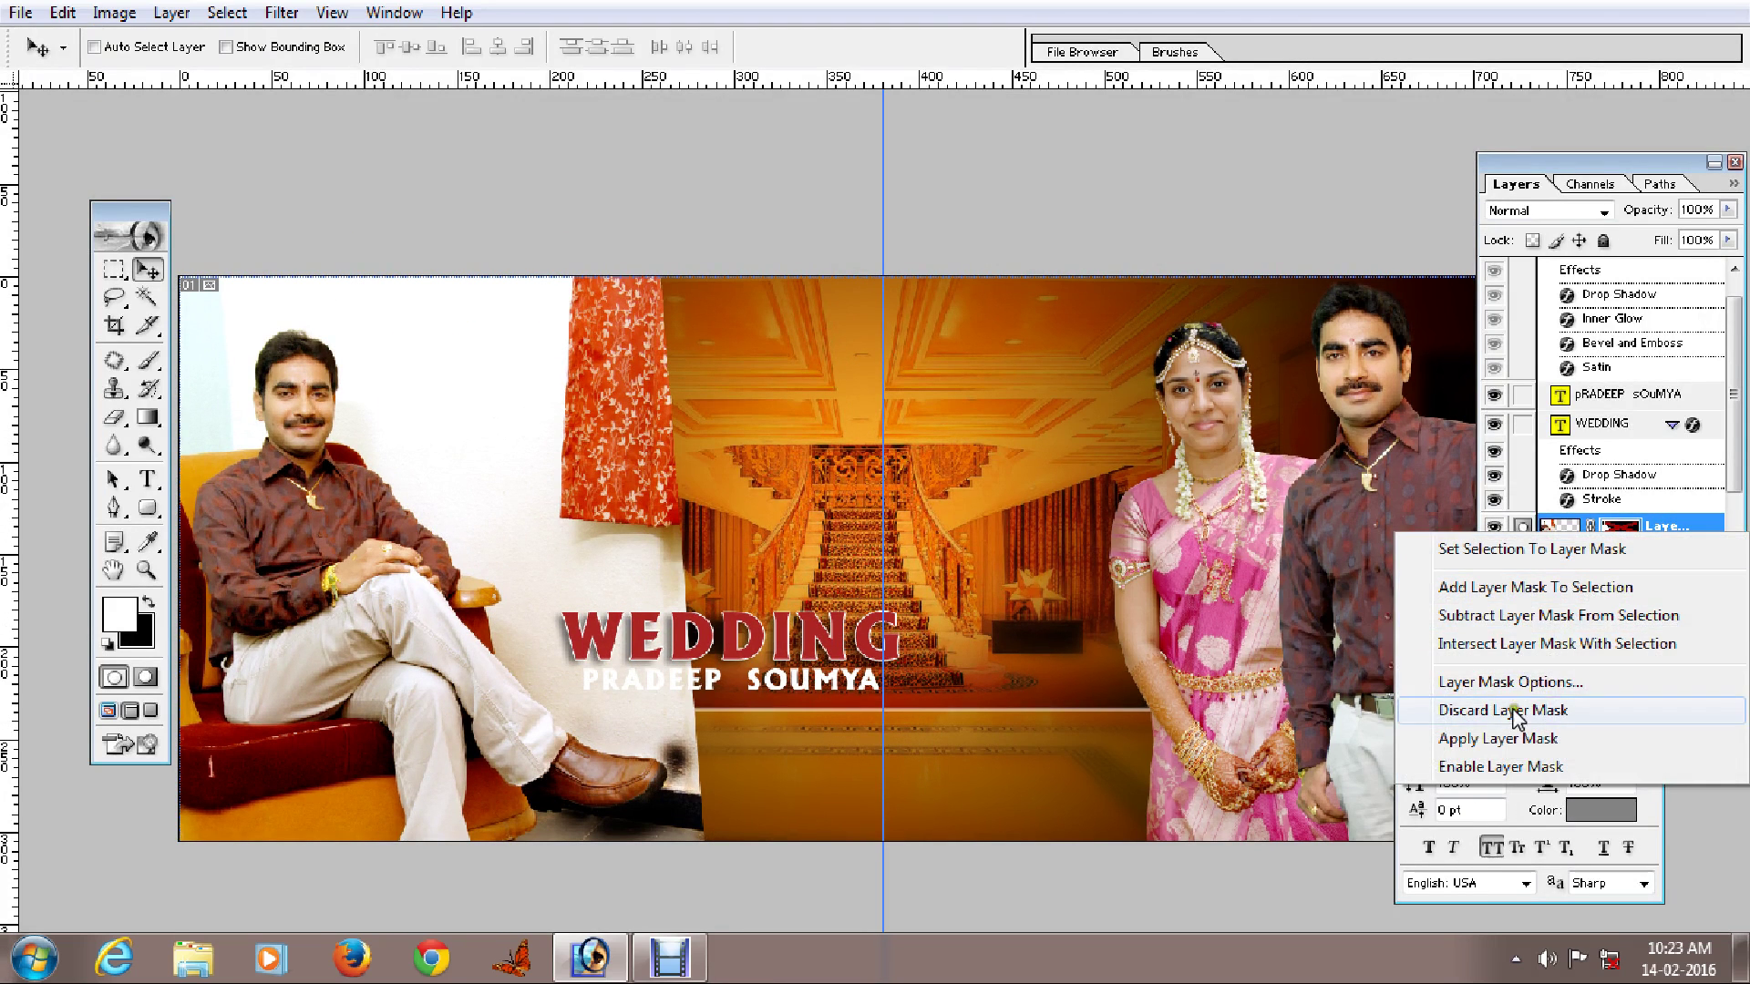
left_click(1513, 766)
key("Tab")
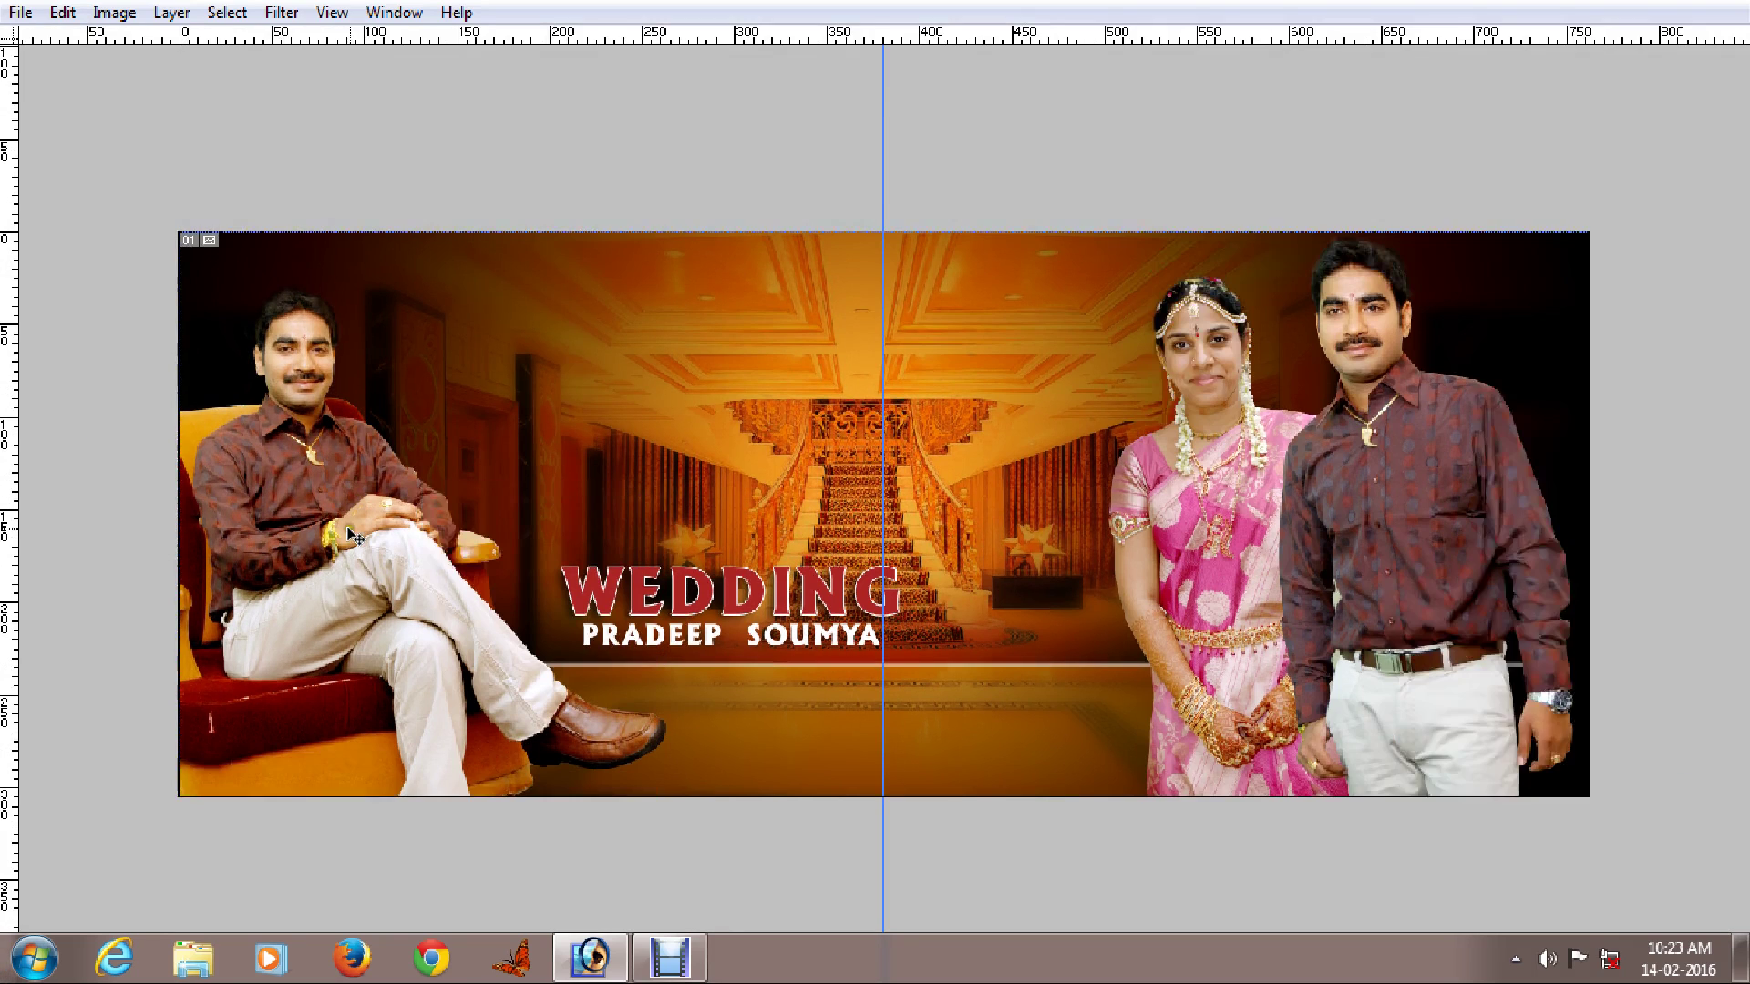
key("Tab")
Select Layer 9 with the bride and disable its layer mask.
right_click(1249, 547)
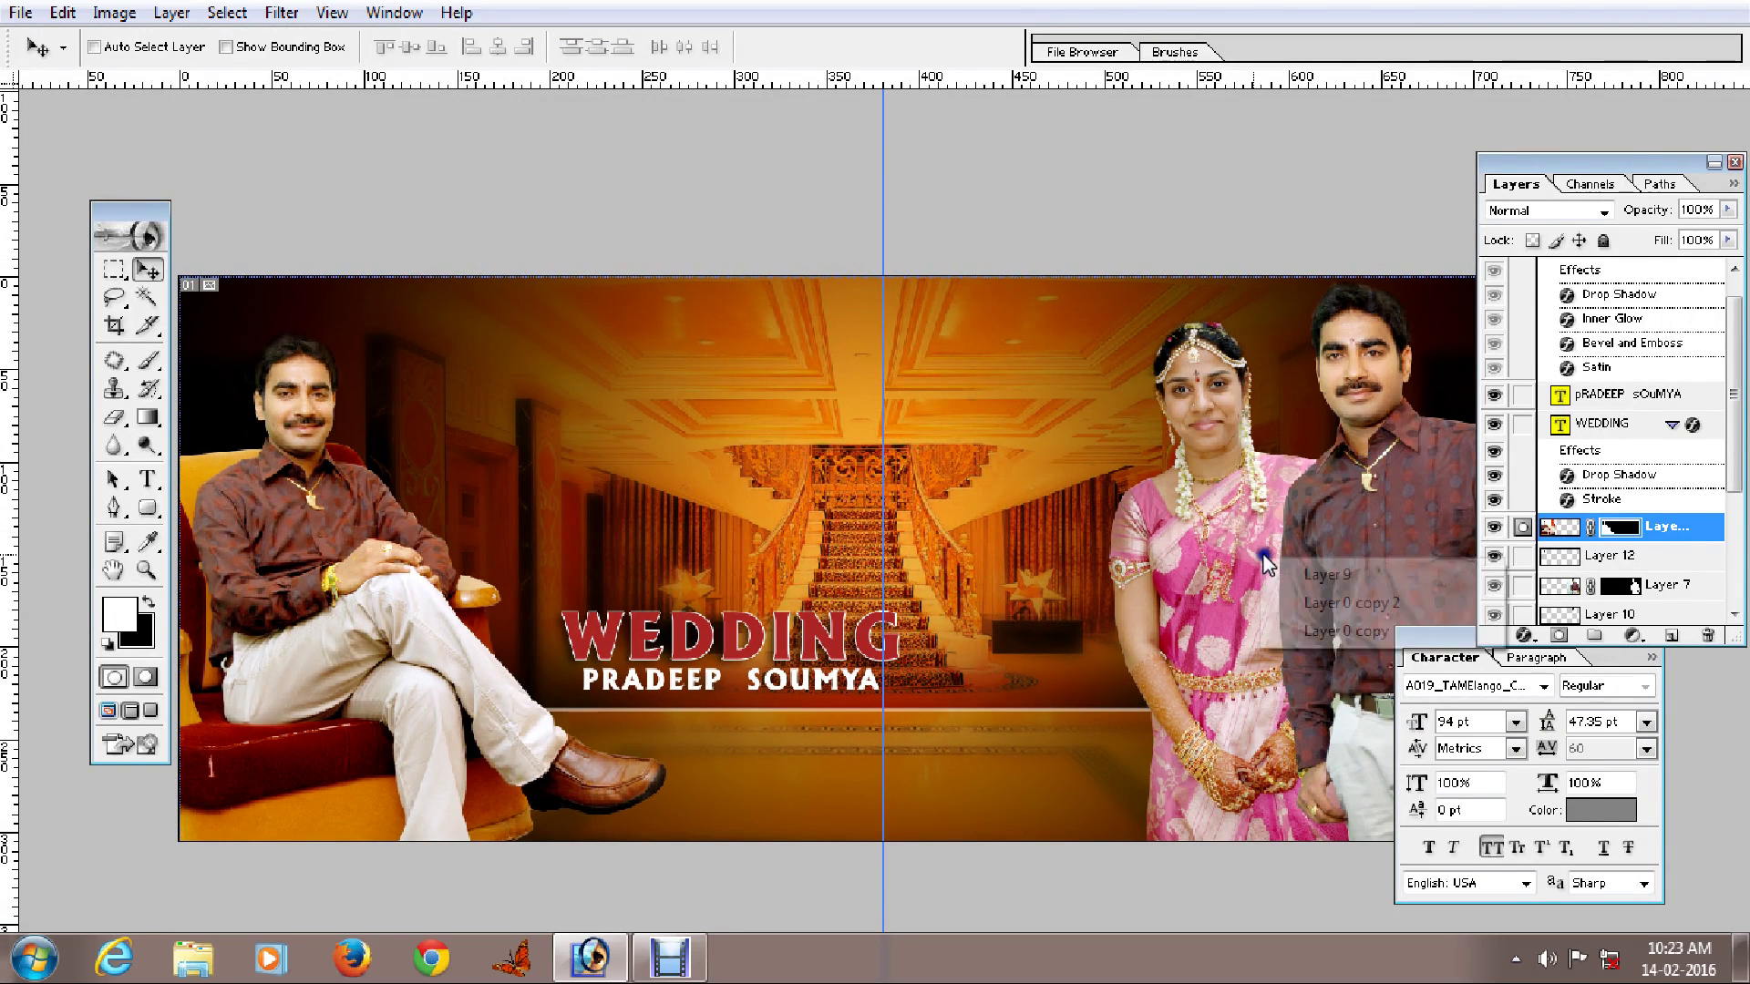
left_click(1287, 559)
right_click(1606, 609)
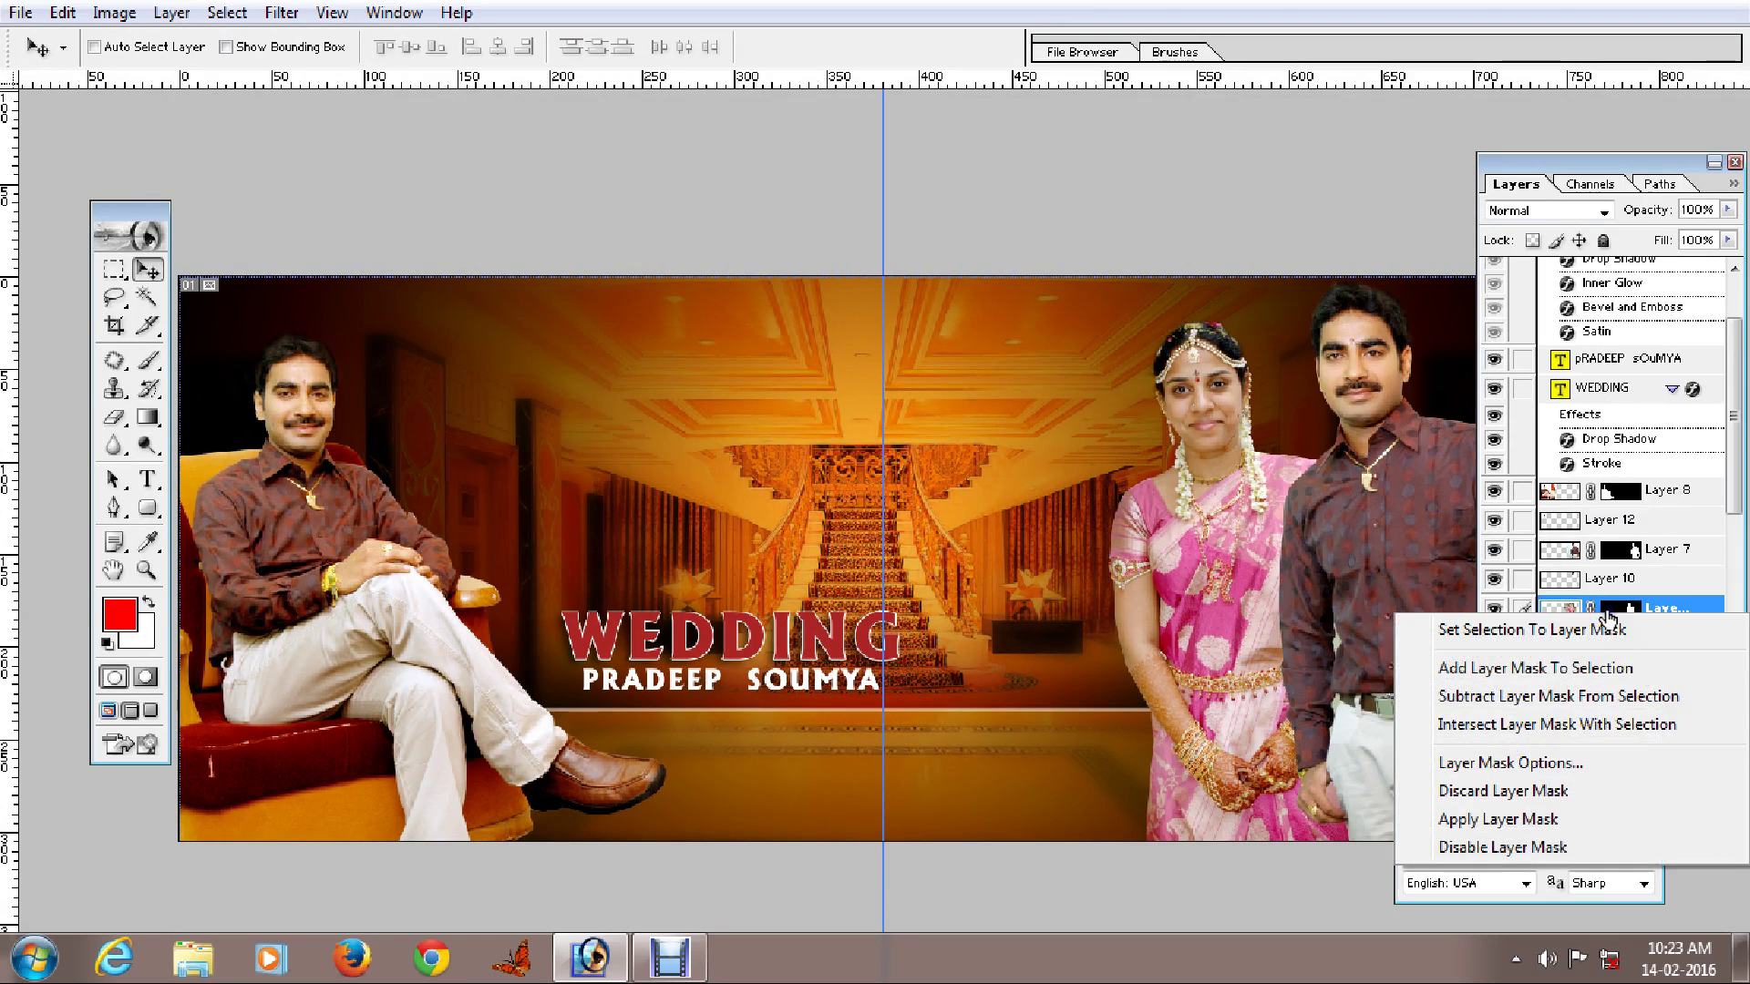
left_click(1485, 845)
key("Tab")
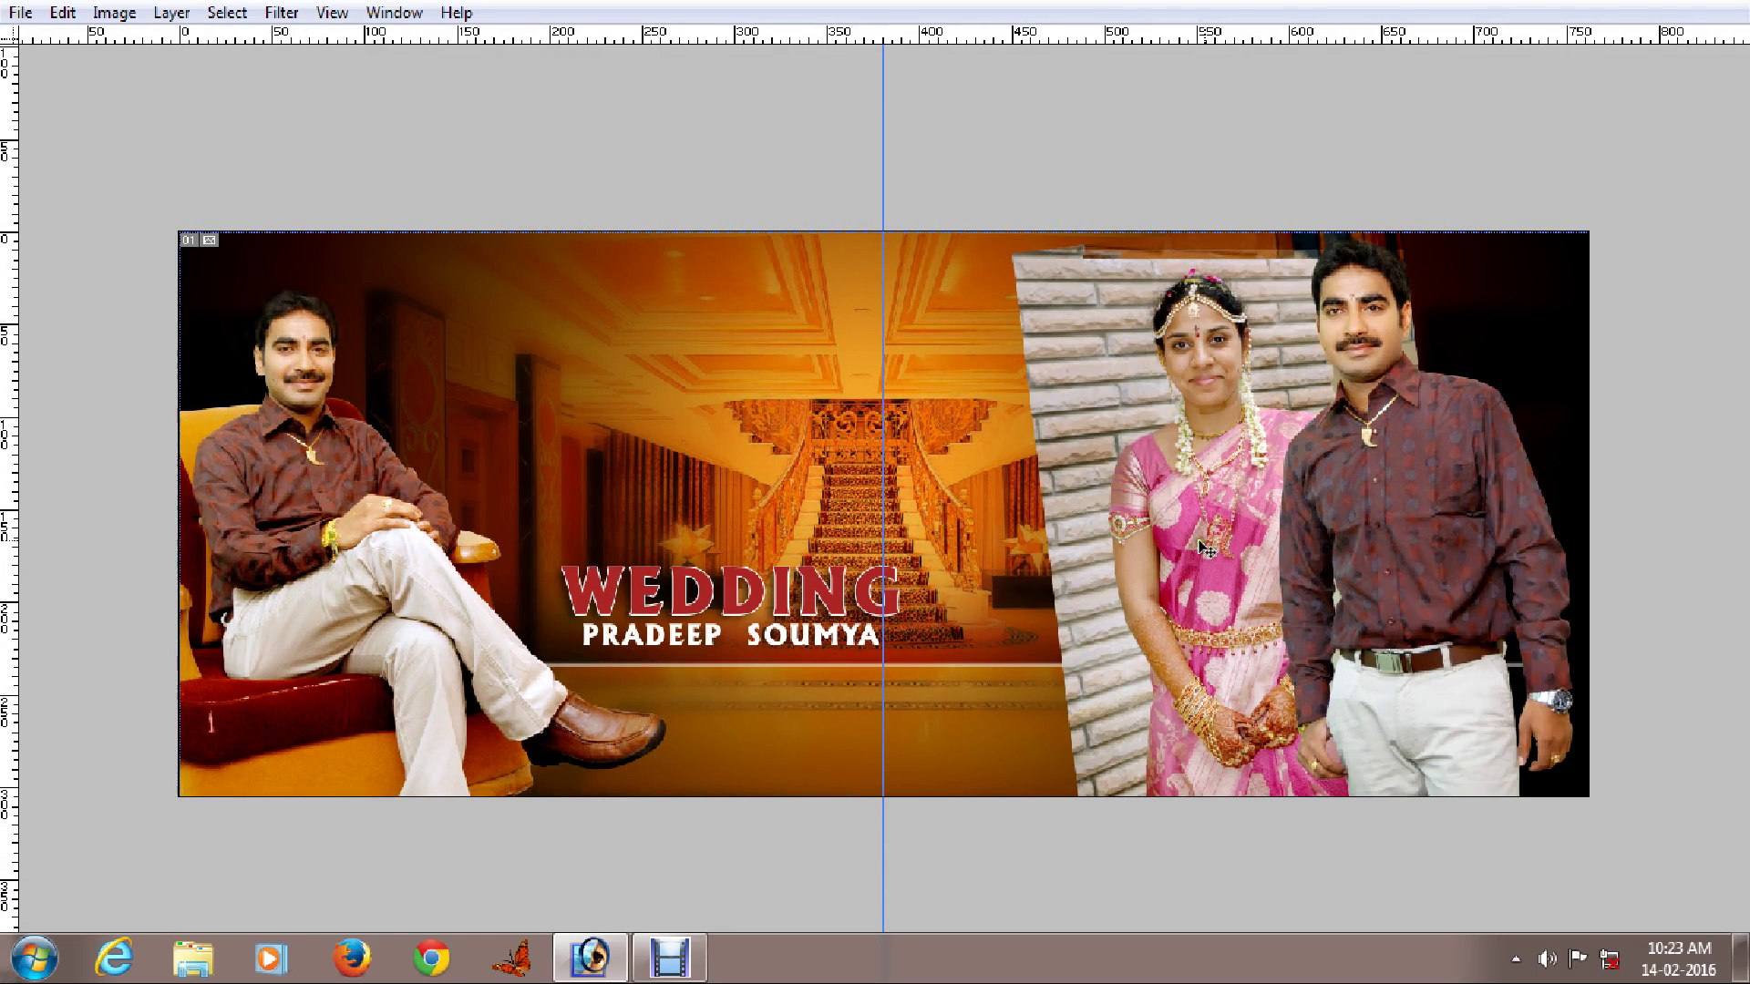
Move the bride's unmasked photo on Layer 9 to the middle of the spread and back, and undo a second move.
right_click(1197, 537)
left_click(1225, 552)
left_click_drag(1221, 547, 693, 506)
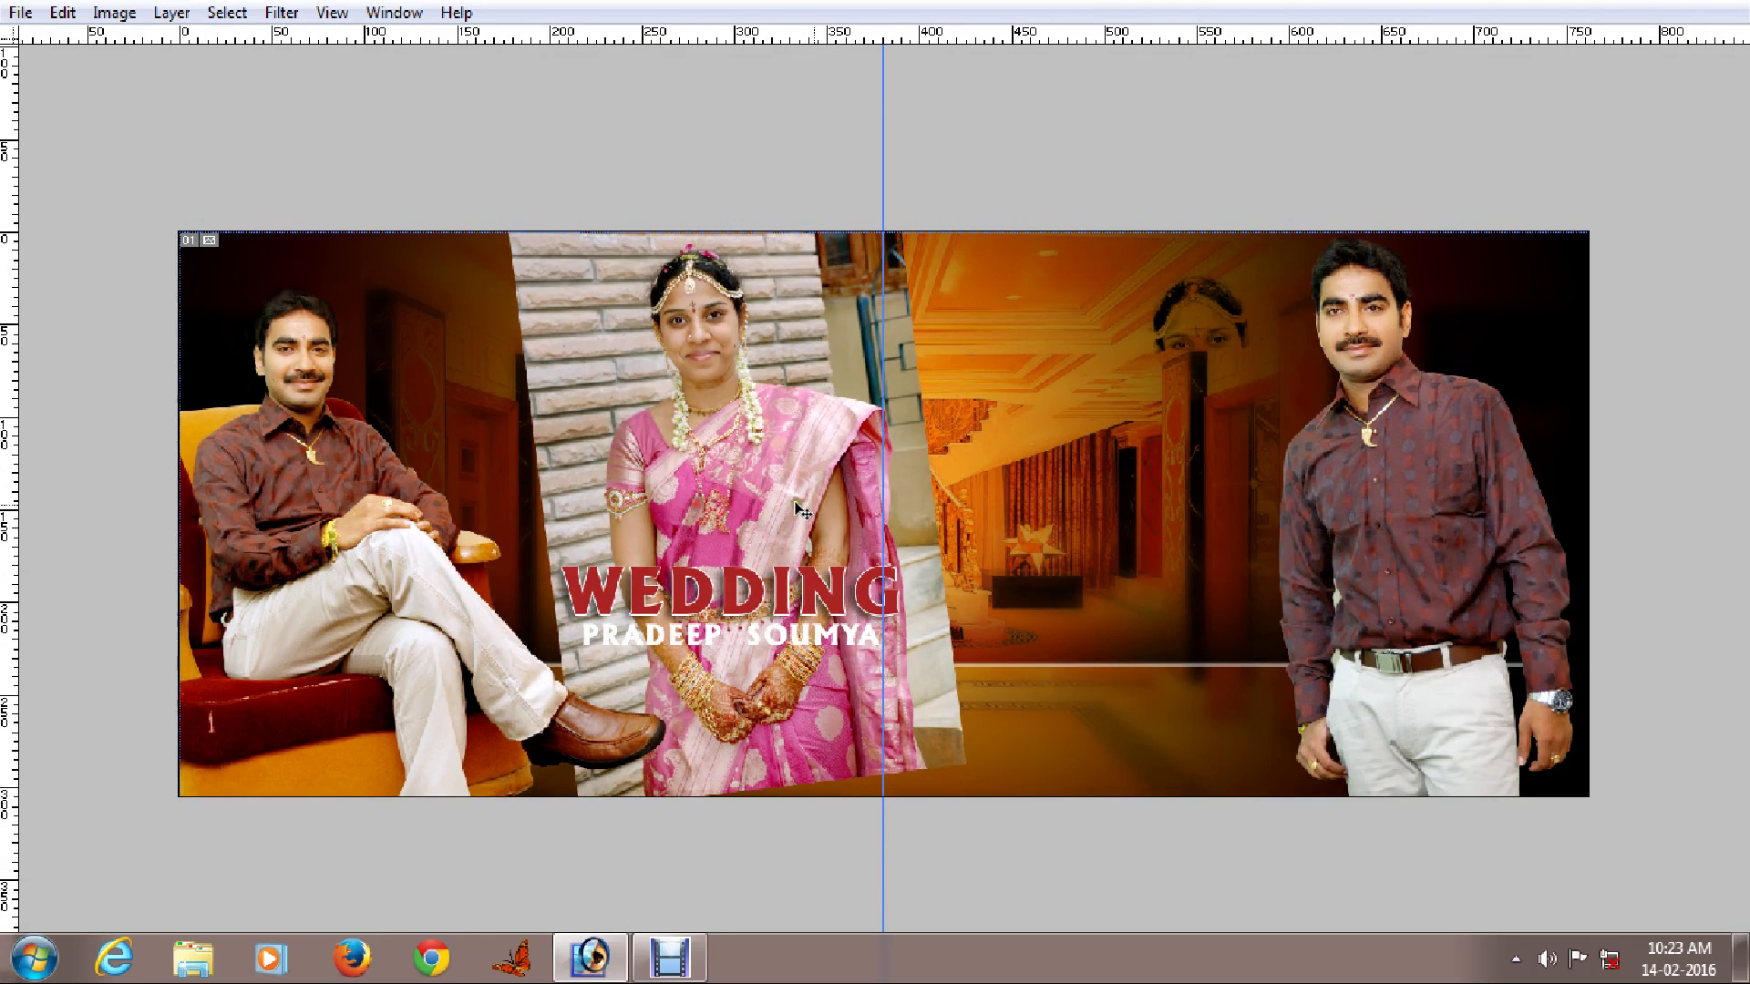
left_click_drag(800, 508, 1312, 501)
left_click_drag(1166, 451, 695, 489)
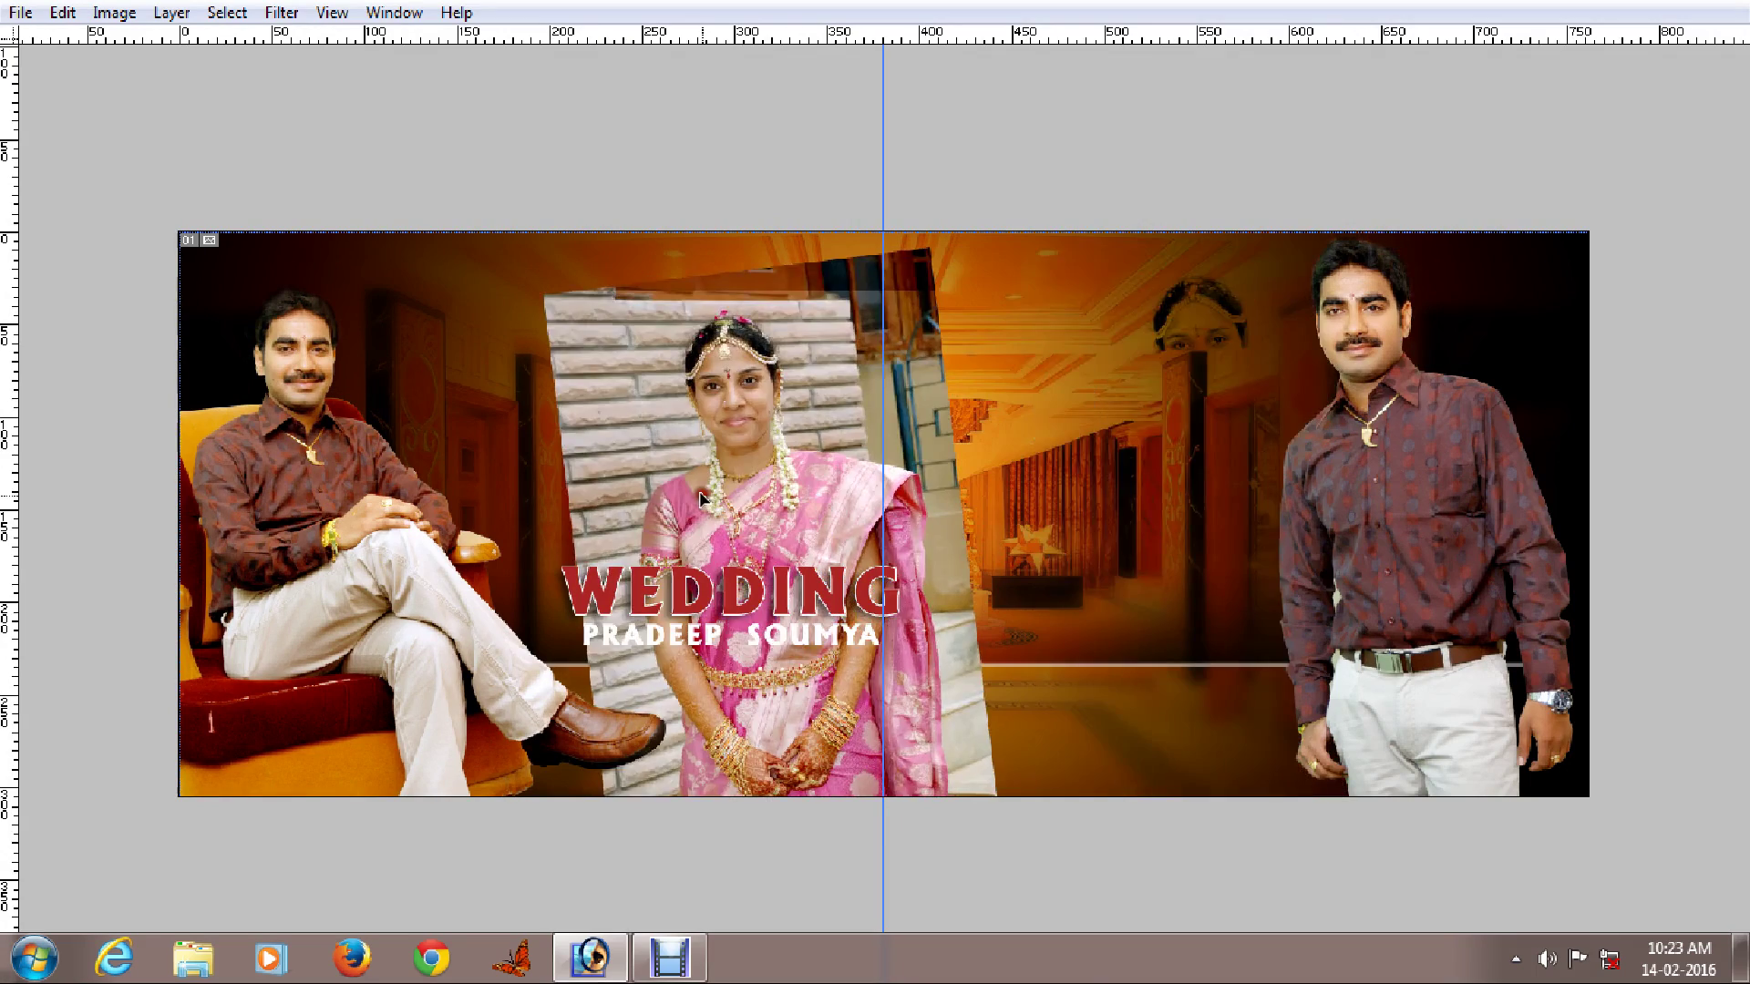
key("ctrl+z")
Try moving the bride's unmasked Layer 9 photo again in close-up, undoing each move.
left_click_drag(934, 232, 1008, 272)
left_click(962, 243)
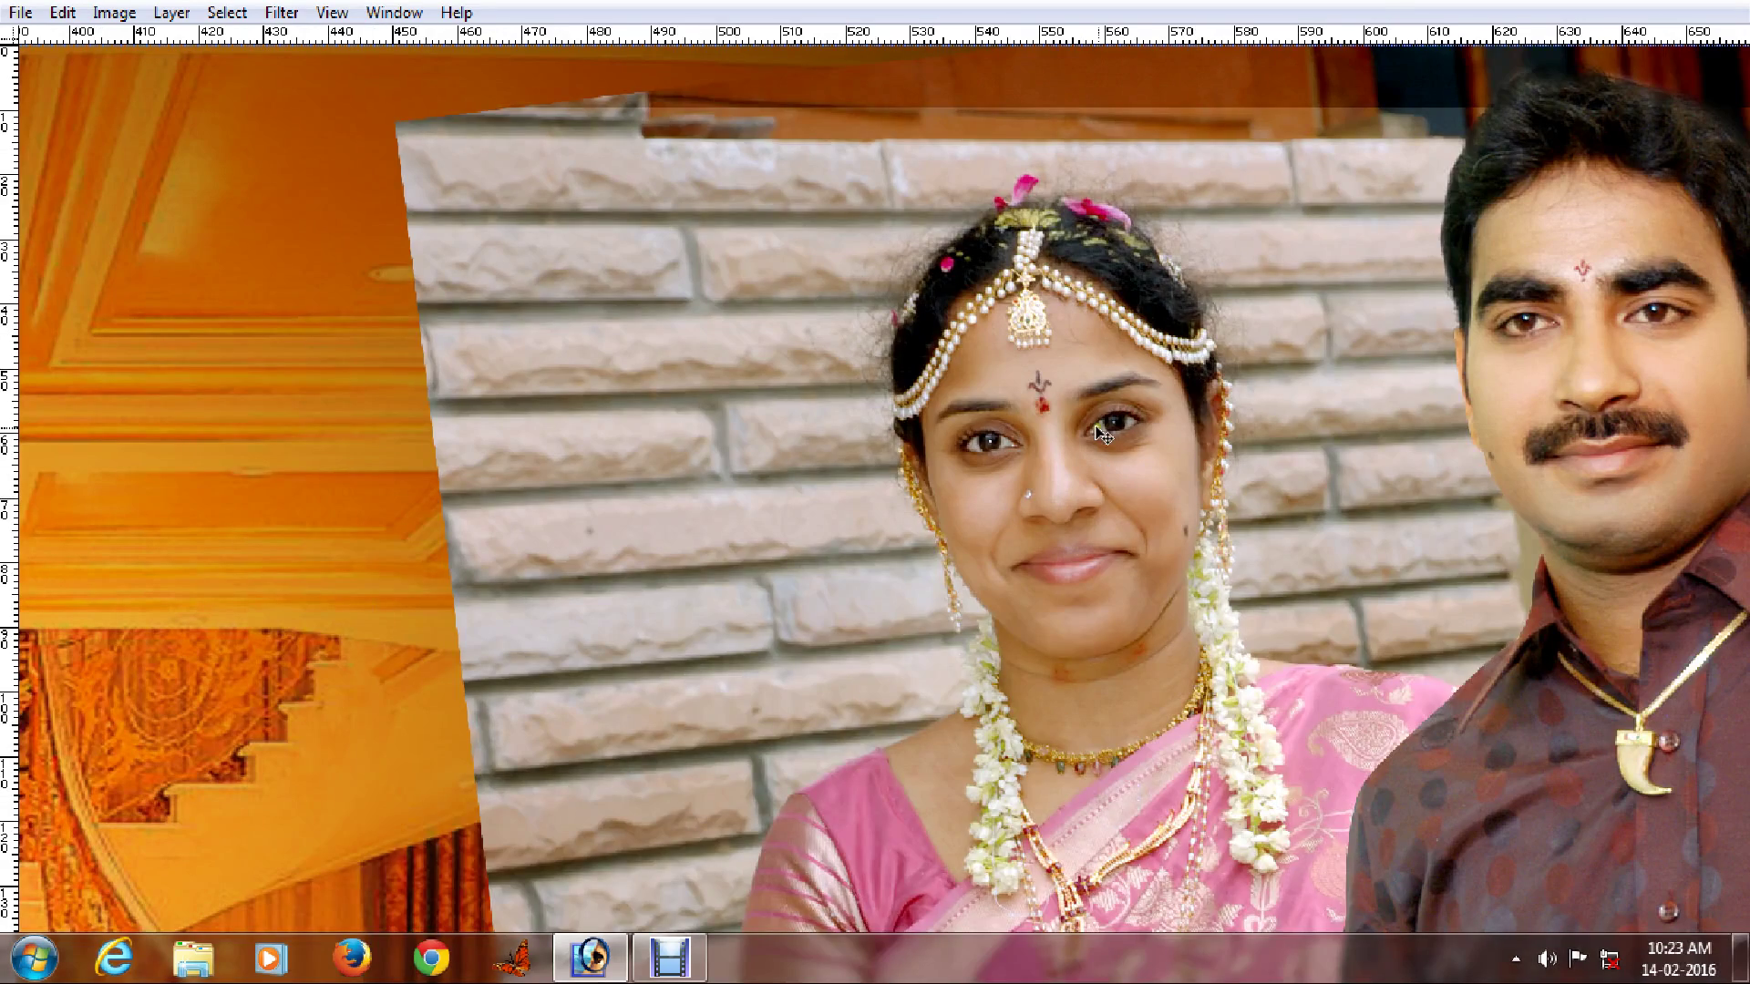
left_click_drag(1097, 428, 851, 535)
key("ctrl+z")
right_click(1022, 441)
left_click(1098, 455)
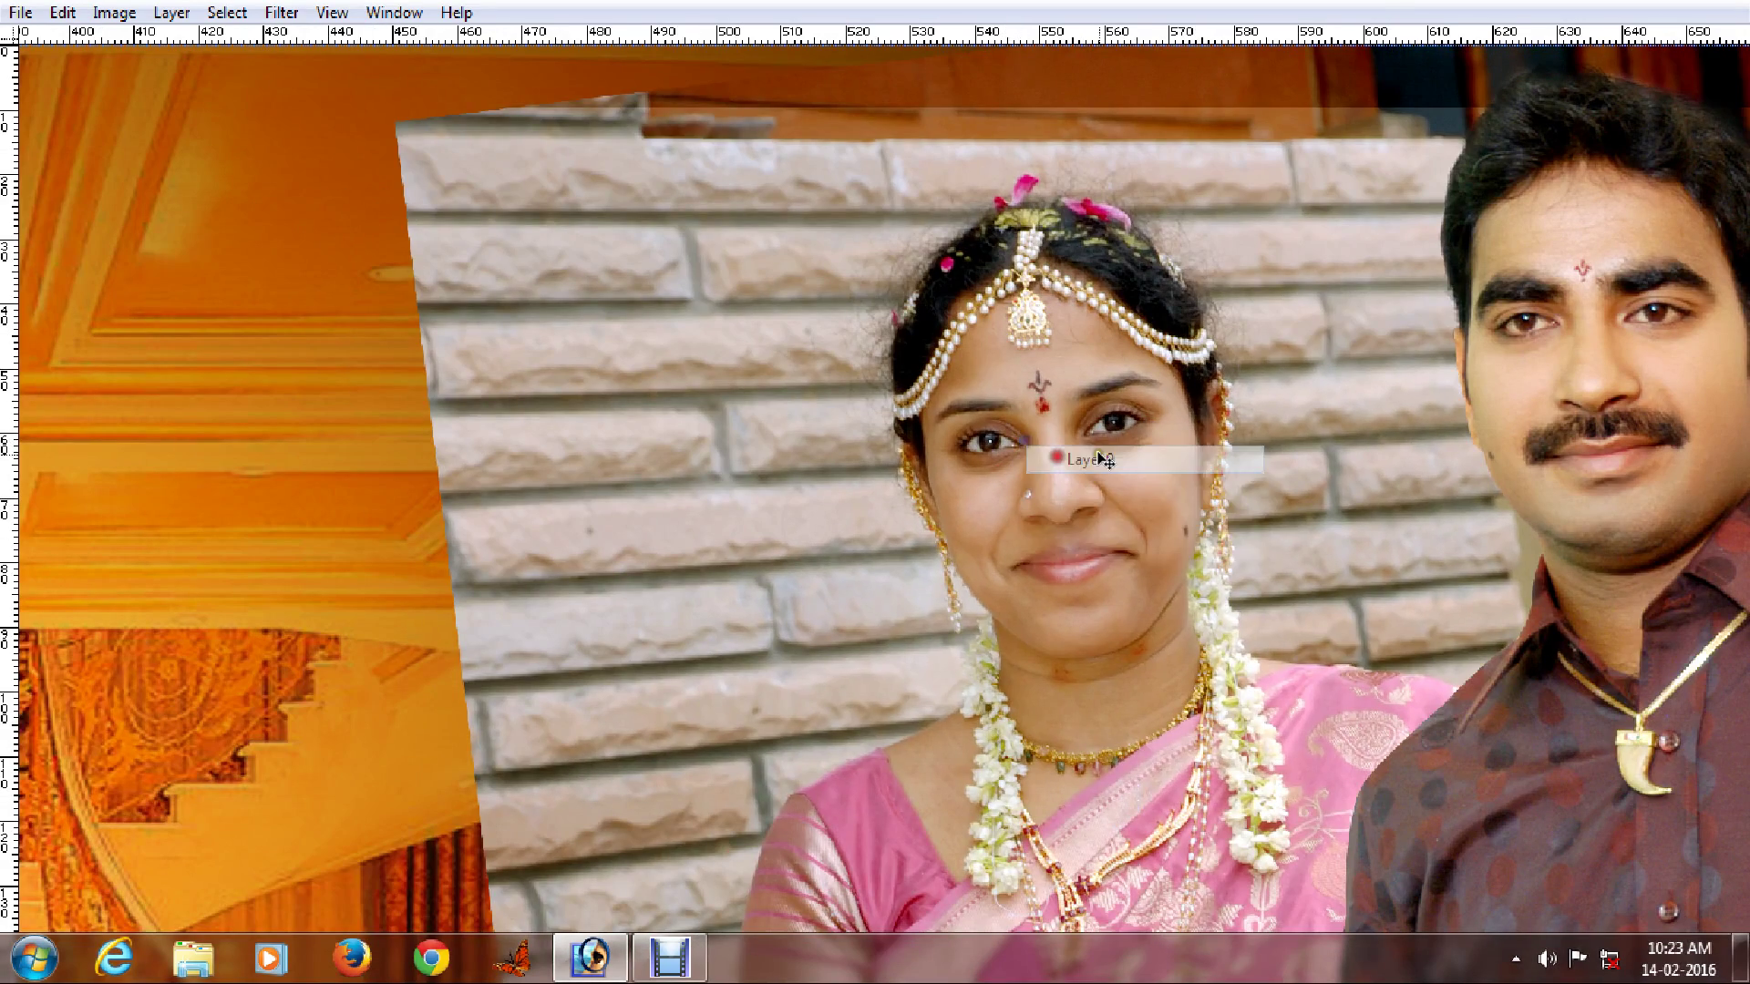
left_click(1100, 459)
left_click_drag(1100, 458, 131, 426)
key("ctrl+z")
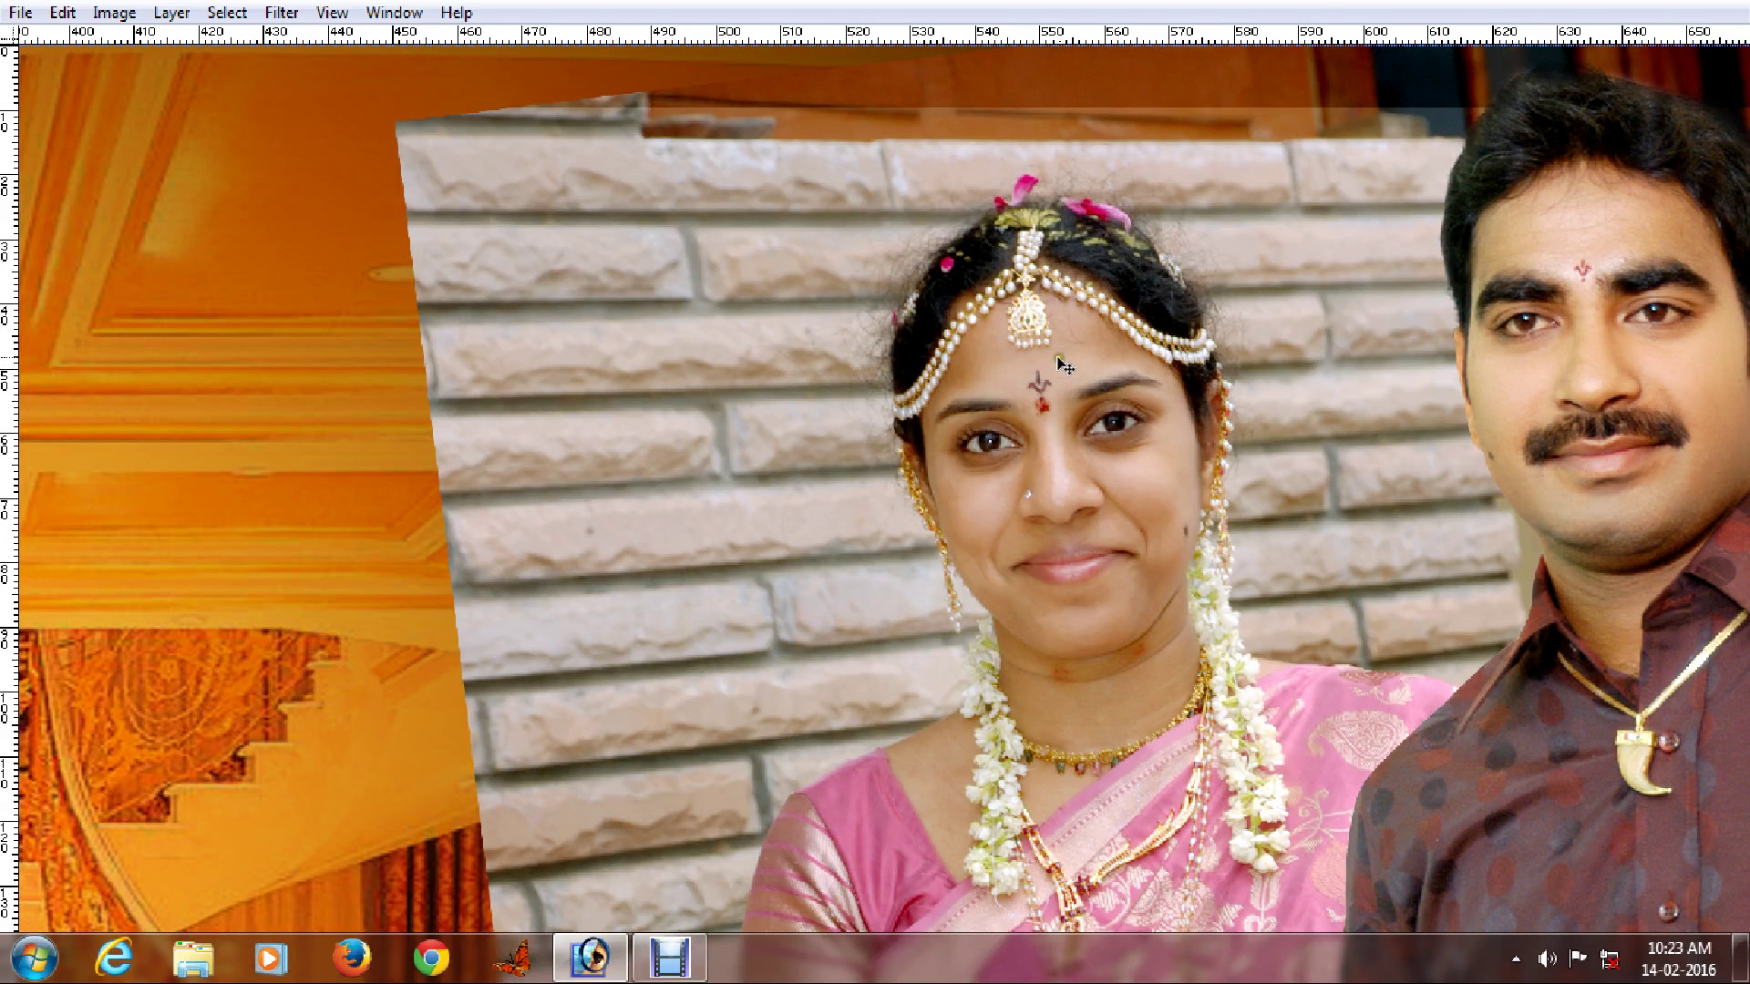
Enable the layer mask on Layer 9 again, try shifting the masked bride, and undo the move.
key("Tab")
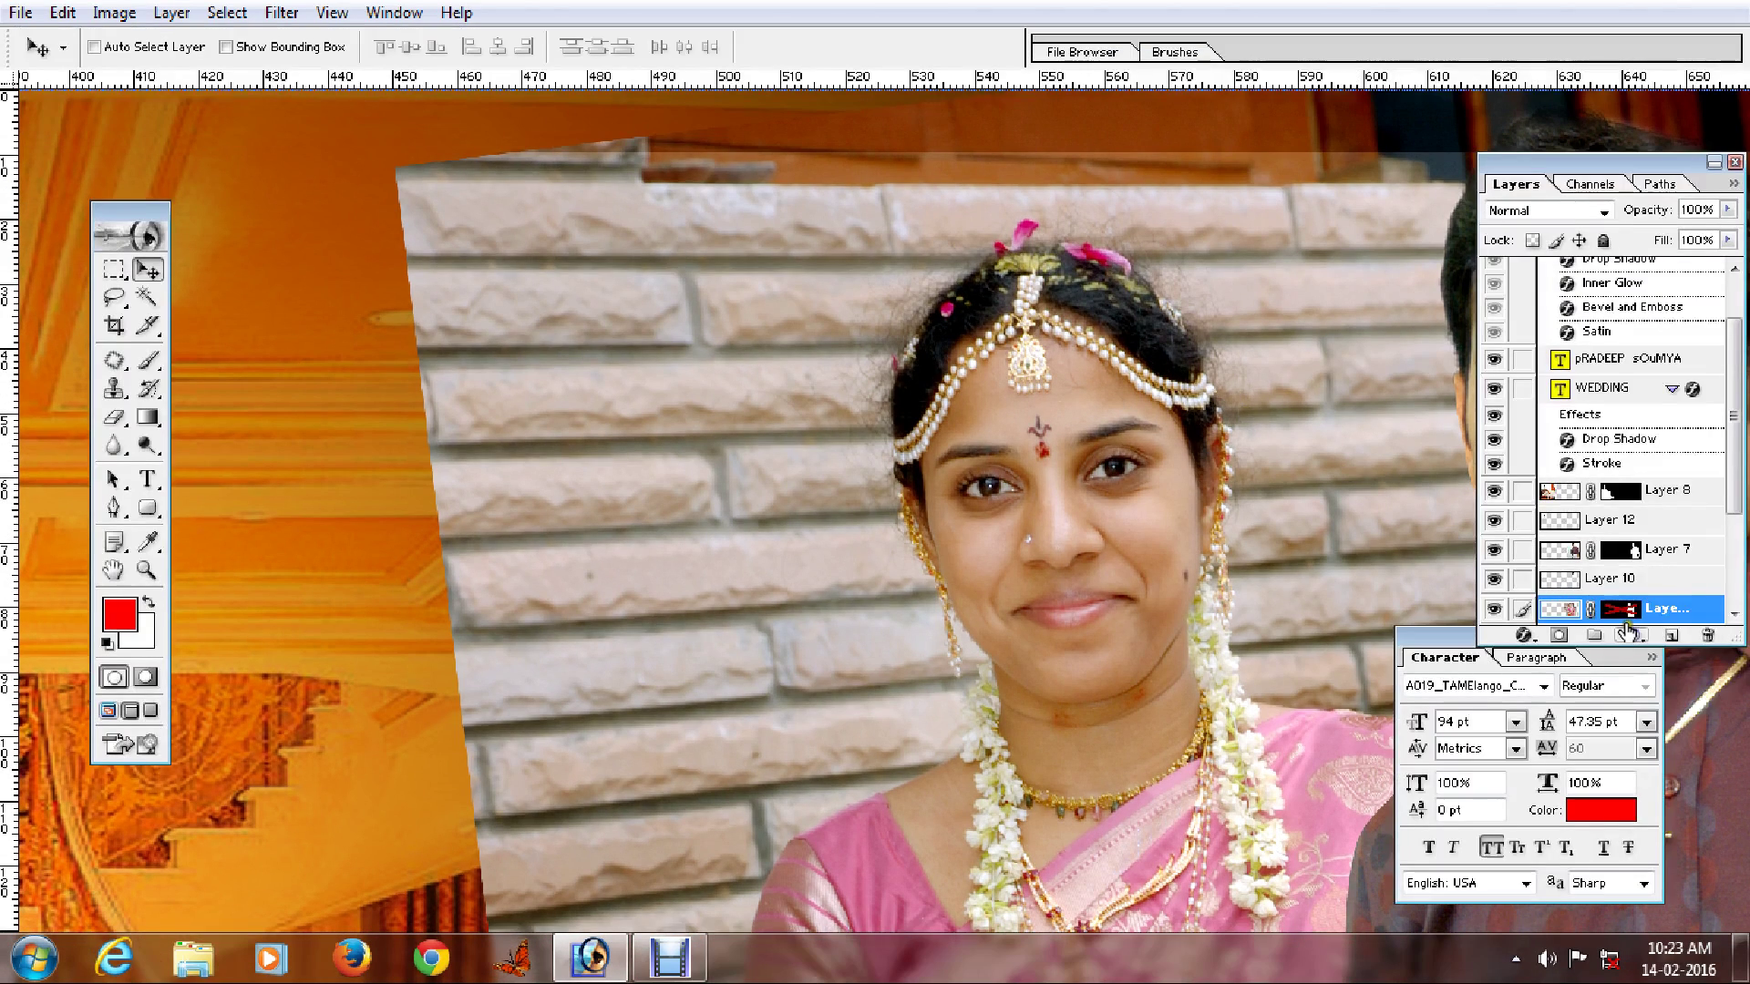
right_click(1629, 609)
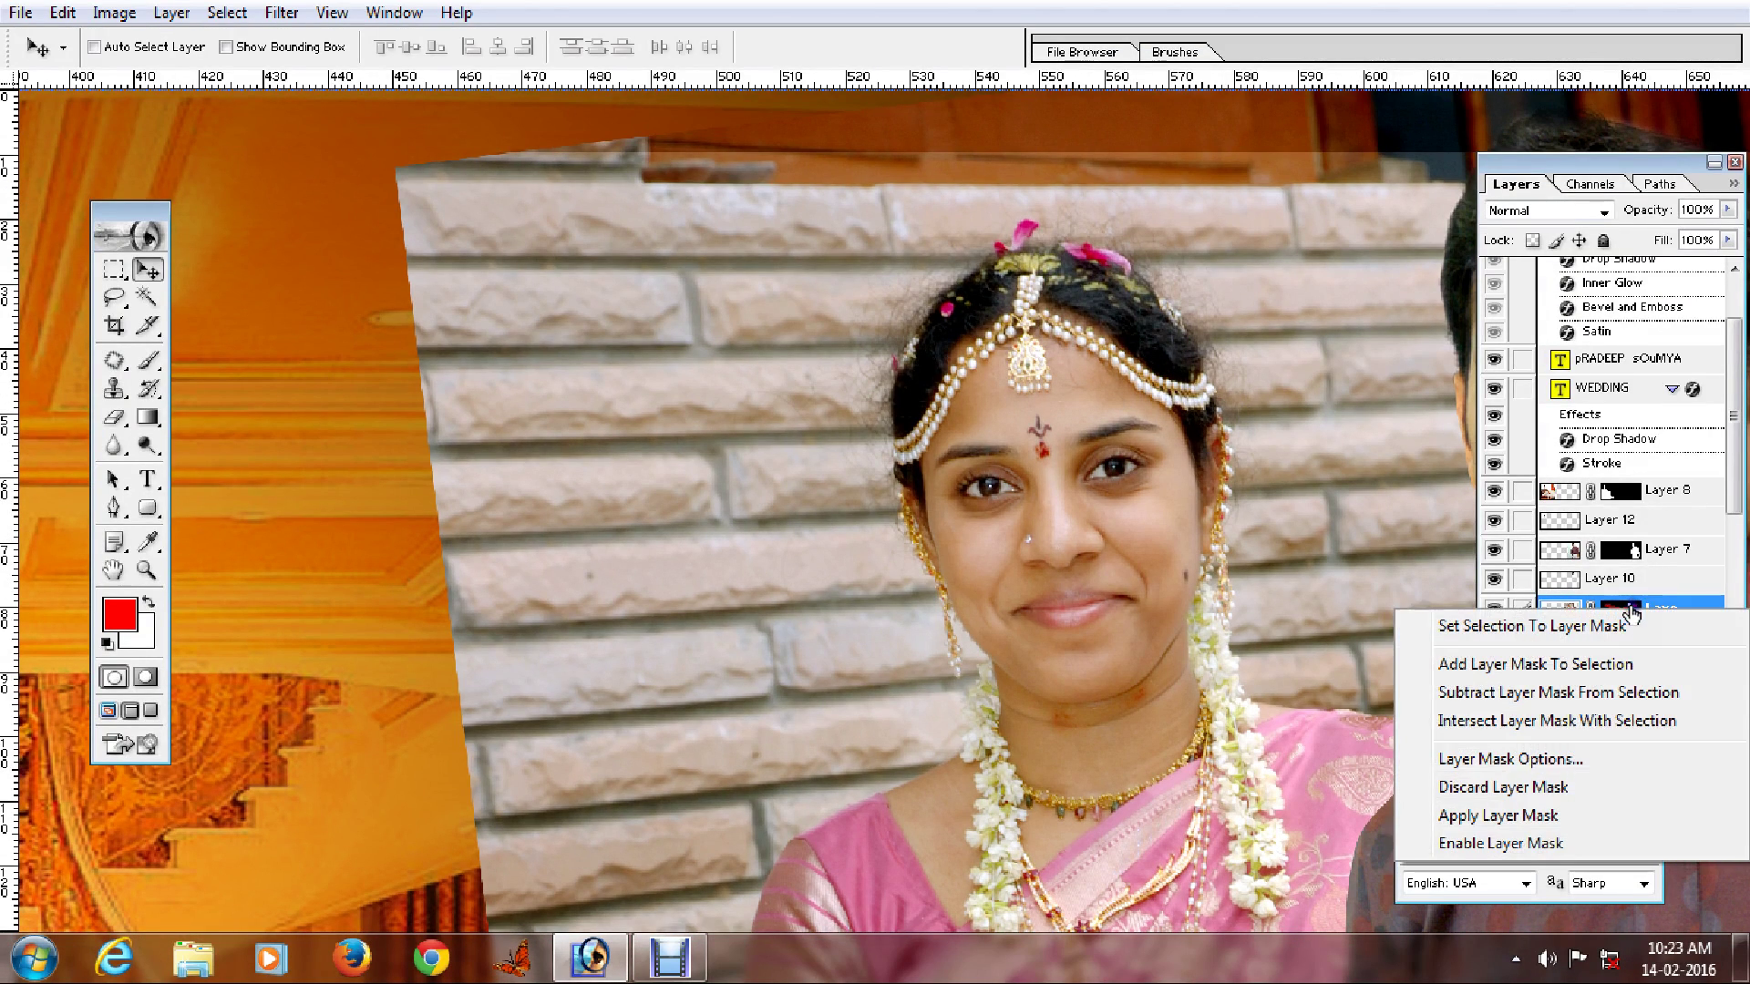
left_click(1502, 842)
left_click_drag(1014, 448, 902, 465)
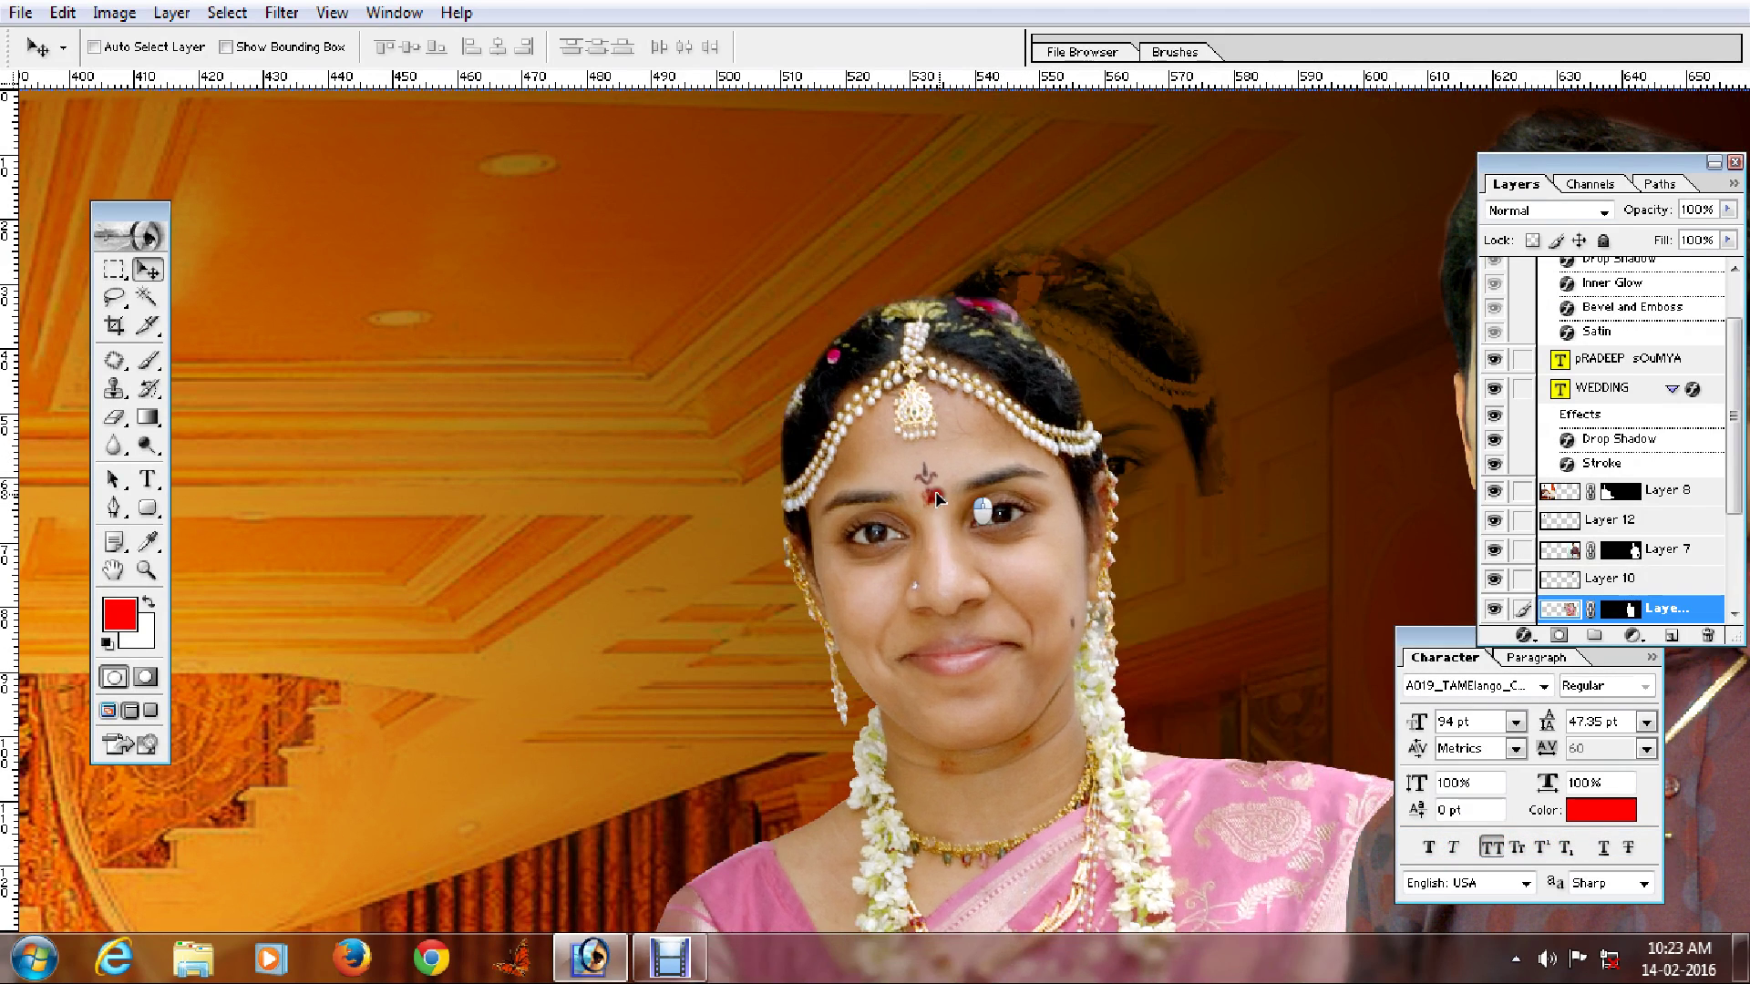
key("ctrl+z")
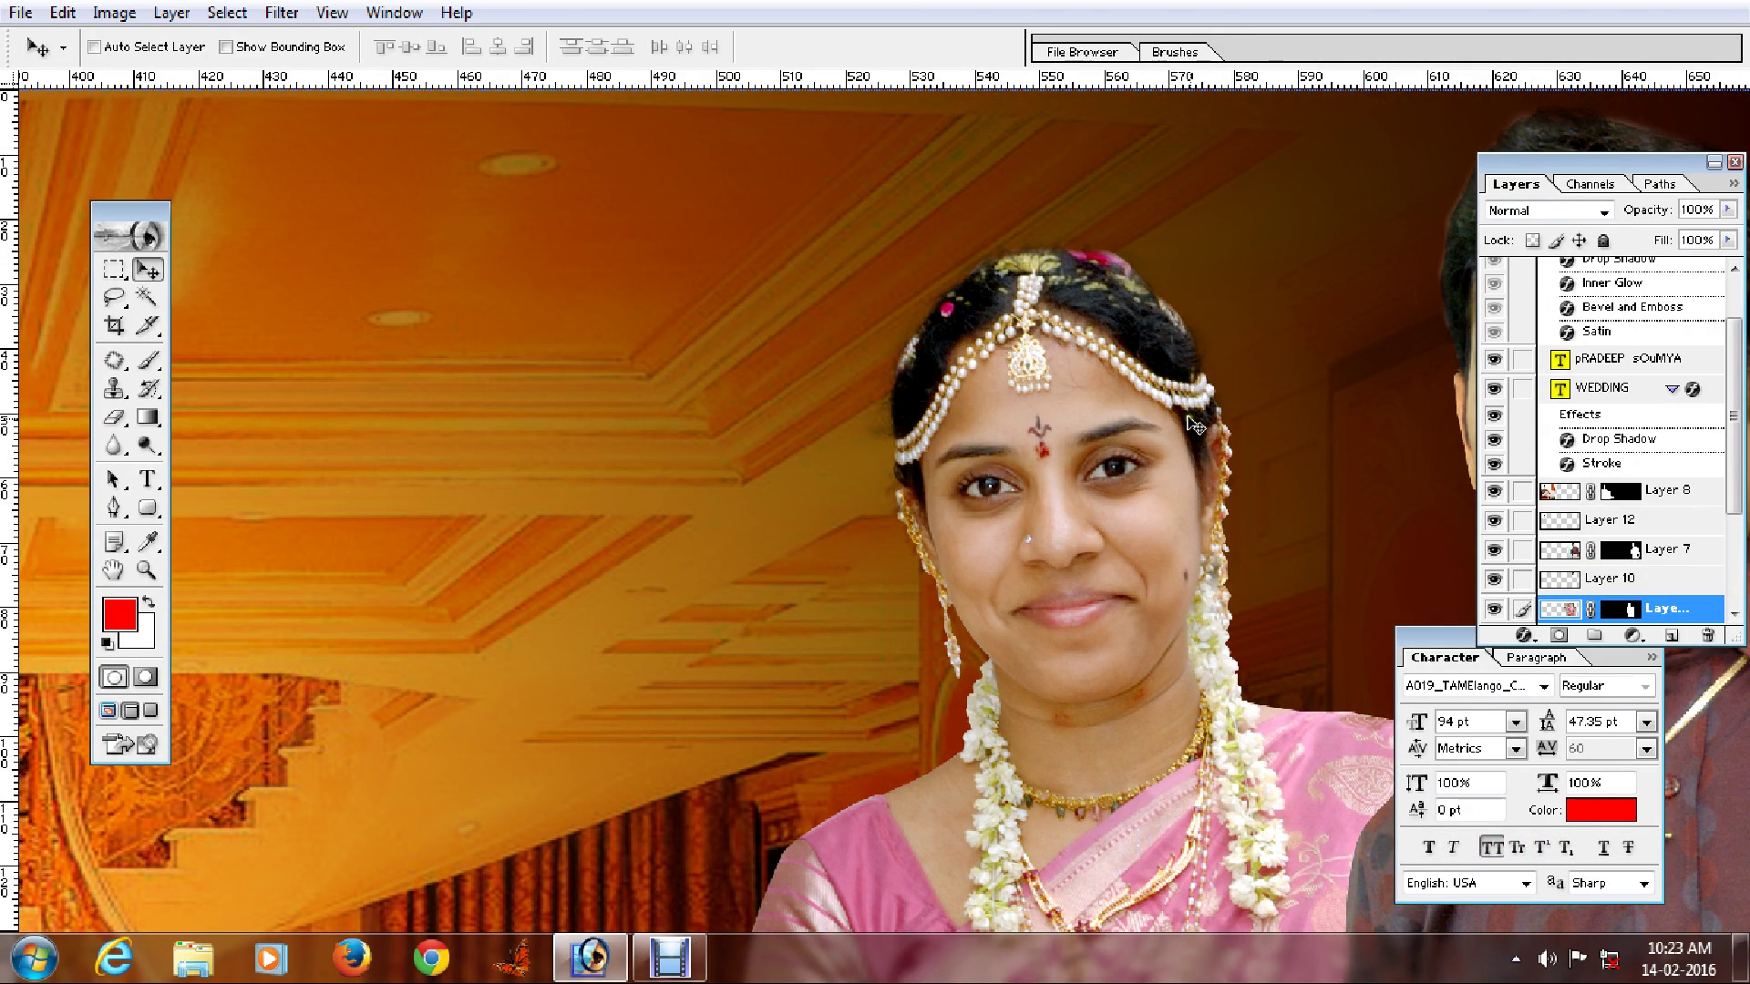
key("Tab")
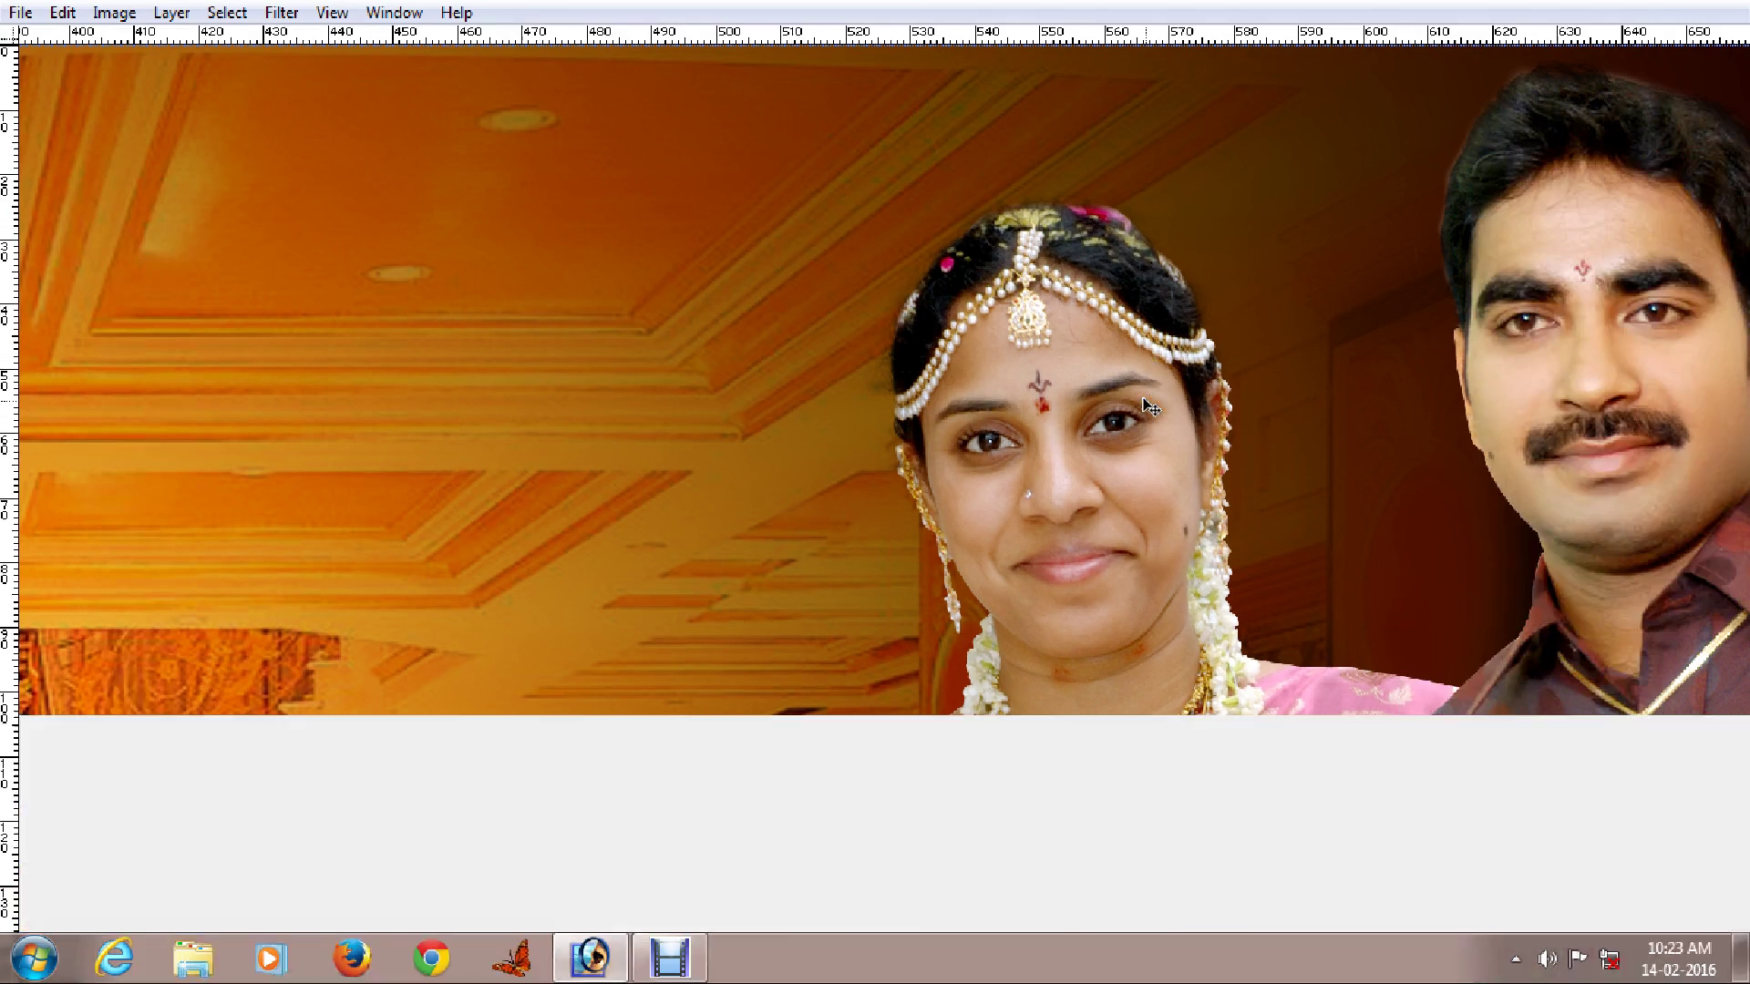
key("Tab")
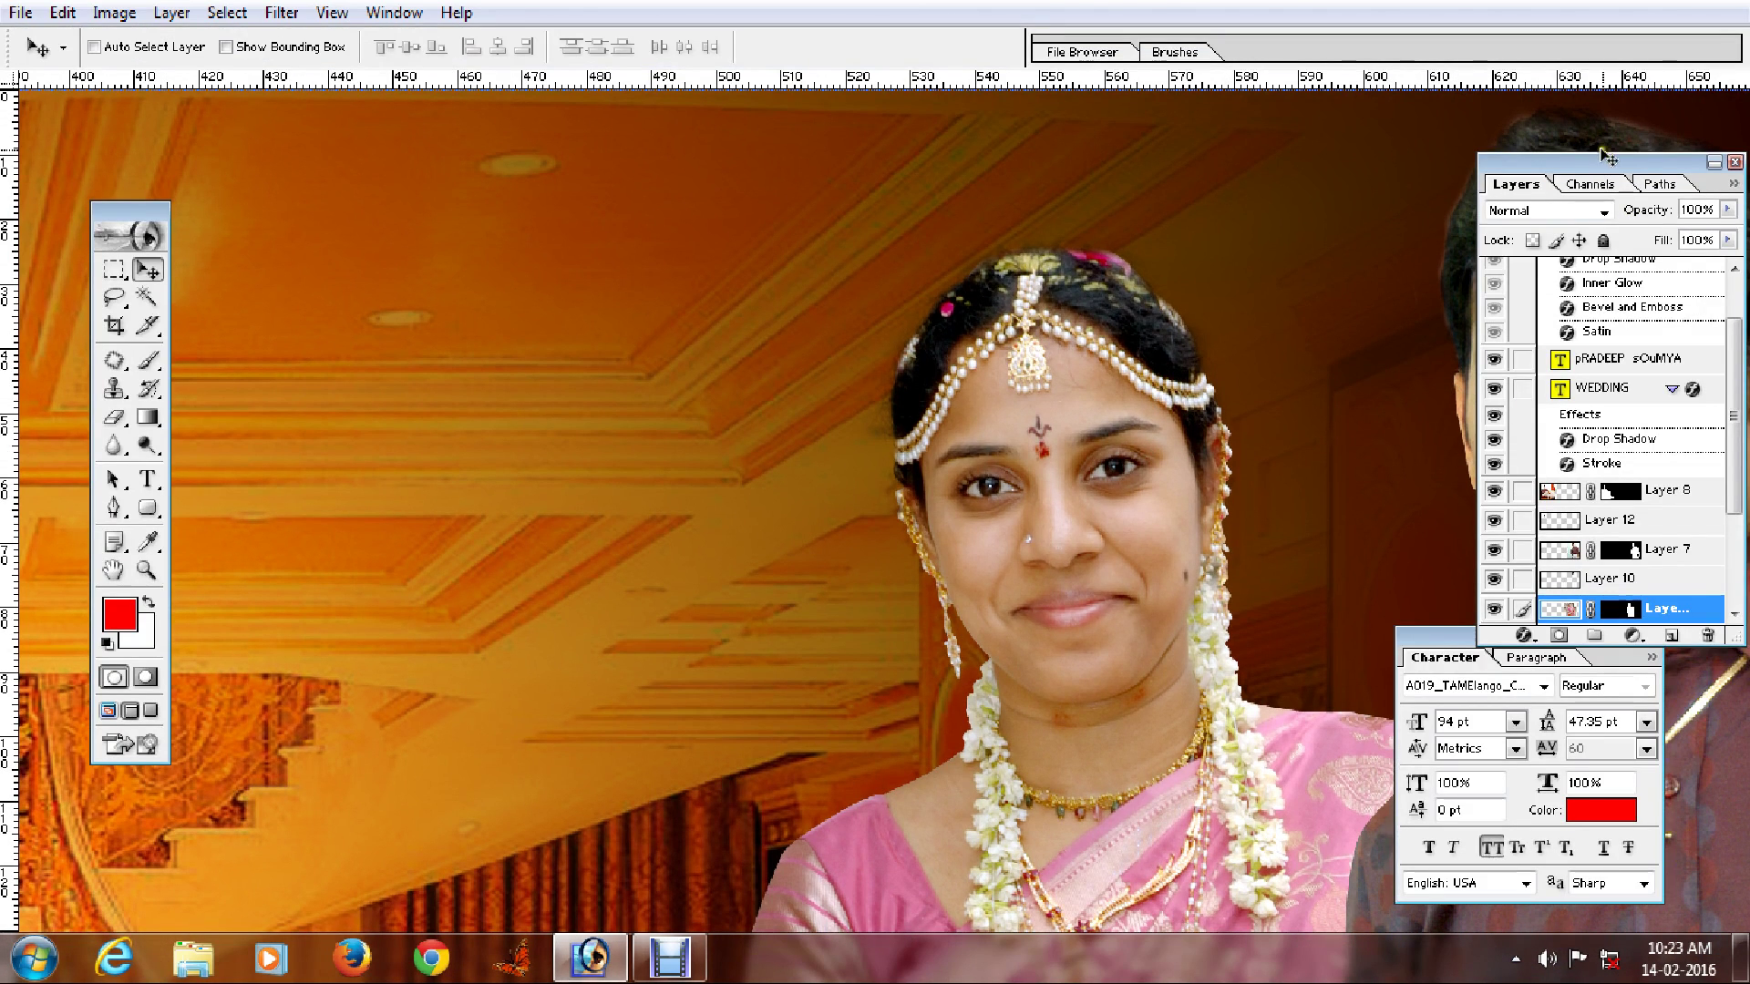
Select Layer 7 with the standing man and disable its layer mask.
left_click(1634, 556)
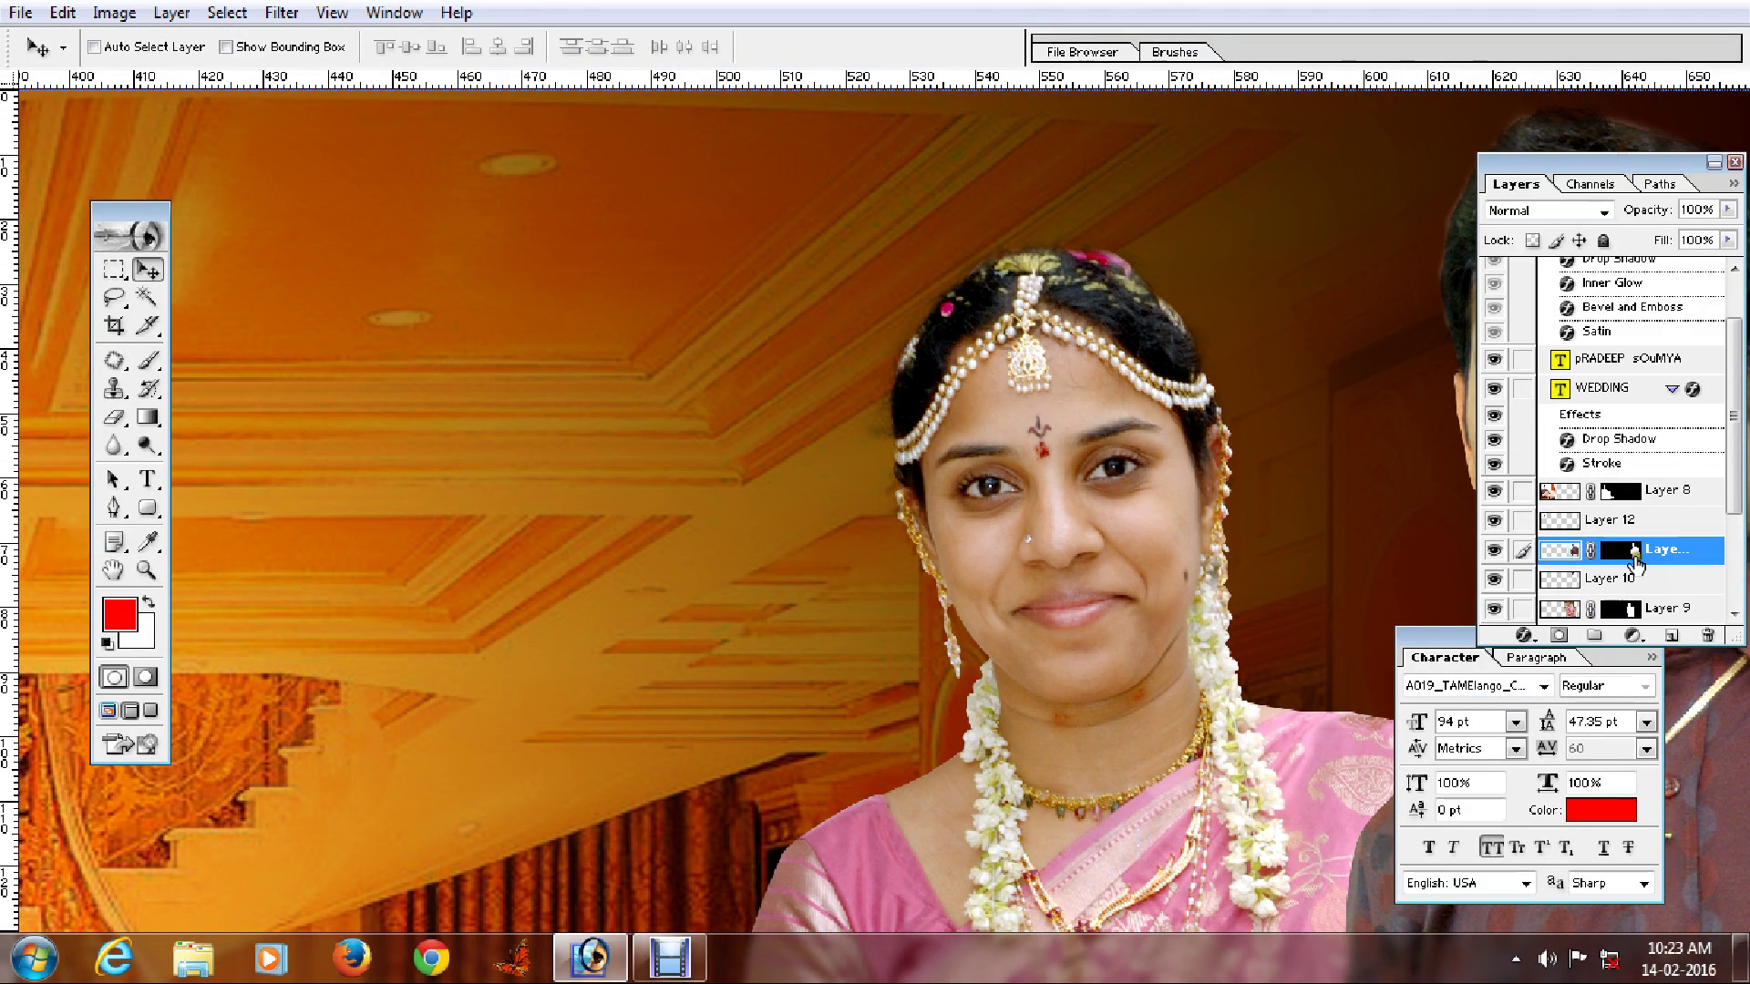
right_click(1635, 563)
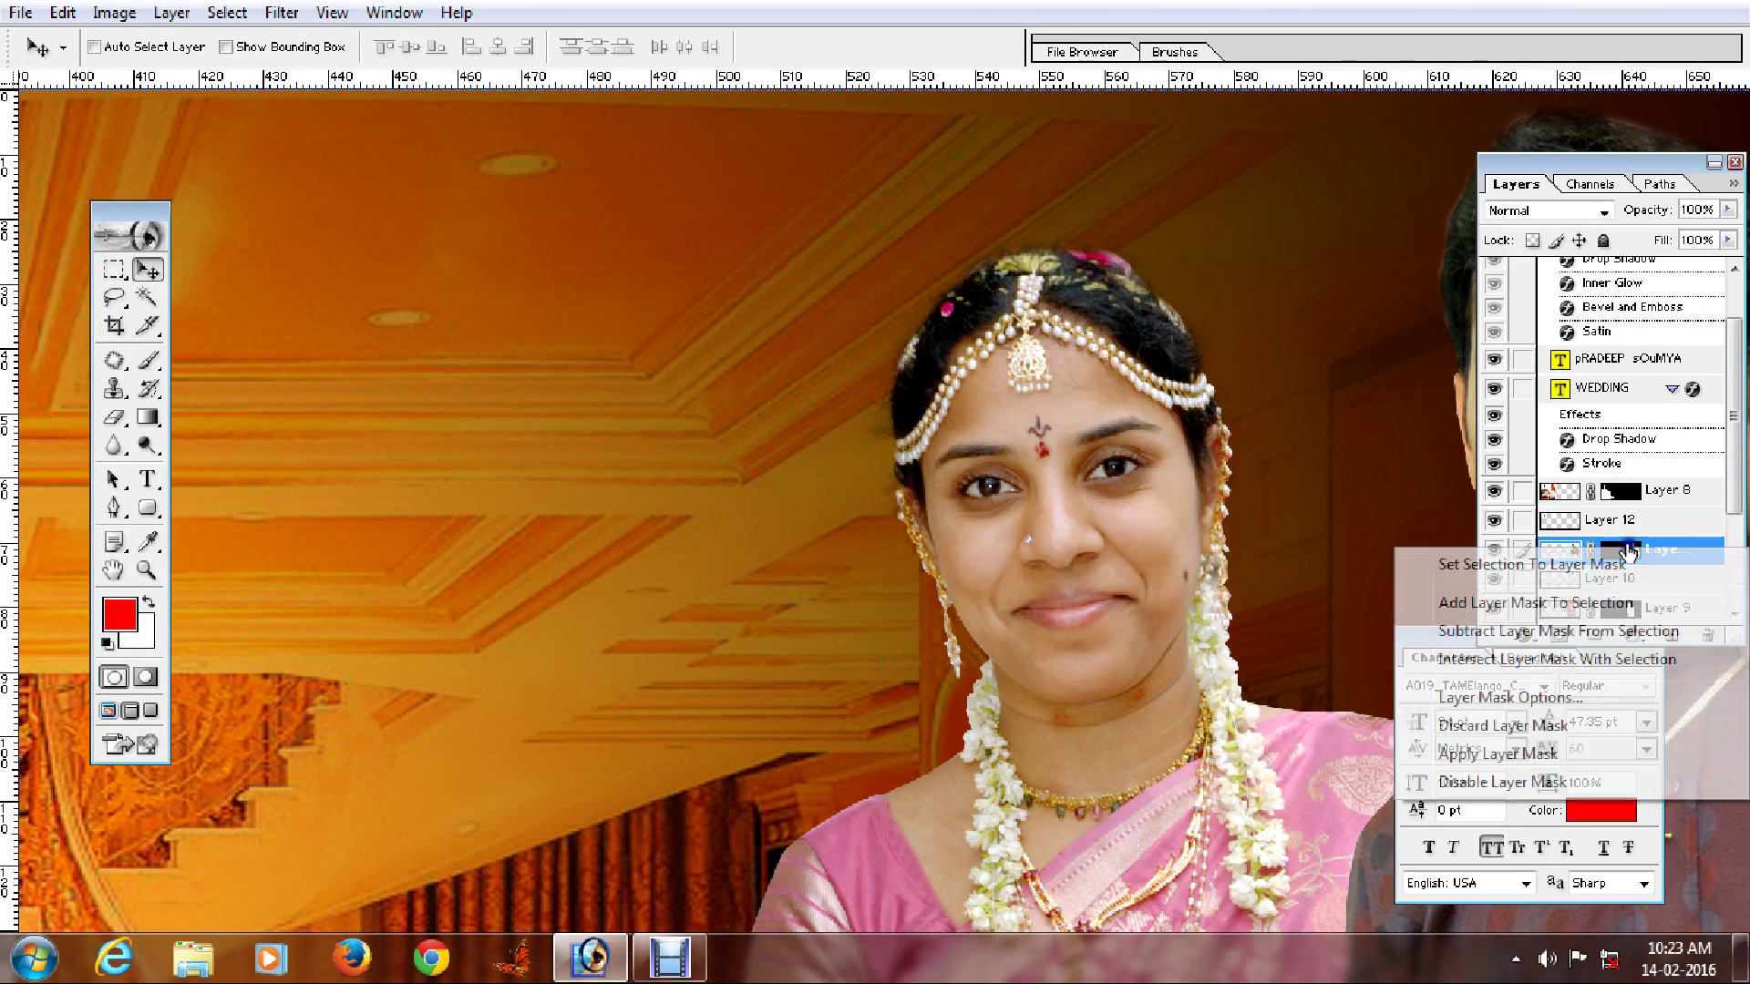
left_click(1547, 781)
key("Tab")
key("ctrl+plus")
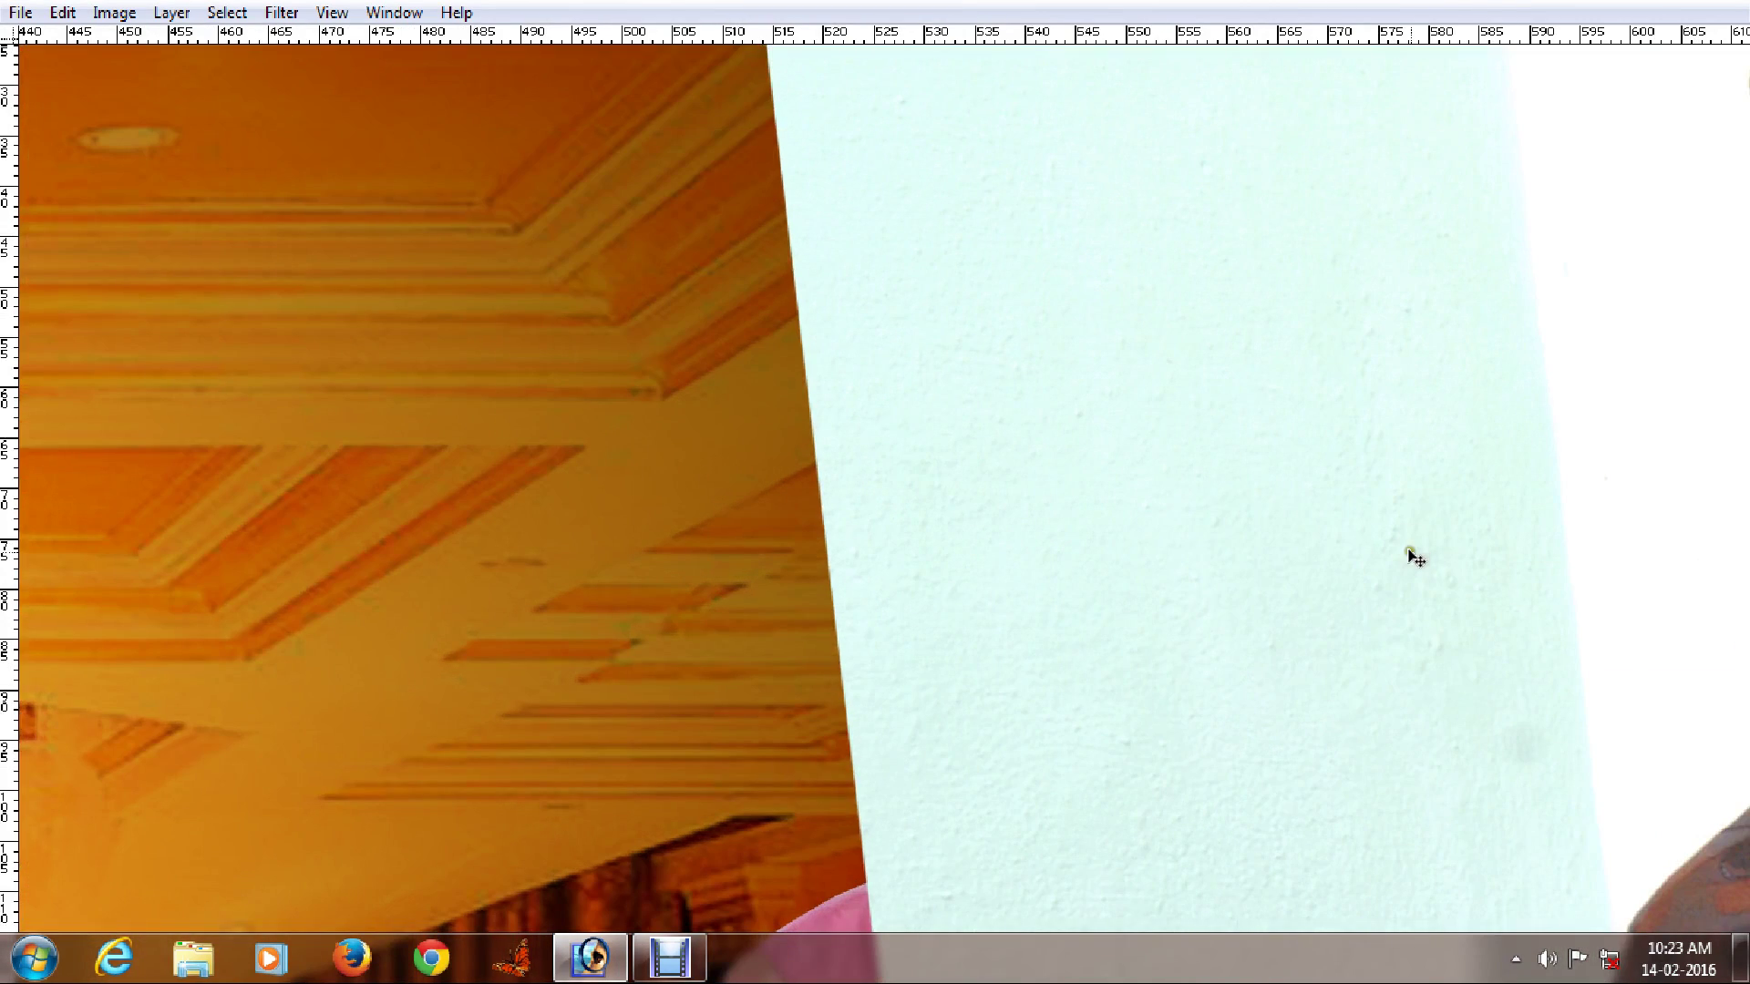
Move the standing man's unmasked Layer 7 photo to the page centre, try shifting the bride left, and undo the bride's move.
right_click(1284, 537)
left_click(1367, 552)
left_click_drag(1463, 538, 707, 547)
left_click_drag(1266, 515, 1048, 517)
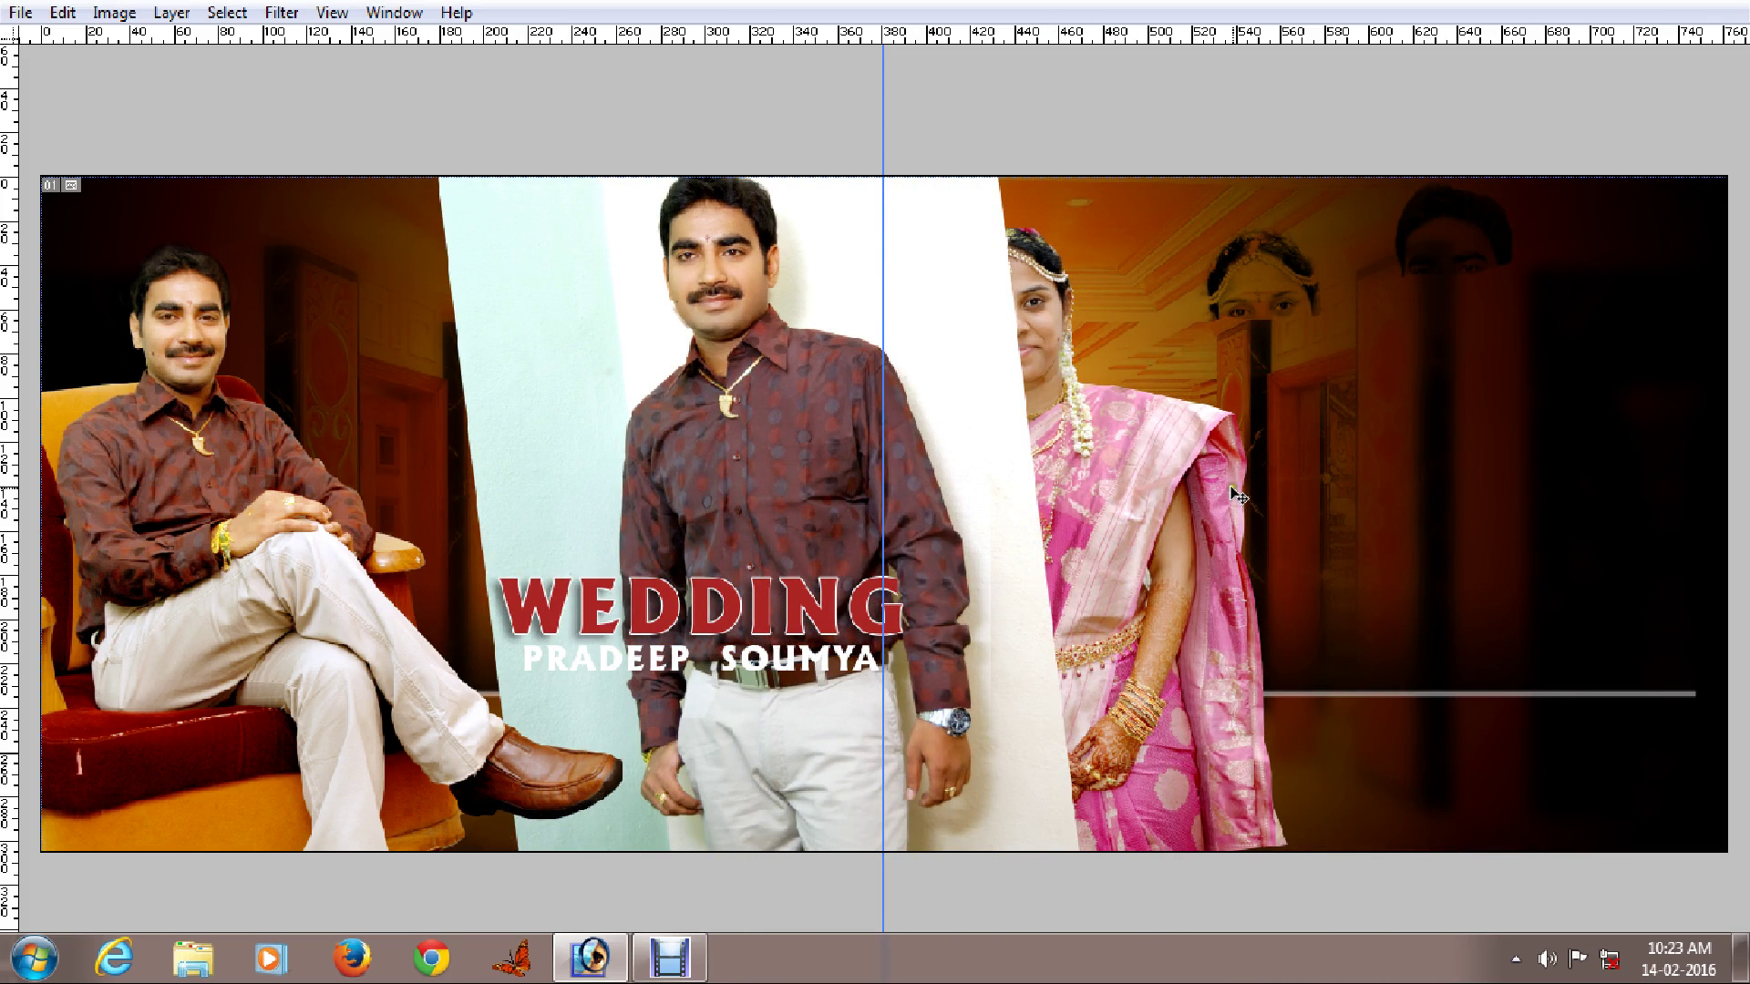
key("ctrl+z")
Select Layer 11, the faded copy of the bride's head, move it up and left, and undo the move.
left_click_drag(1136, 172, 1513, 417)
left_click_drag(812, 503, 1050, 678)
right_click(641, 338)
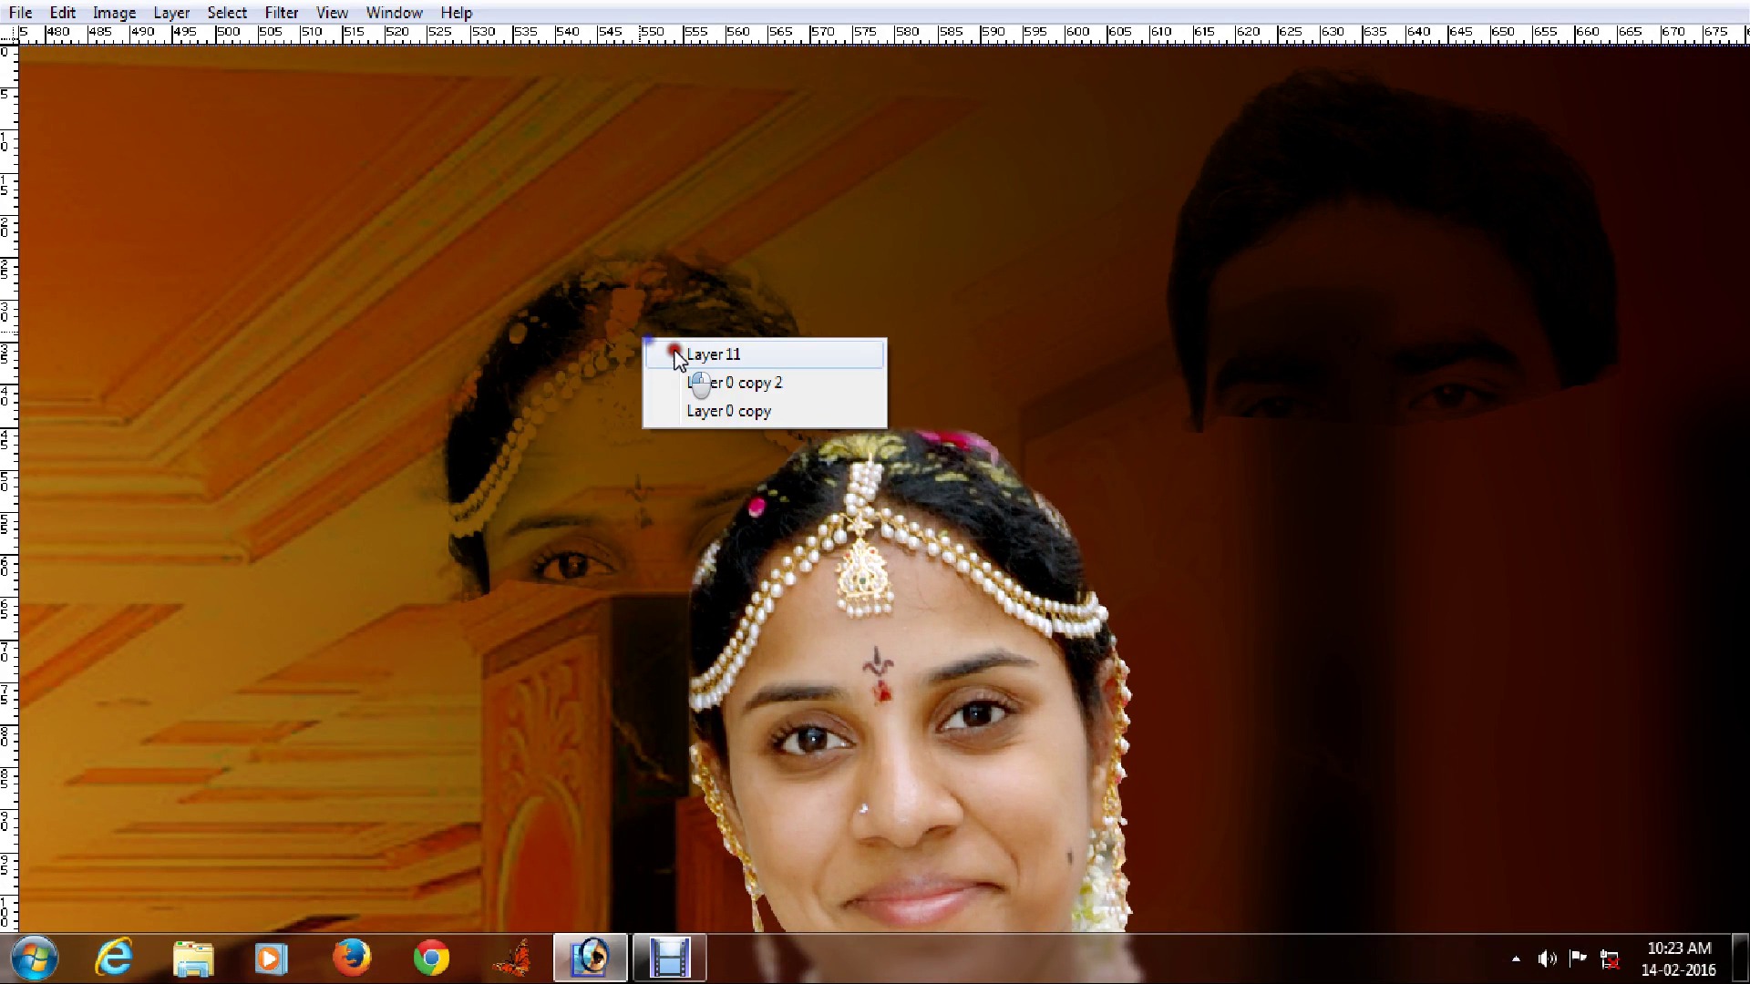
left_click(674, 355)
left_click_drag(718, 368, 508, 215)
key("ctrl+z")
Select Layer 10, the faded copy of the man's head, move it over beside the bride's, and undo the move.
right_click(1336, 206)
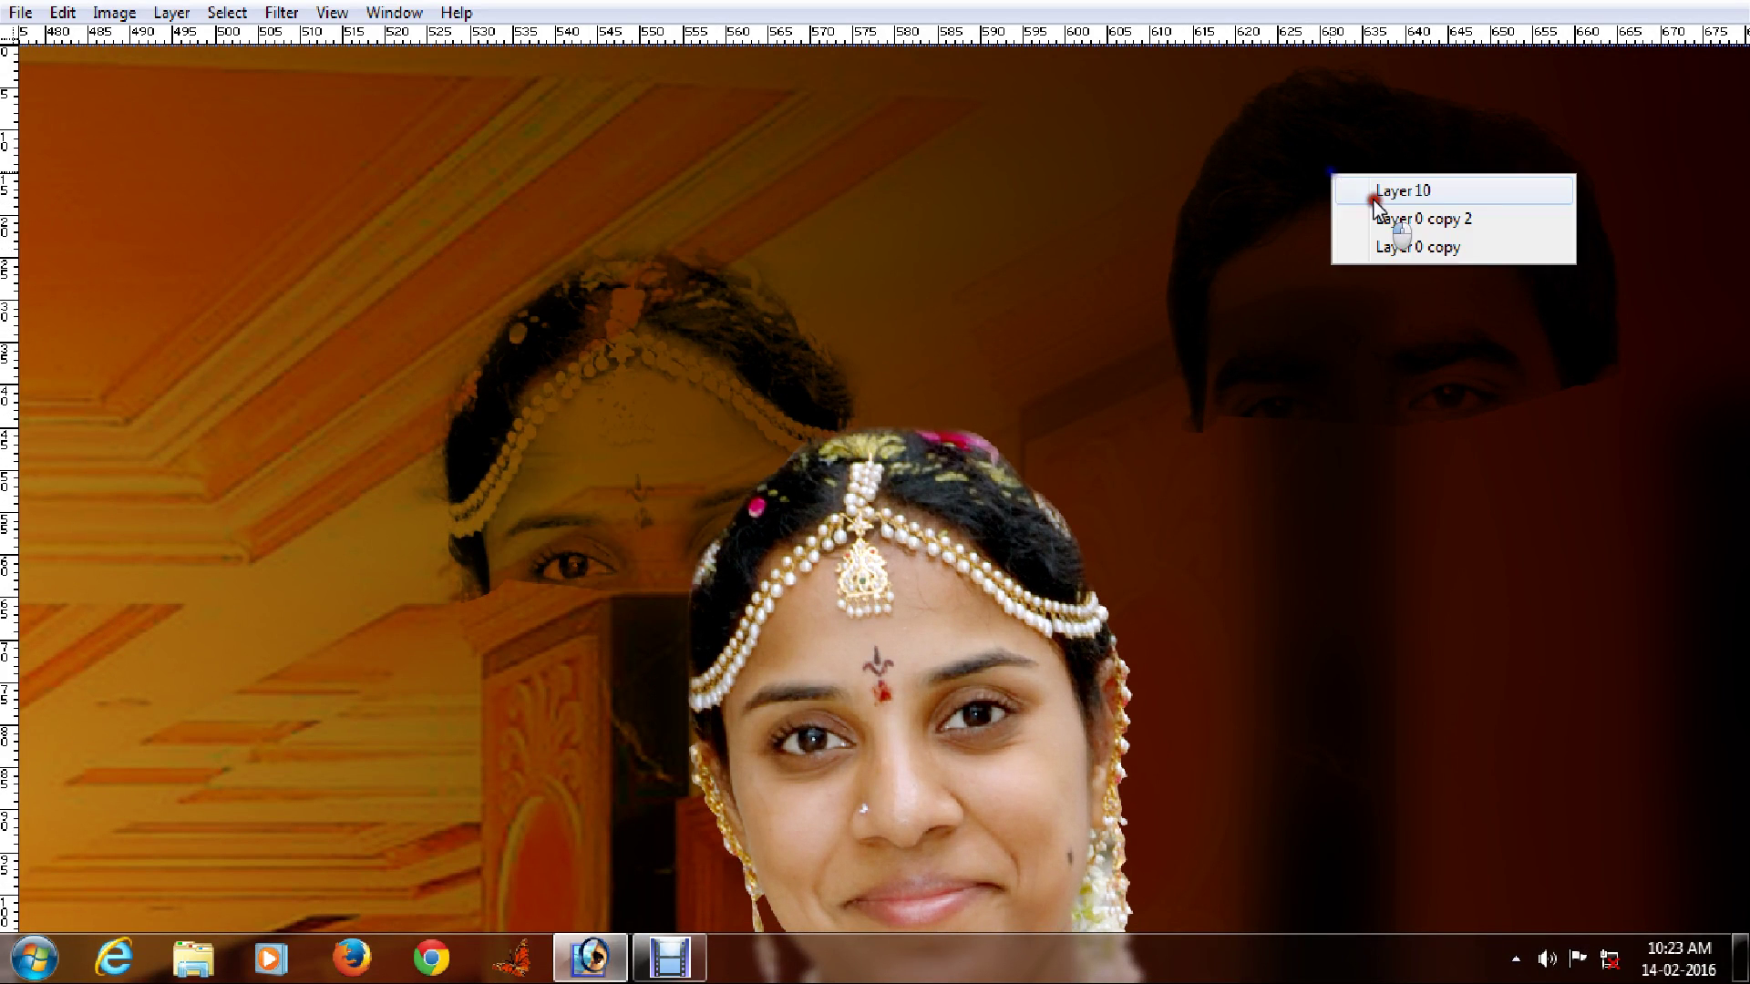
left_click(1366, 187)
left_click_drag(1366, 187, 840, 264)
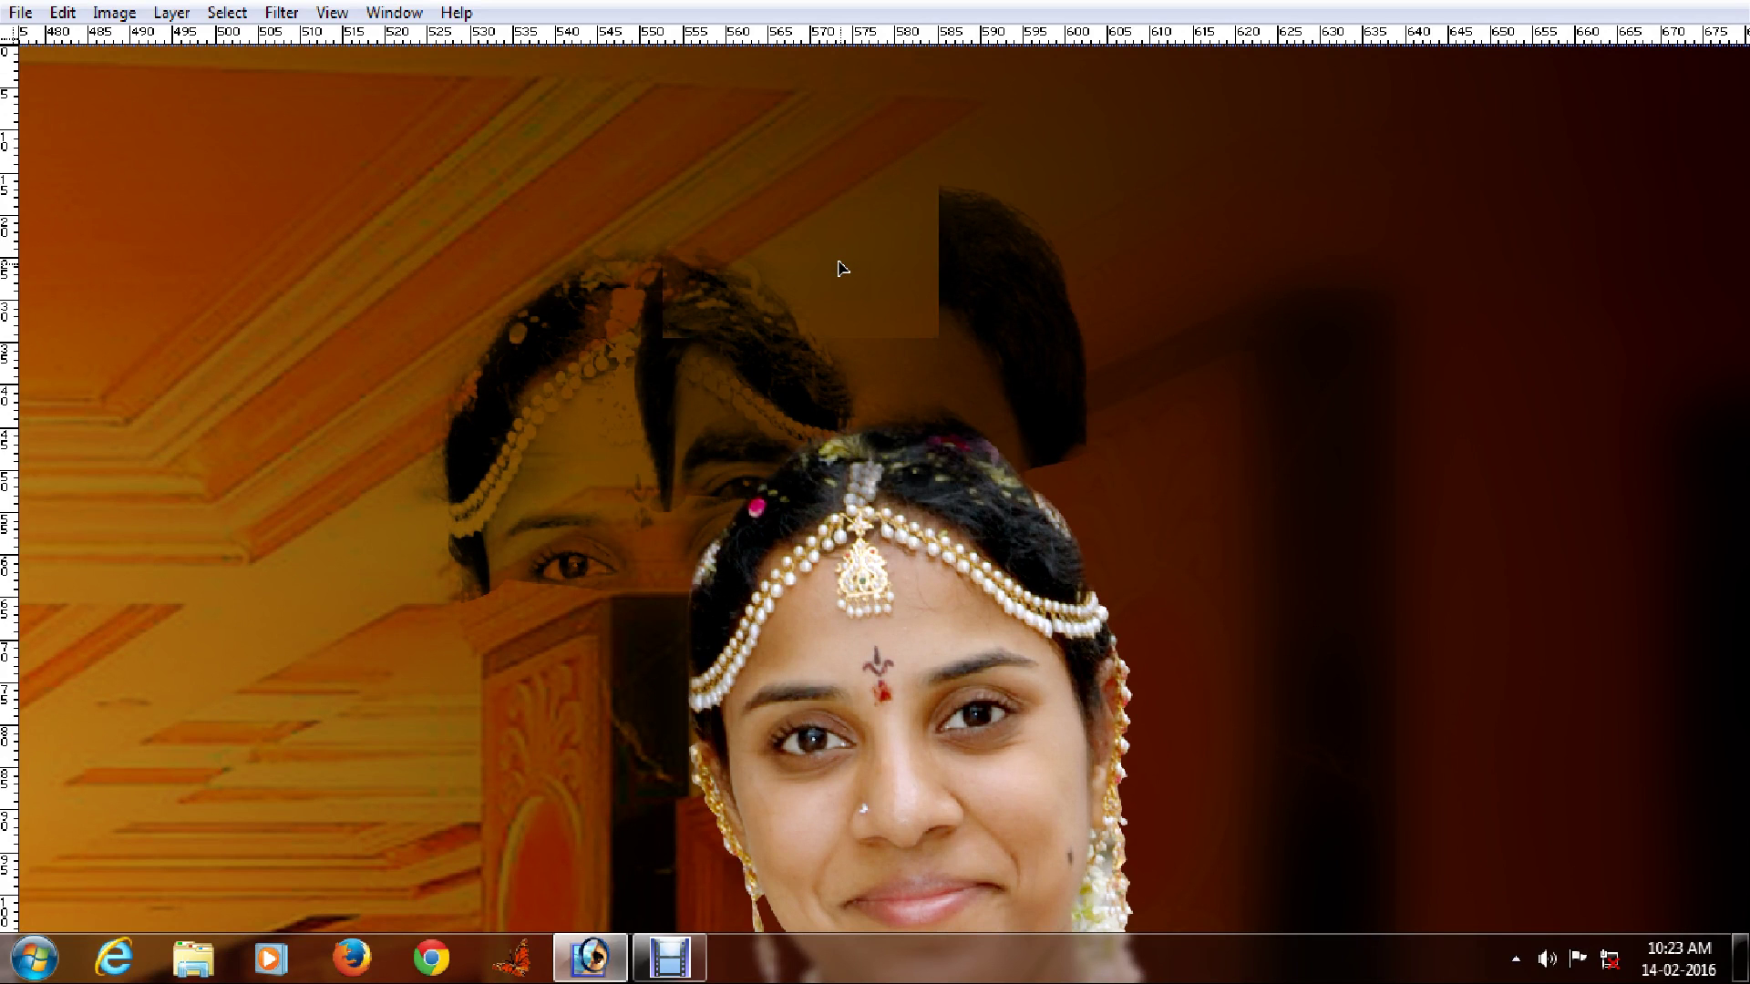
key("ctrl+z")
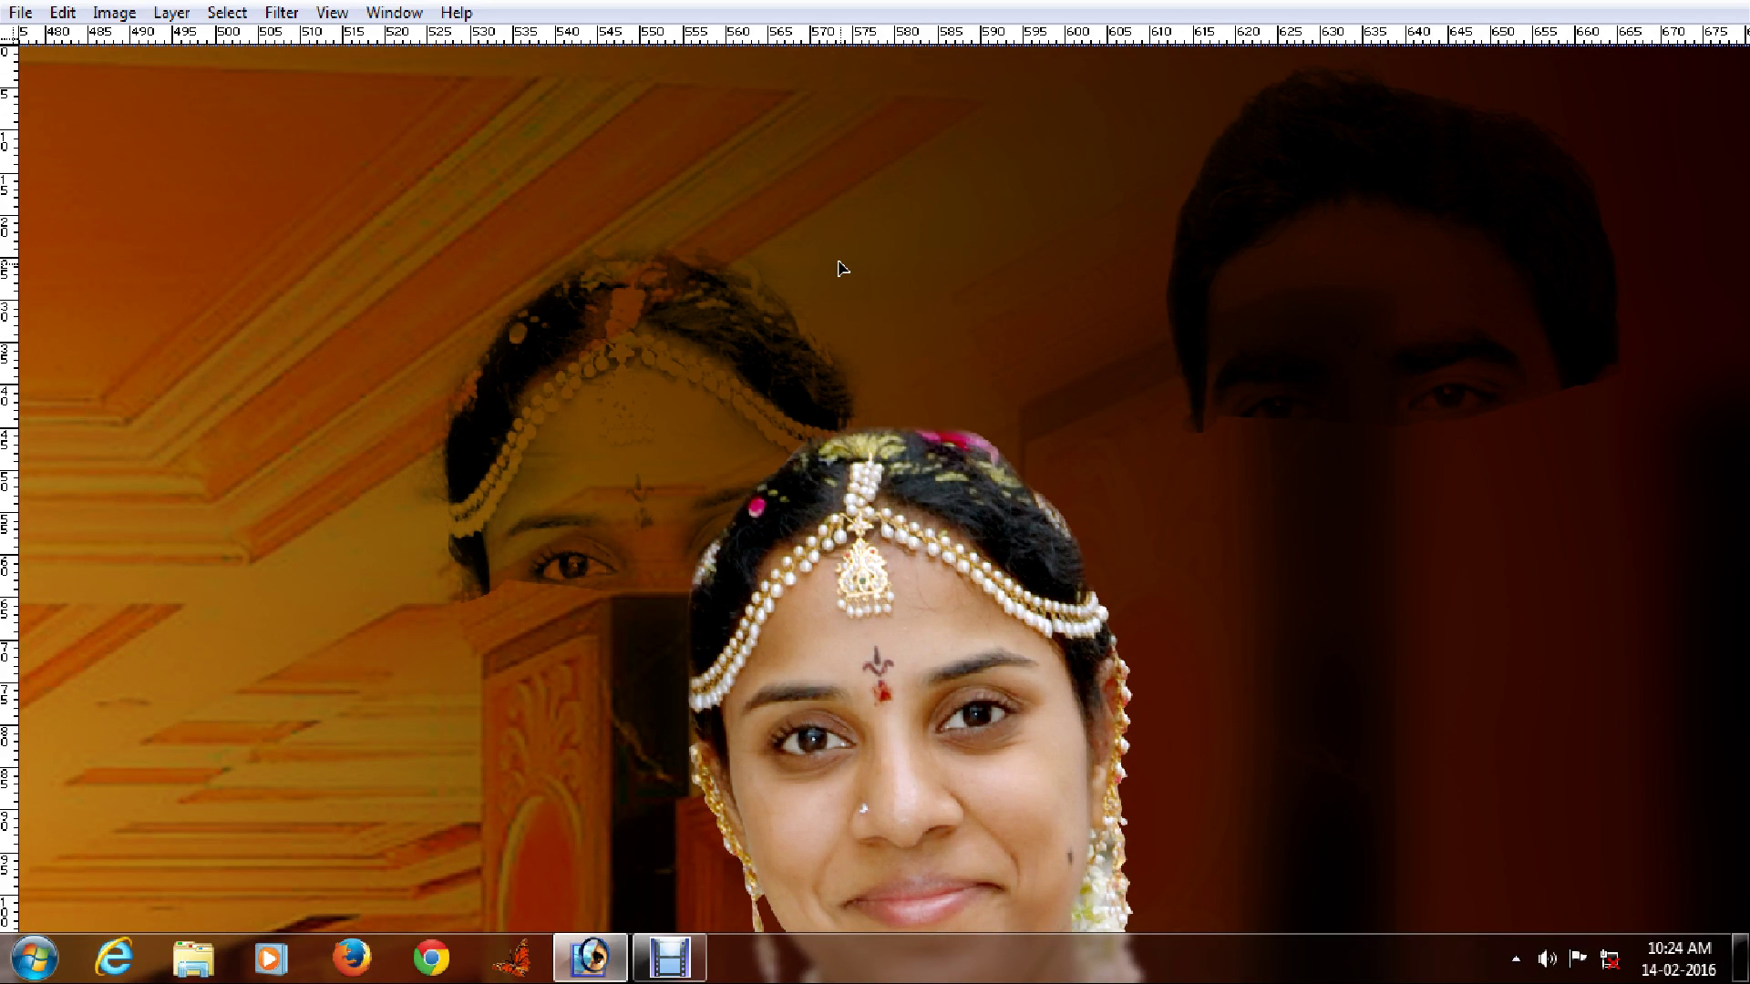
key("ctrl+0")
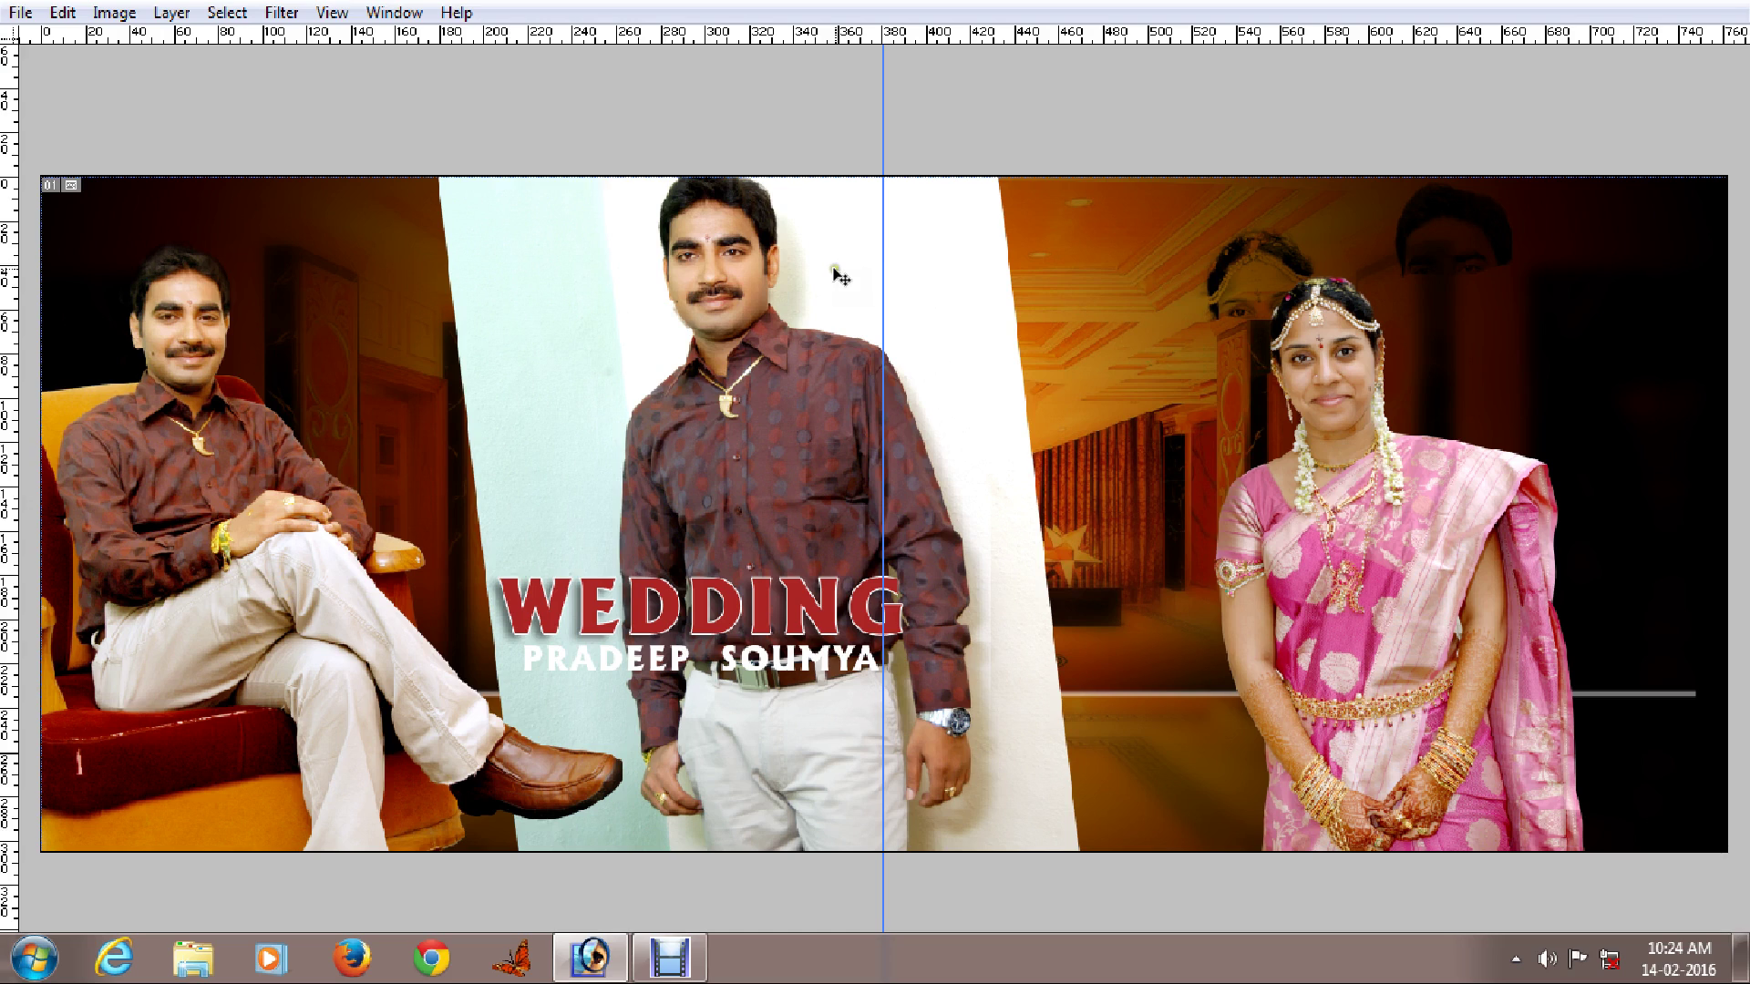
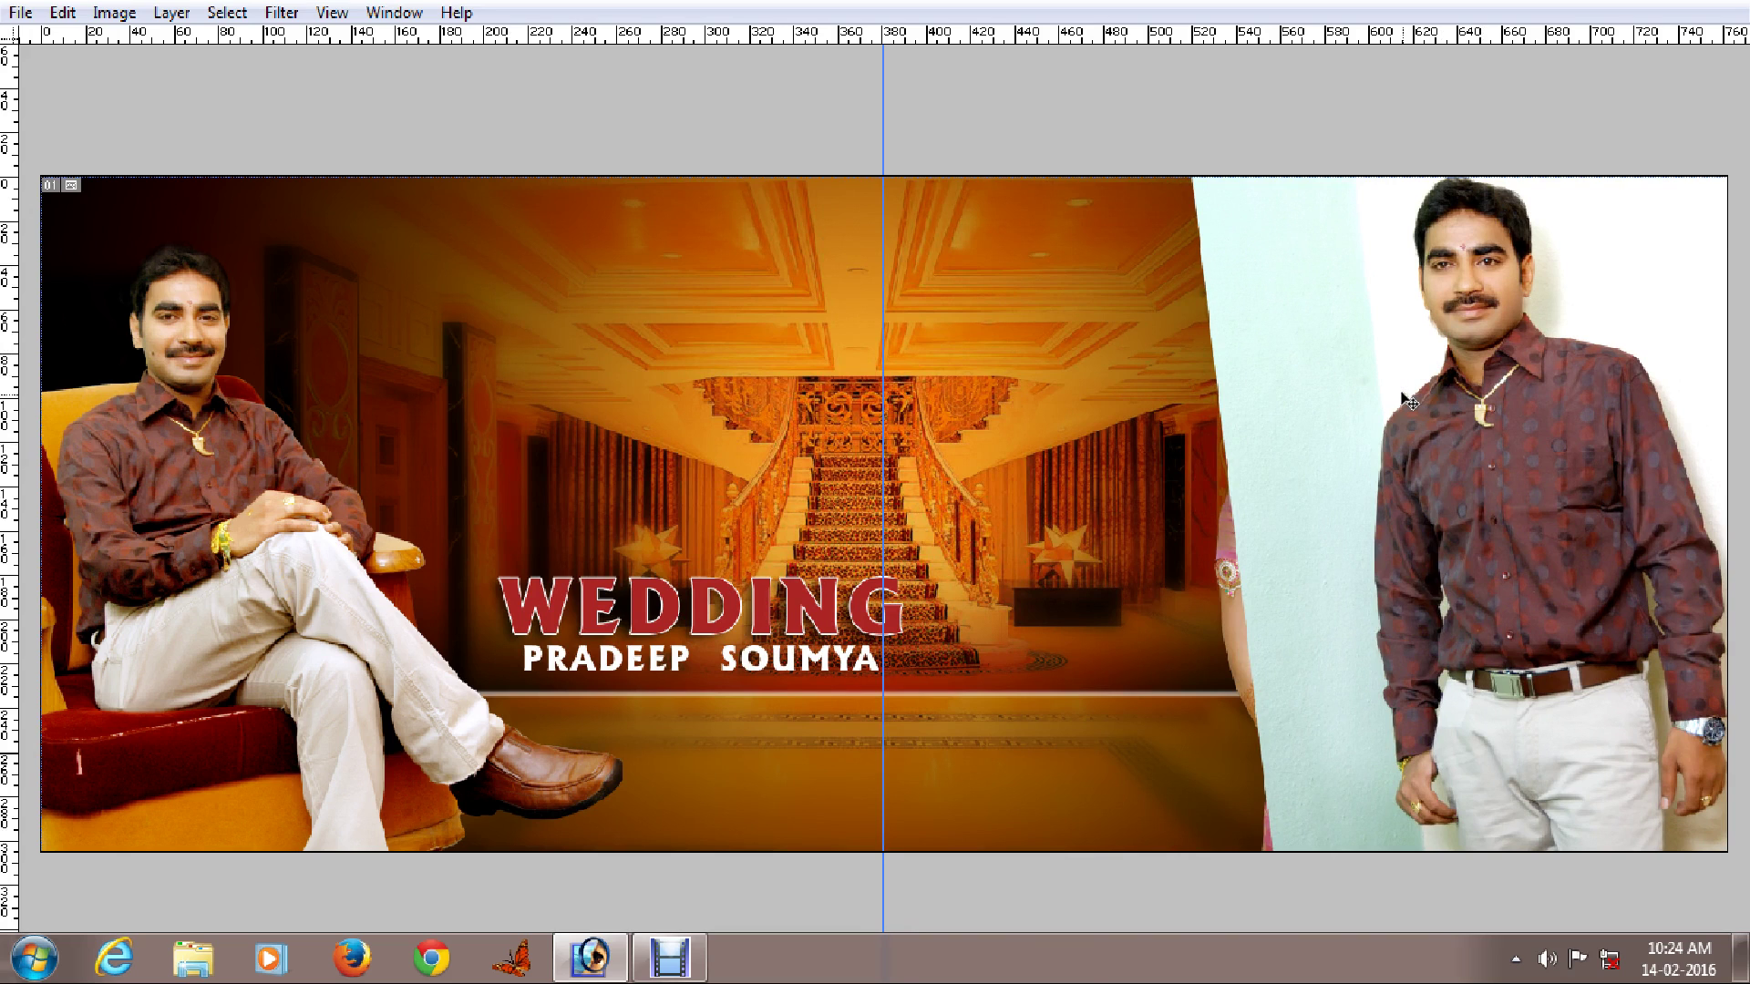
Send the standing man's Layer 7 photo two levels back behind the bride, and try shifting it slightly right.
key("ctrl+bracketleft")
key("ctrl+bracketleft")
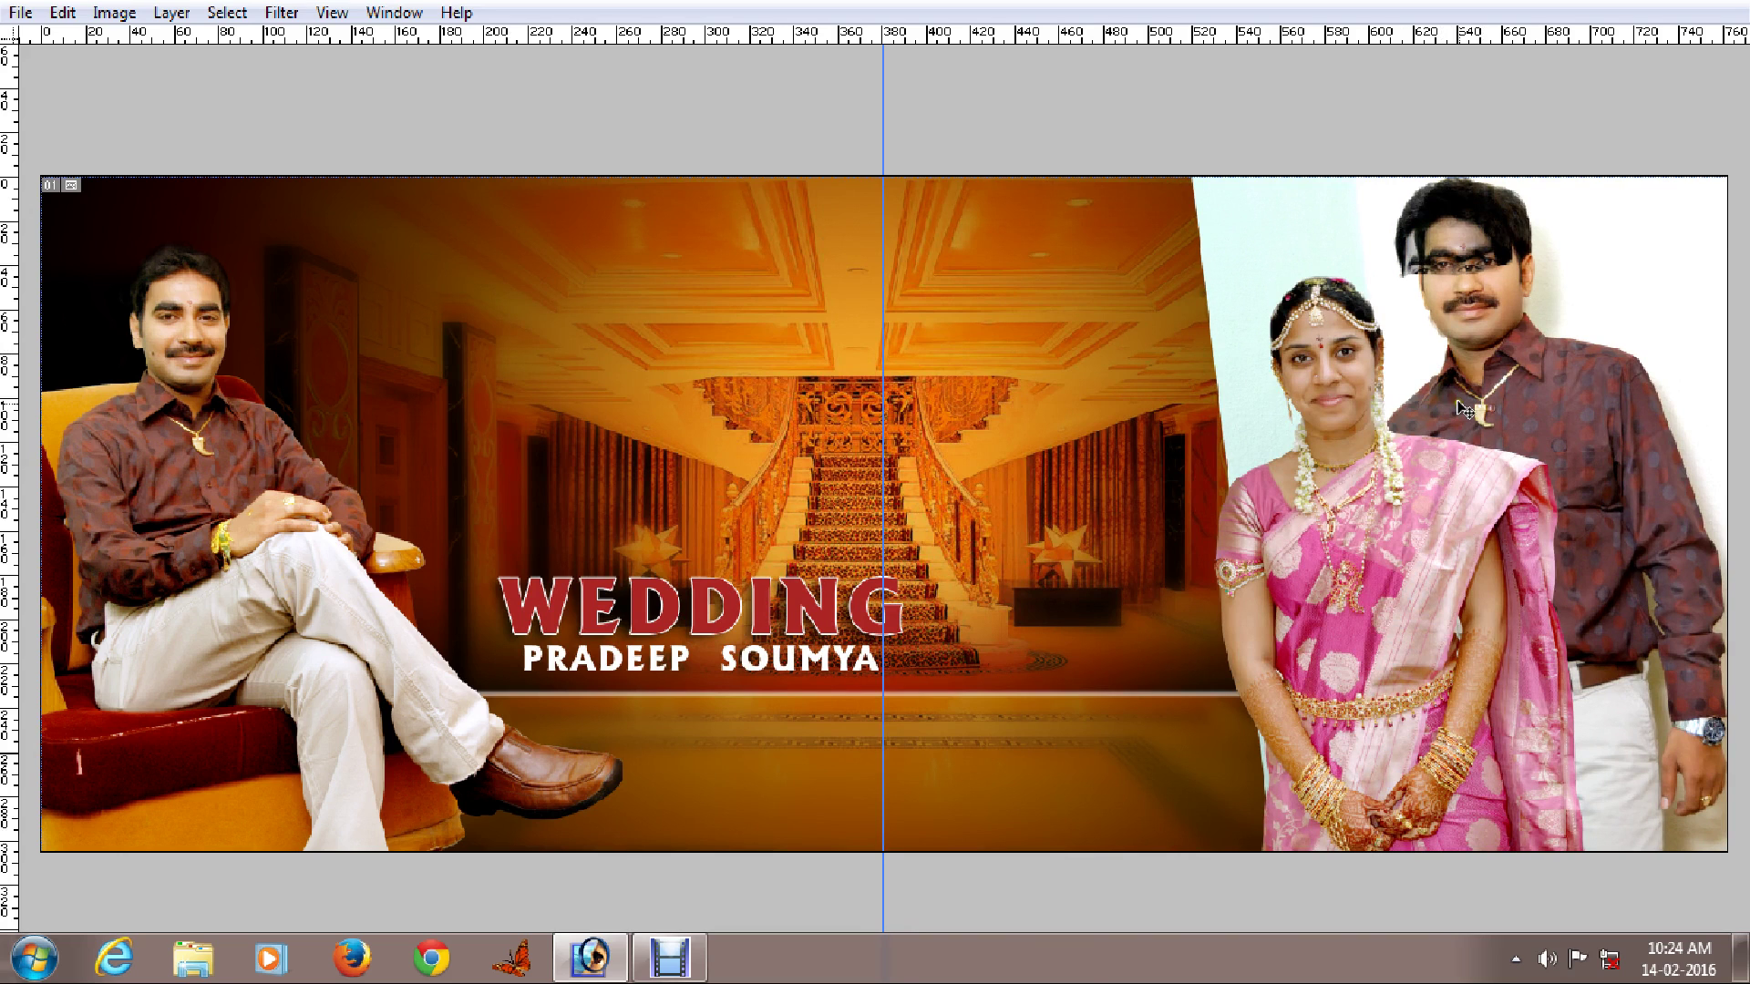
mouse_move(1457, 402)
left_mouse_down()
mouse_move(1487, 404)
mouse_move(1456, 403)
mouse_move(1471, 403)
left_mouse_up()
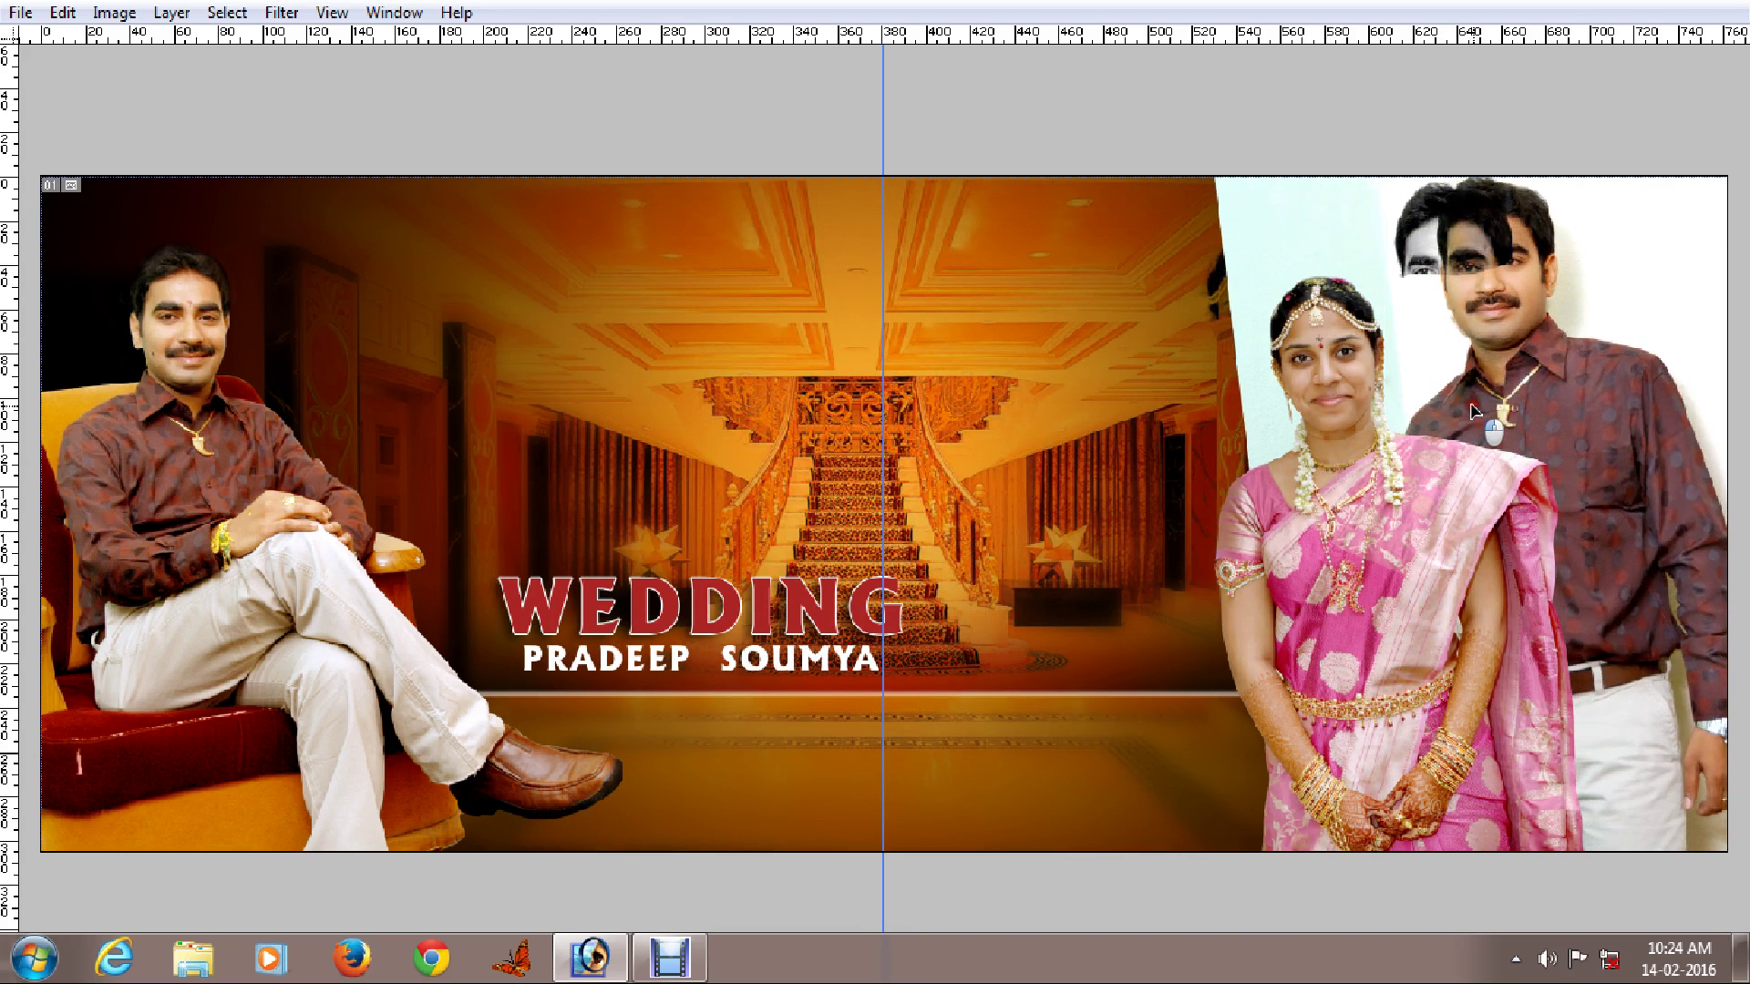
Select Layer 10, the faded copy of the man's head, move it left above the bride, and delete the layer.
right_click(1450, 226)
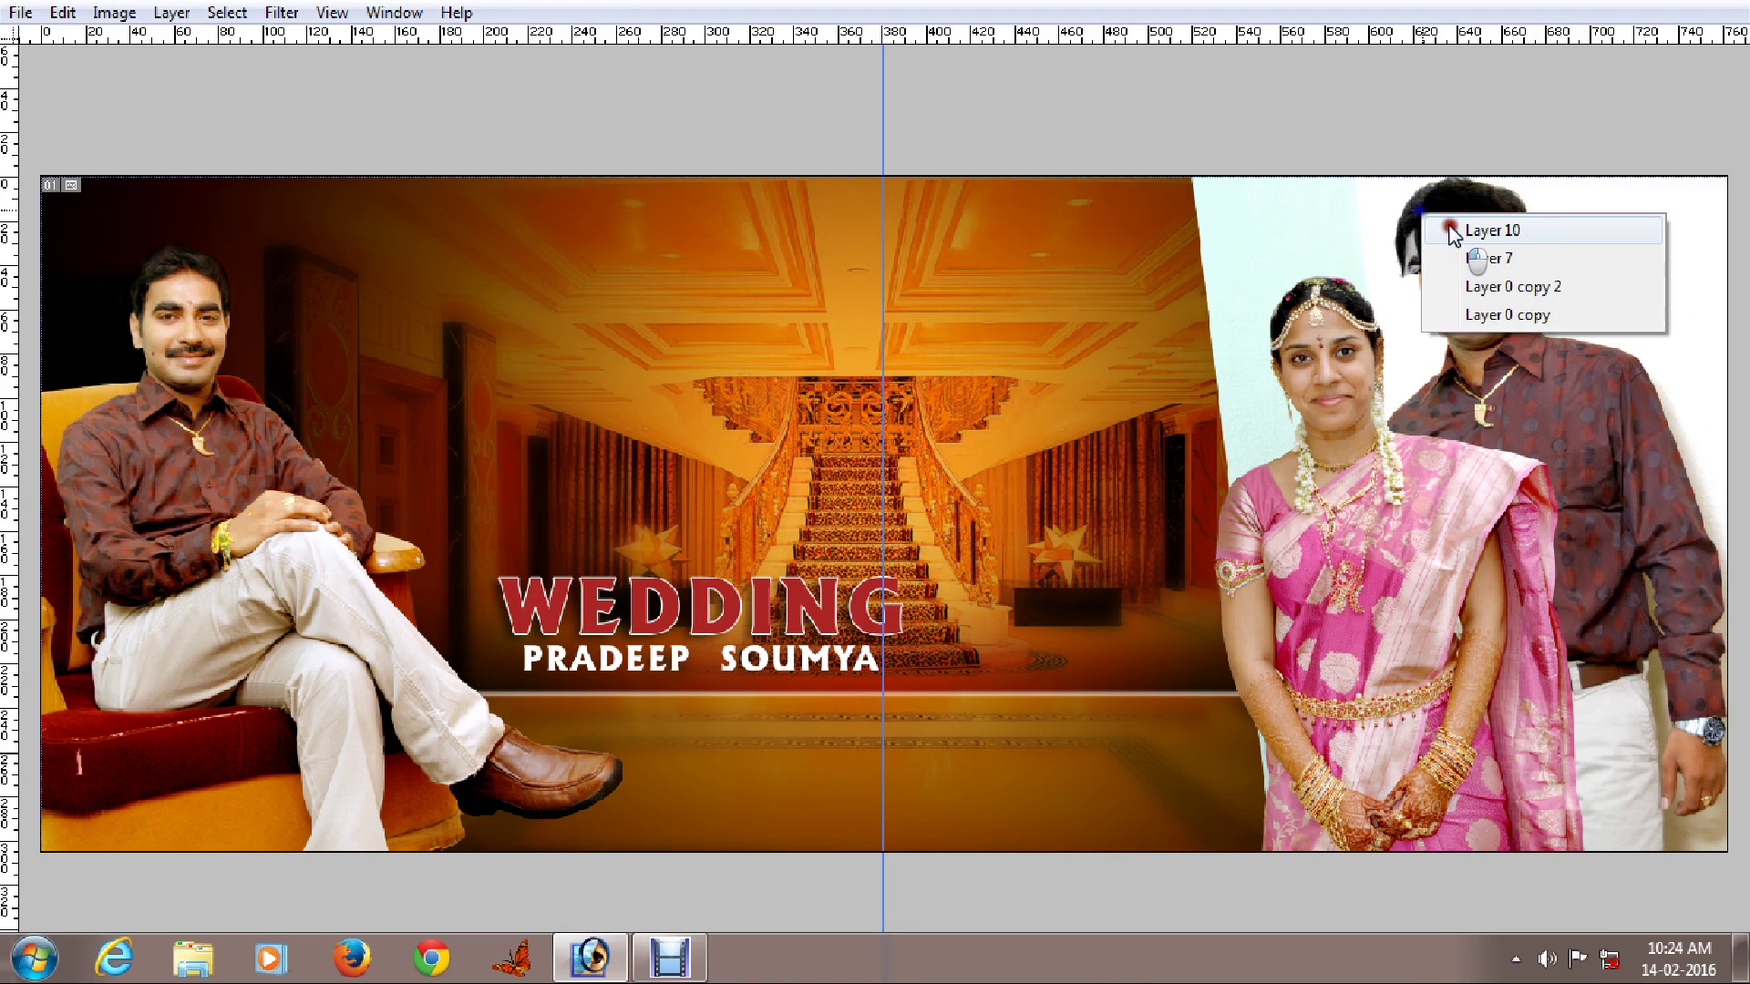
left_click(1450, 229)
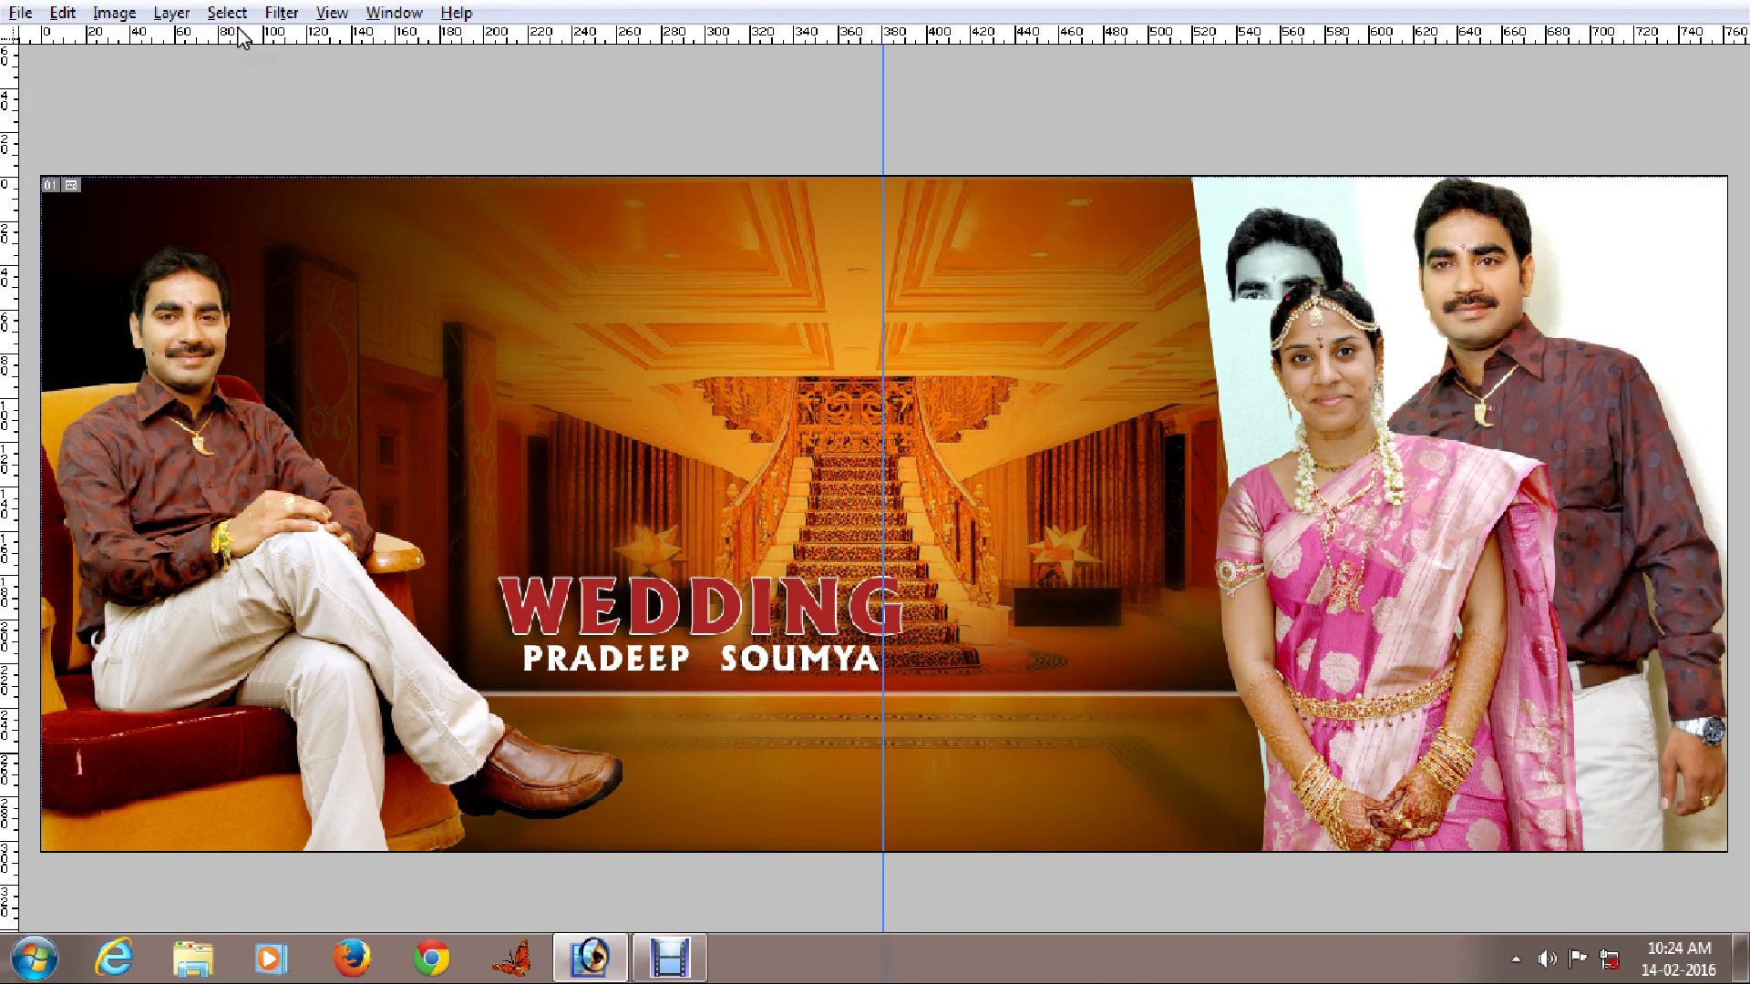
key("alt+l")
key("d")
key("l")
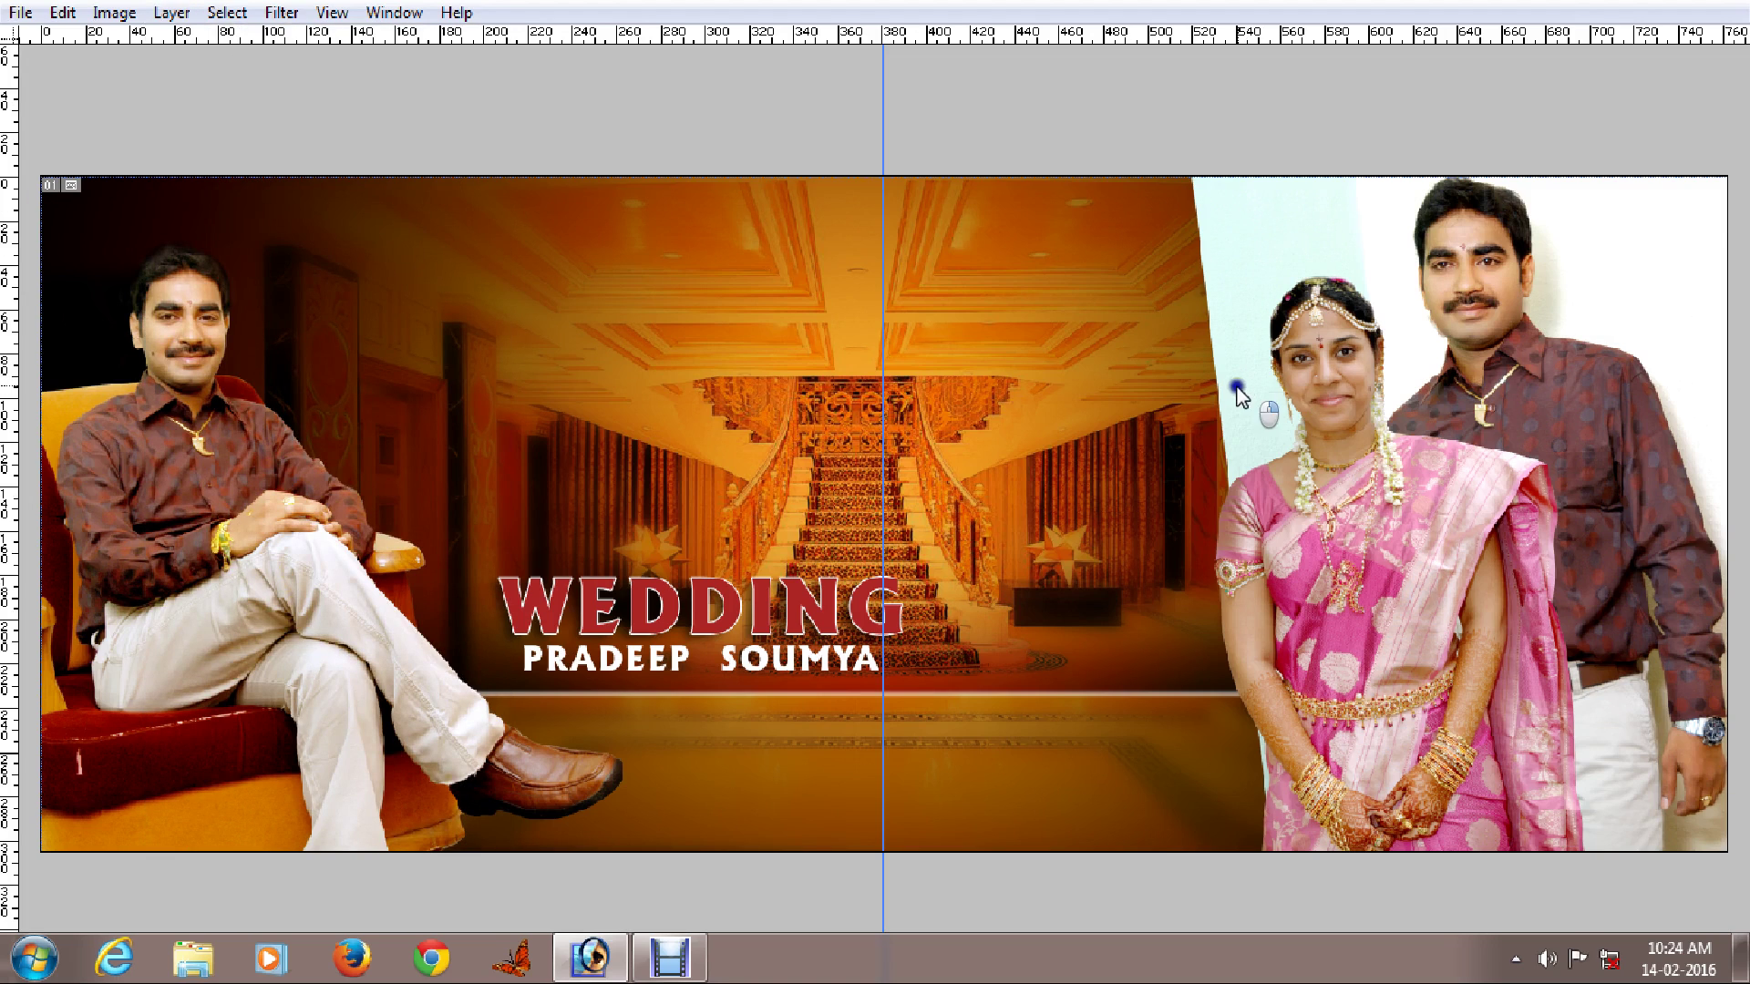
Shift the standing man's photo slightly right and move the bride's photo slightly up and right.
left_click_drag(1490, 442, 1519, 442)
right_click(1370, 556)
left_click(1384, 568)
left_click_drag(1361, 561, 1369, 547)
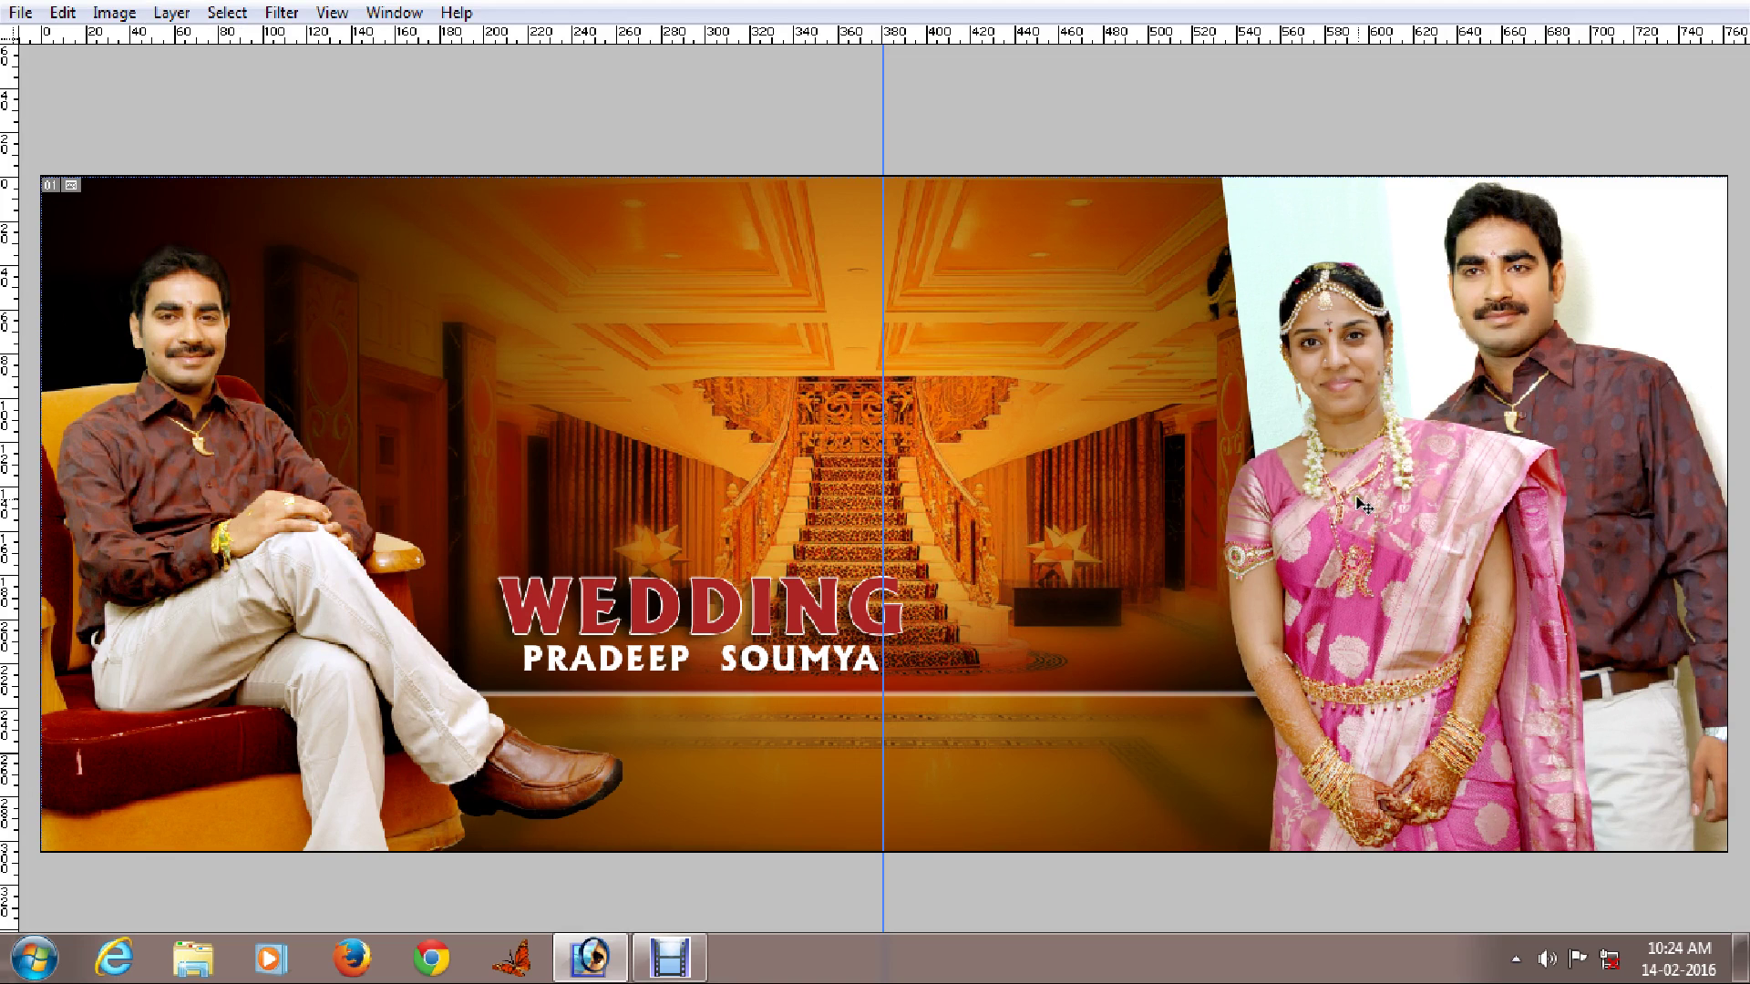
Select Layer 11, the faded head copy peeking out at the white backdrop's edge, and delete it.
key("Tab")
key("Tab")
right_click(1211, 281)
left_click(1237, 299)
key("alt+l")
key("l")
key("l")
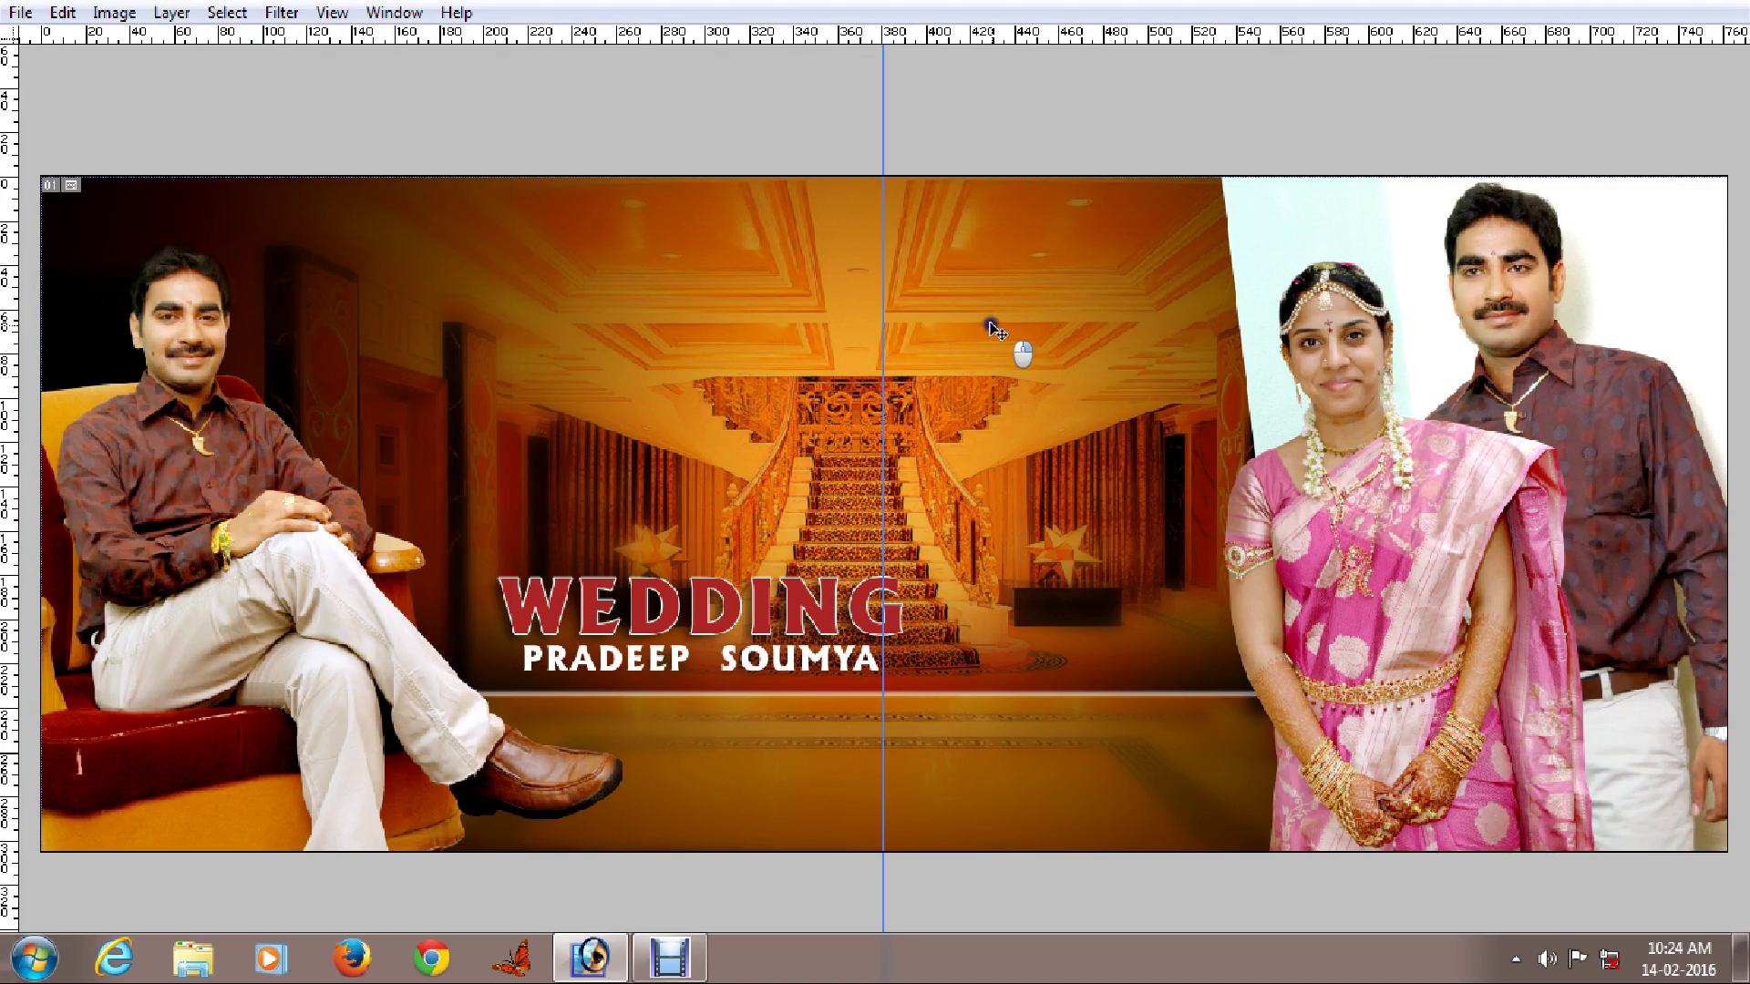
Move the dark Layer 0 copy 2 overlay down the page, try nudging the Layer 0 copy background up, and undo the nudge.
right_click(998, 330)
left_click(1025, 343)
left_click_drag(1011, 332, 1033, 716)
right_click(752, 378)
left_click(790, 400)
left_click_drag(801, 379, 801, 366)
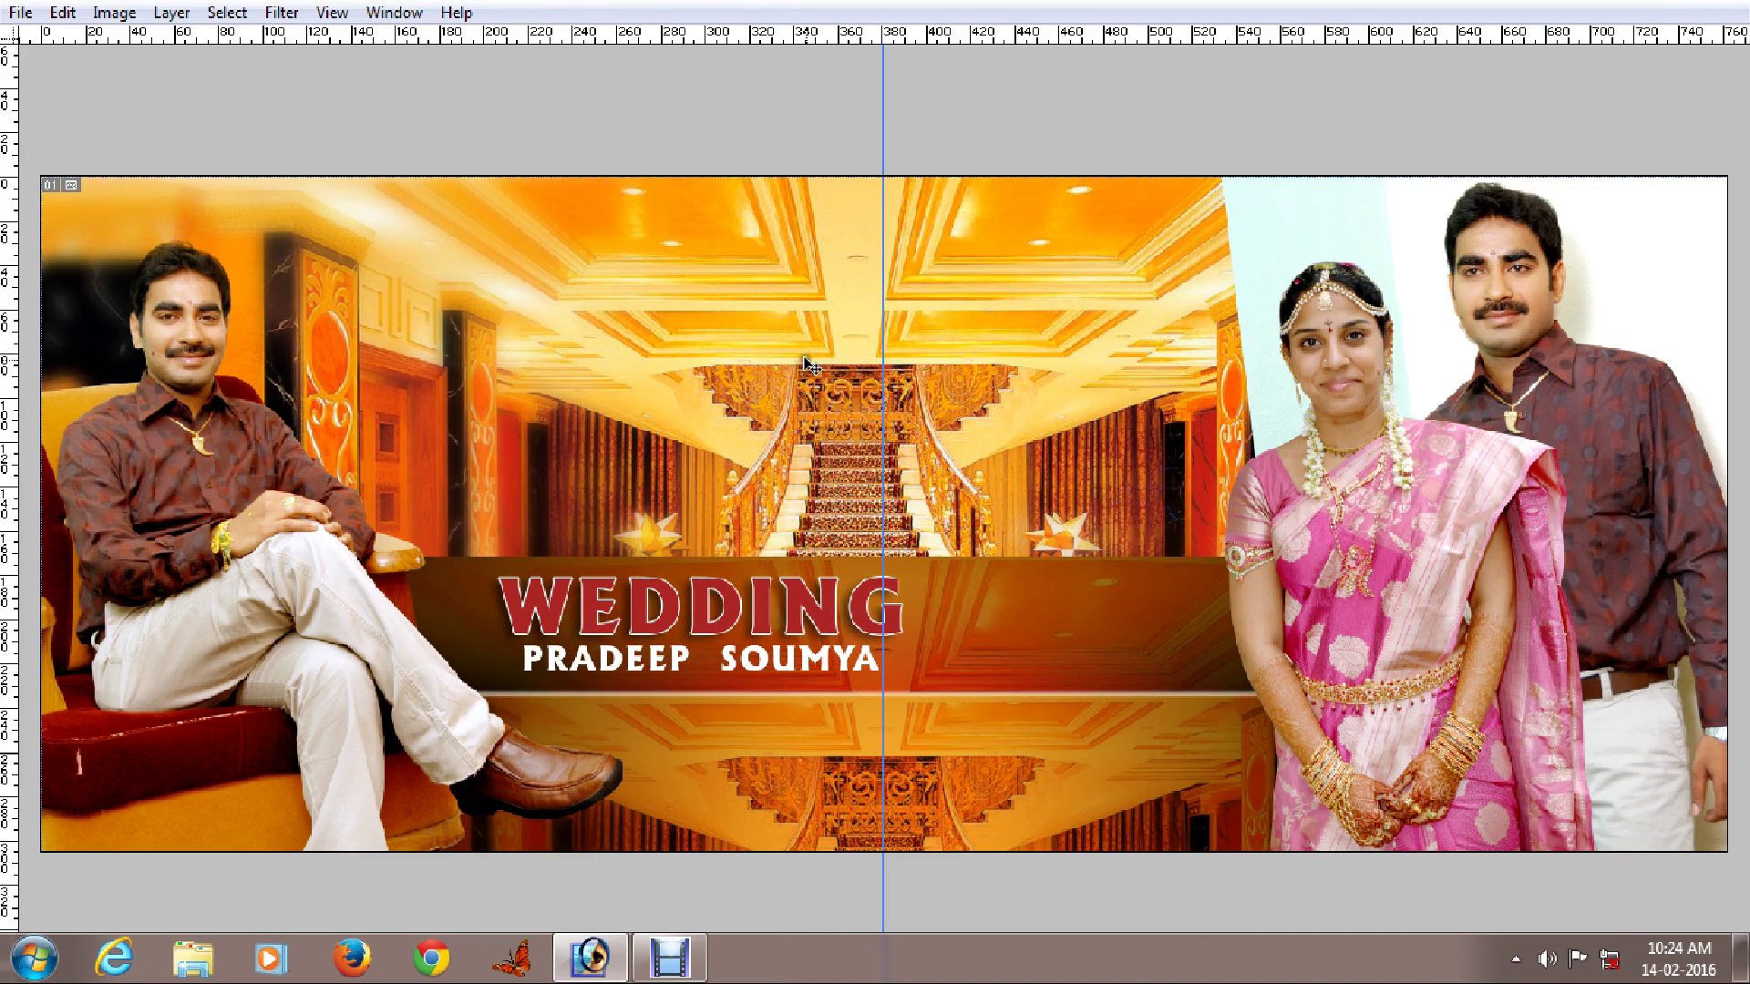
key("ctrl+z")
Show the layer list, move the Layer 13 band up across the staircase, and disable its layer mask.
key("F7")
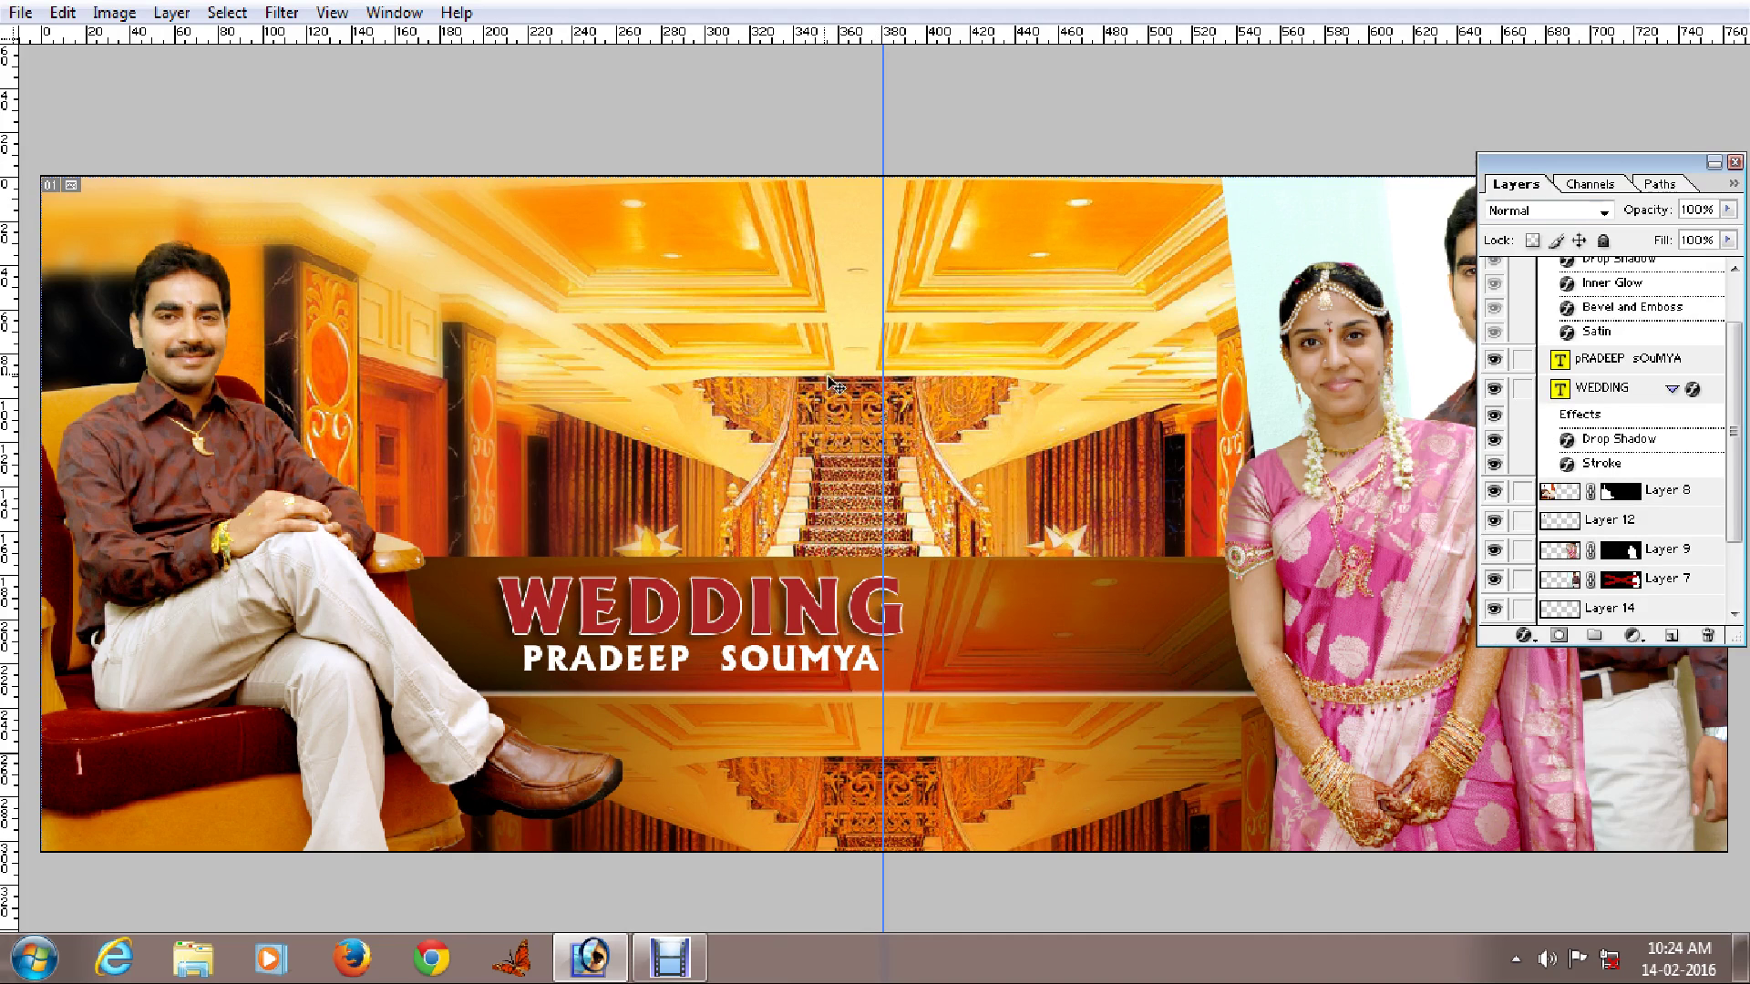
right_click(773, 333)
left_click(821, 343)
right_click(1089, 623)
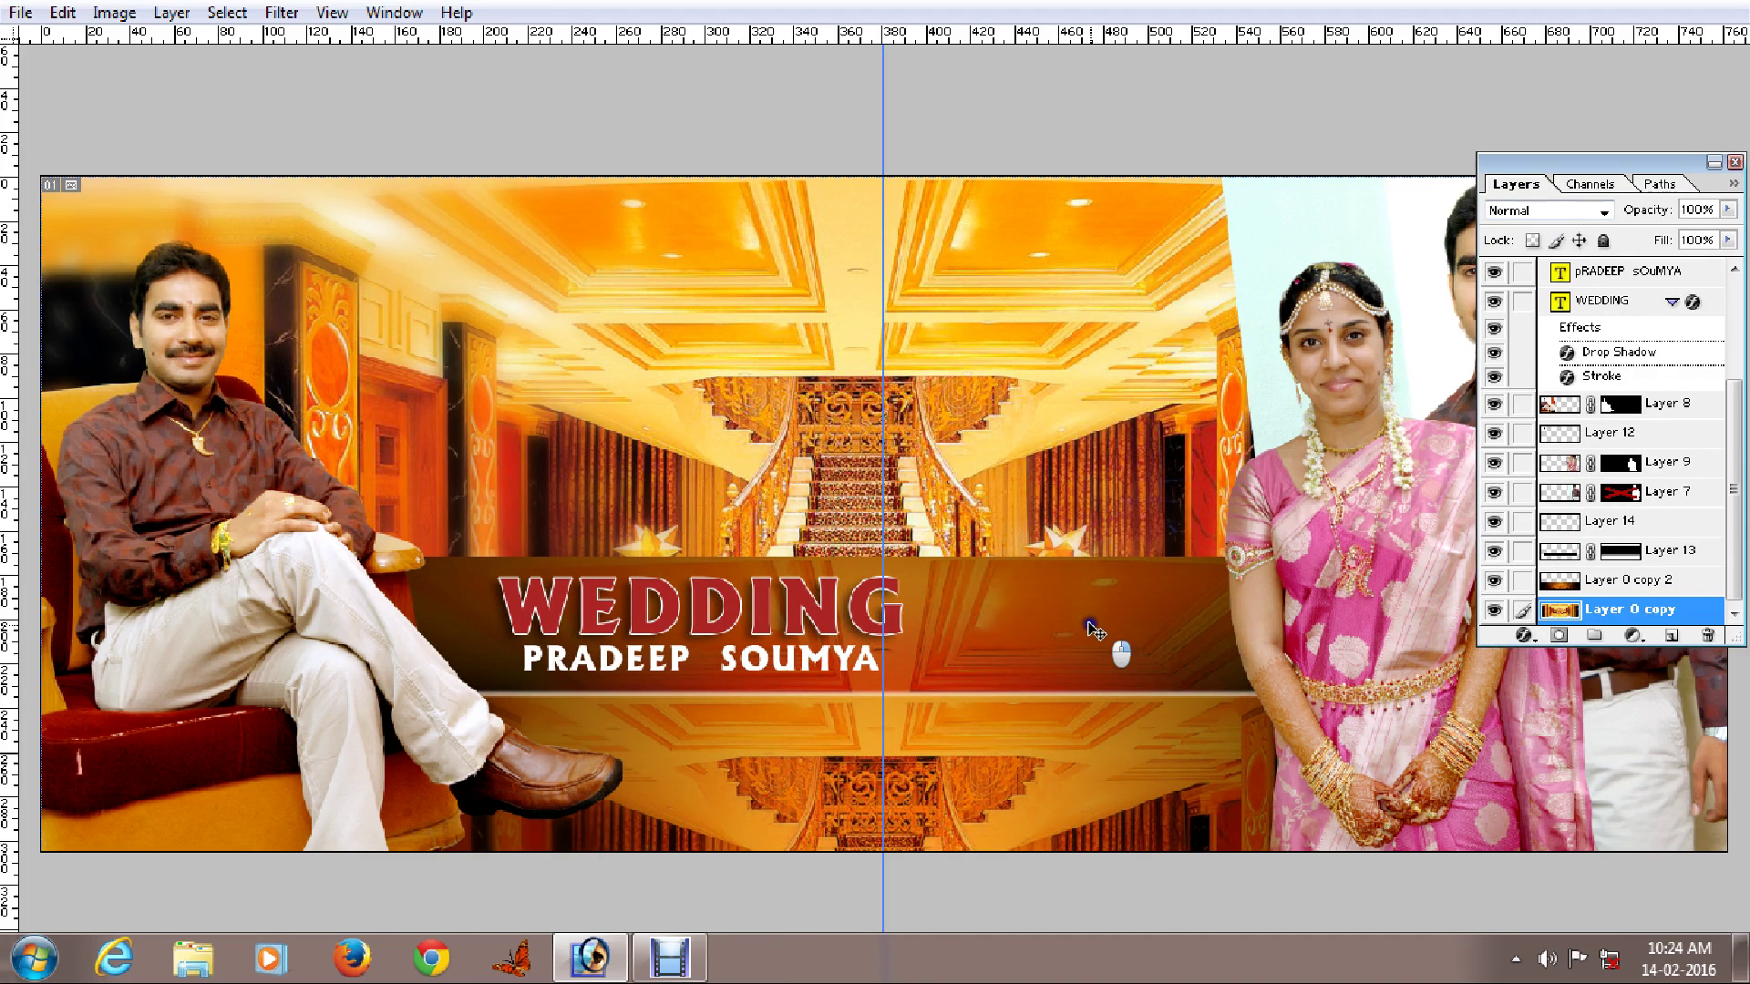
left_click(1105, 640)
left_click_drag(1104, 654, 1098, 463)
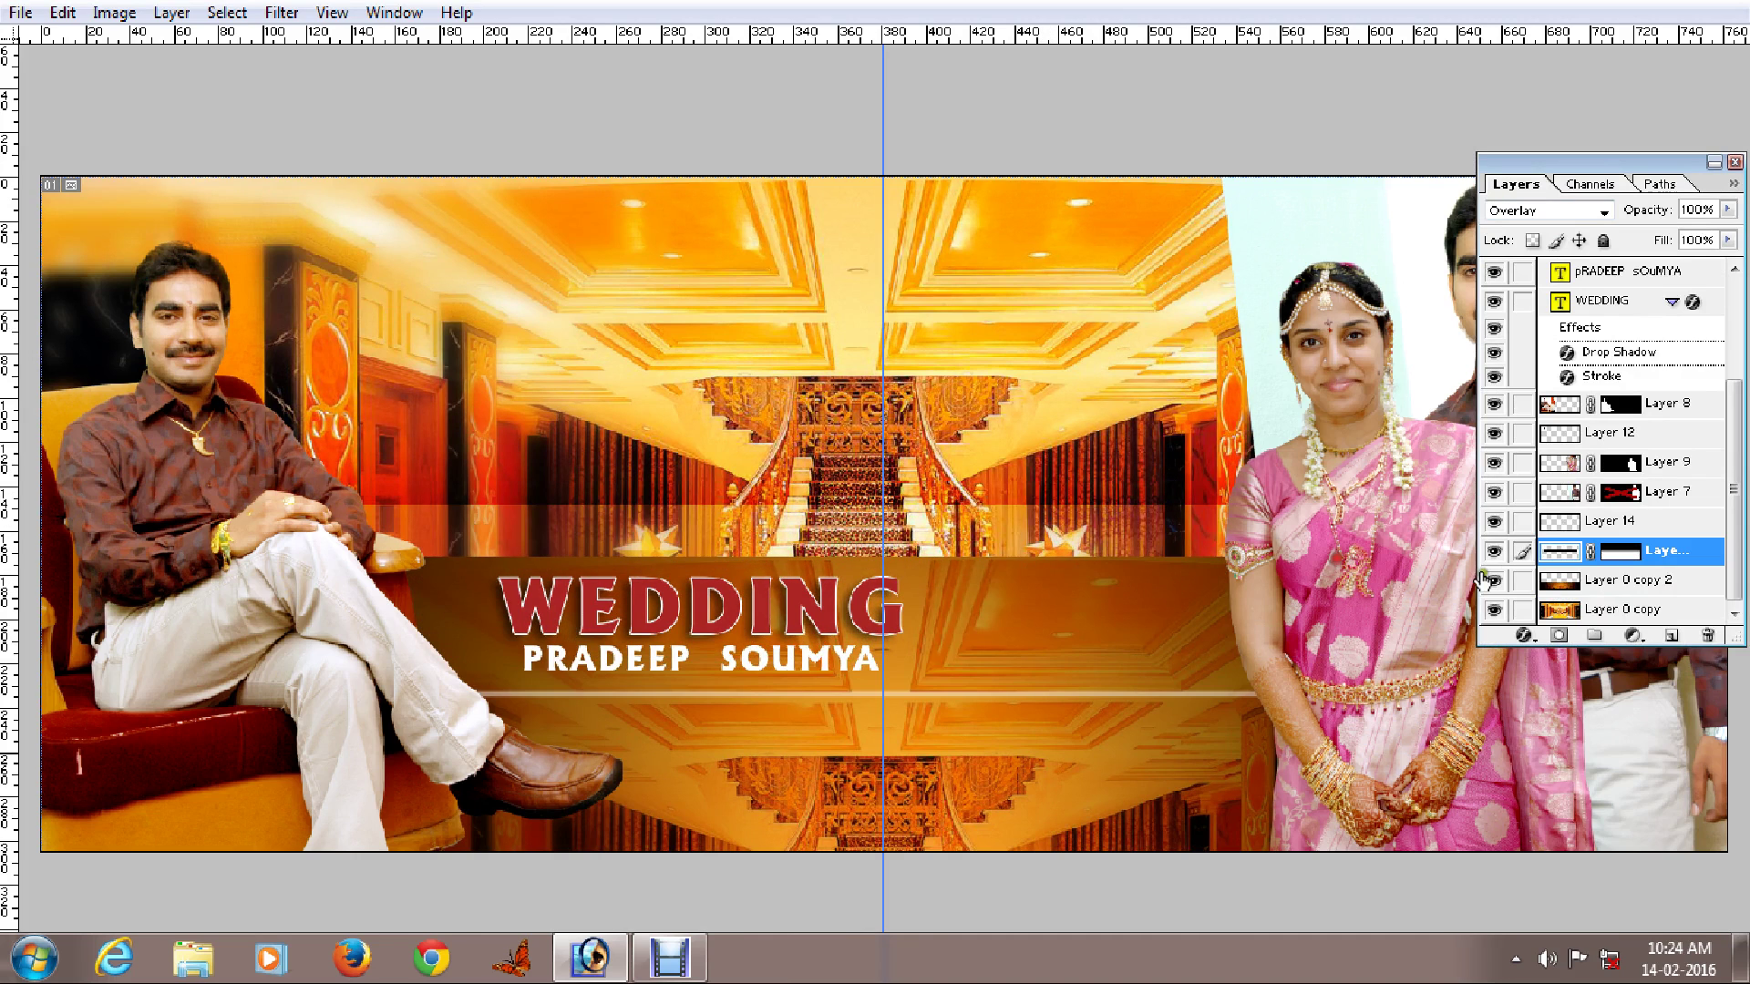
right_click(1624, 554)
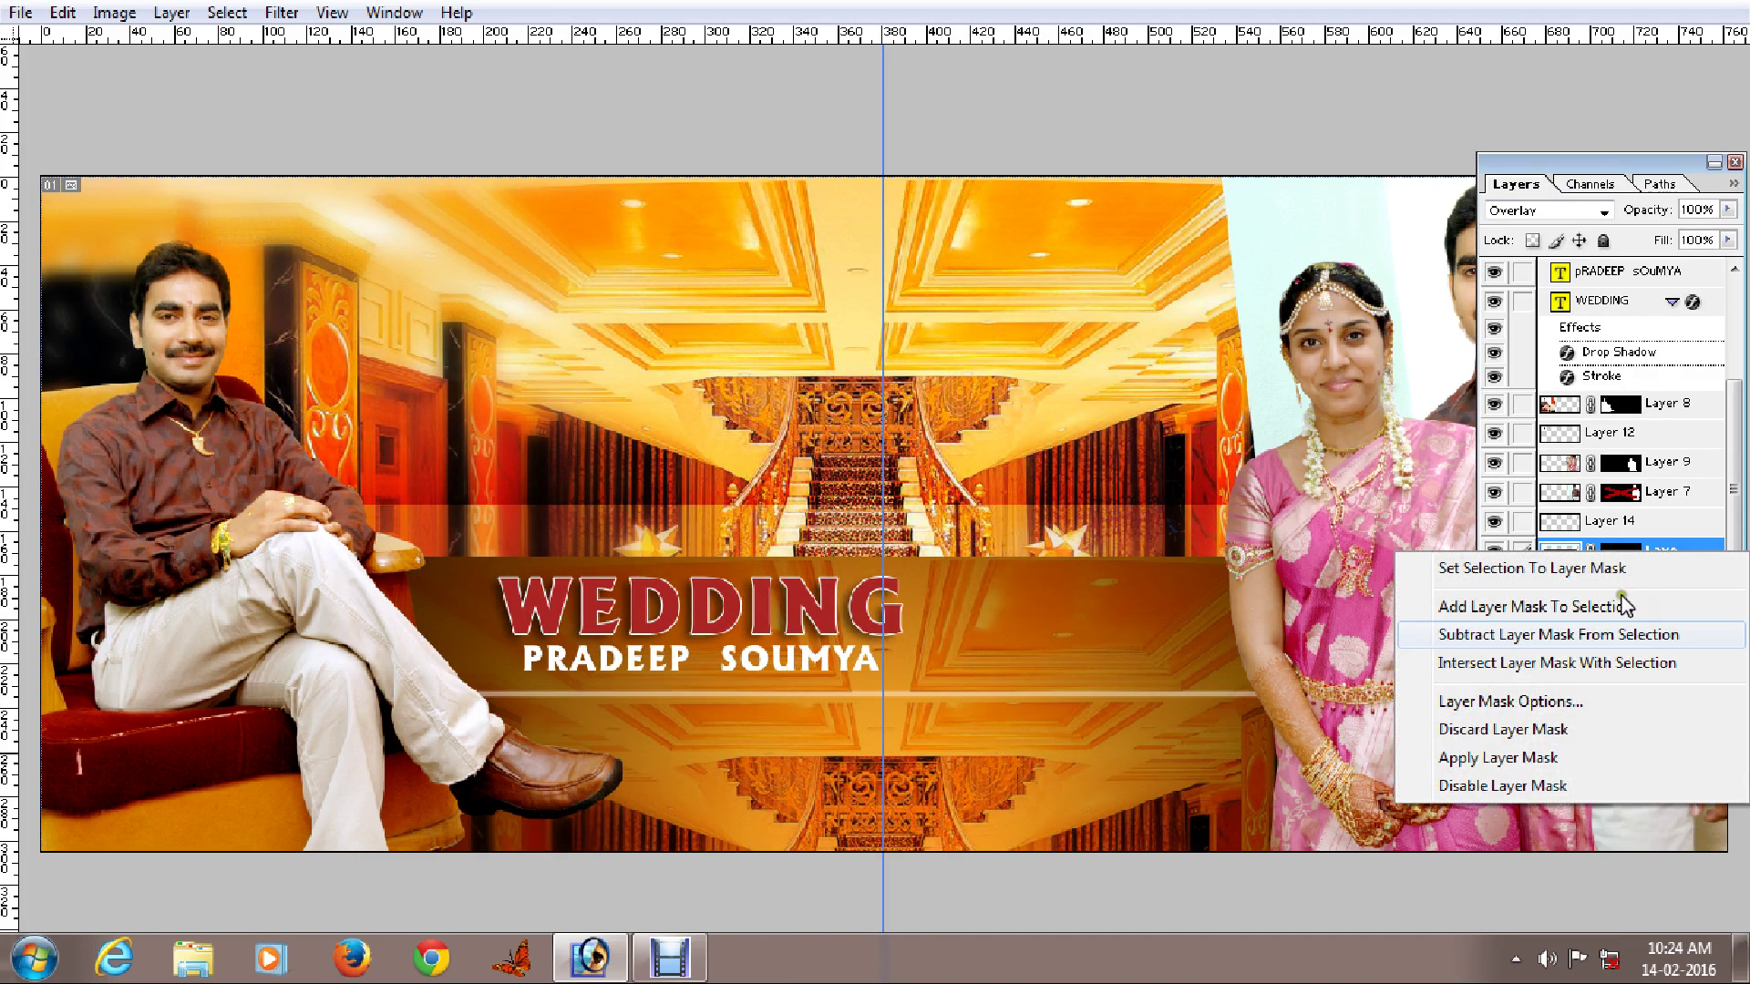
left_click(1563, 786)
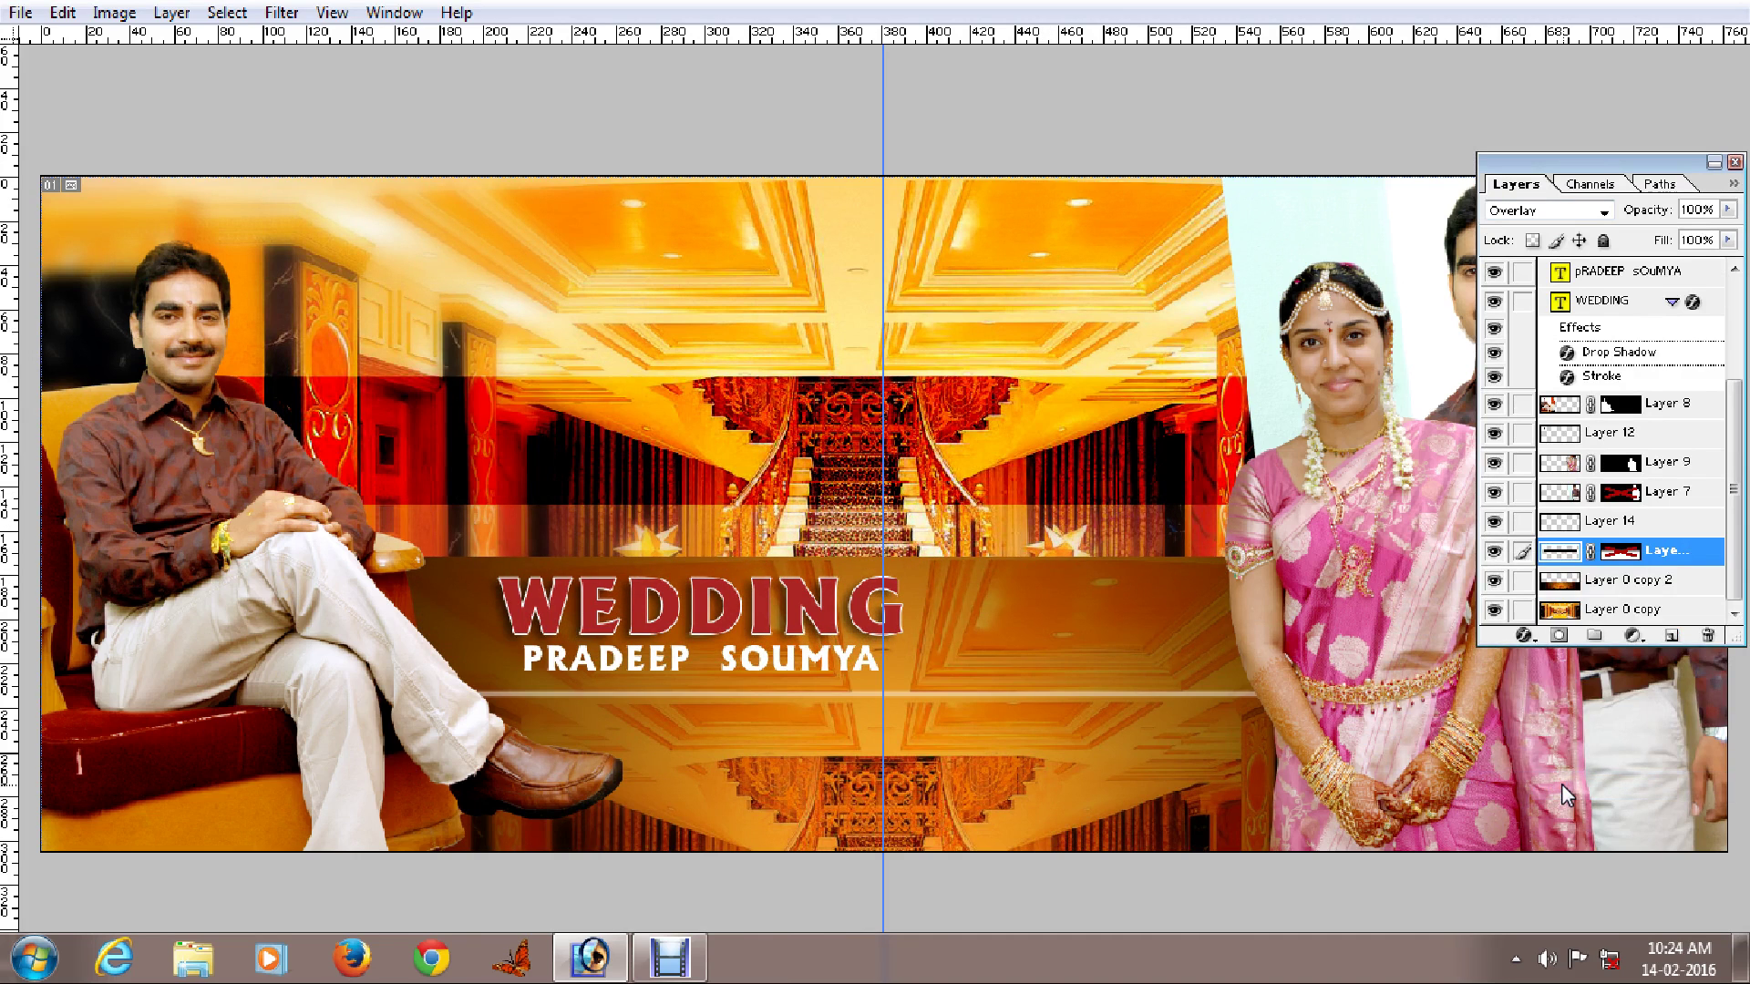
mouse_move(998, 428)
left_mouse_down()
mouse_move(1004, 234)
mouse_move(999, 453)
mouse_move(1013, 292)
mouse_move(1013, 428)
left_mouse_up()
Move the Layer 0 copy 2 overlay back up over the page and stretch its lower edge to the page bottom with Free Transform.
right_click(1004, 641)
left_click(1028, 654)
left_click(1028, 657)
left_click_drag(1046, 695, 1047, 362)
left_click_drag(1072, 451, 964, 281)
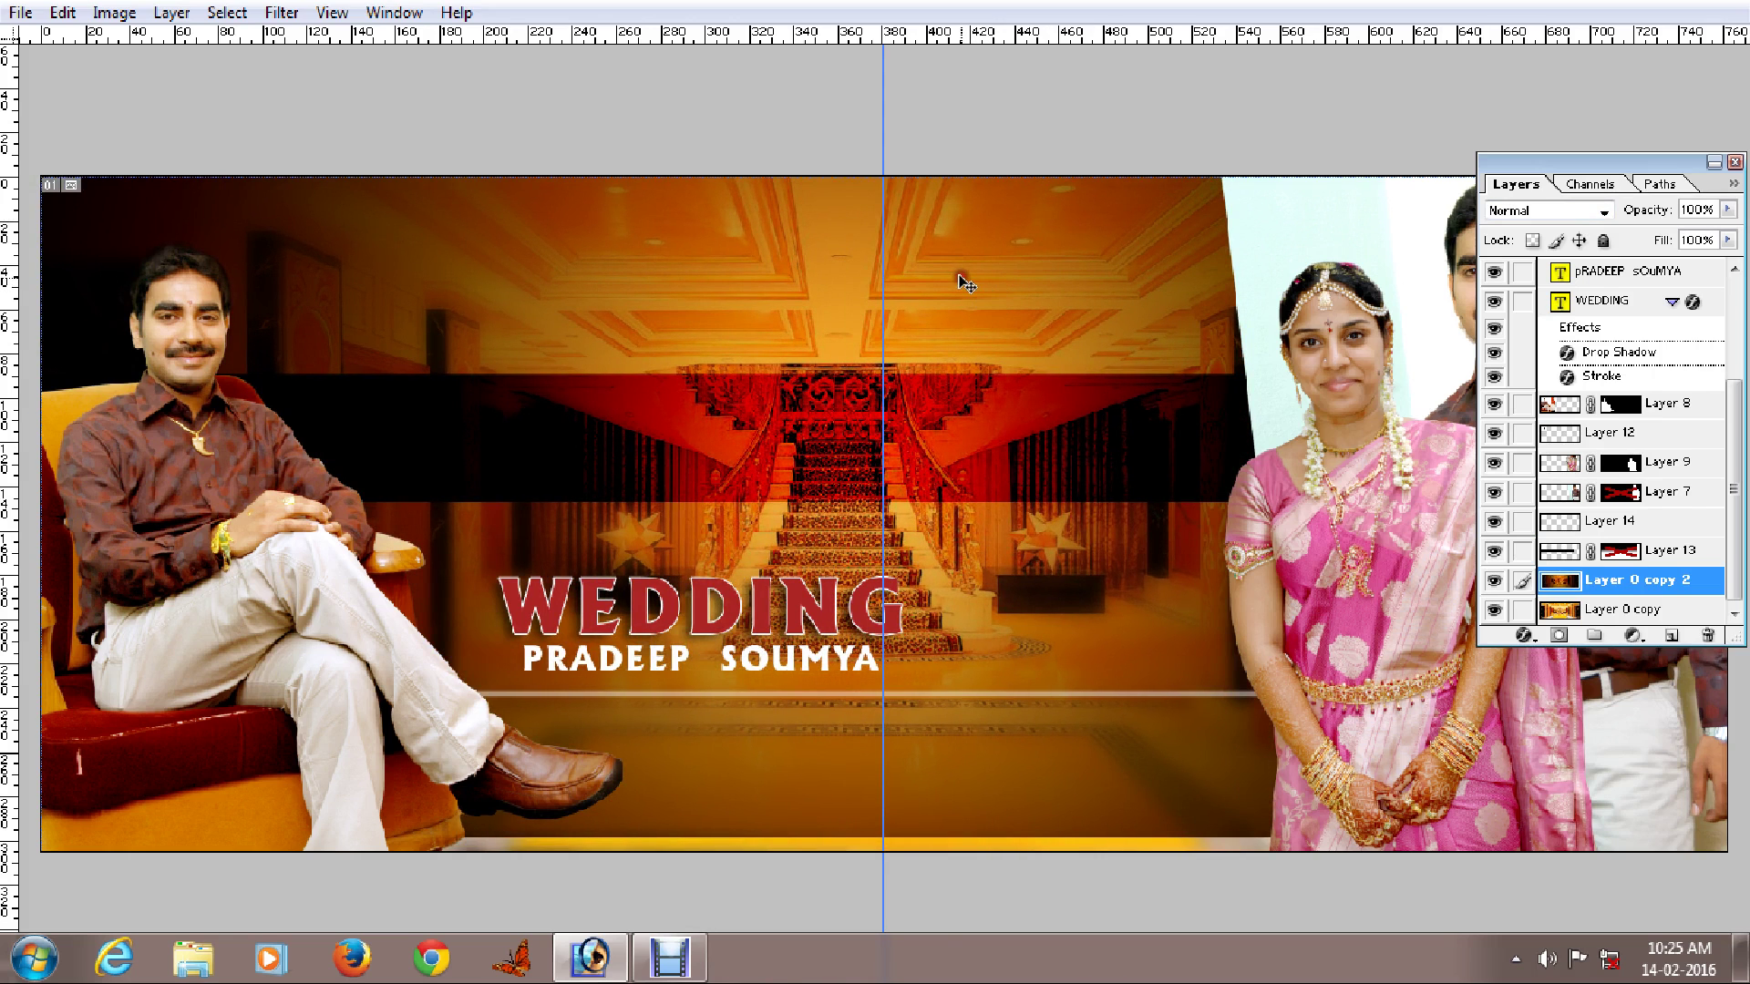
key("Tab")
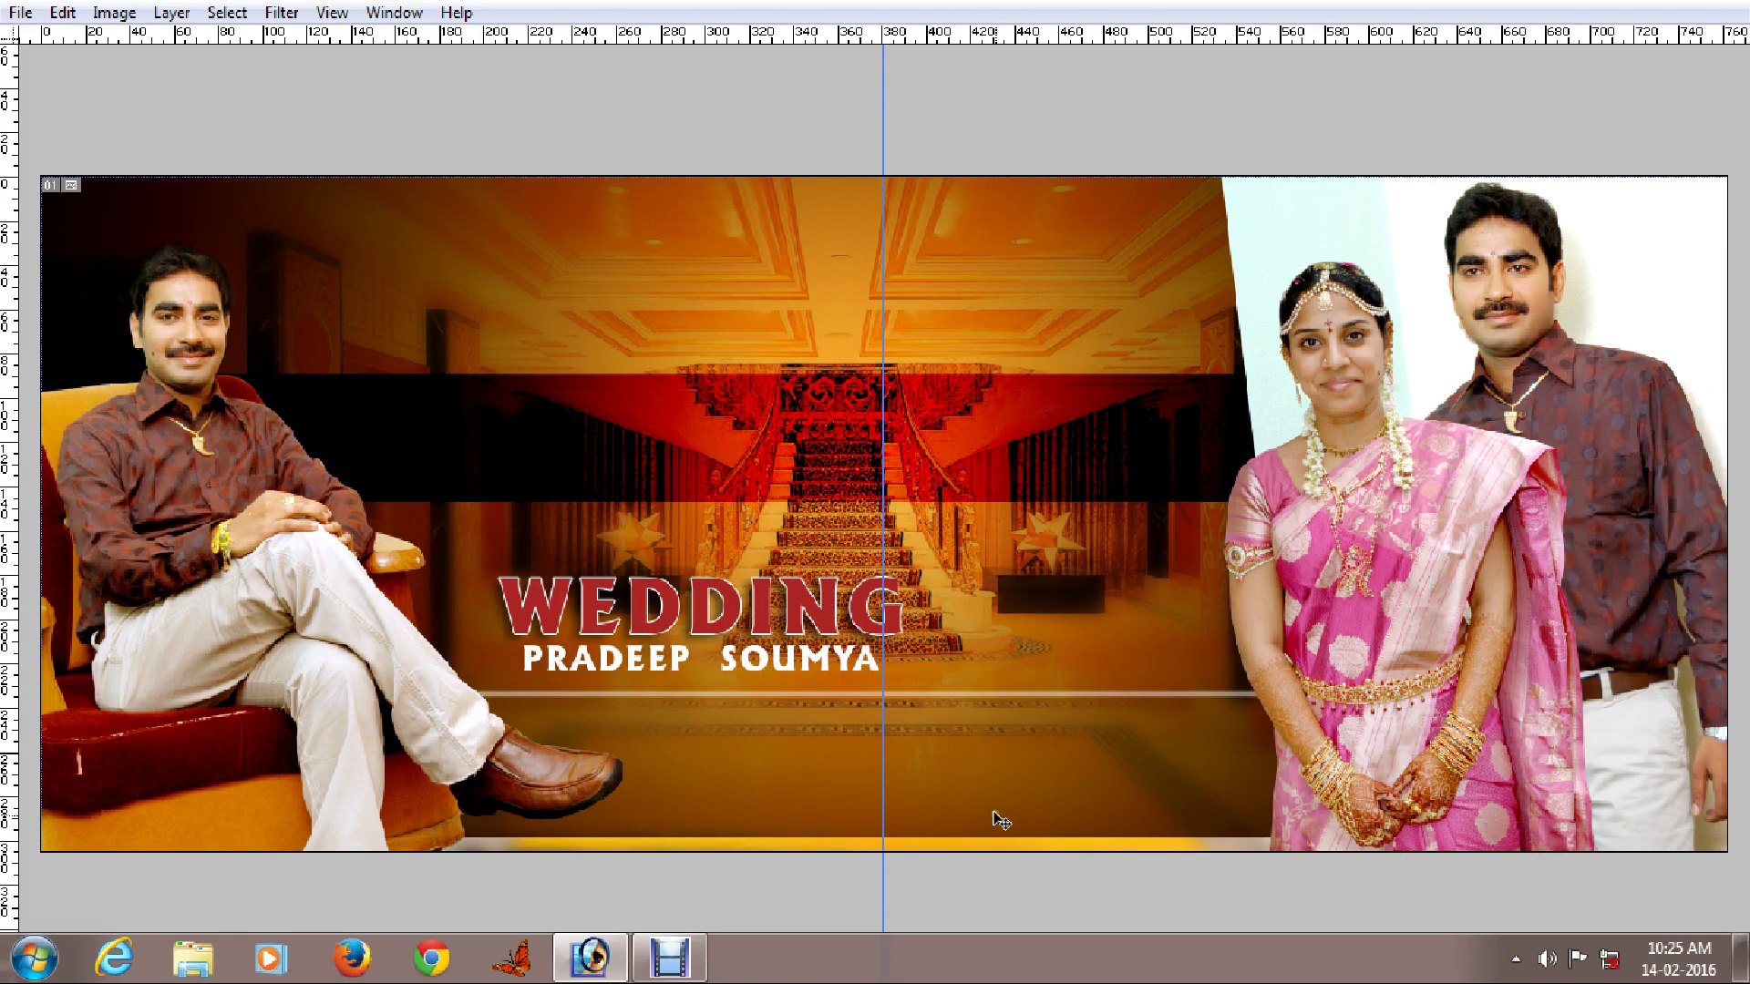
key("ctrl+t")
left_click_drag(993, 834, 995, 851)
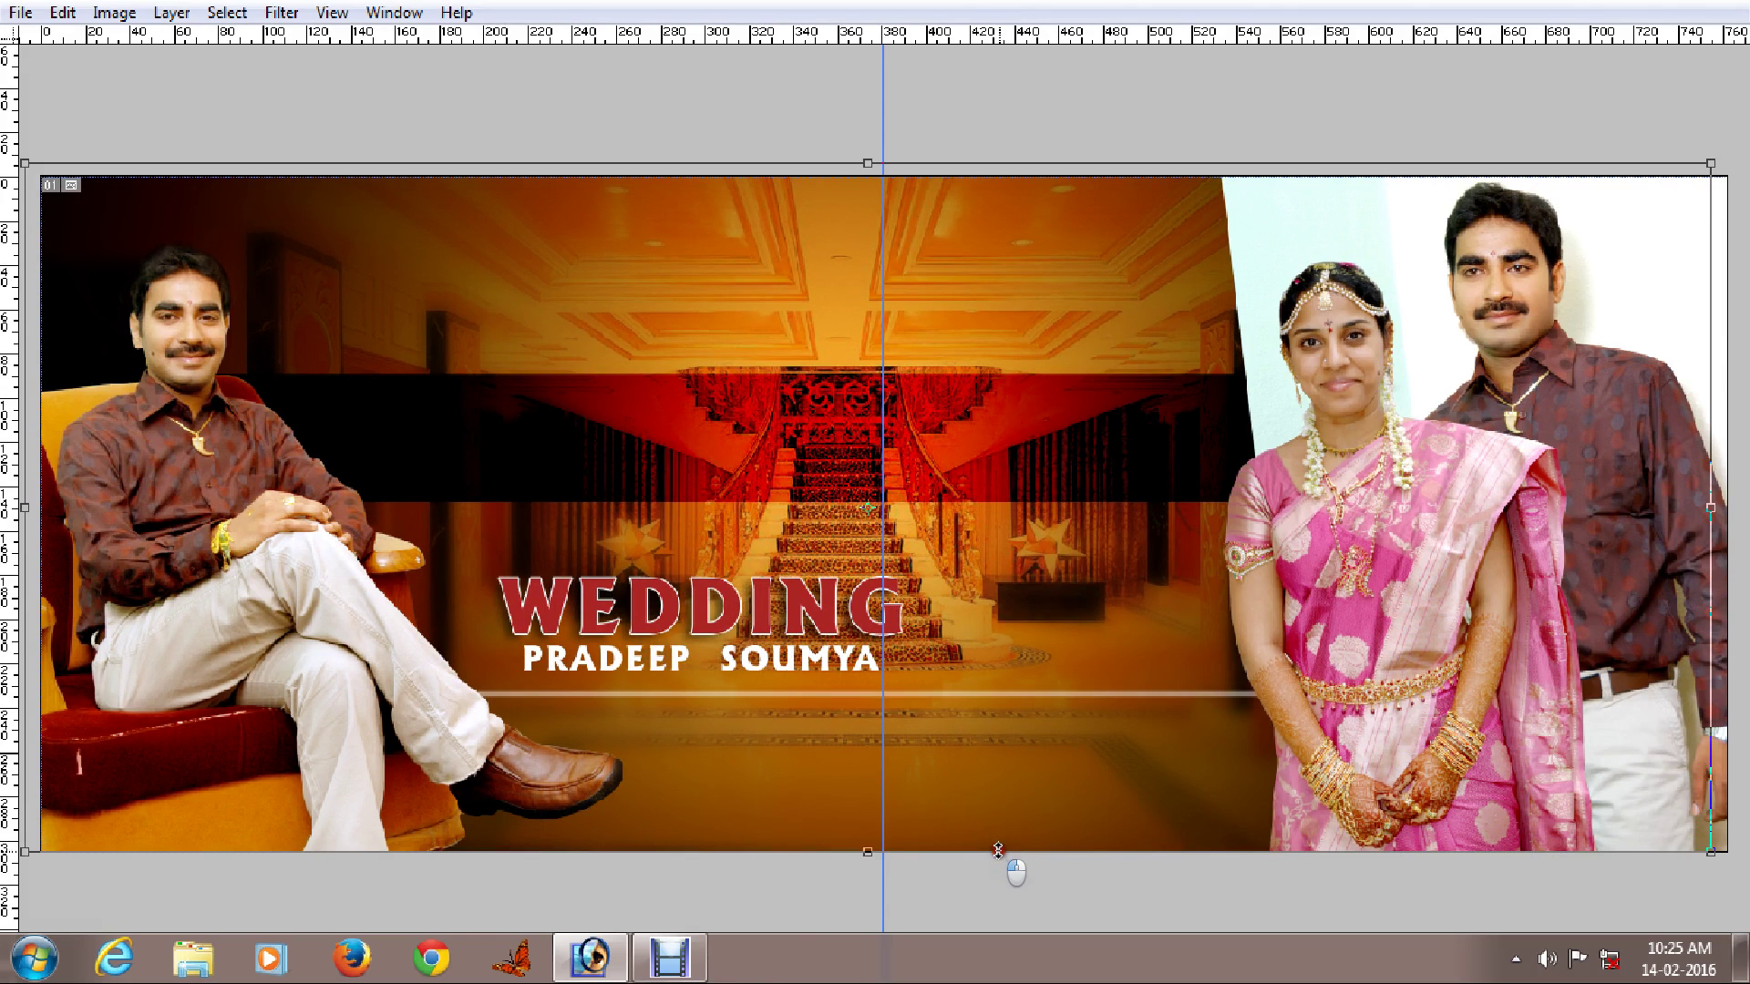
key("Return")
key("Tab")
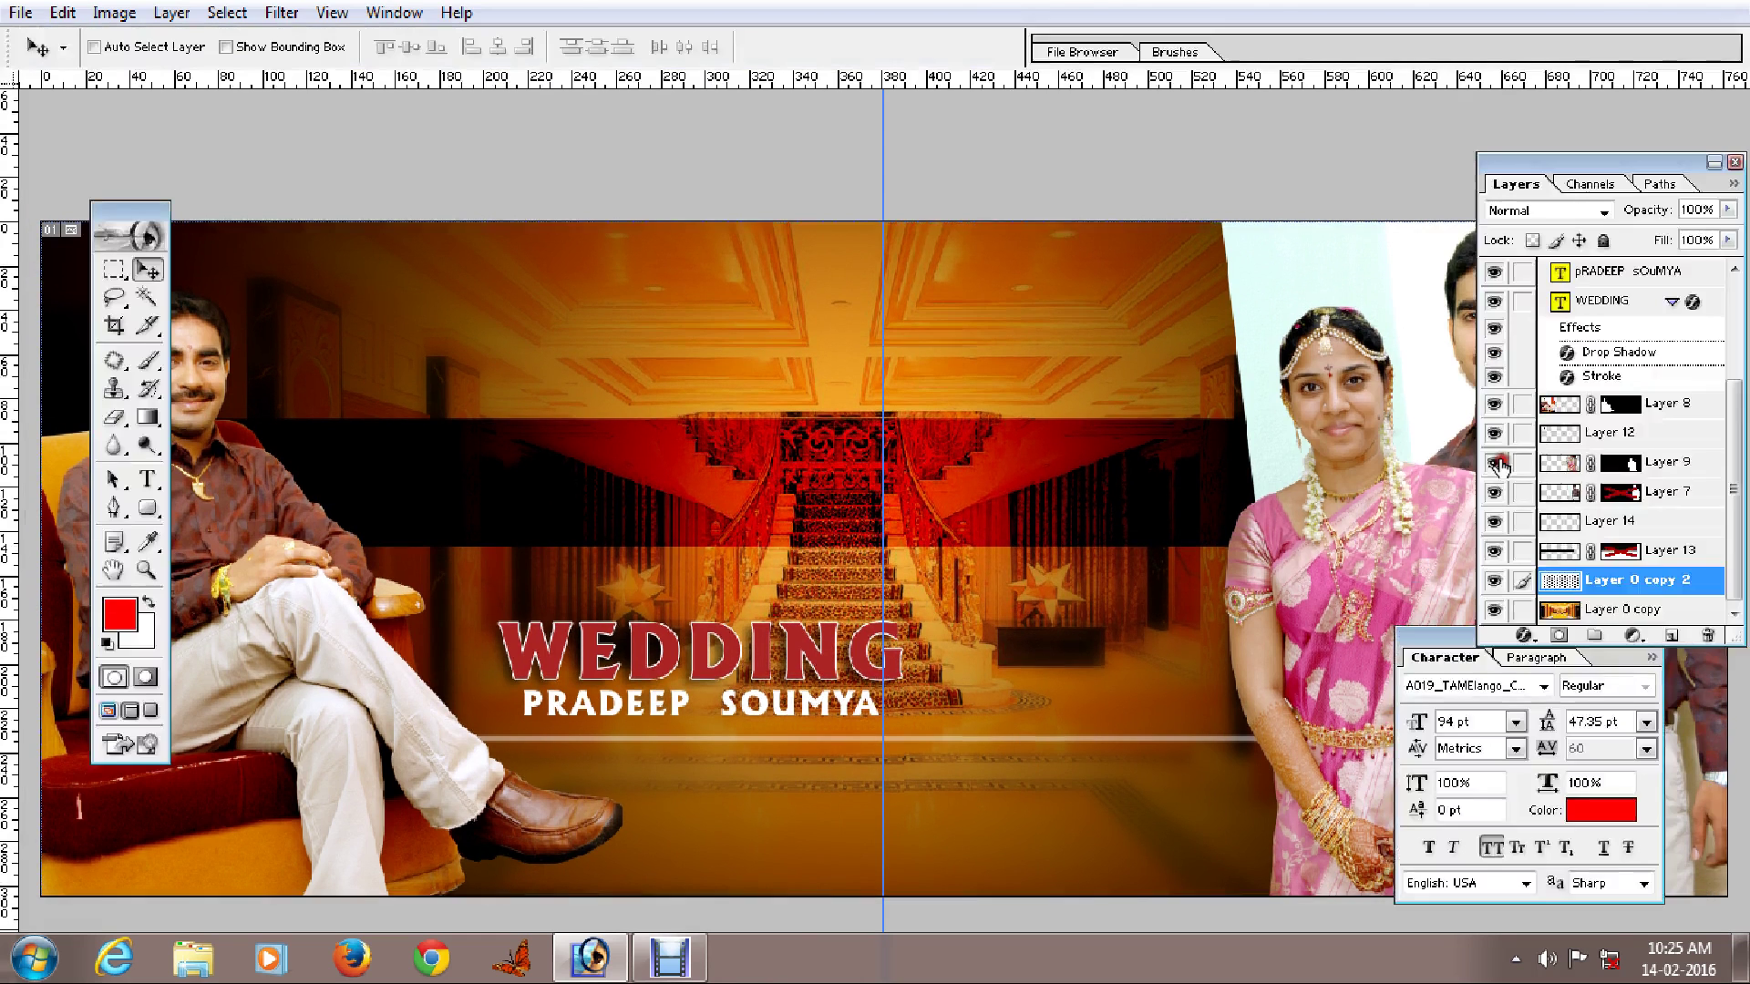
Try moving the Layer 0 copy 2 overlay to the right and undo the move.
right_click(994, 763)
left_click(1030, 785)
left_click_drag(1016, 797, 1210, 756)
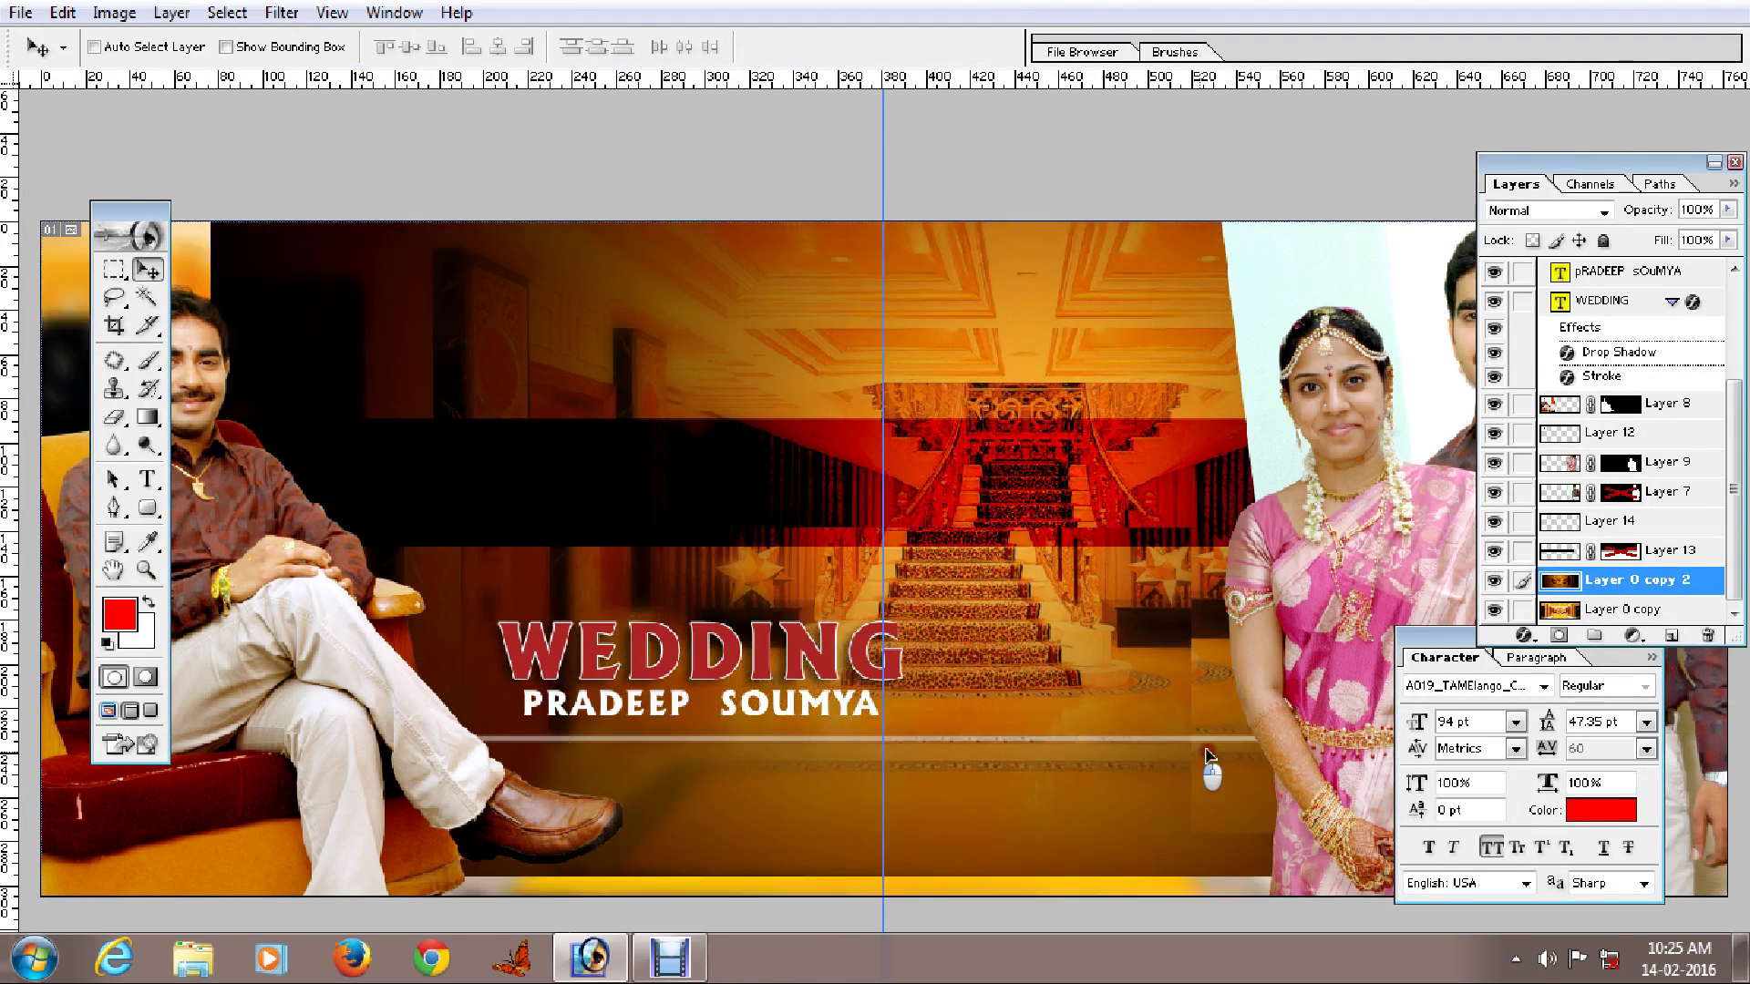
key("ctrl+z")
Move the Layer 0 copy 2 overlay up off the lower half of the page, and reposition the unmasked Layer 13 band.
right_click(1000, 752)
left_click(1040, 773)
left_click_drag(1038, 789, 1129, 325)
right_click(1089, 479)
left_click(1122, 511)
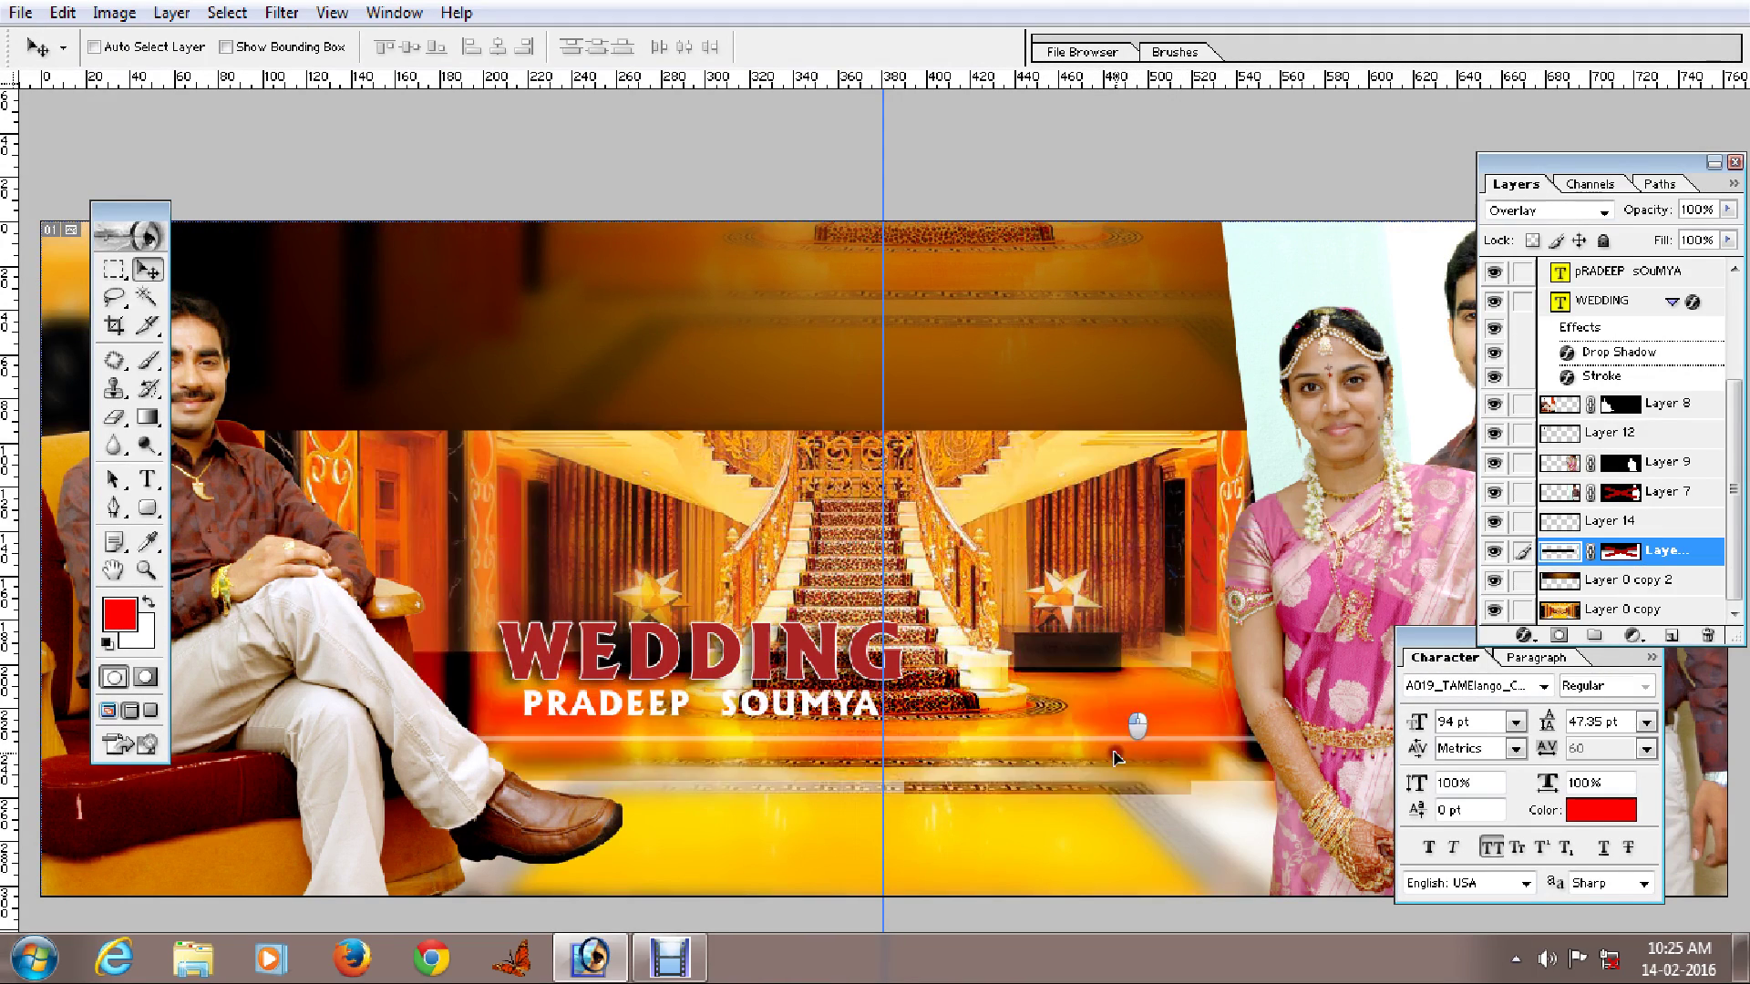
mouse_move(1087, 499)
left_mouse_down()
mouse_move(1111, 843)
mouse_move(1102, 513)
left_mouse_up()
Step back through the history until the deleted layers return and the bride's unmasked photo is back beside the standing man.
key("ctrl+alt+z")
key("ctrl+alt+z")
key("ctrl+alt+z")
key("ctrl+alt+z")
key("ctrl+alt+z")
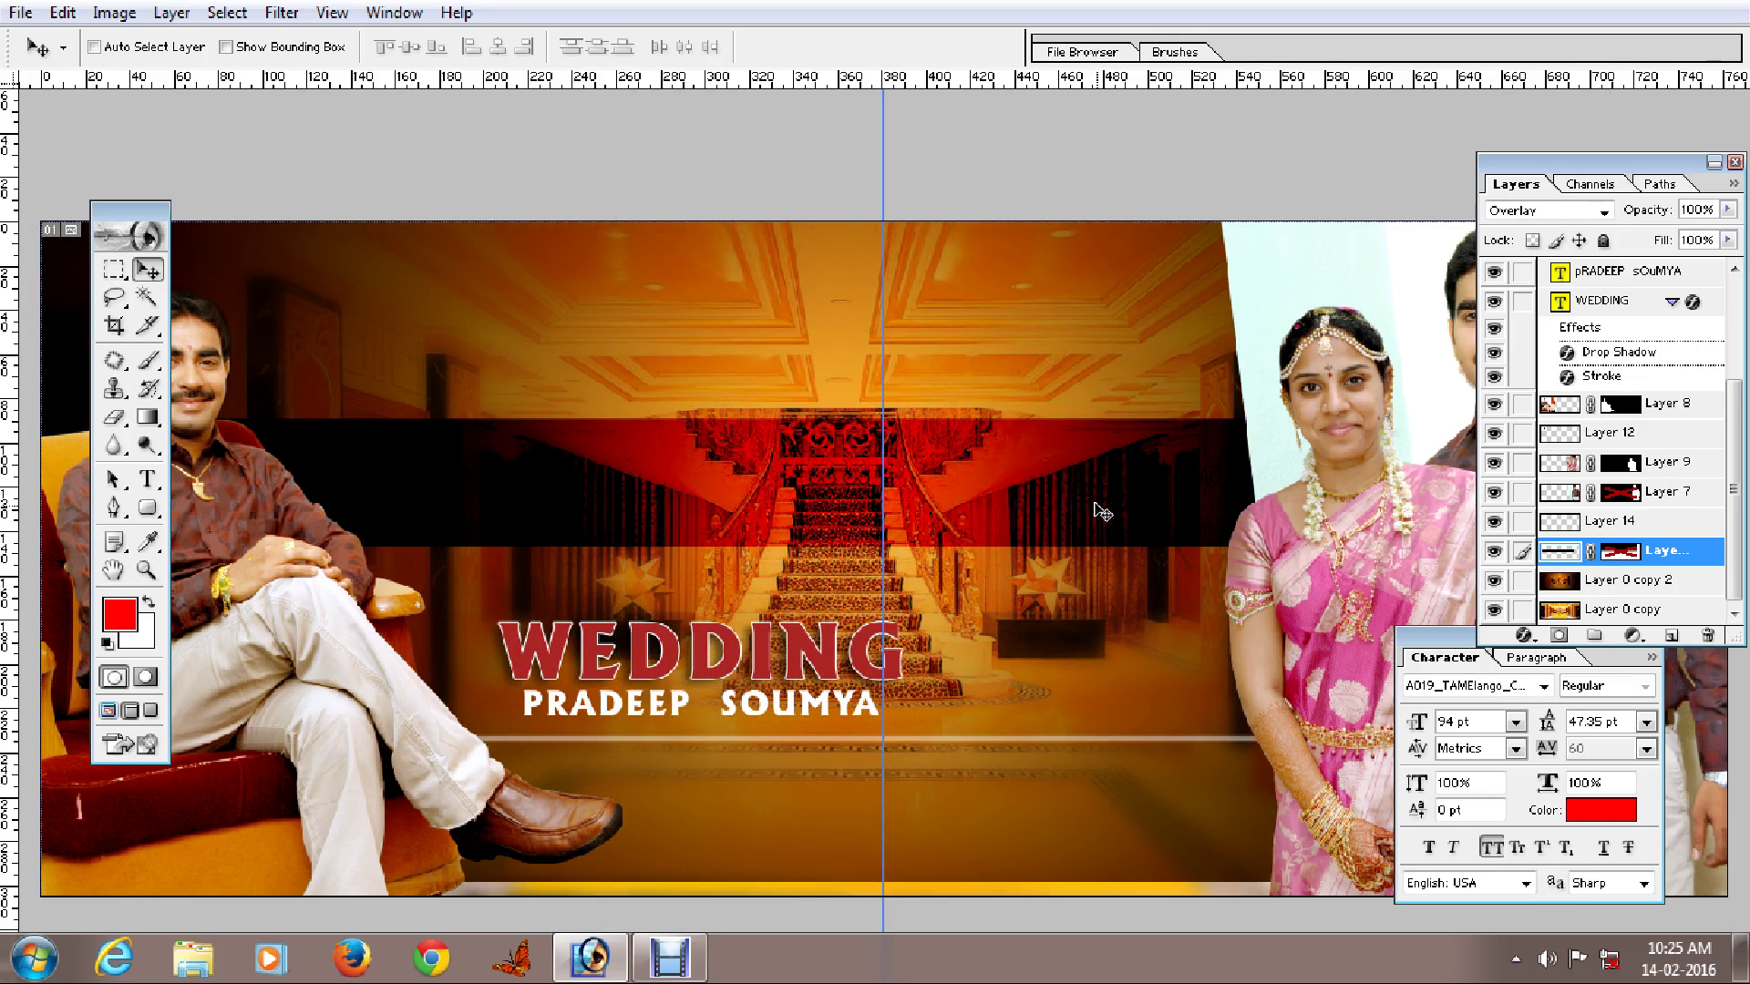
key("ctrl+alt+z")
key("ctrl+alt+z")
key("ctrl+alt+z")
key("ctrl+alt+z")
key("ctrl+alt+z")
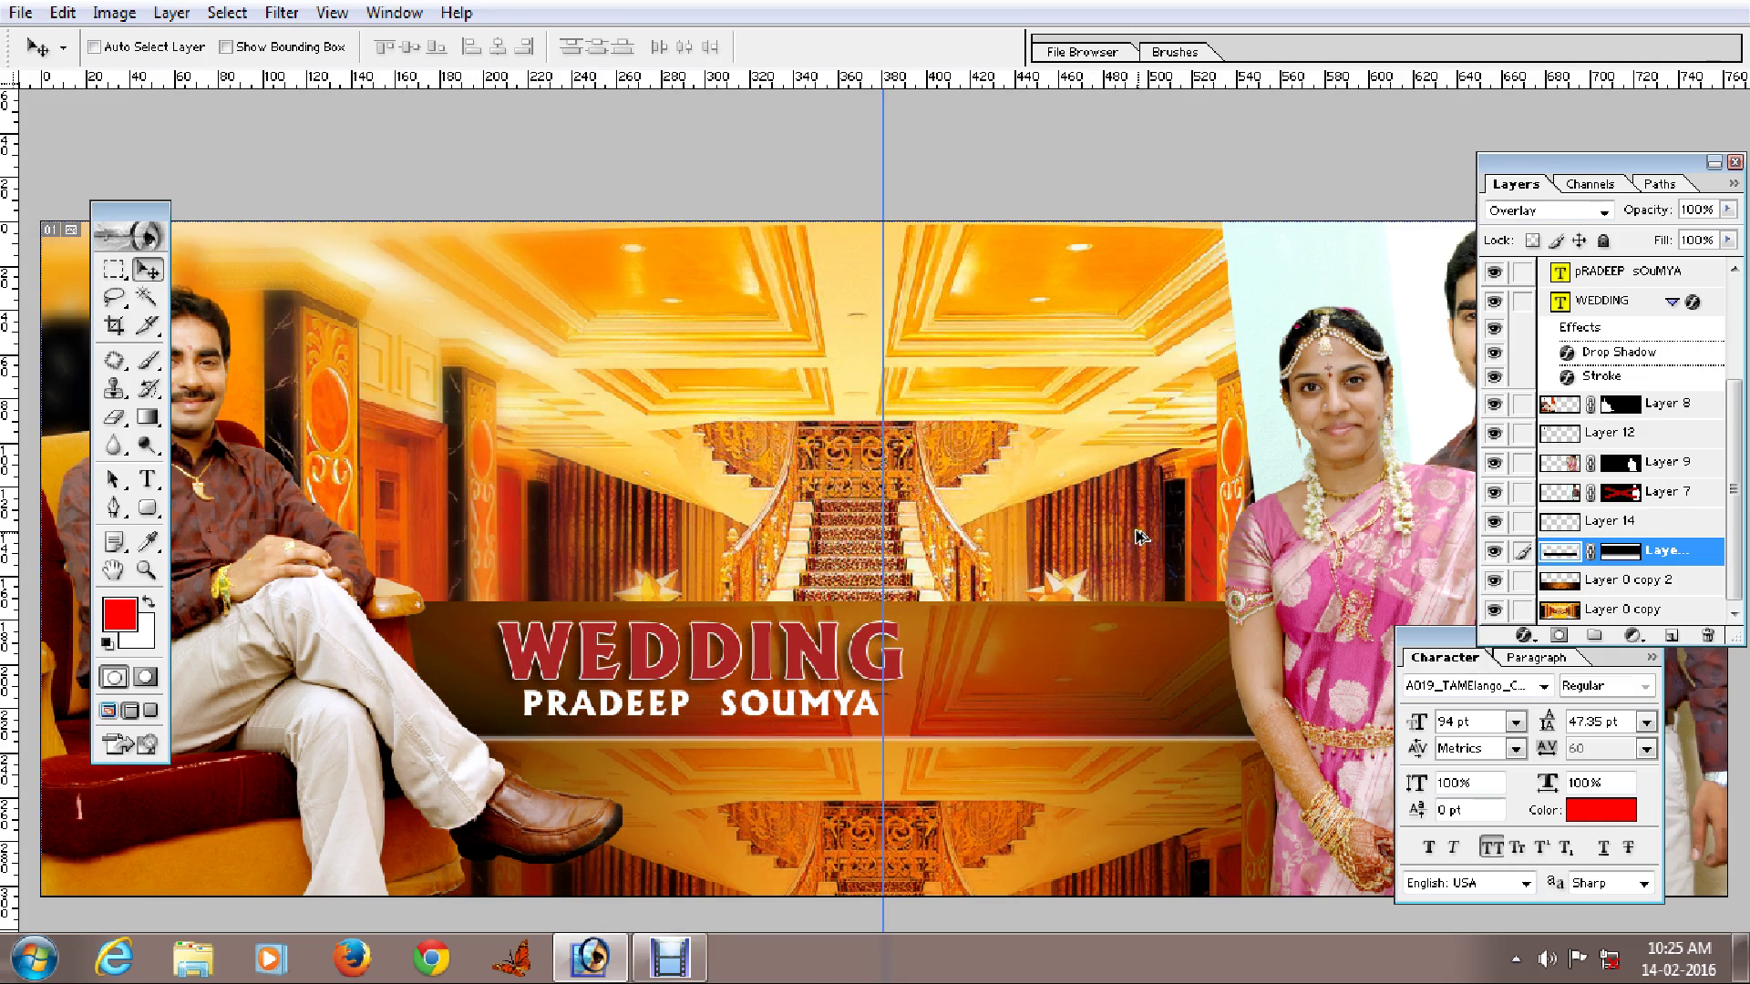
key("ctrl+alt+z")
key("ctrl+alt+z")
key("ctrl+alt+z")
key("ctrl+alt+z")
key("ctrl+alt+z")
key("ctrl+alt+z")
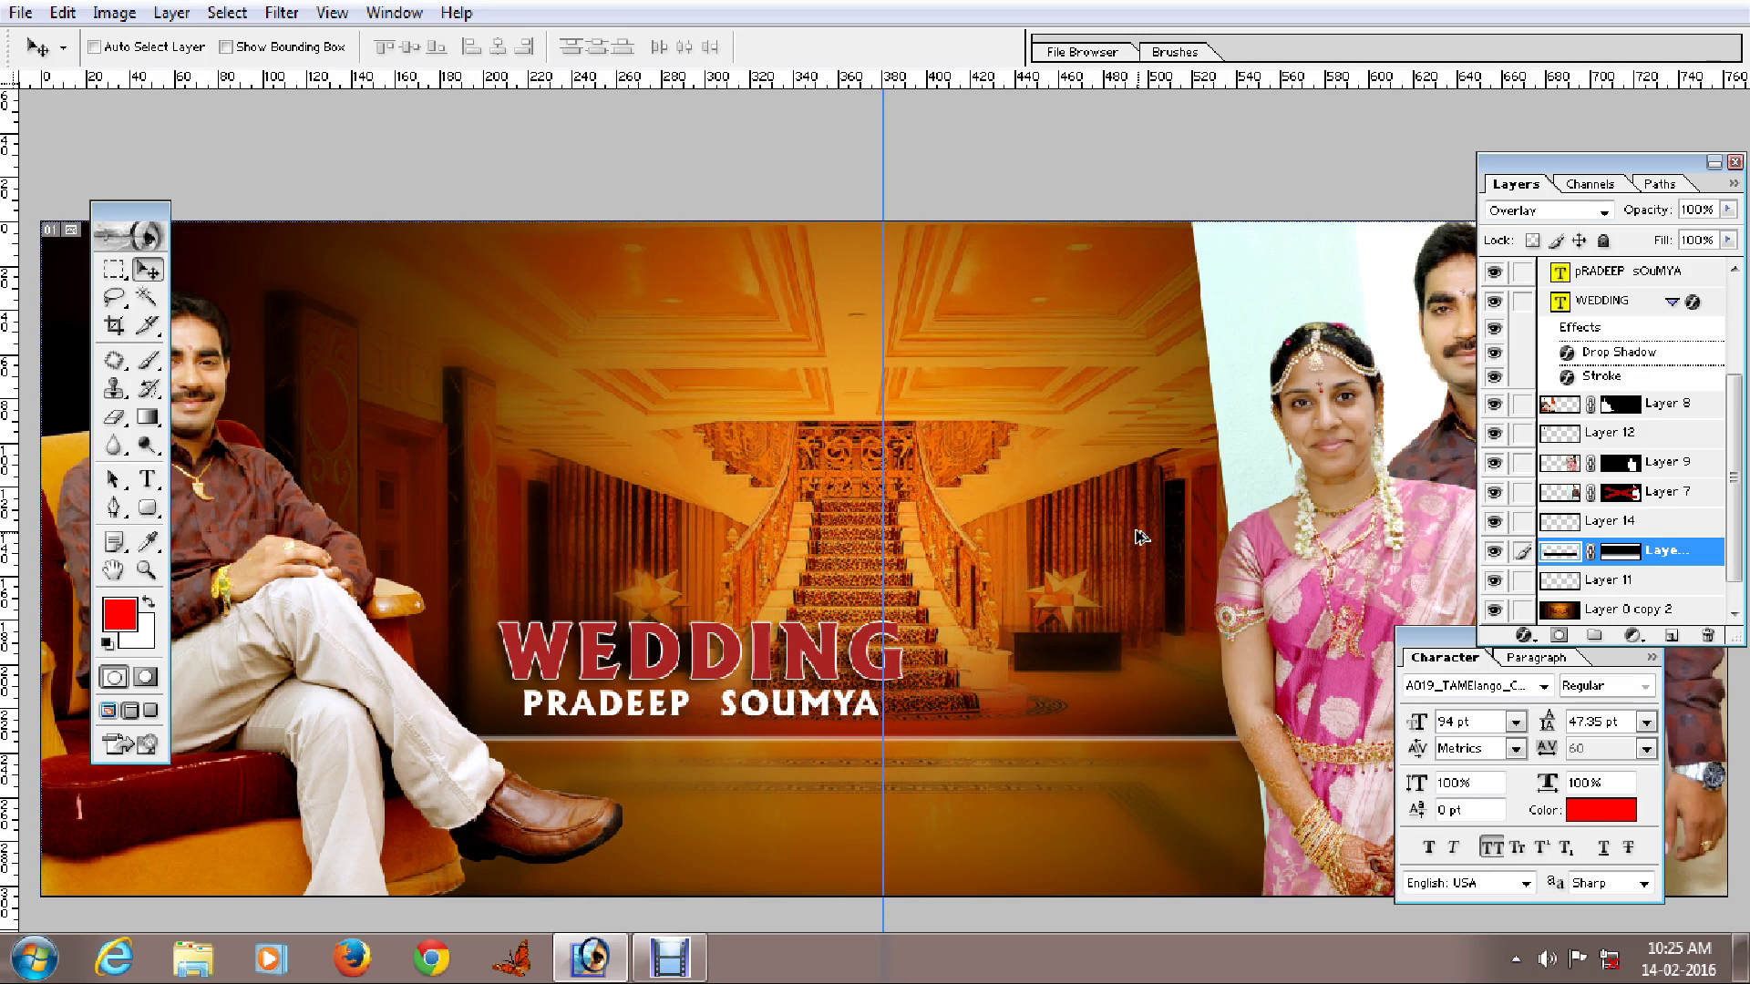
key("ctrl+alt+z")
key("ctrl+alt+z")
key("ctrl+alt+z")
key("ctrl+alt+z")
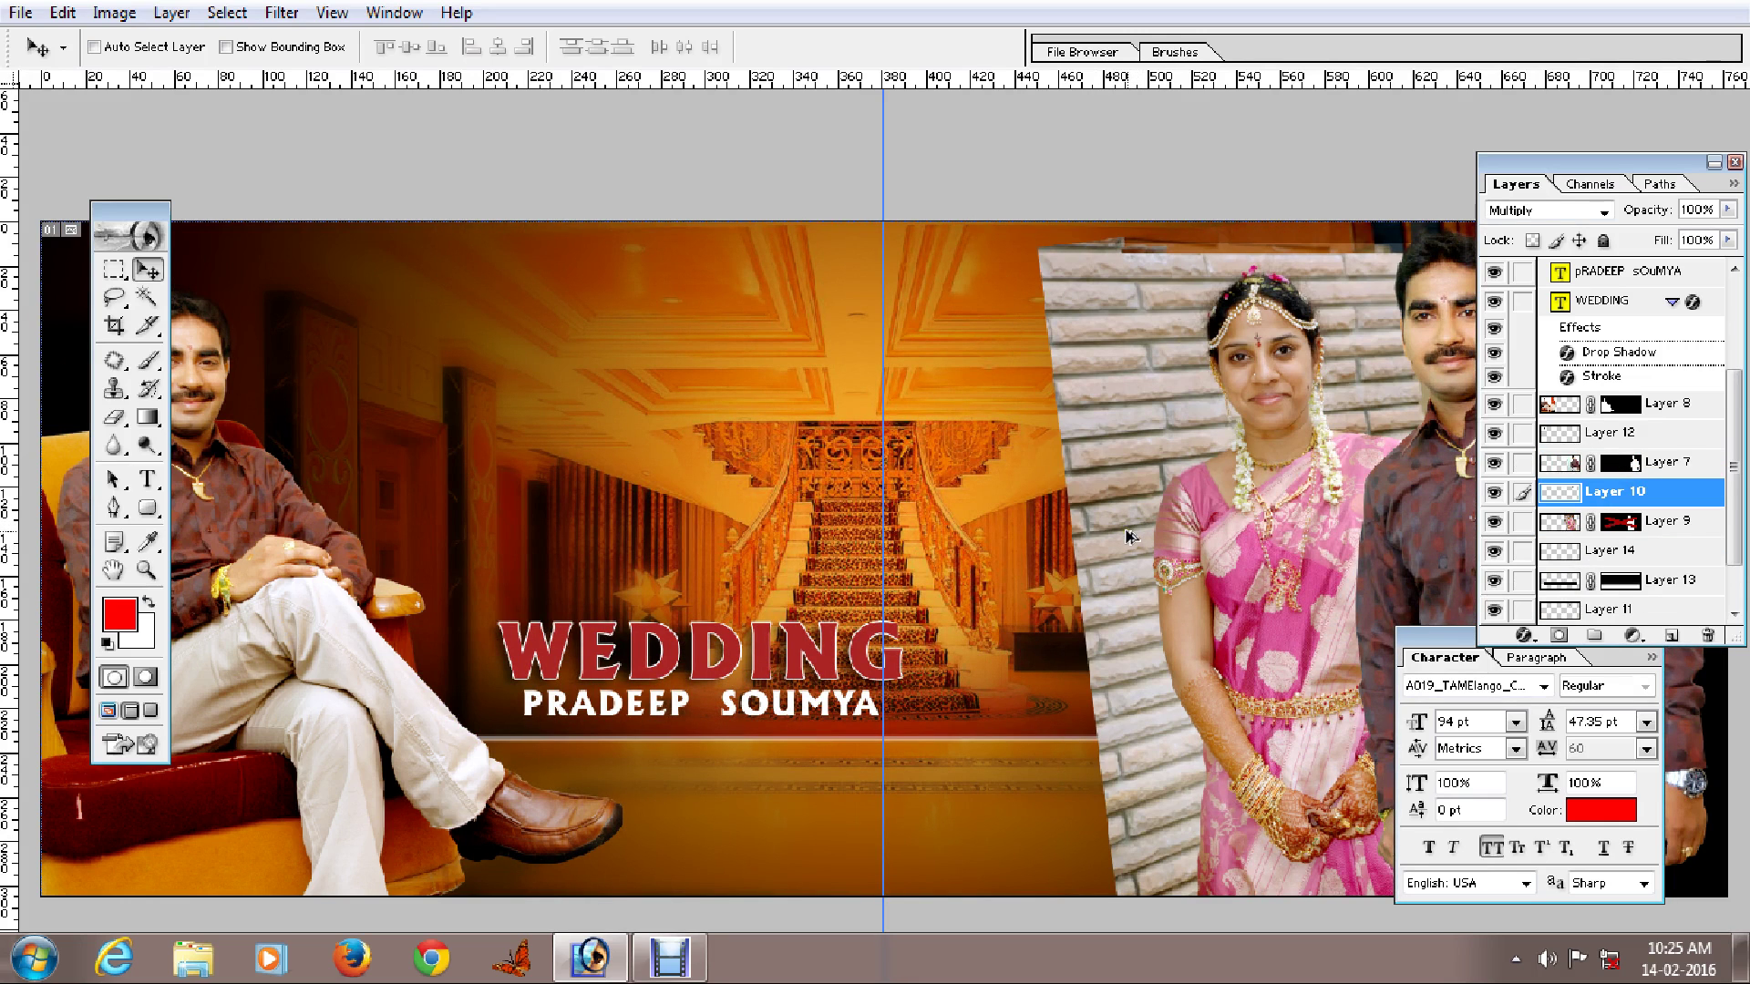
Select the bride's Layer 9 photo and re-enable its layer mask.
key("Tab")
key("Tab")
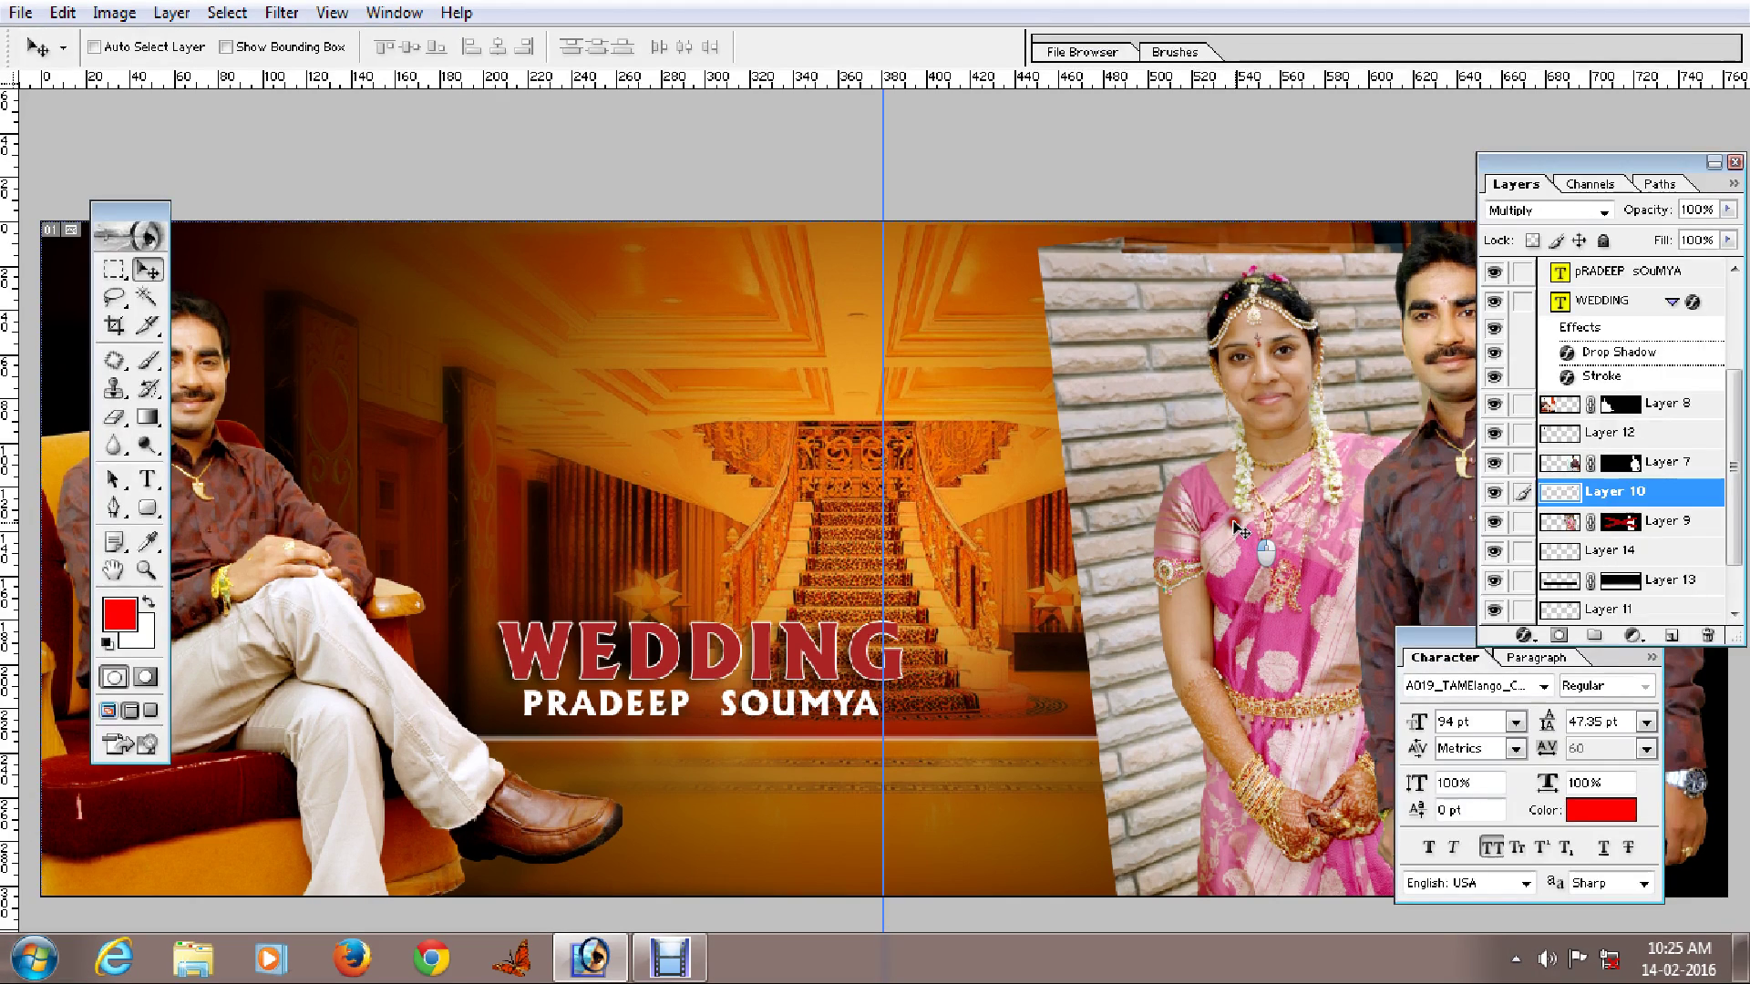
right_click(1317, 547)
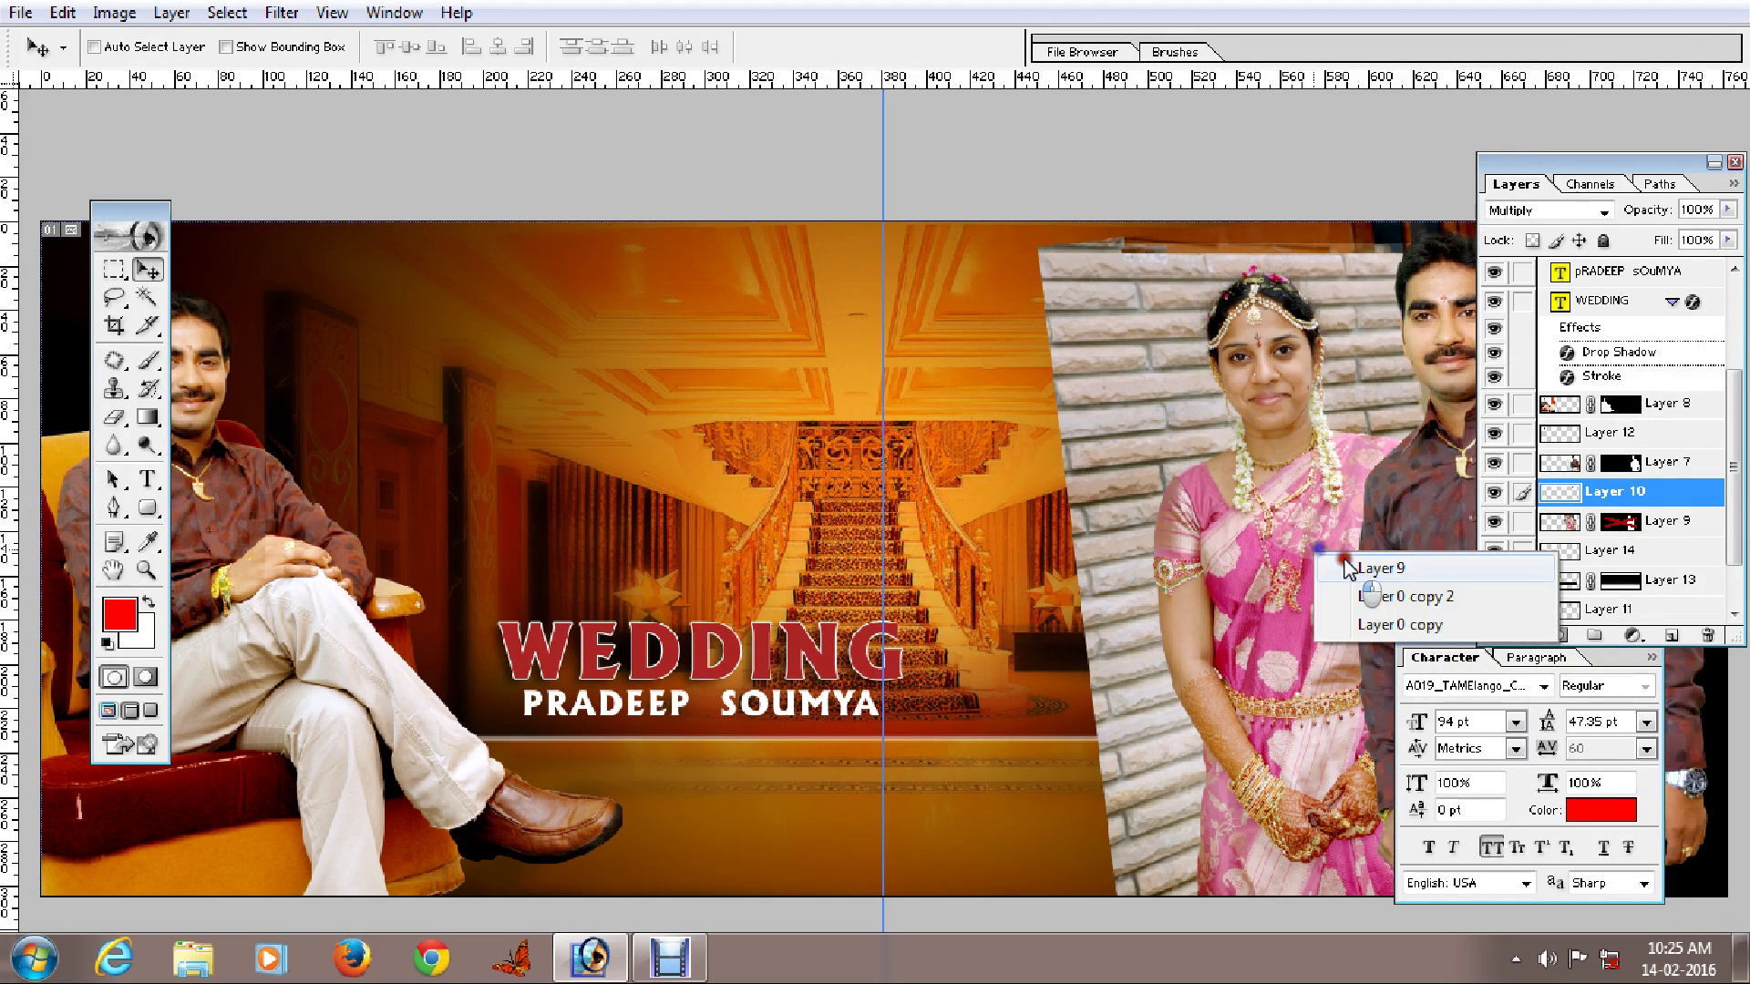
left_click(1344, 558)
right_click(1619, 520)
left_click(1500, 751)
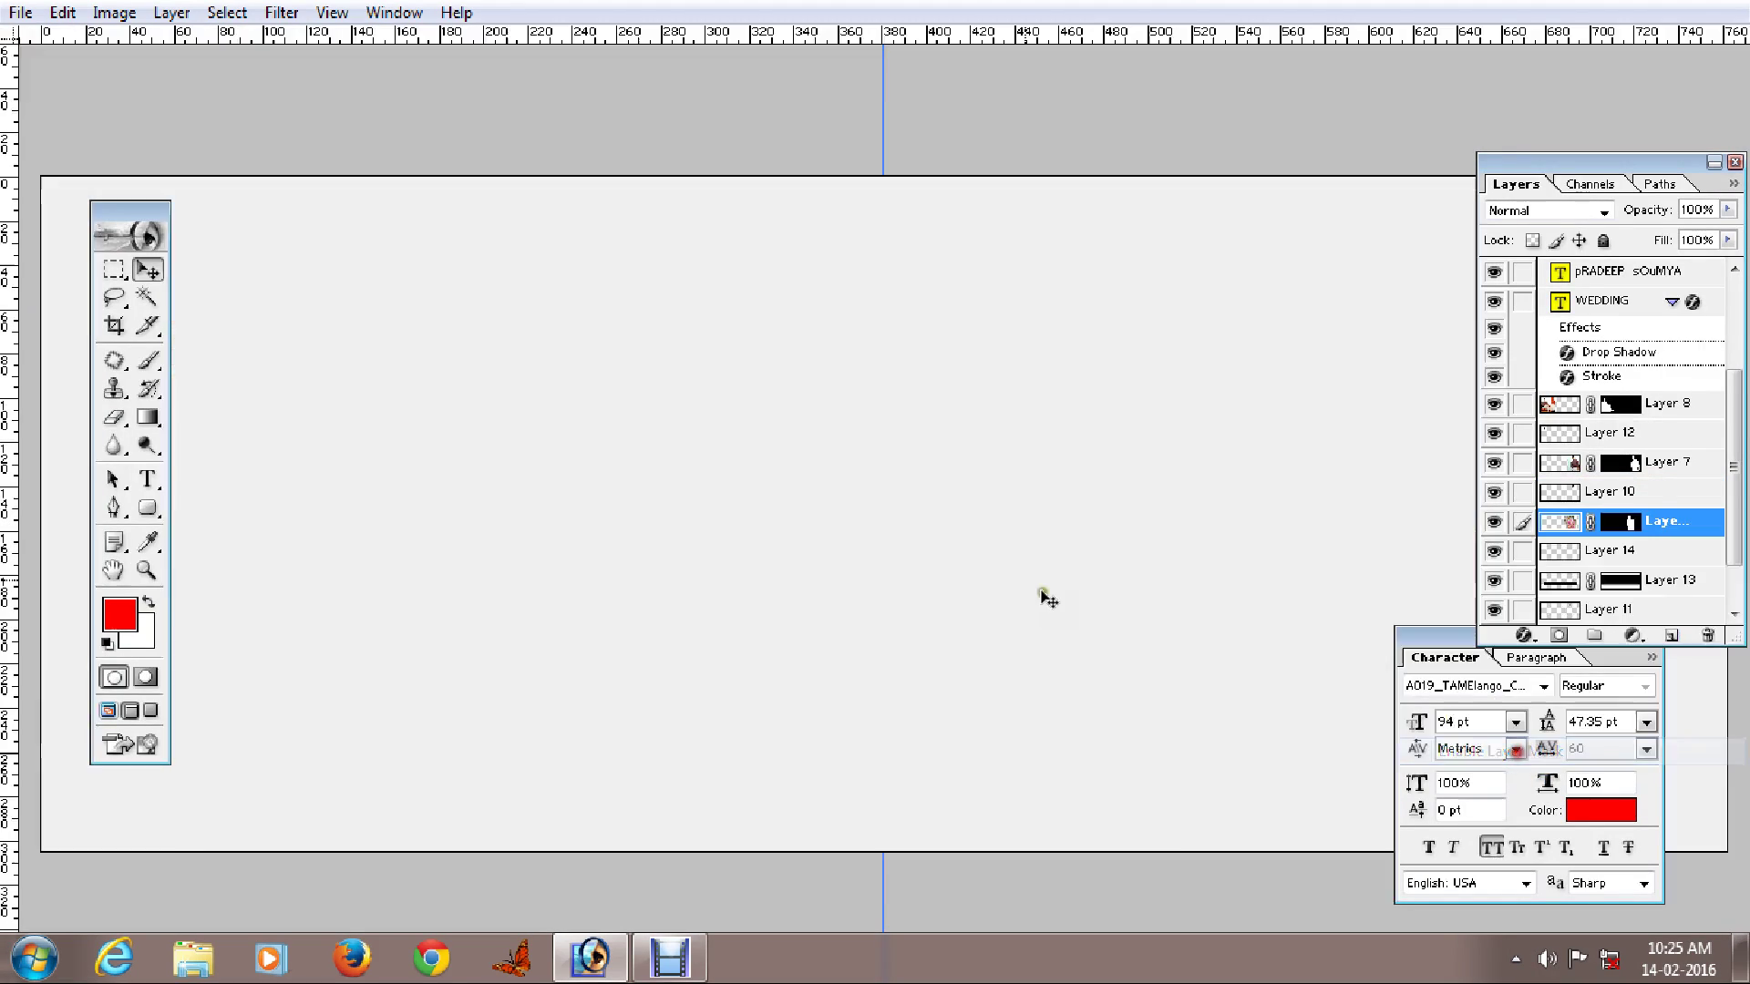
Try moving the dark Layer 0 copy 2 overlay right, undo the move, and delete that layer.
key("Tab")
right_click(706, 448)
left_click(740, 468)
left_click_drag(742, 456, 1321, 588)
key("ctrl+z")
key("alt+l")
key("l")
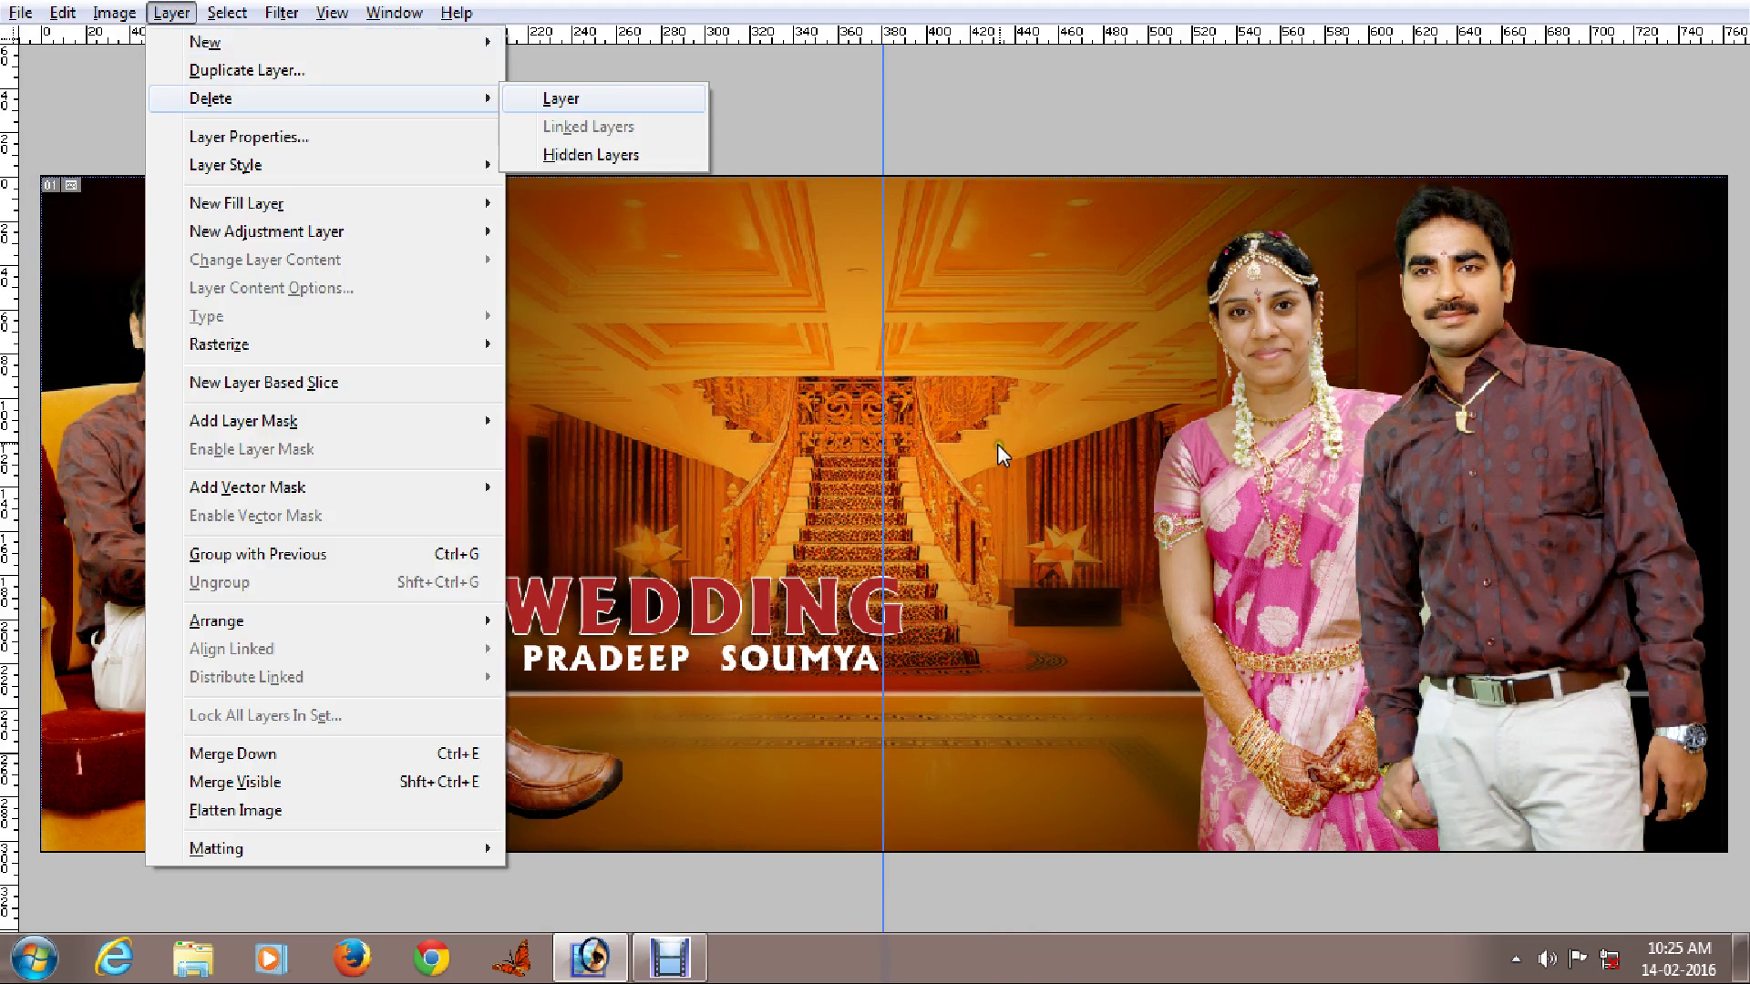
key("l")
Select the bright Layer 0 copy staircase background and delete it.
right_click(705, 293)
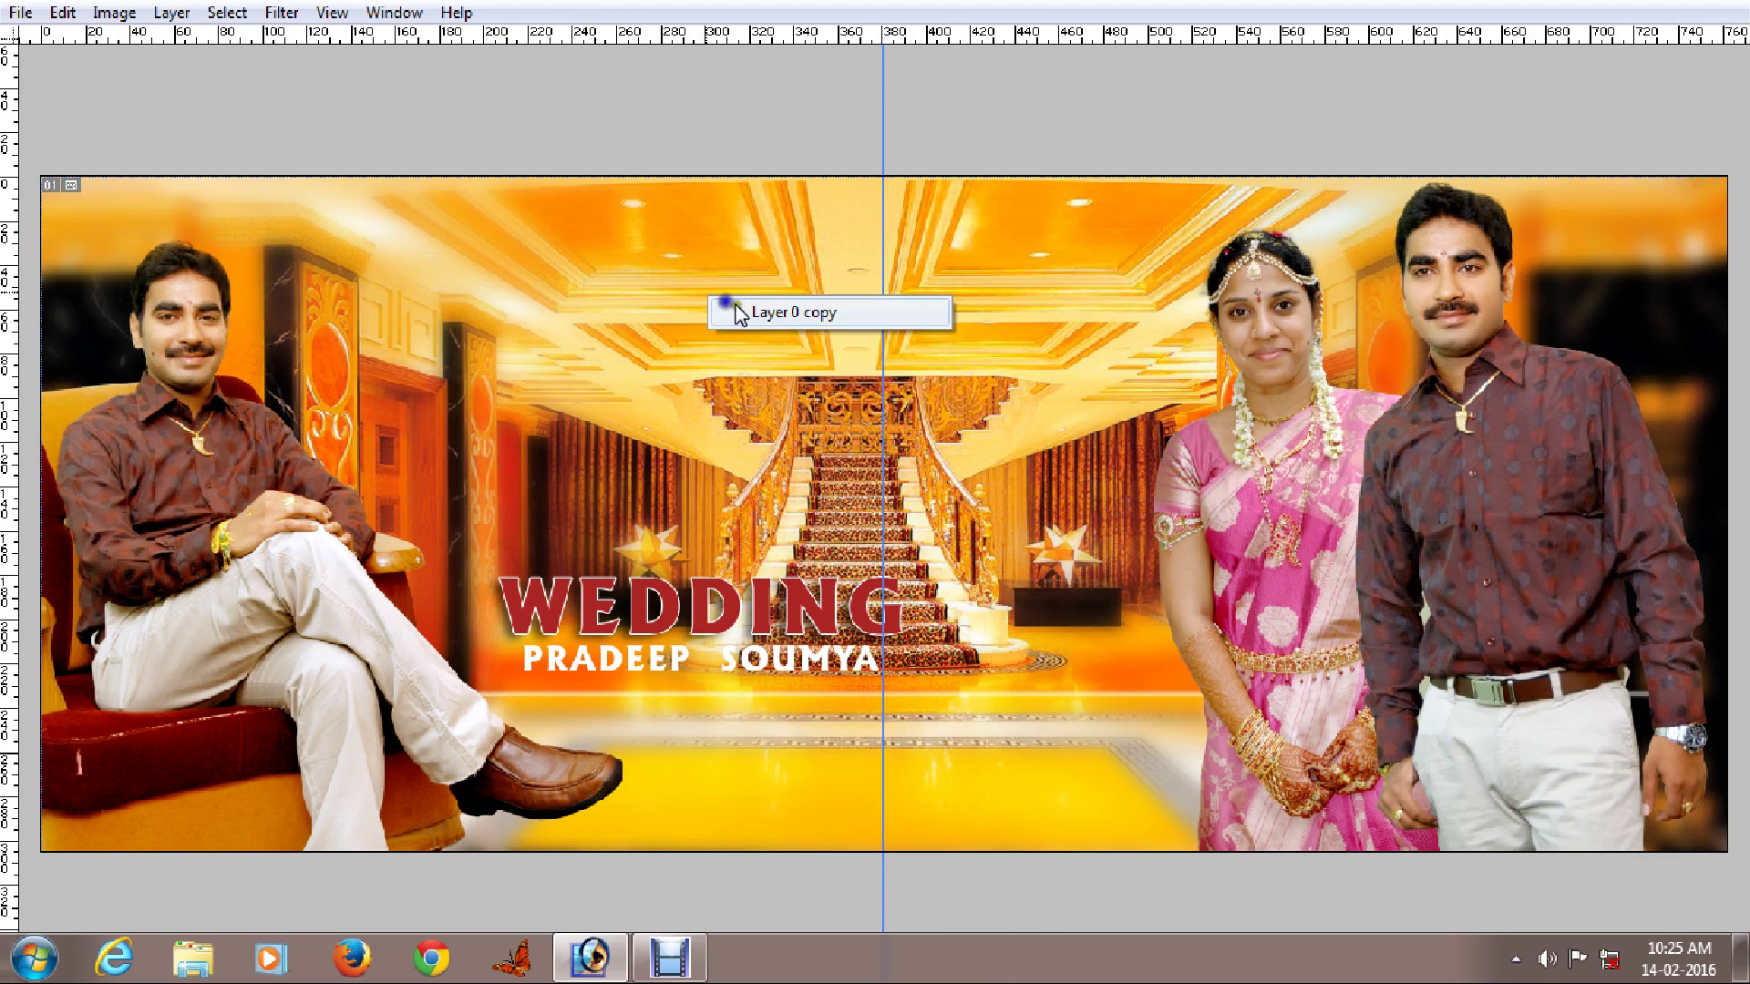
left_click(732, 312)
left_click_drag(715, 319, 882, 306)
key("alt+l")
key("l")
key("Return")
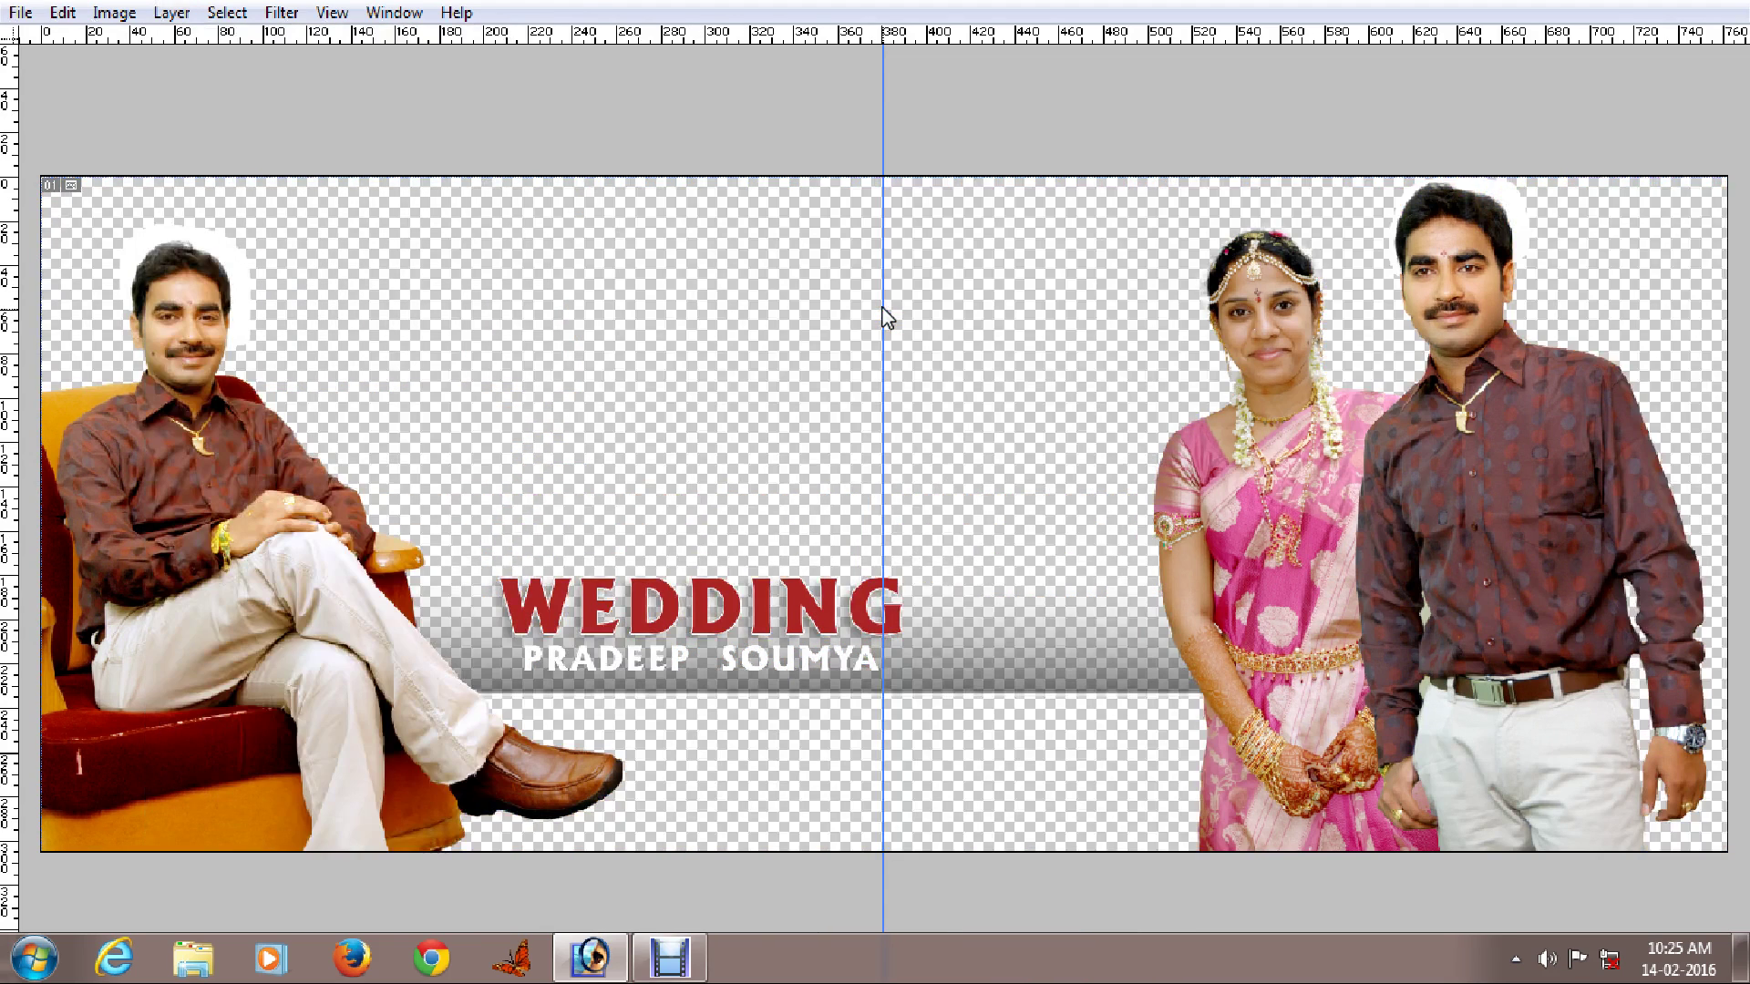
Select the Layer 13 gradient band behind the title and disable its layer mask.
right_click(943, 688)
left_click(979, 703)
left_click_drag(979, 703, 986, 635)
key("F7")
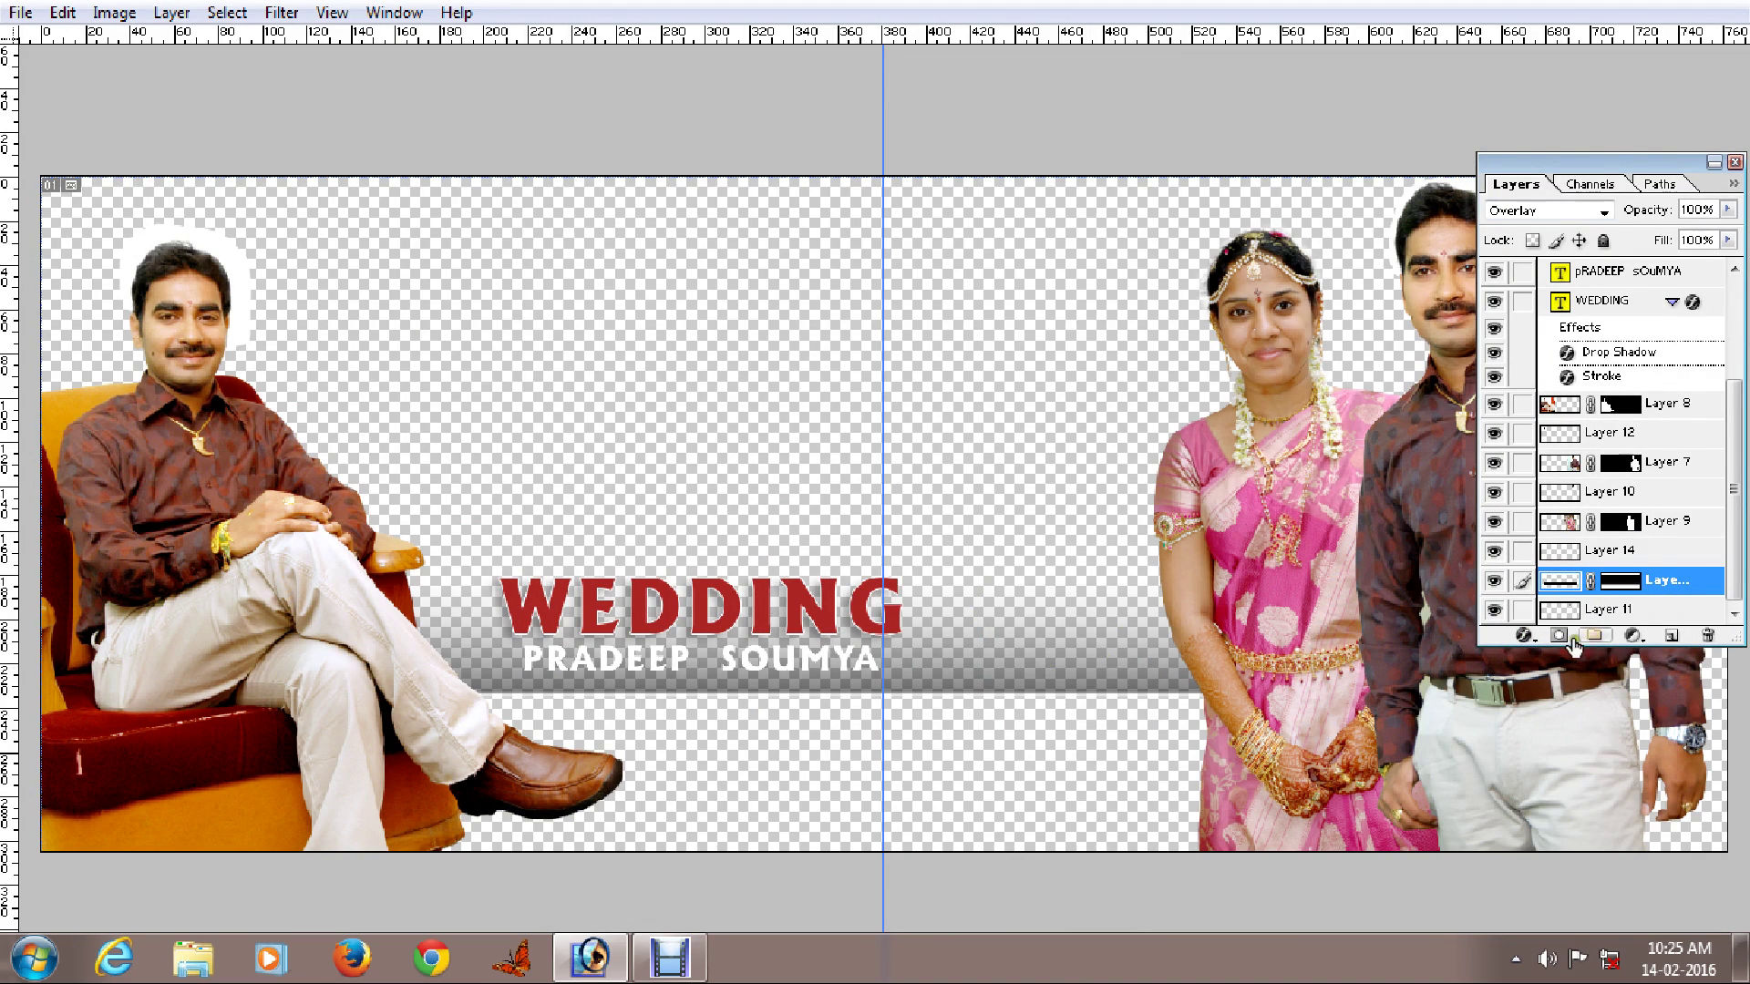
right_click(1627, 584)
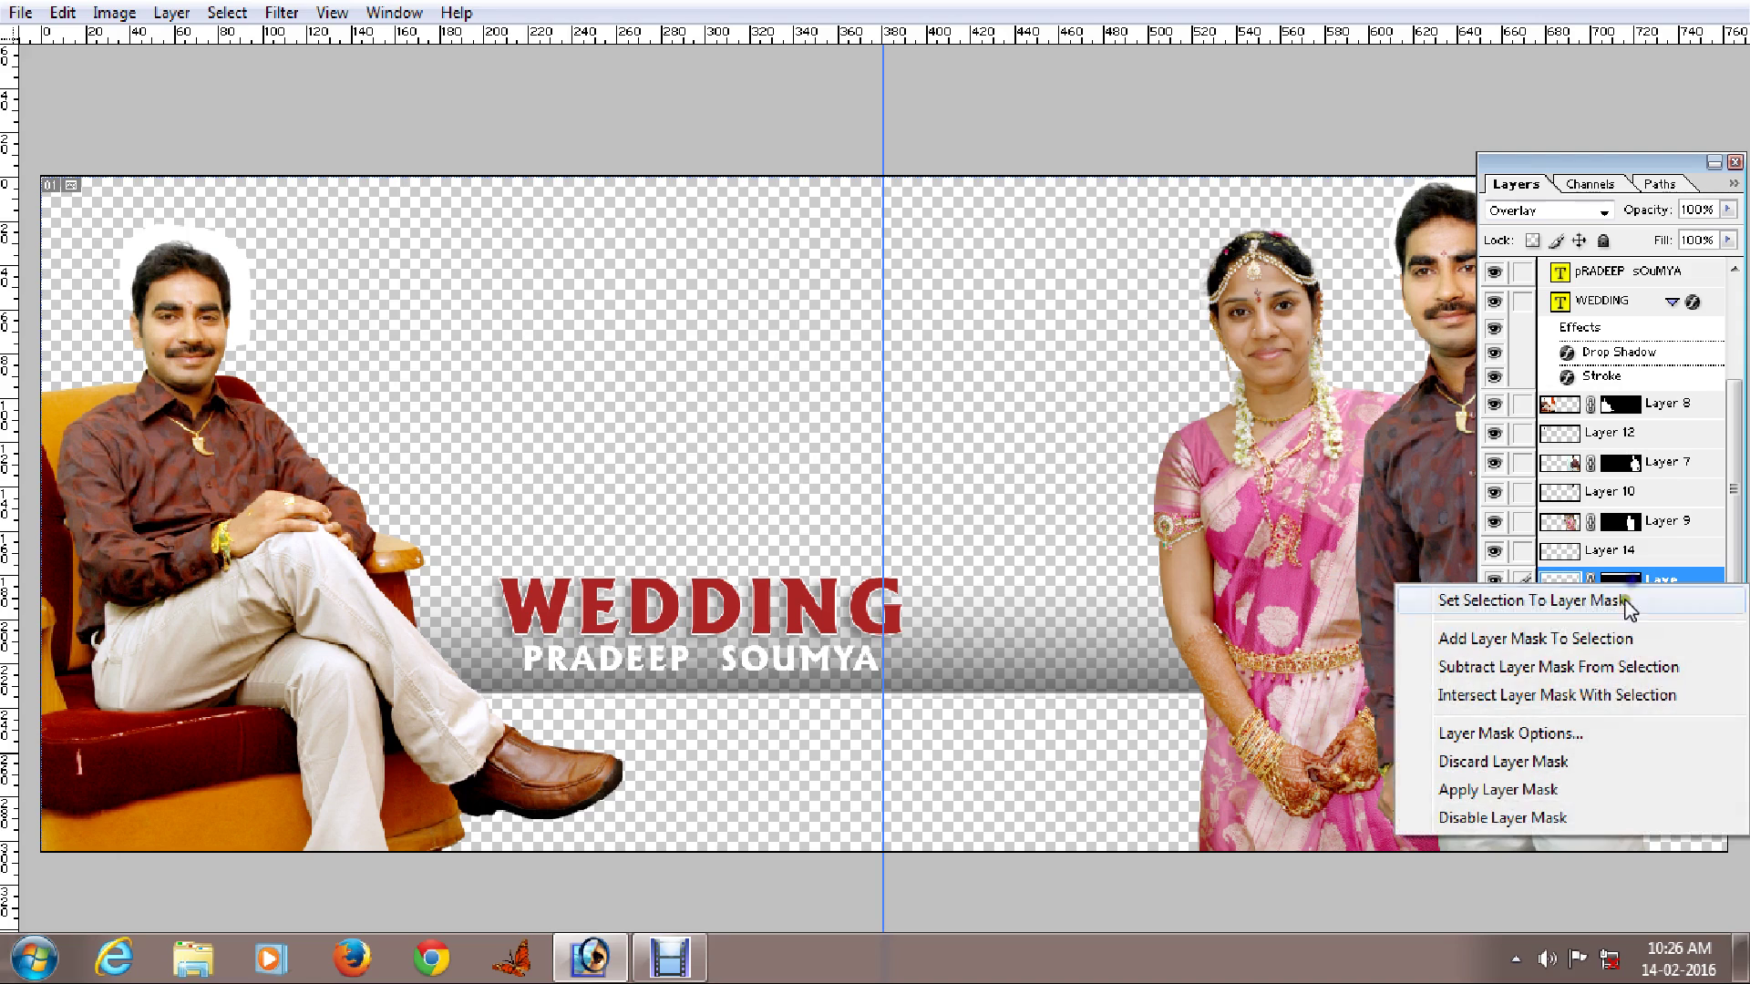
left_click(1520, 818)
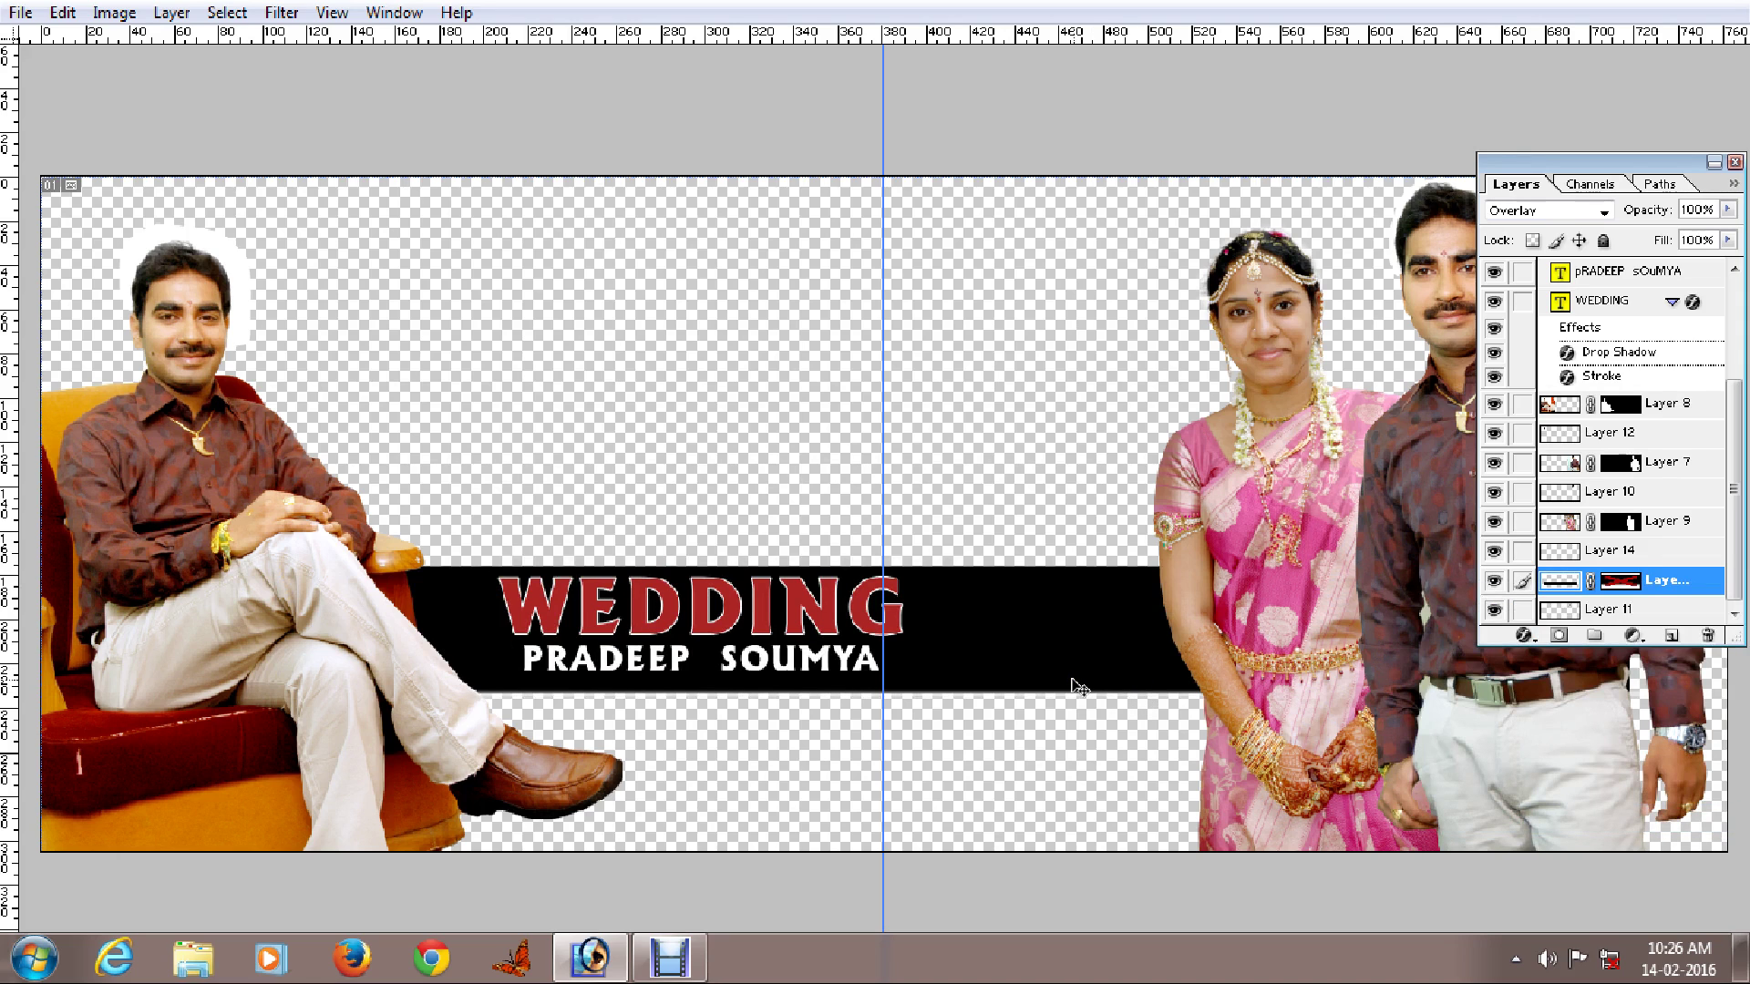
Try moving the unmasked Layer 13 band up, undo the move, and re-enable its layer mask.
left_click_drag(1088, 698, 1088, 603)
key("ctrl+z")
left_click(1621, 591, "shift")
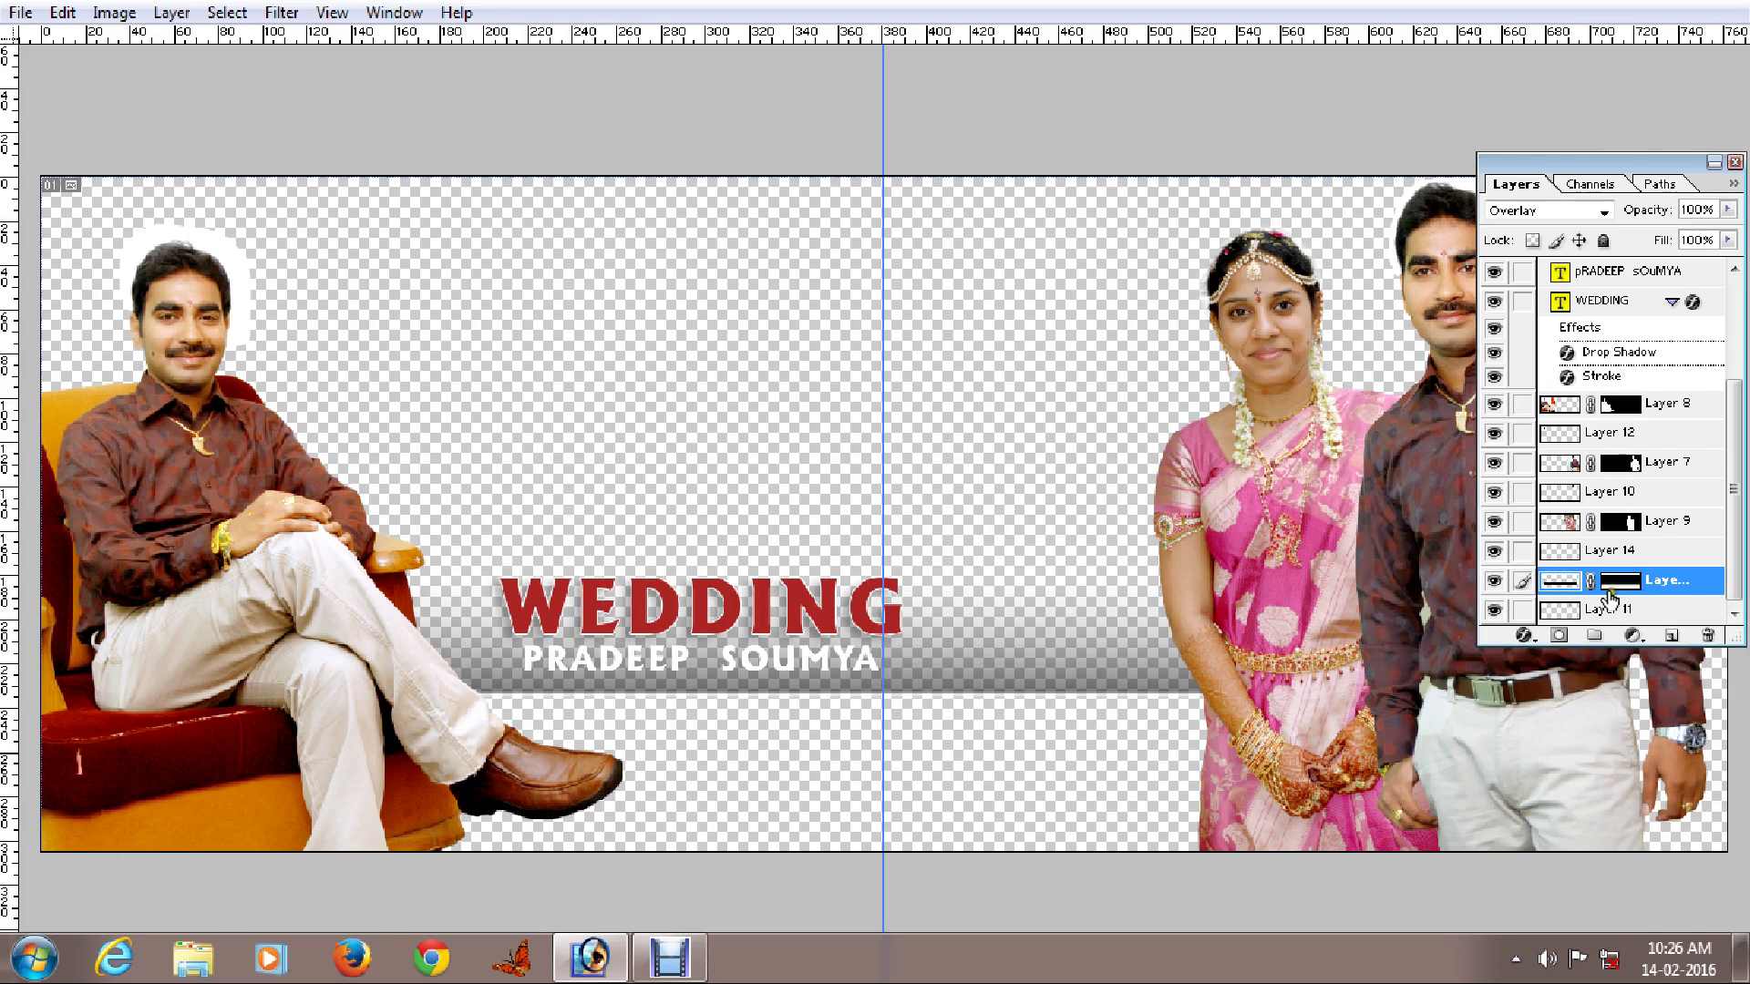
key("Tab")
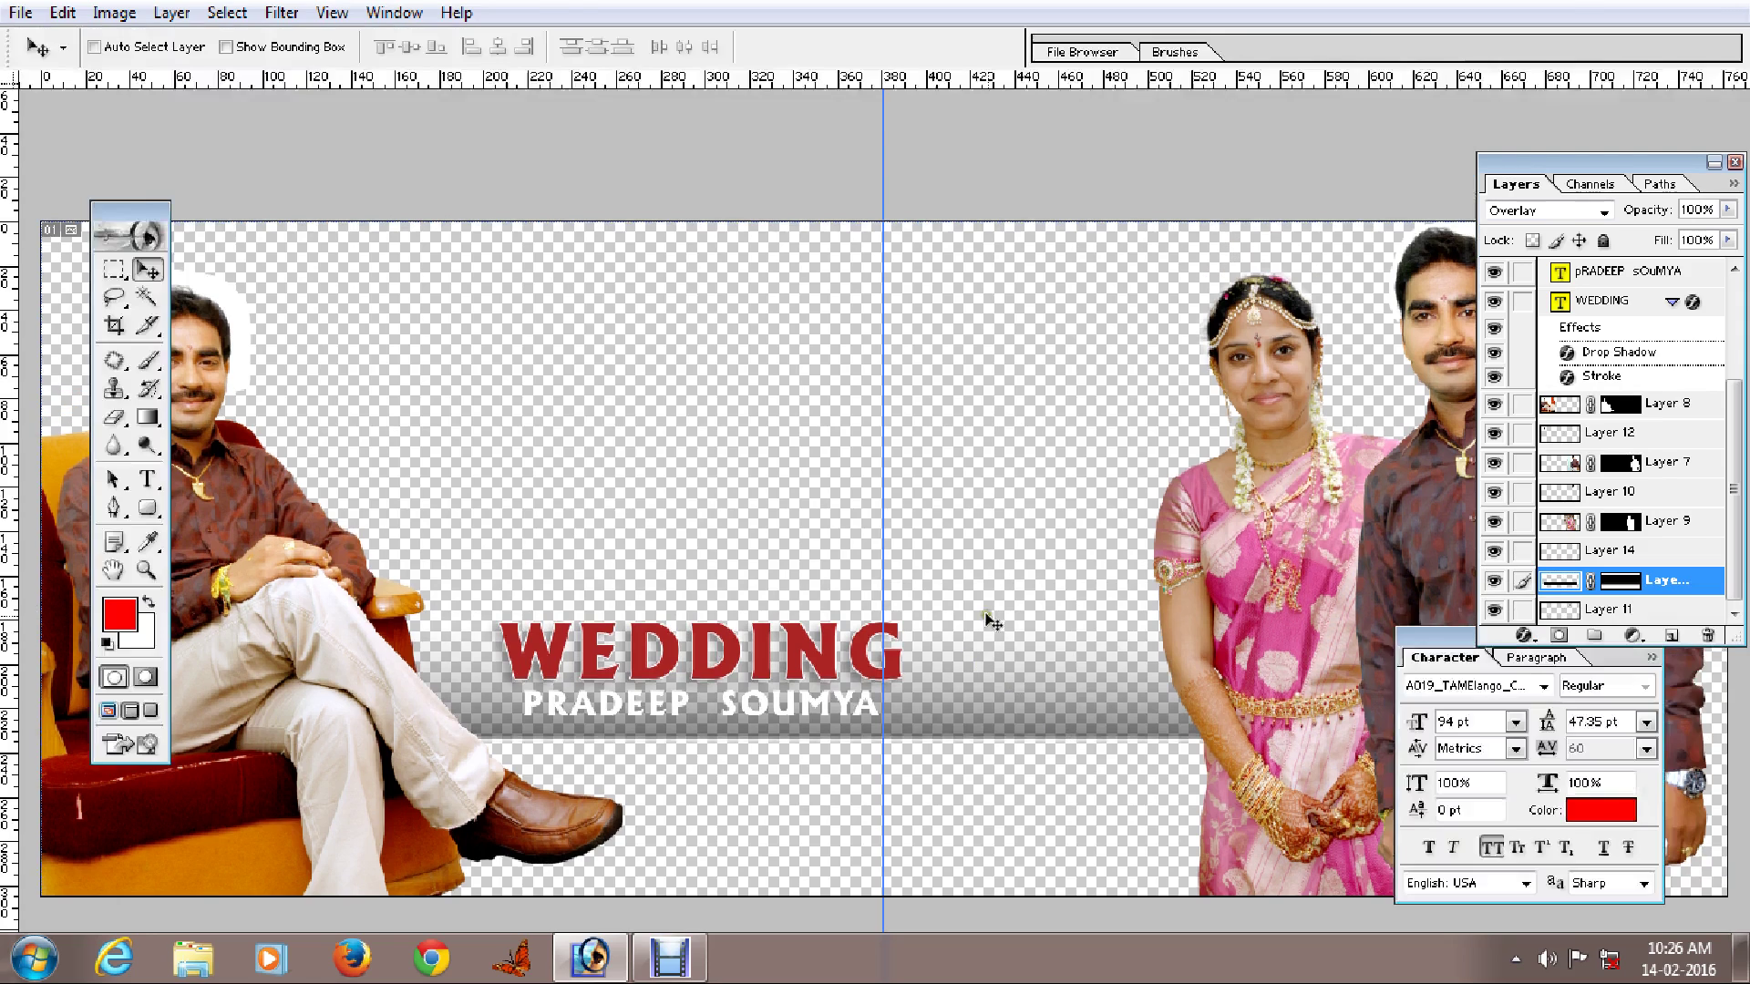
Select the seated man's photo, try moving it right, and undo the move.
key("Tab")
right_click(222, 572)
left_click(222, 573)
left_click_drag(163, 572, 498, 539)
key("ctrl+z")
Zoom in on the bride and the standing man to examine the masked edges around their heads.
key("z")
right_click(297, 476)
left_click(337, 495)
key("Tab")
key("Tab")
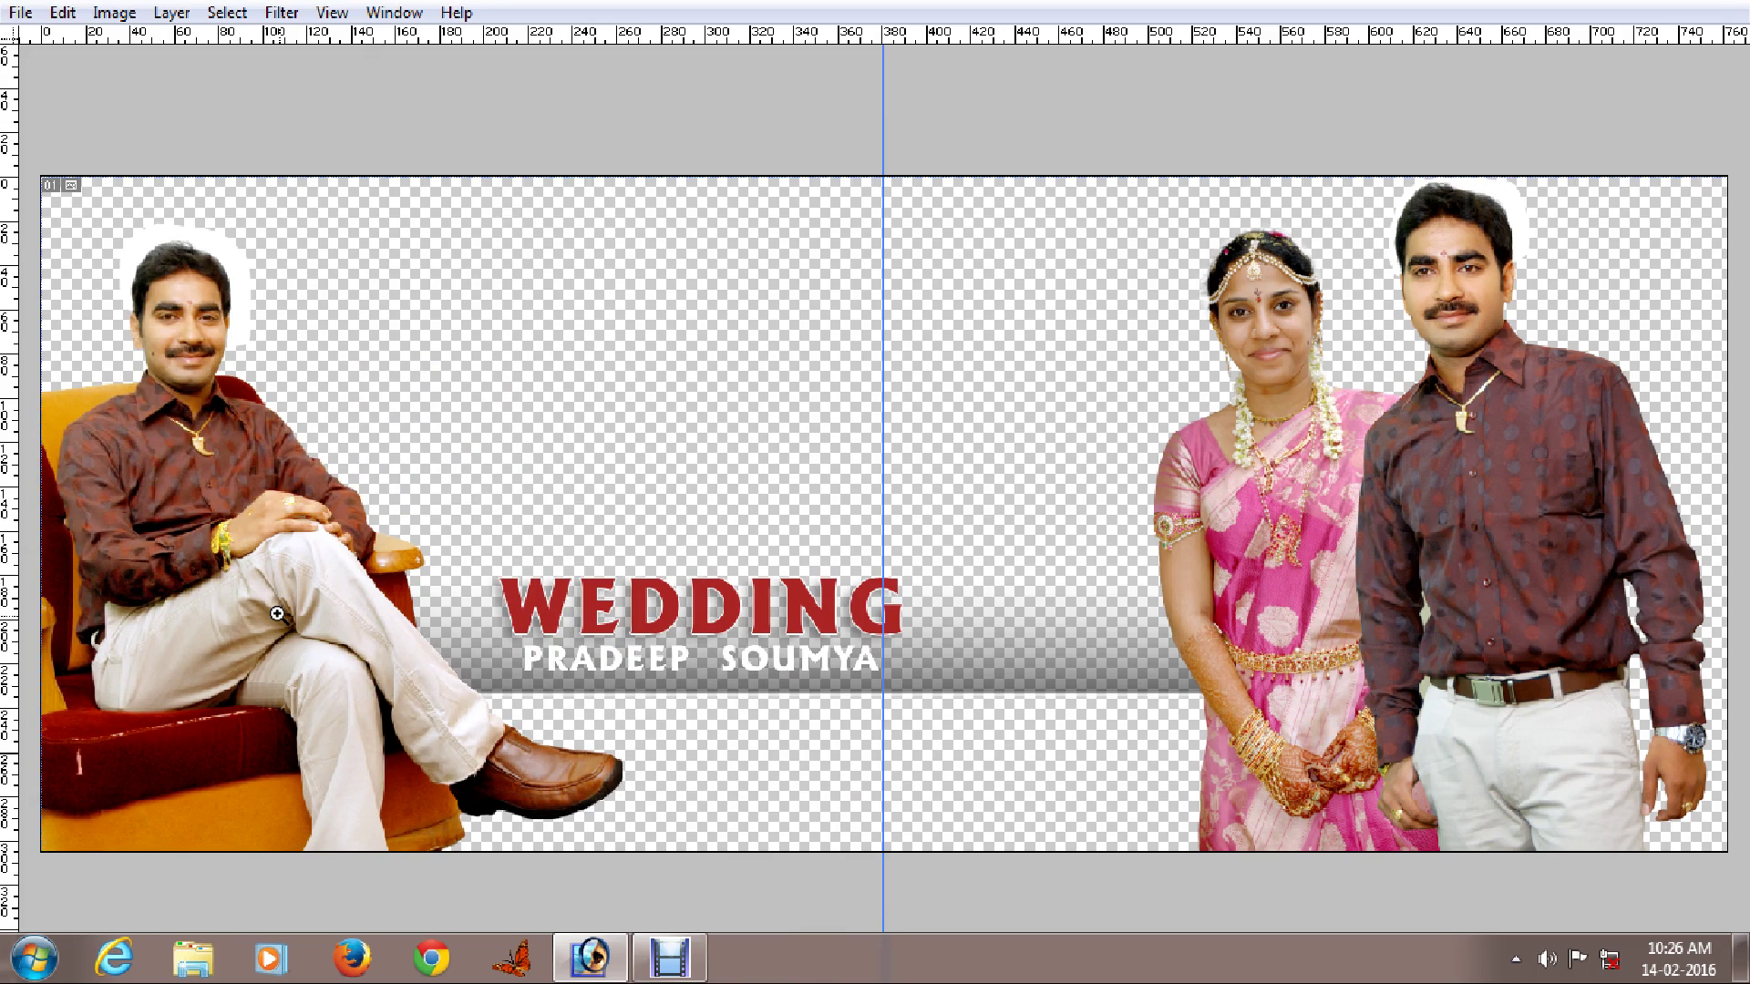
left_click_drag(1210, 187, 1632, 500)
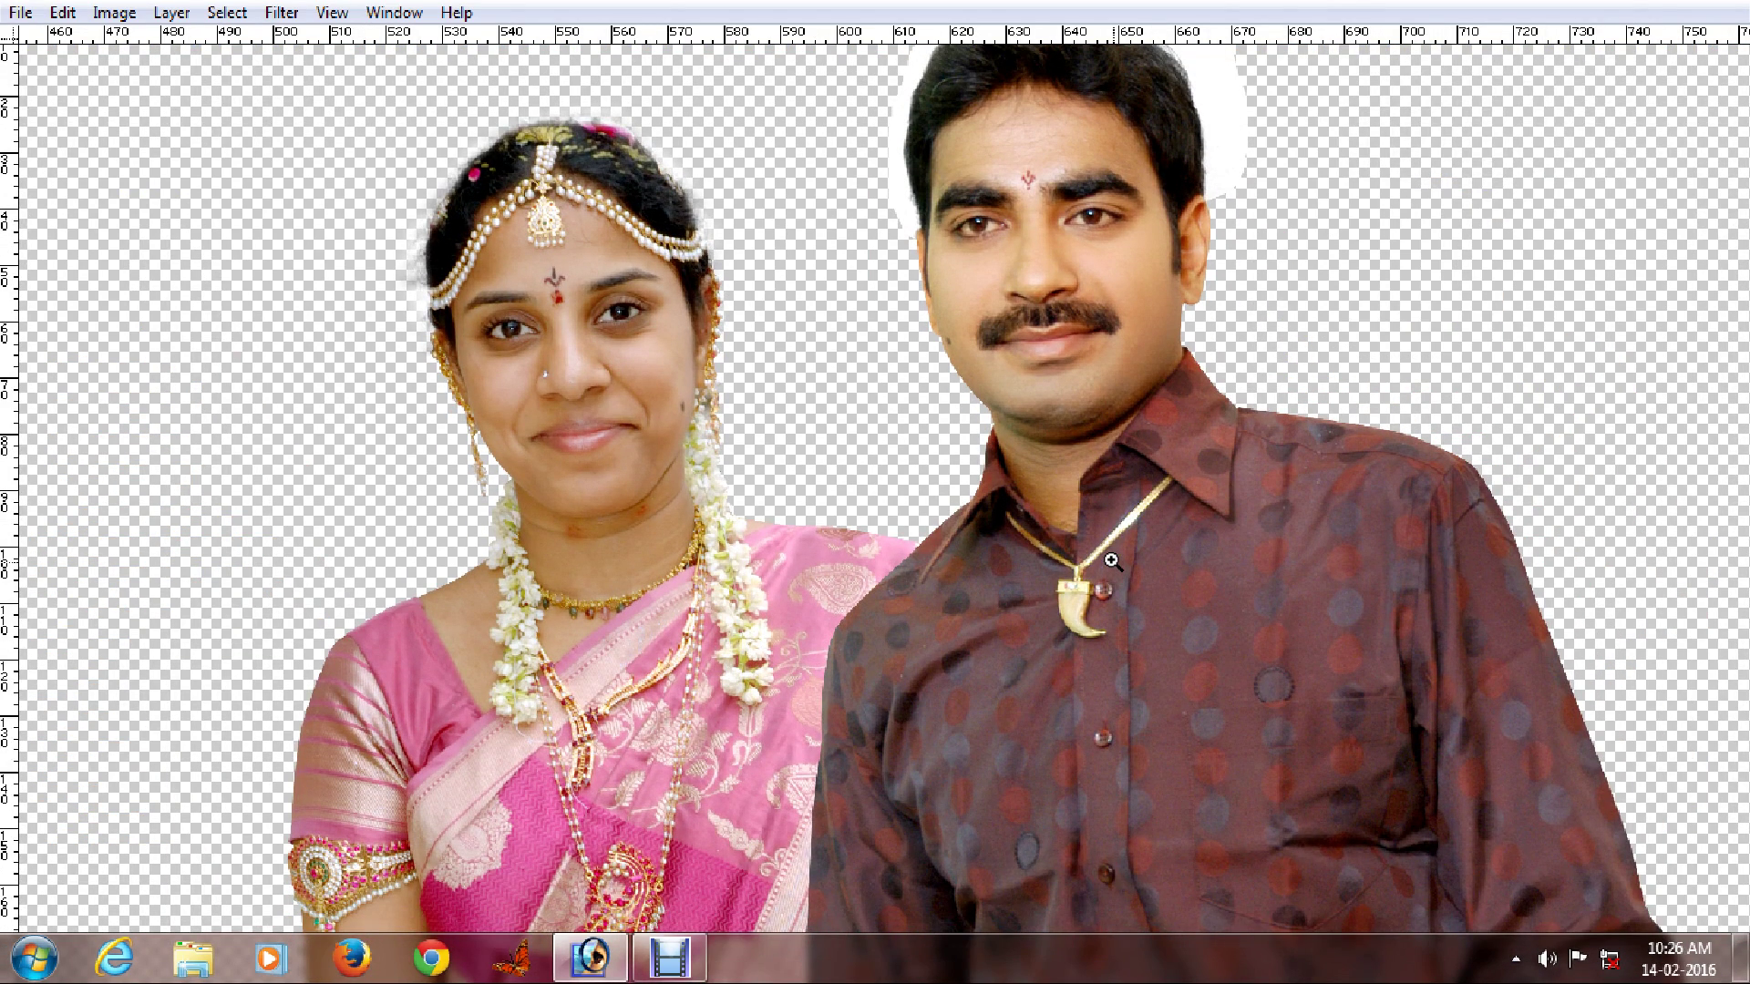
scroll(1112, 560, "up", 1)
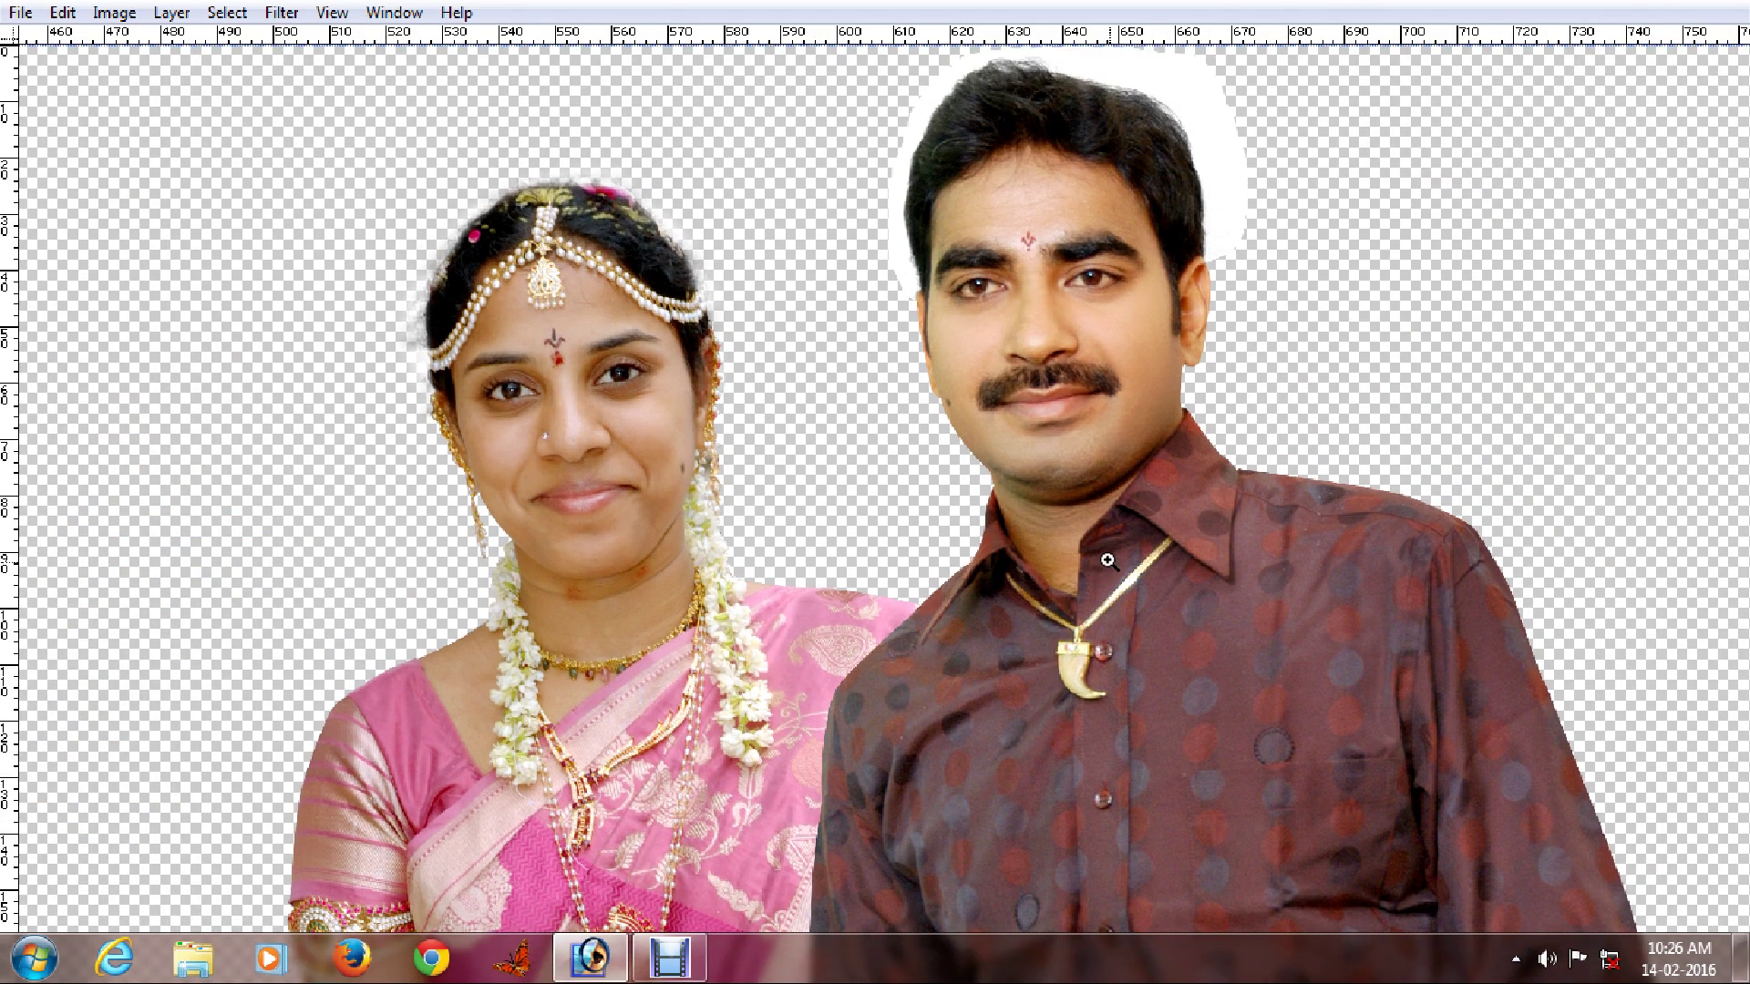
Open the portrait photo 20.jpg from the sample folder.
right_click(864, 436)
left_click(915, 456)
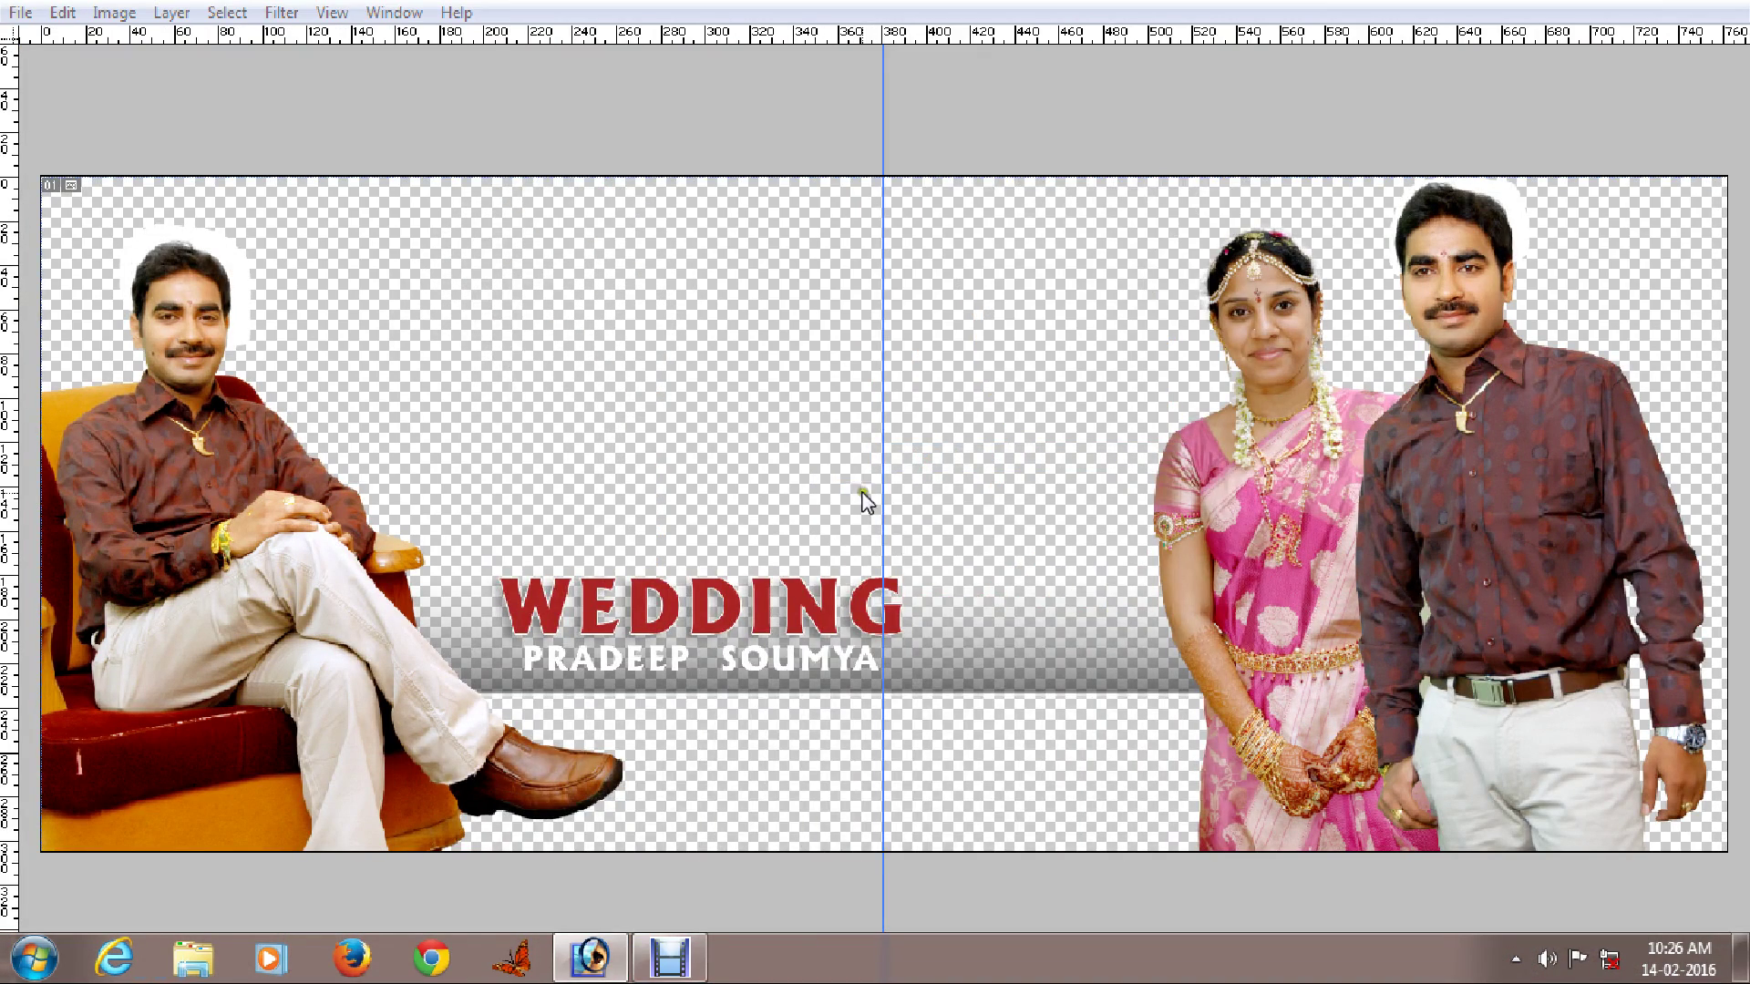
key("ctrl+o")
left_click(715, 396)
left_click(1160, 554)
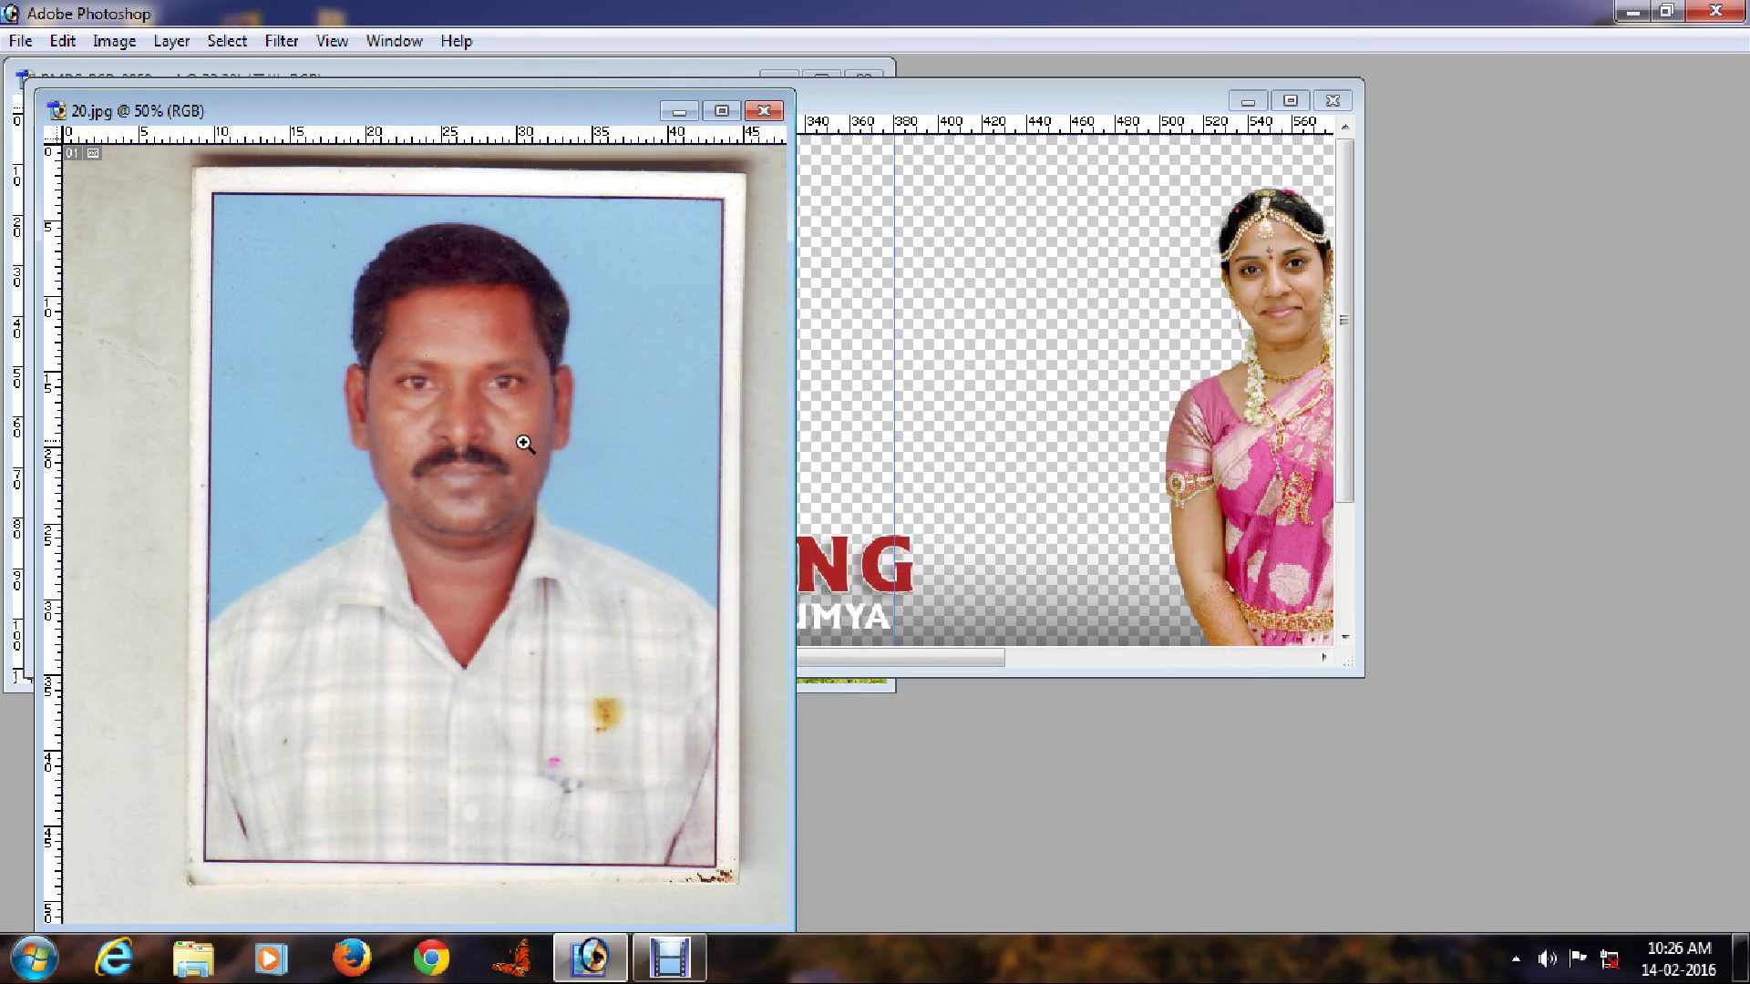
Zoom in on the portrait in 20.jpg to examine the hair edge against the blue background, and return to the wedding album.
key("f")
left_click_drag(730, 208, 1240, 537)
key("space")
left_click_drag(1053, 391, 1052, 511)
left_click_drag(1335, 629, 614, 125)
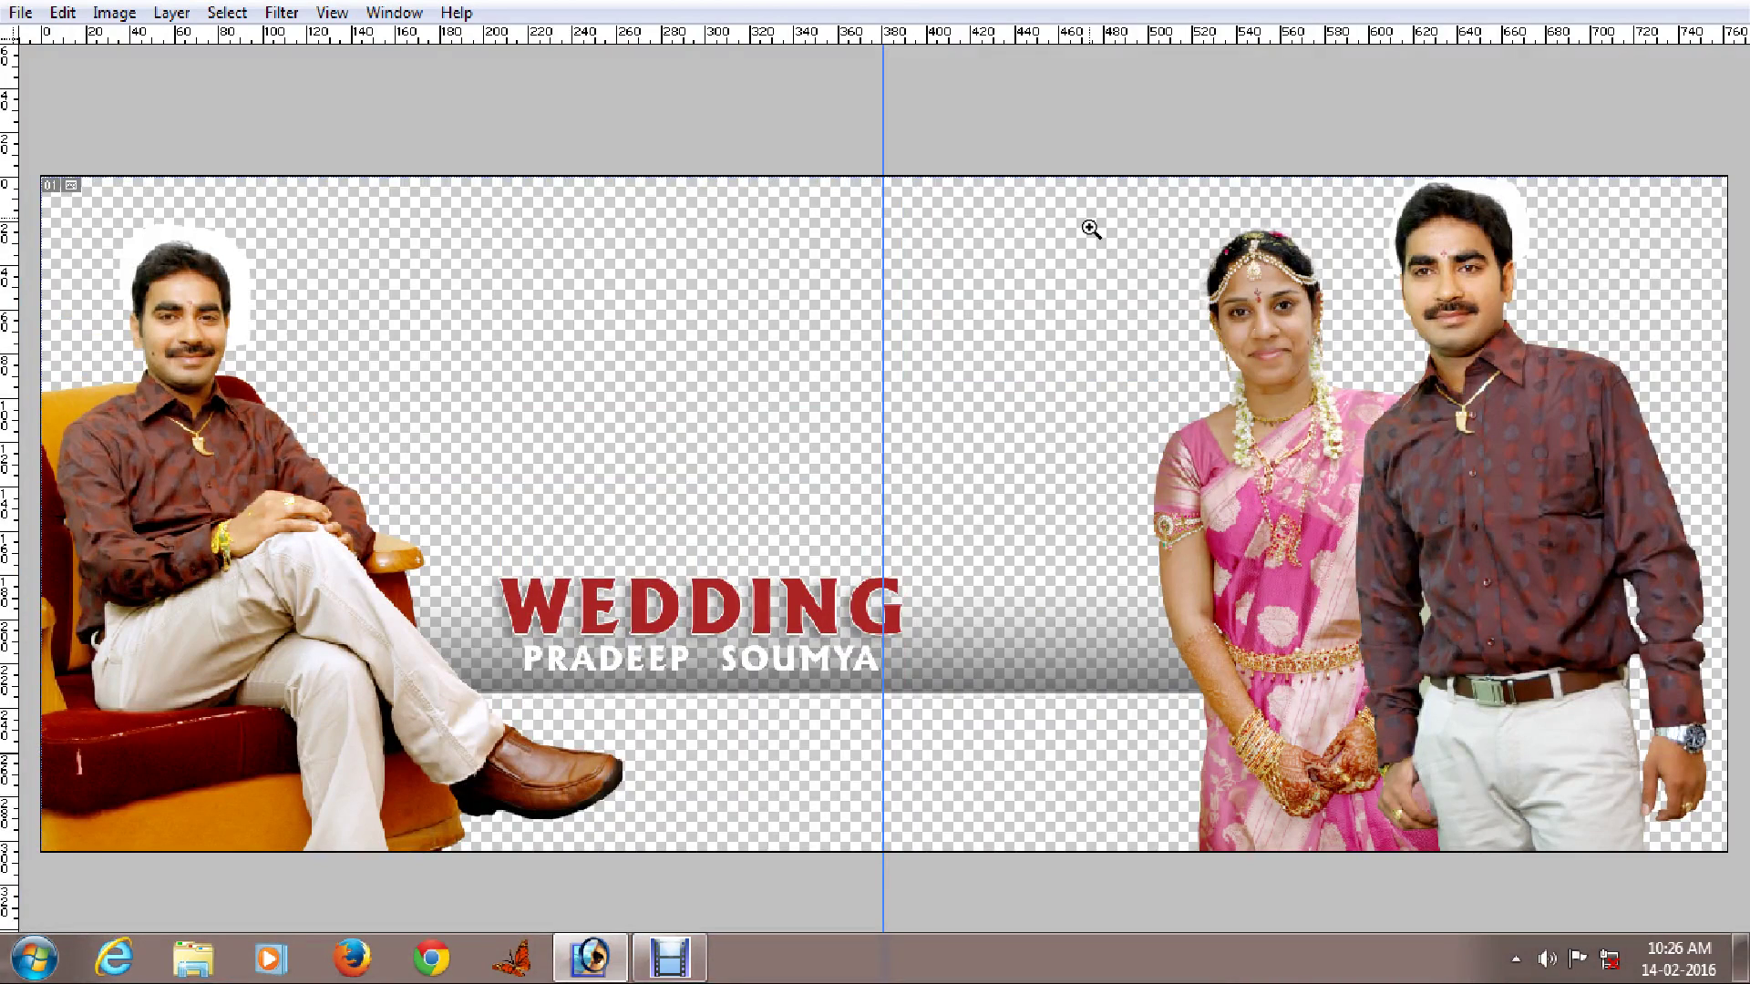
Zoom in on the standing man's head in the wedding album to examine the white area around his hair.
left_click_drag(1078, 173, 1534, 480)
left_click_drag(1506, 726, 1139, 114)
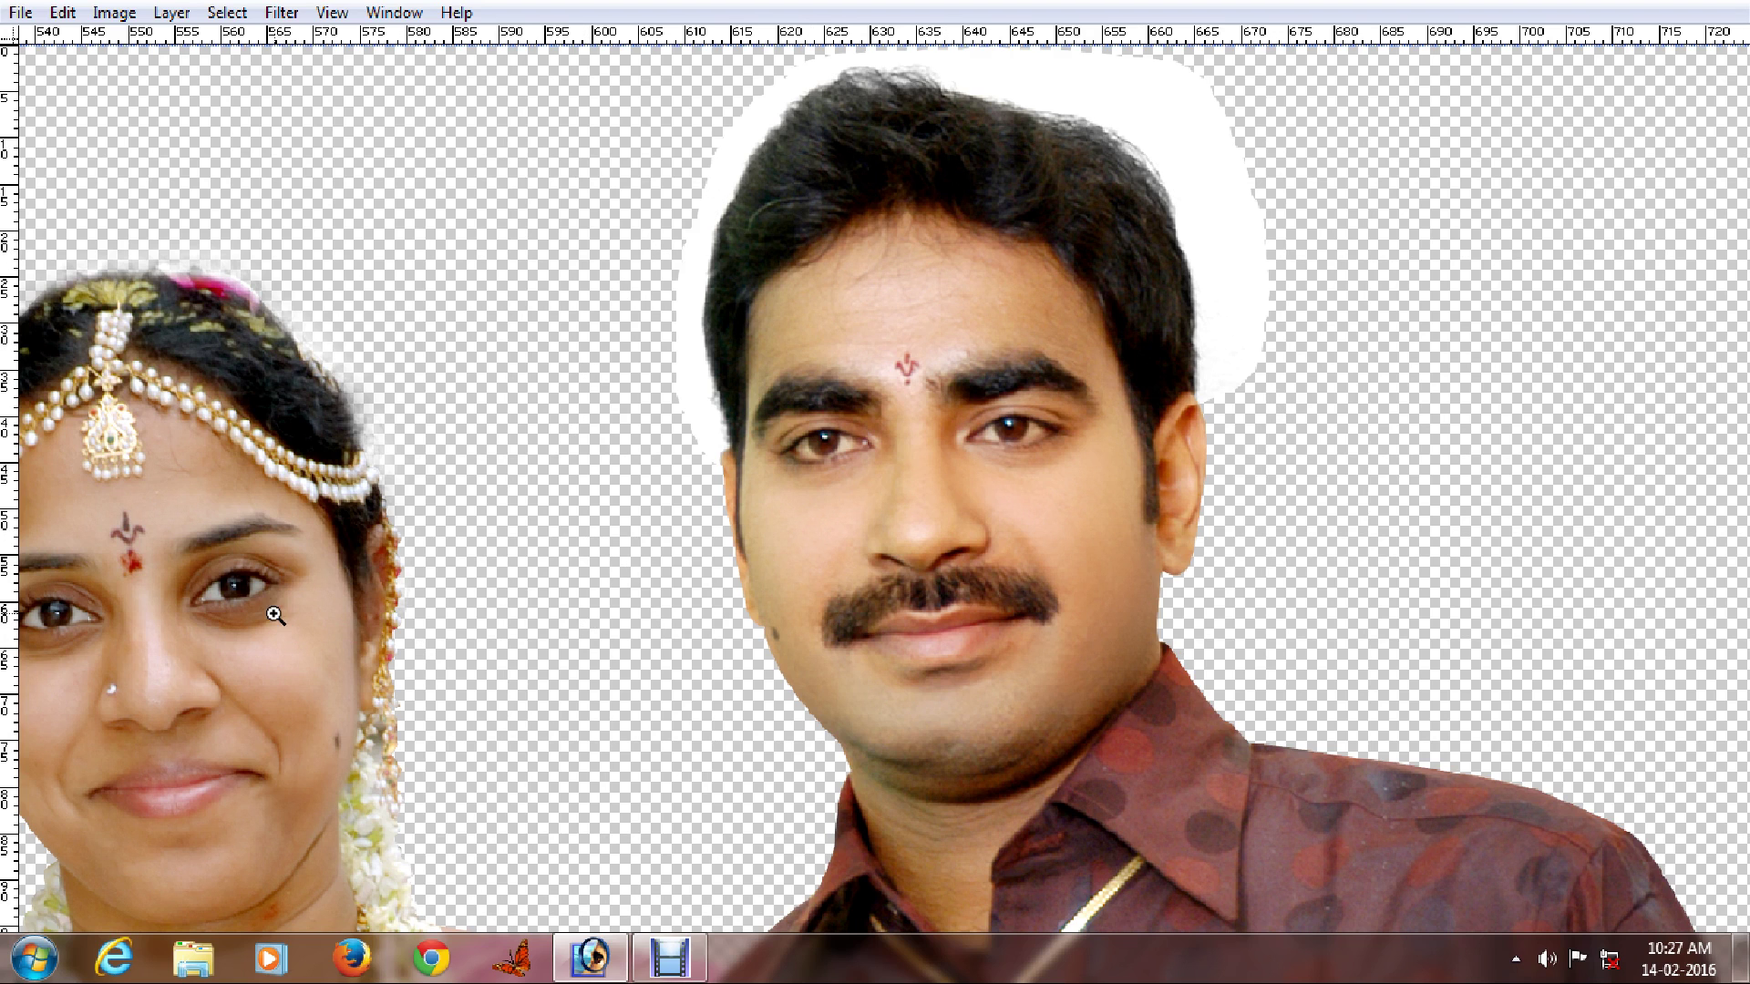
left_click_drag(251, 558, 559, 480)
right_click(509, 450)
left_click(578, 467)
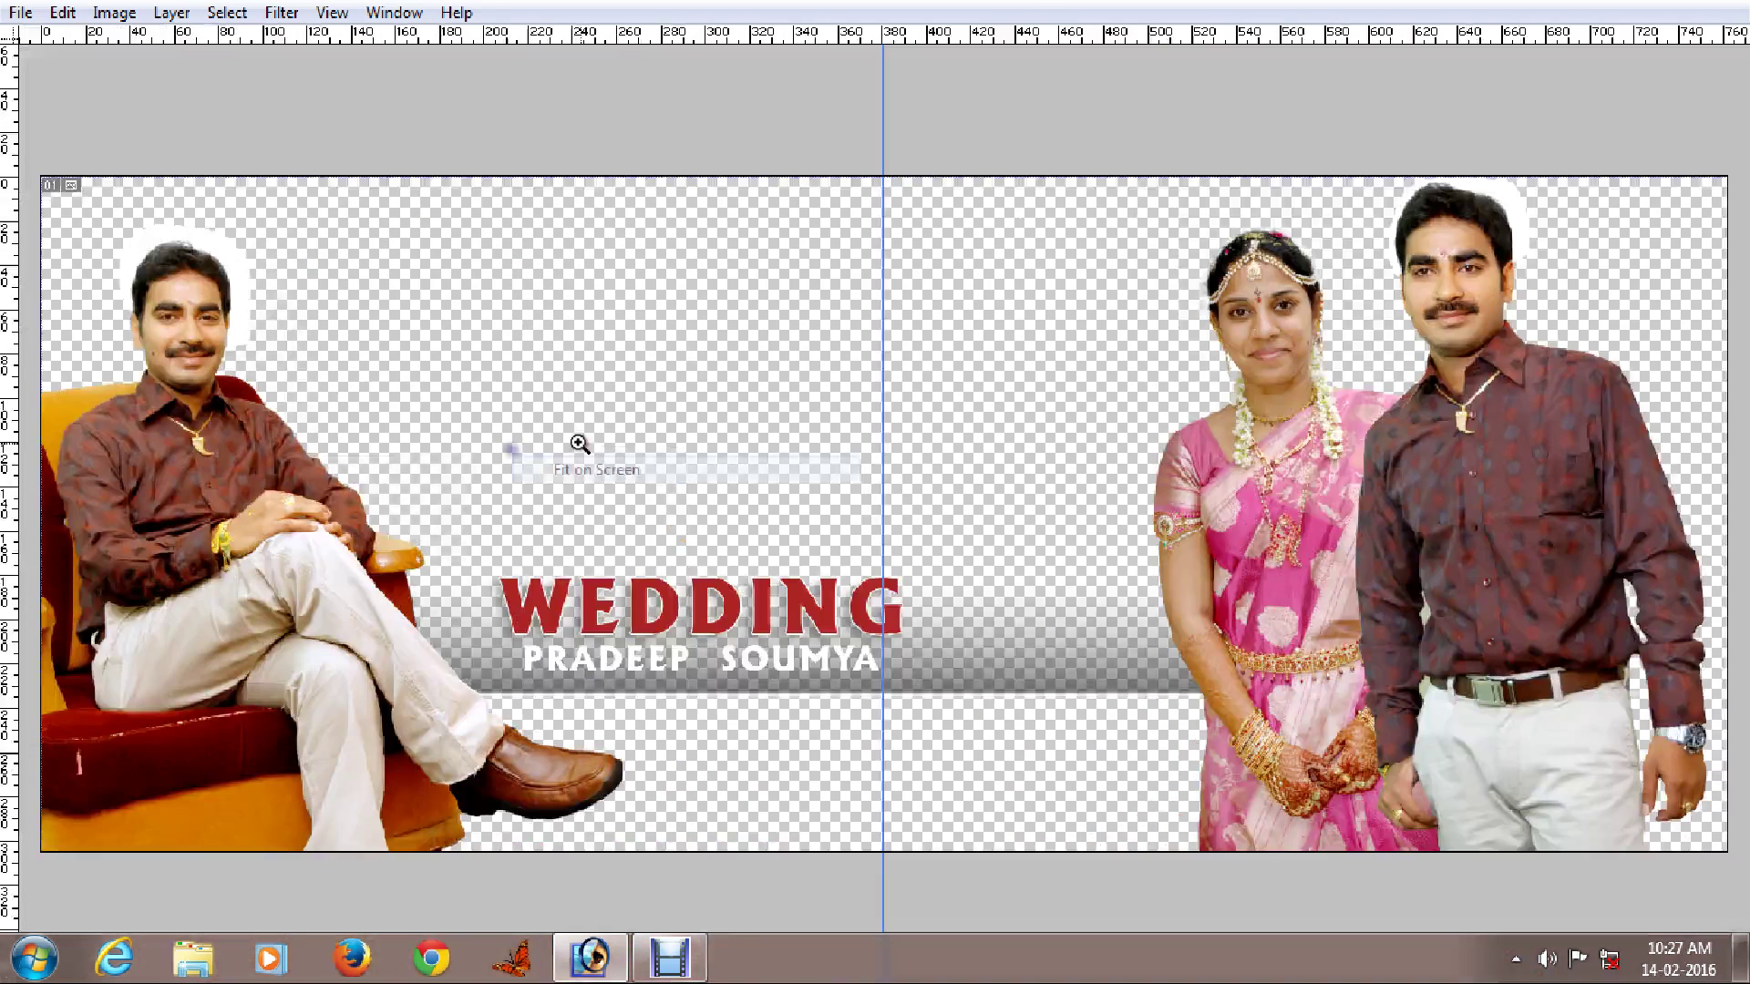
Select the standing man's photo layer and disable its layer mask.
right_click(1327, 550)
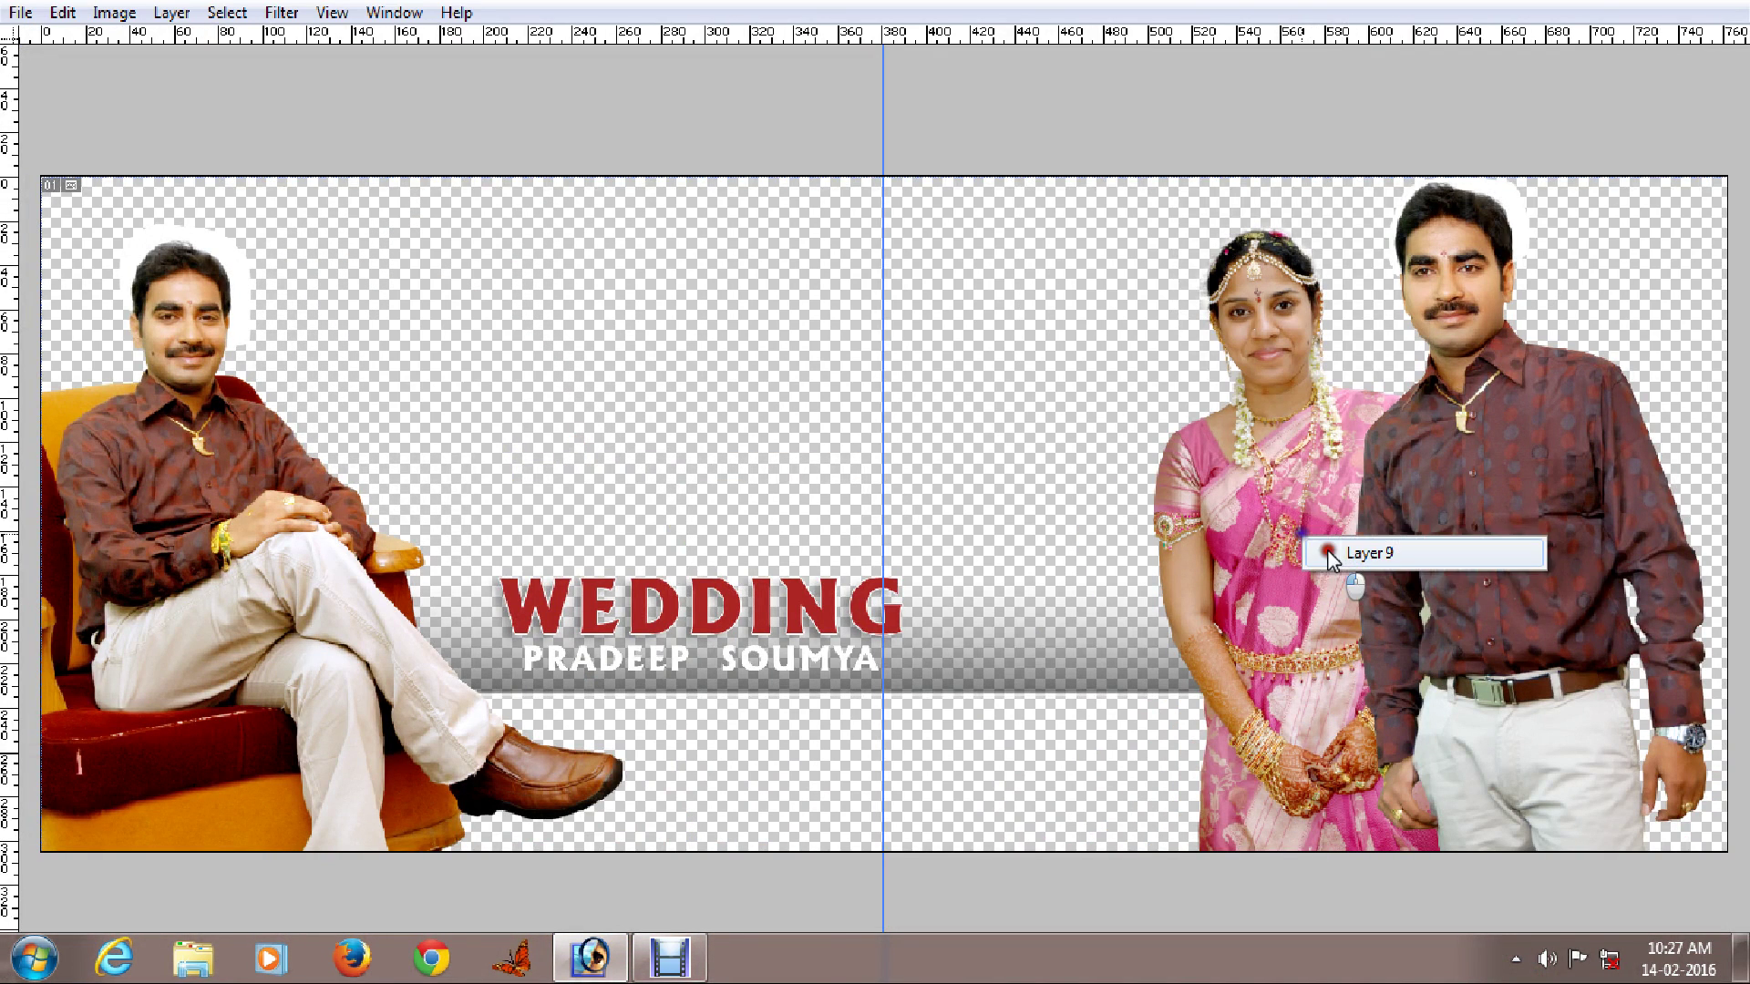
left_click(1327, 550)
key("Tab")
right_click(1286, 519)
left_click(1300, 535)
right_click(1619, 551)
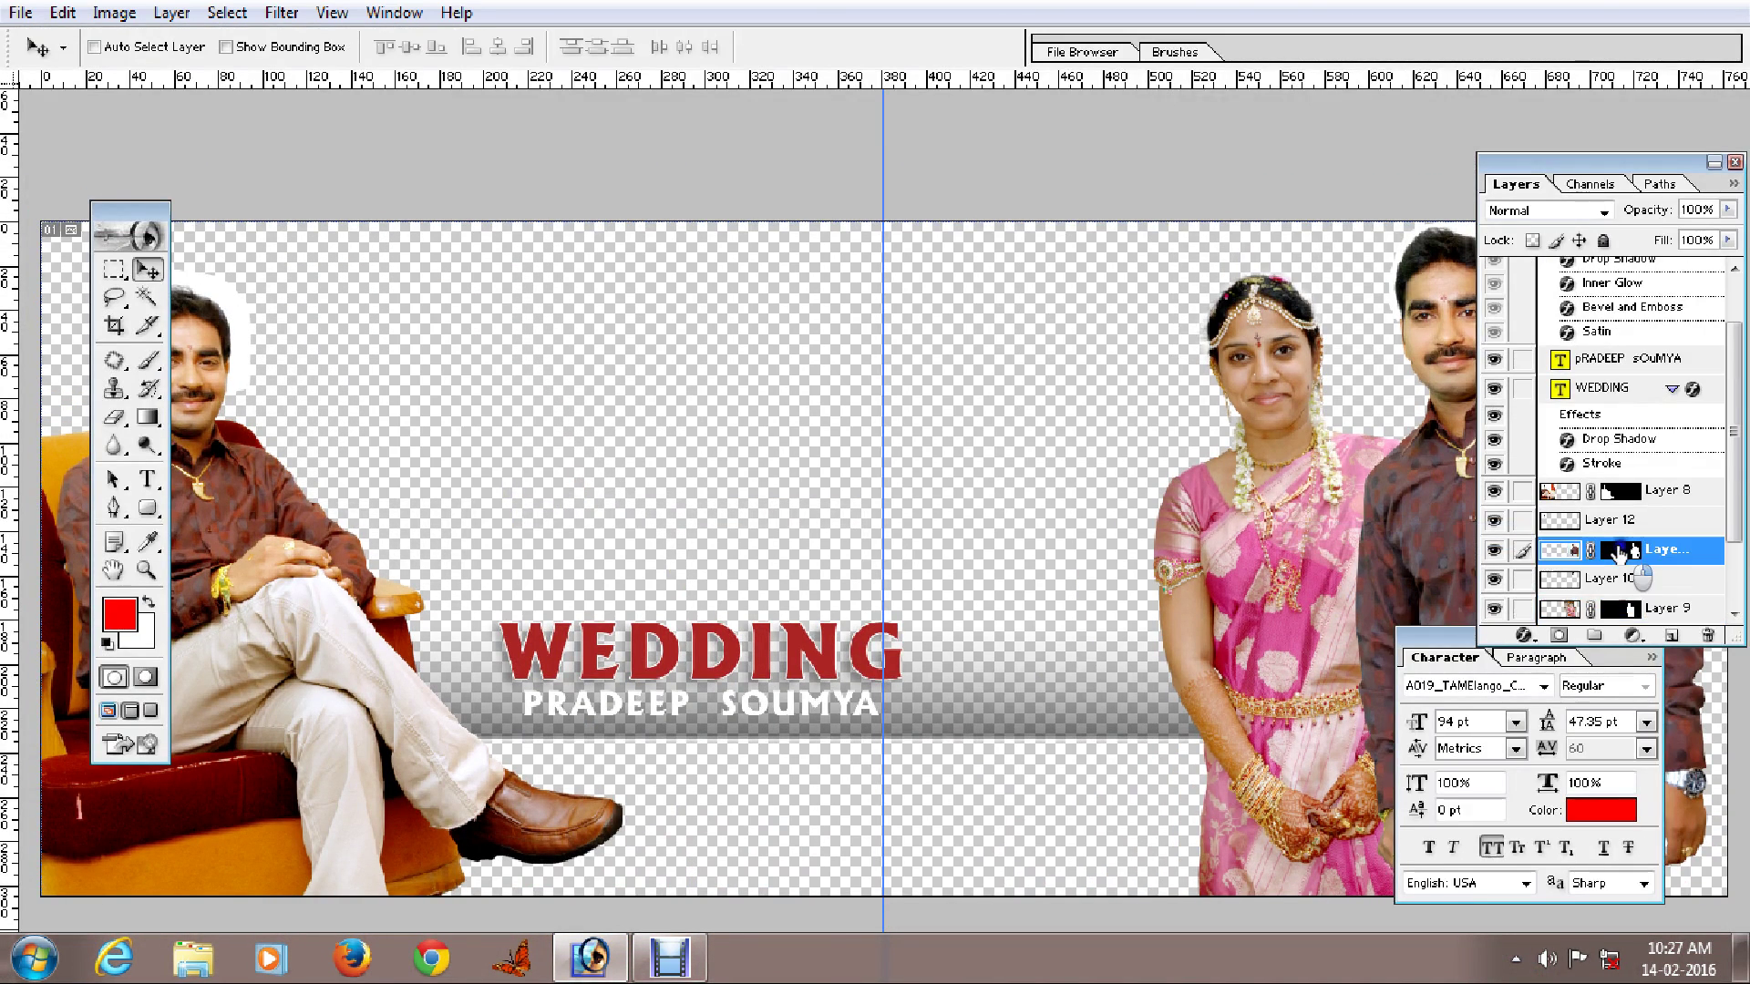
right_click(1618, 553)
left_click(1437, 785)
key("Tab")
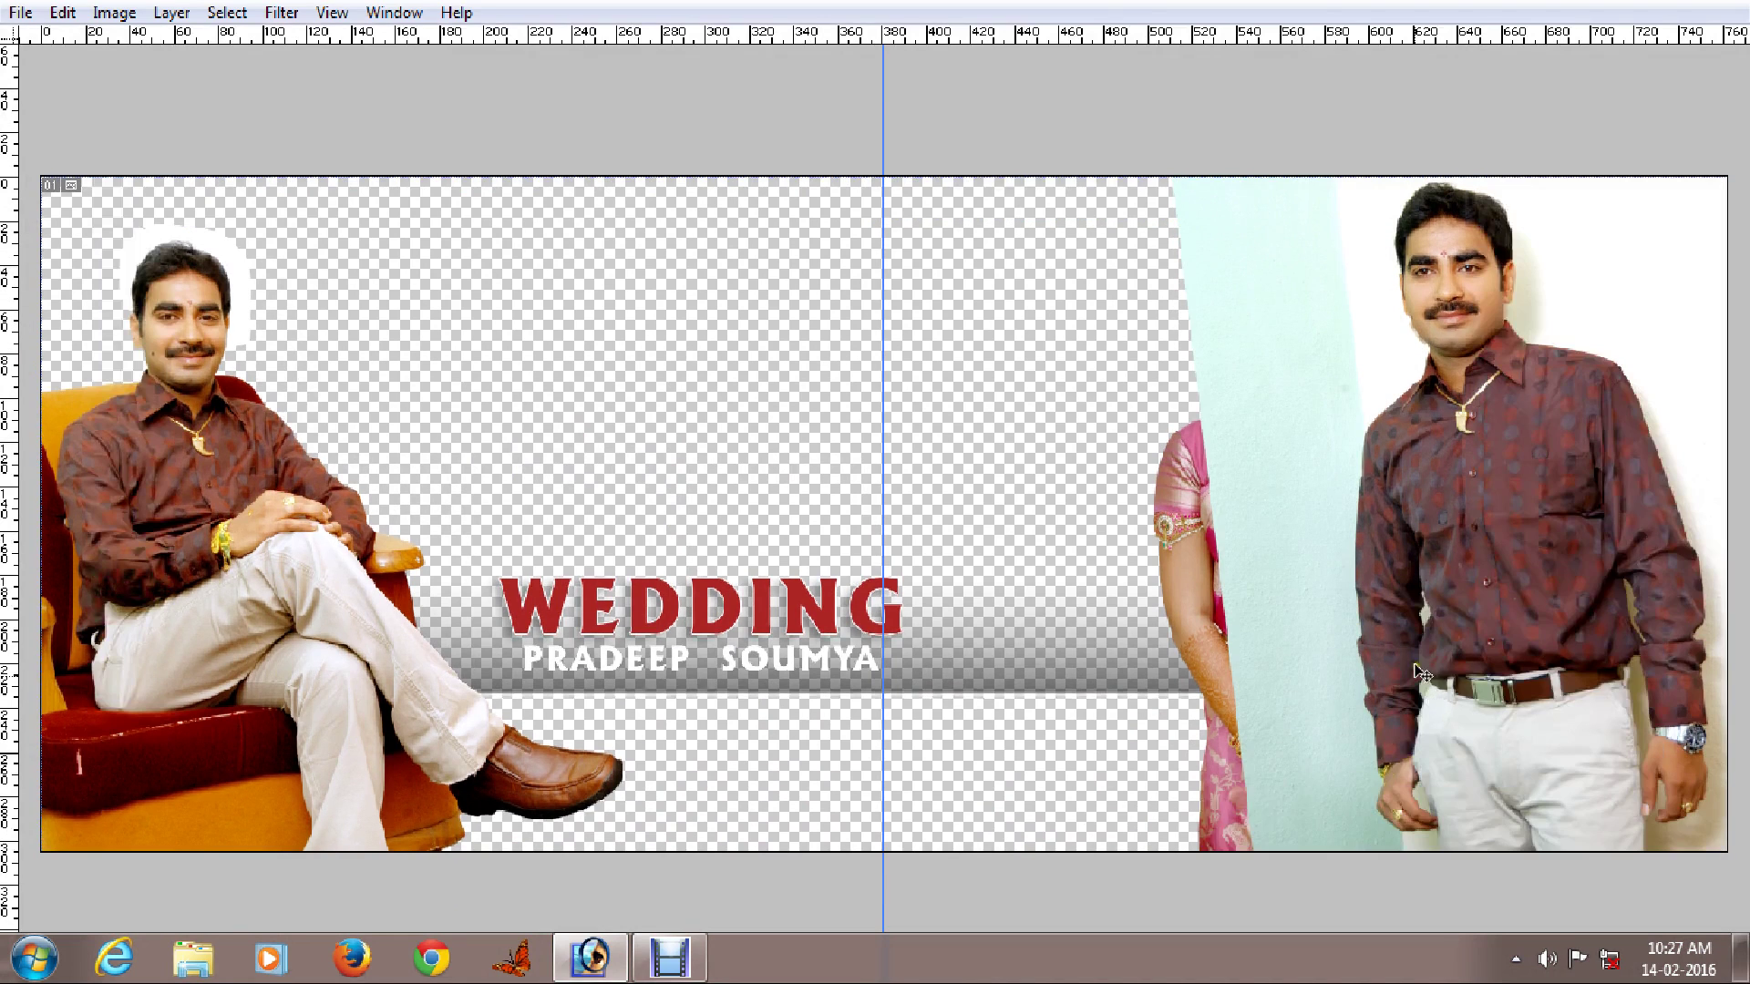
Try moving the unmasked standing man's photo behind the title, move it back, and undo changes until the hall background is restored.
left_click_drag(1300, 491, 634, 560)
key("ctrl+space")
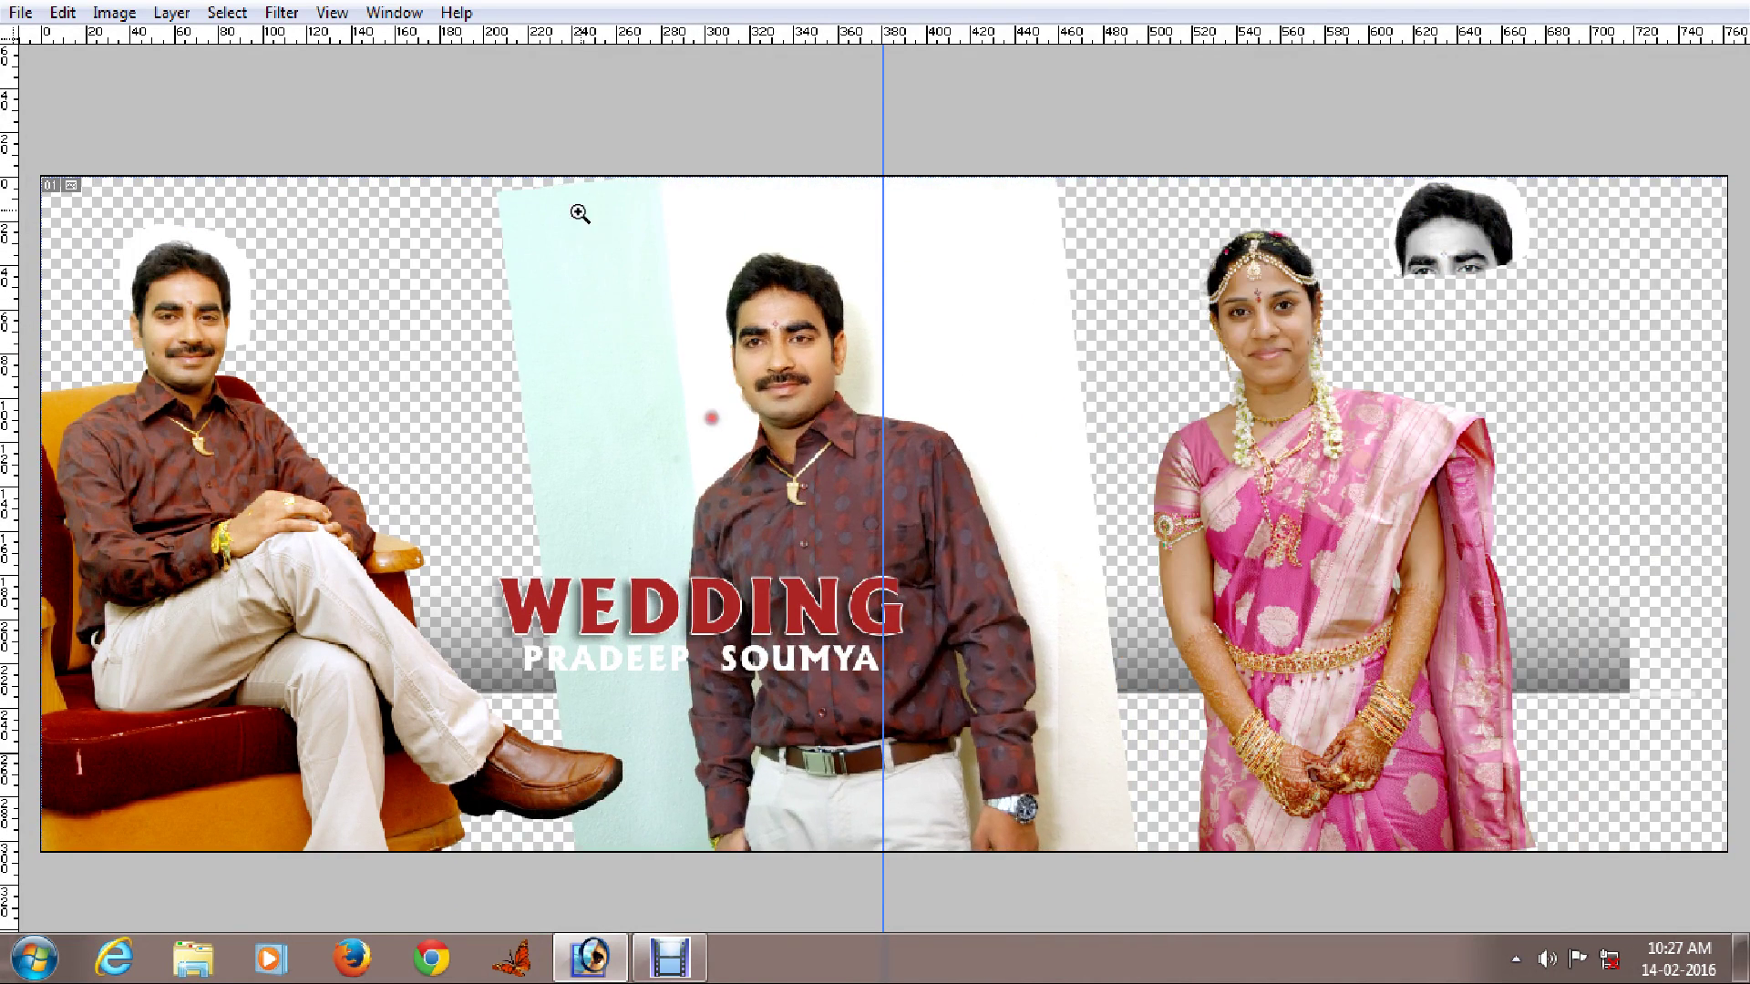
left_click_drag(629, 228, 887, 430)
key("ctrl+0")
left_click_drag(982, 544, 1549, 460)
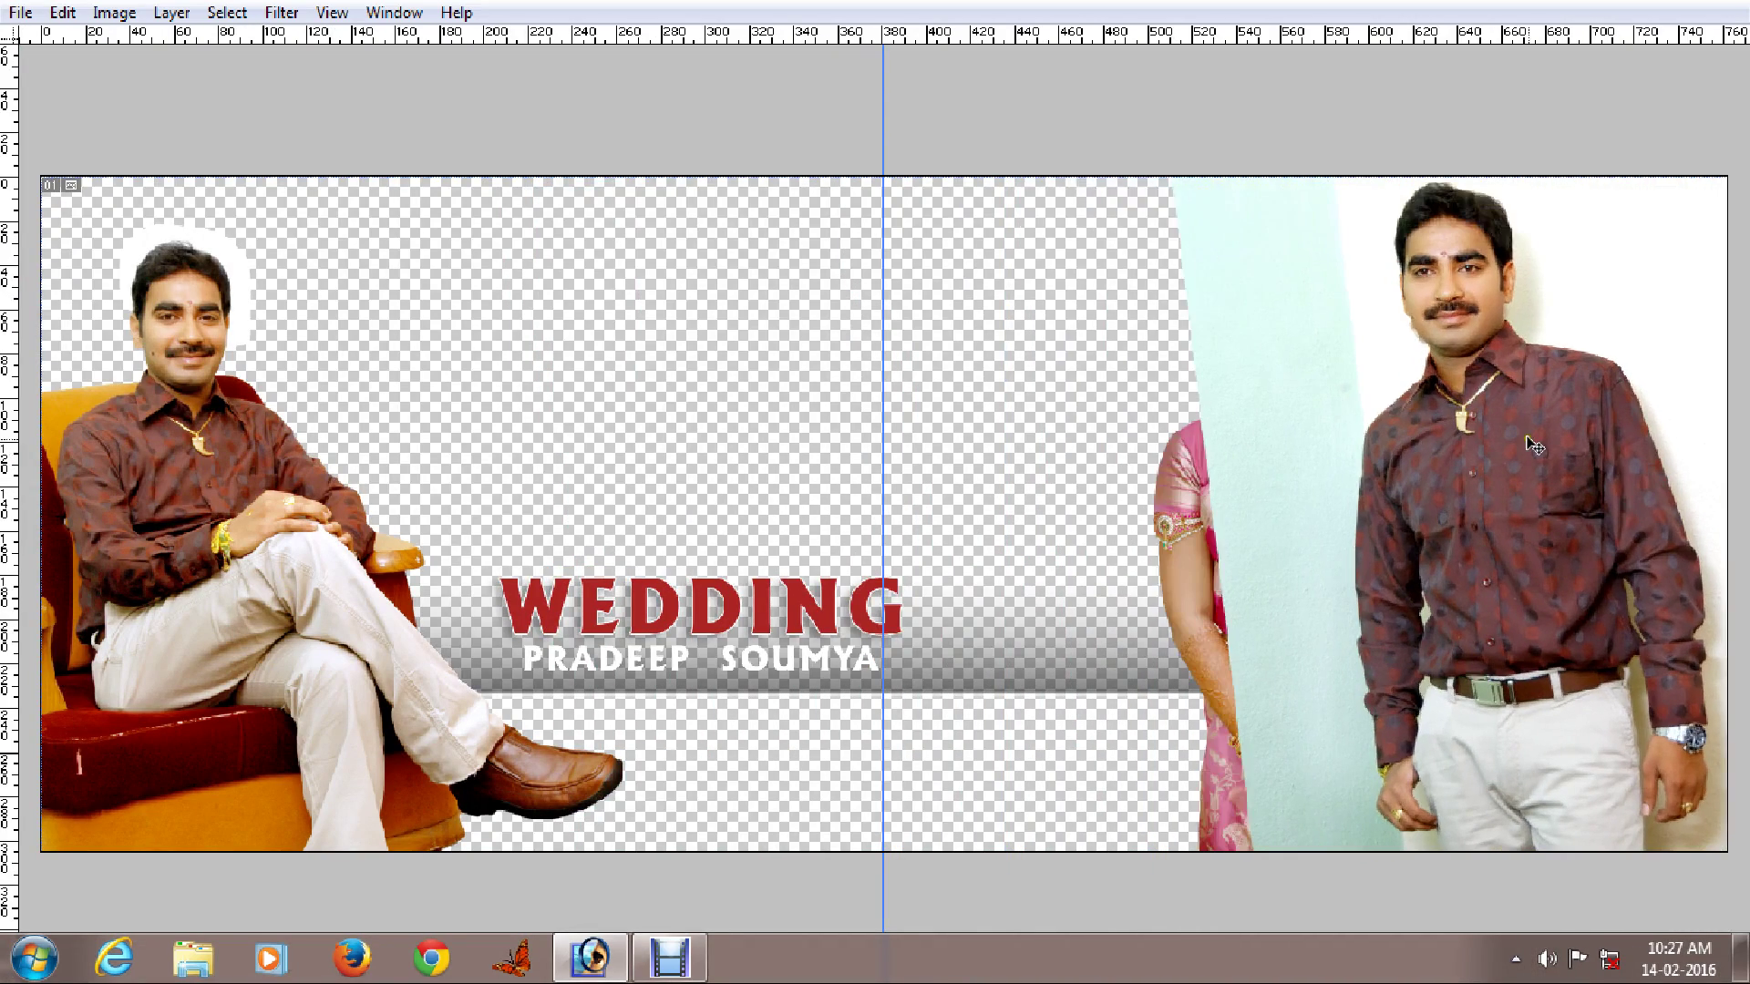
key("ctrl+alt+z")
key("ctrl+alt+z")
key("ctrl+alt+z")
key("ctrl+alt+z")
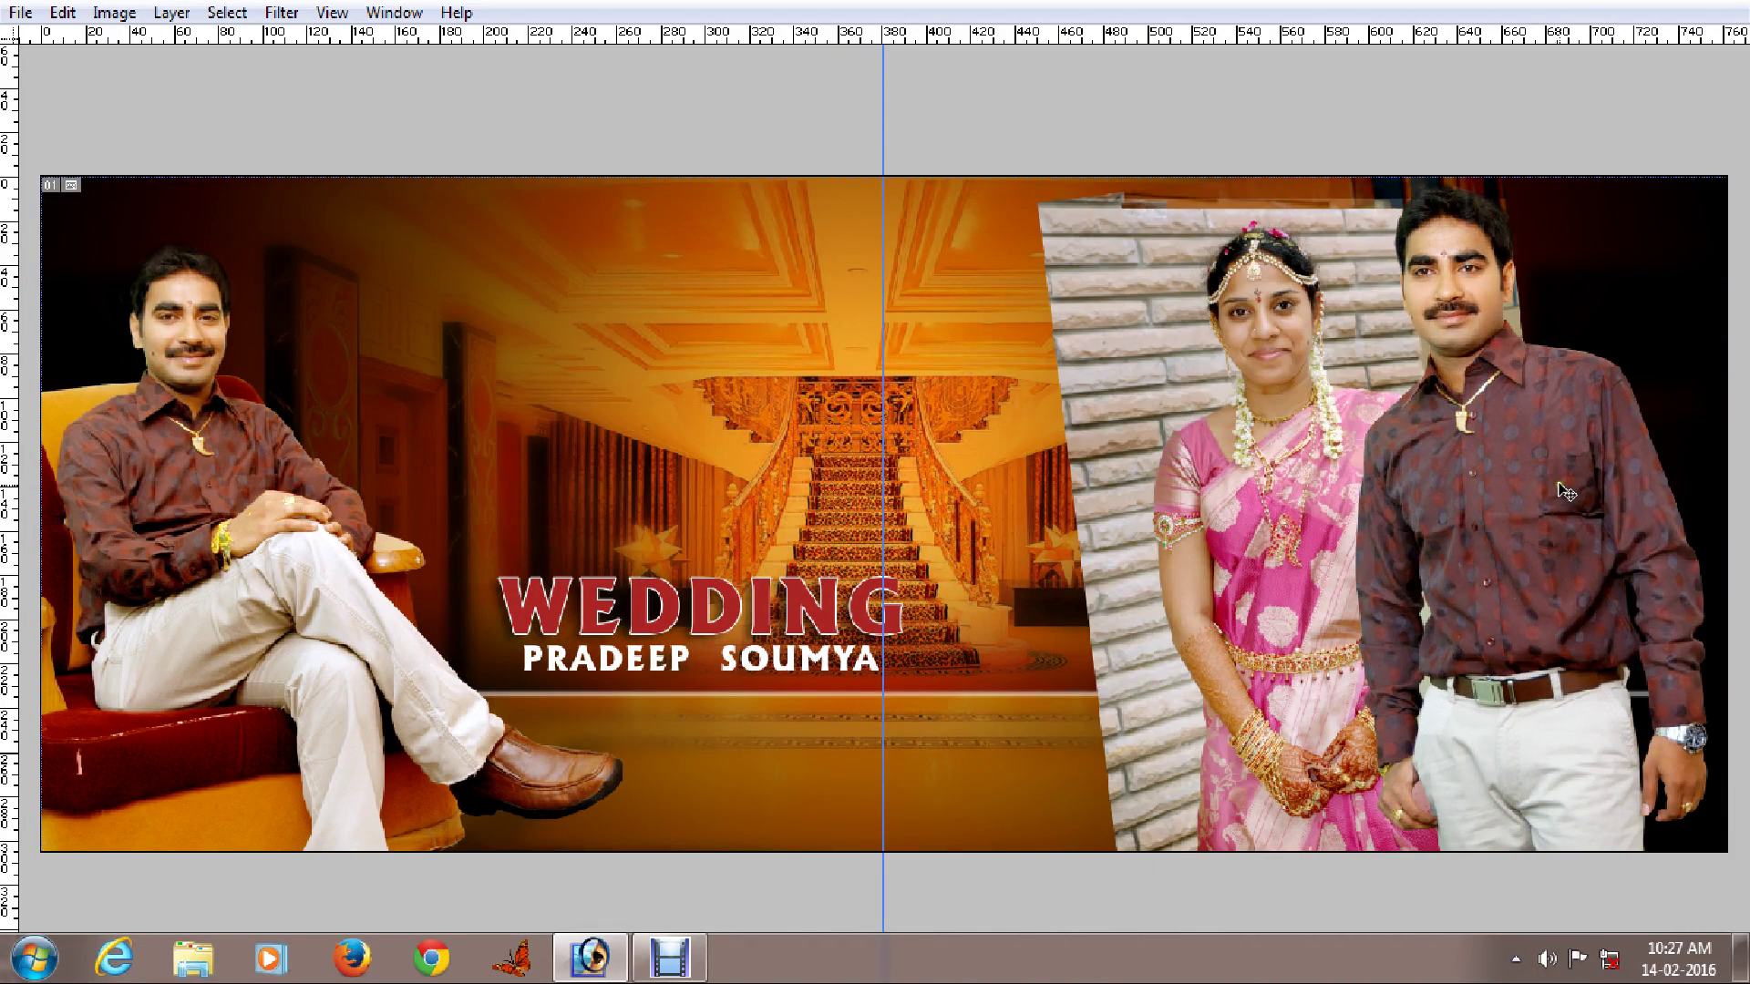
Close all open documents without saving the changes to the wedding album.
key("ctrl+w")
left_click(768, 367)
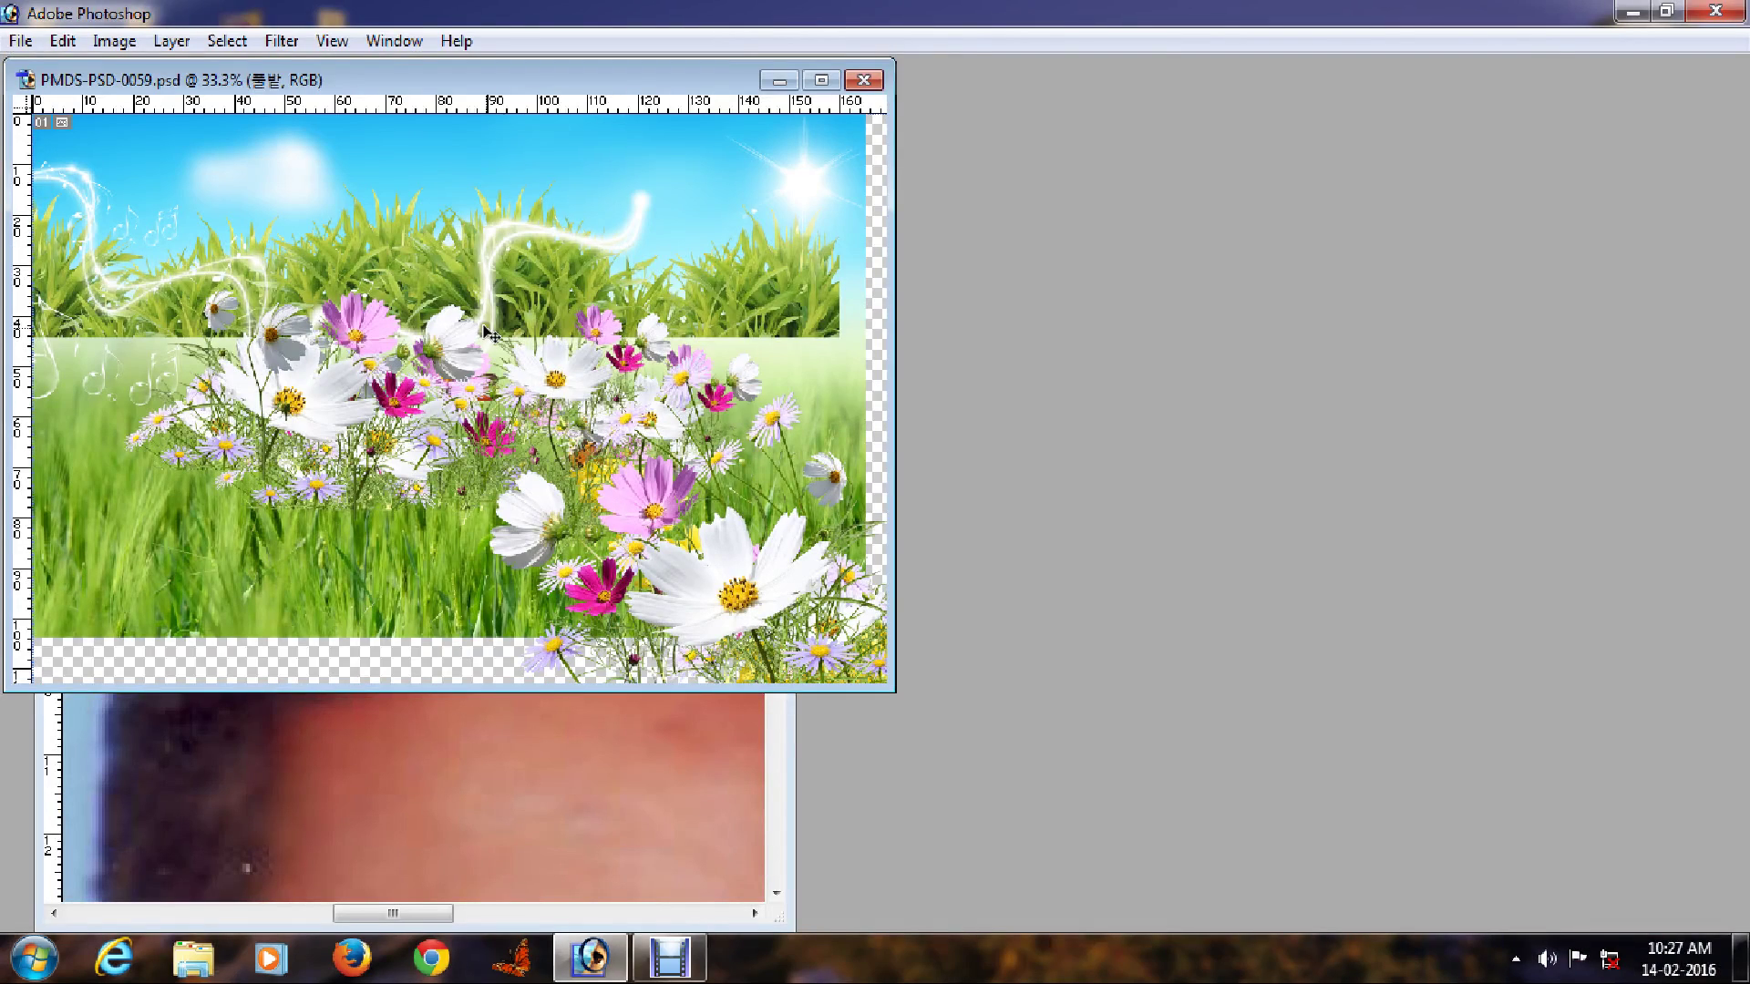
key("ctrl+w")
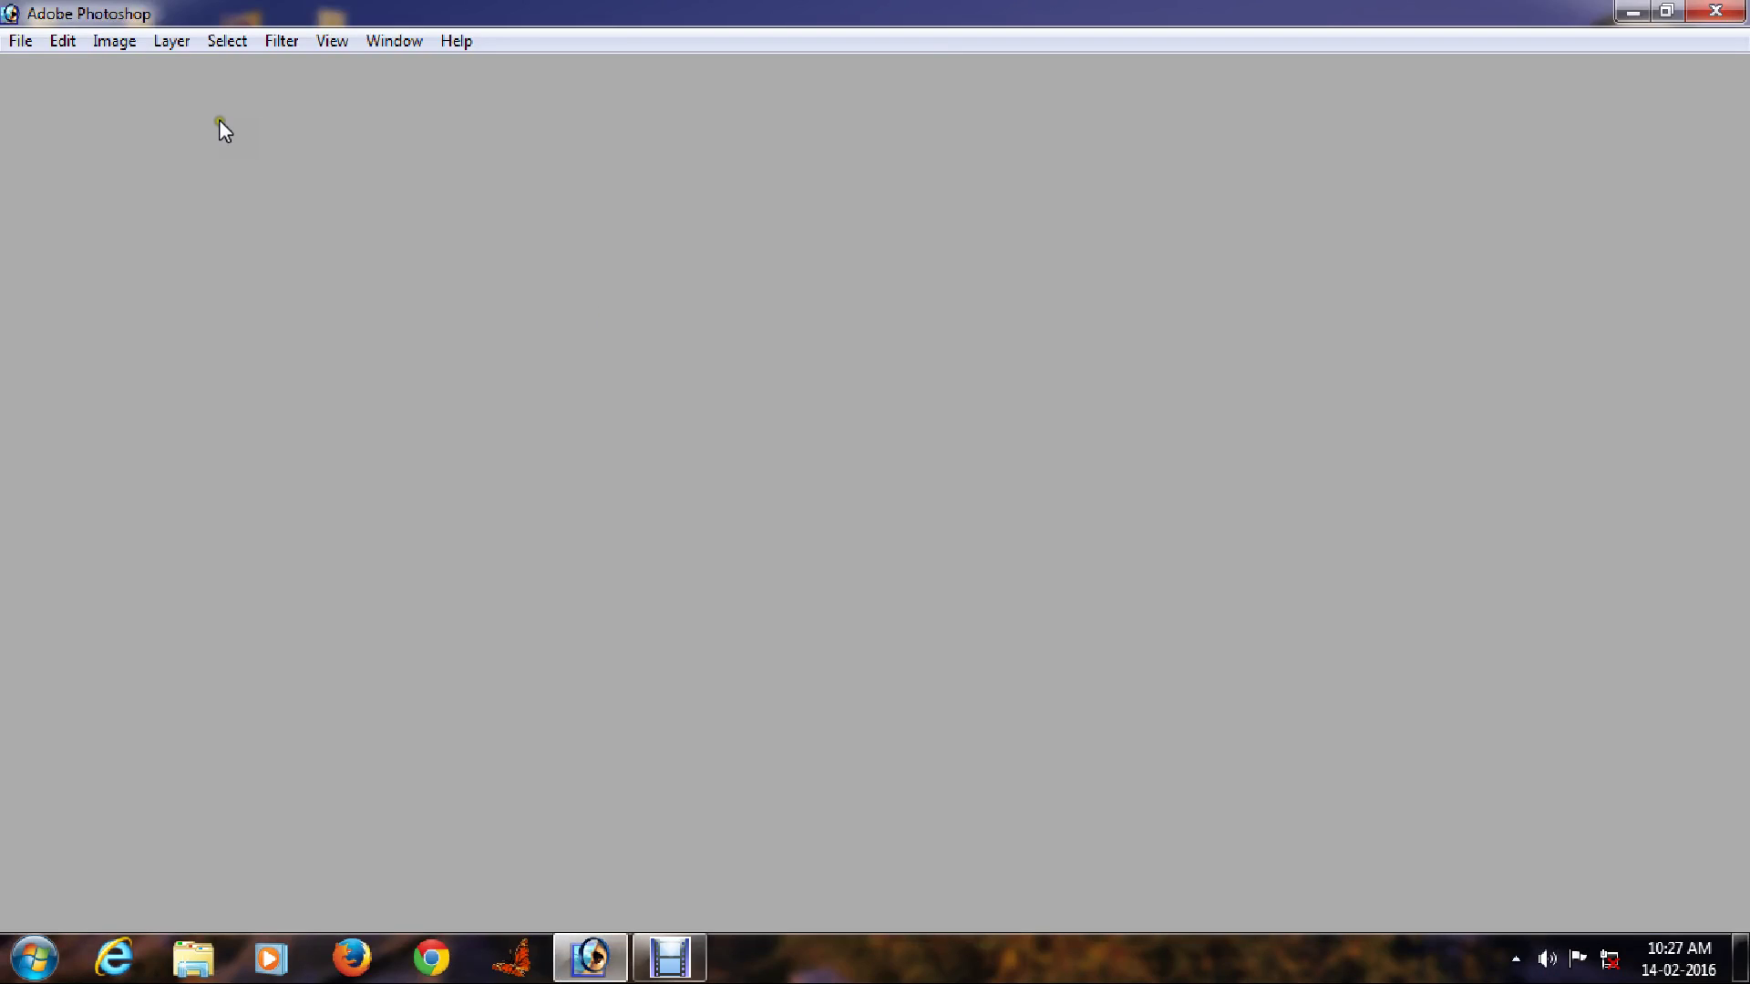
Open the wedding album file 12X30-307.psd from the sample folder.
left_click(20, 42)
left_click(73, 99)
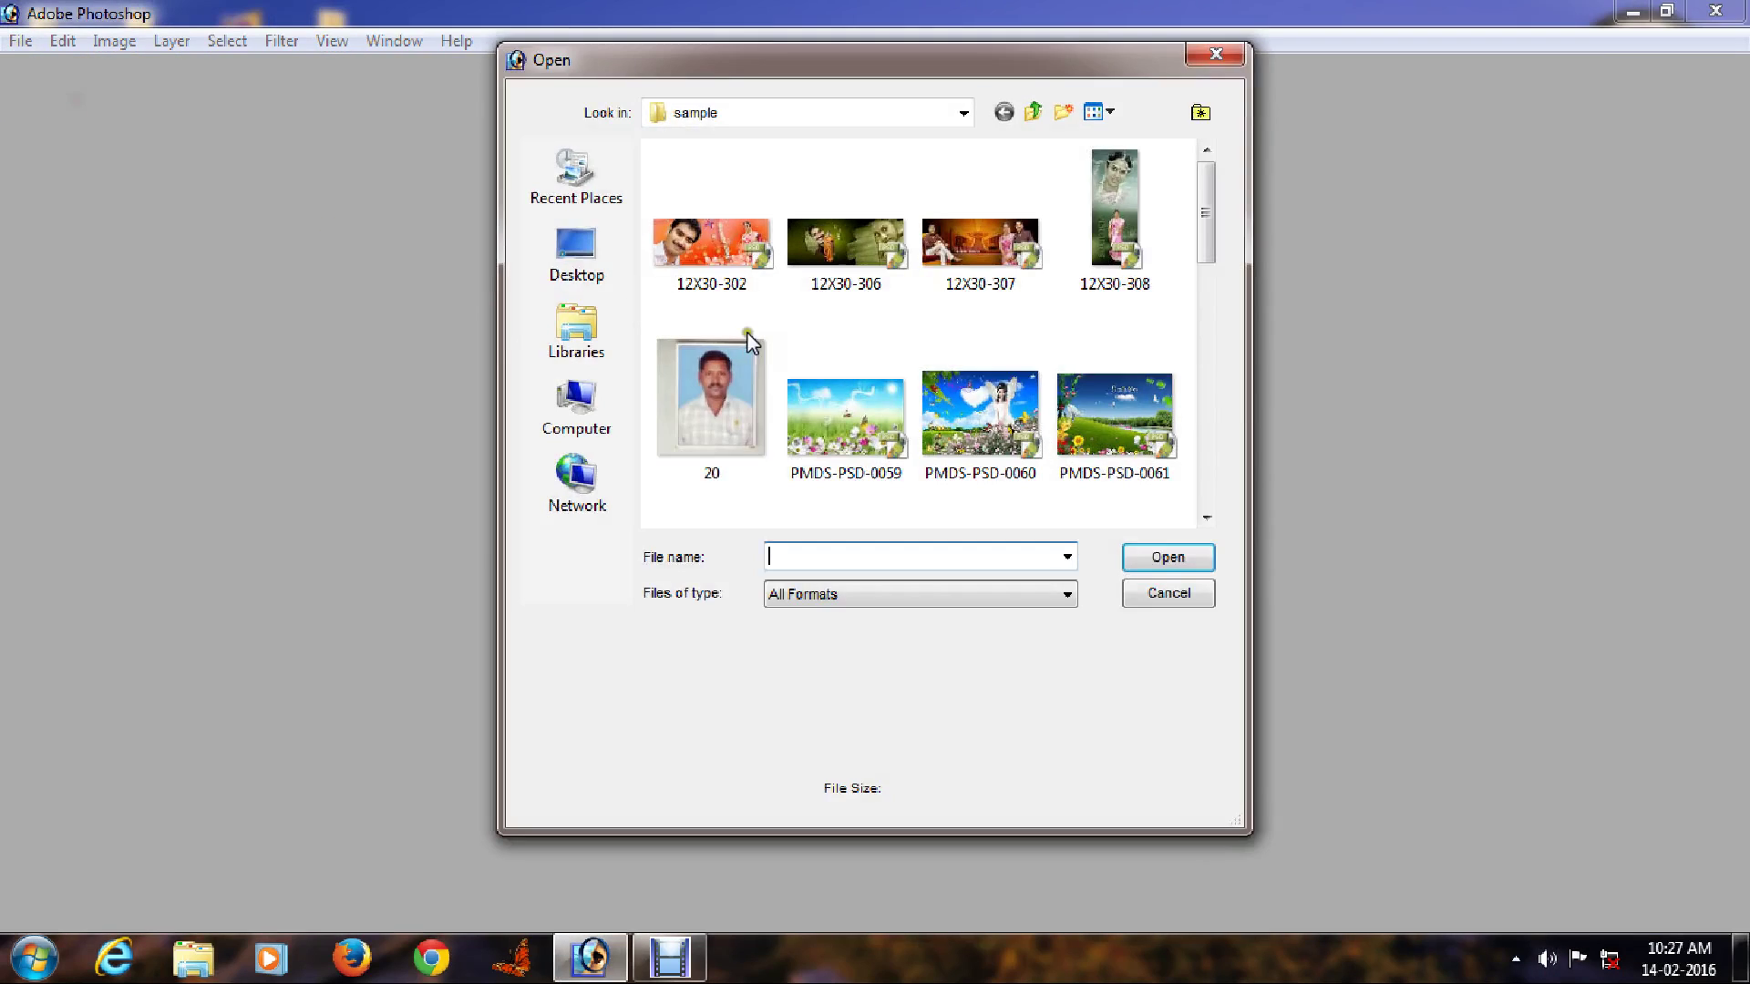
left_click(870, 264)
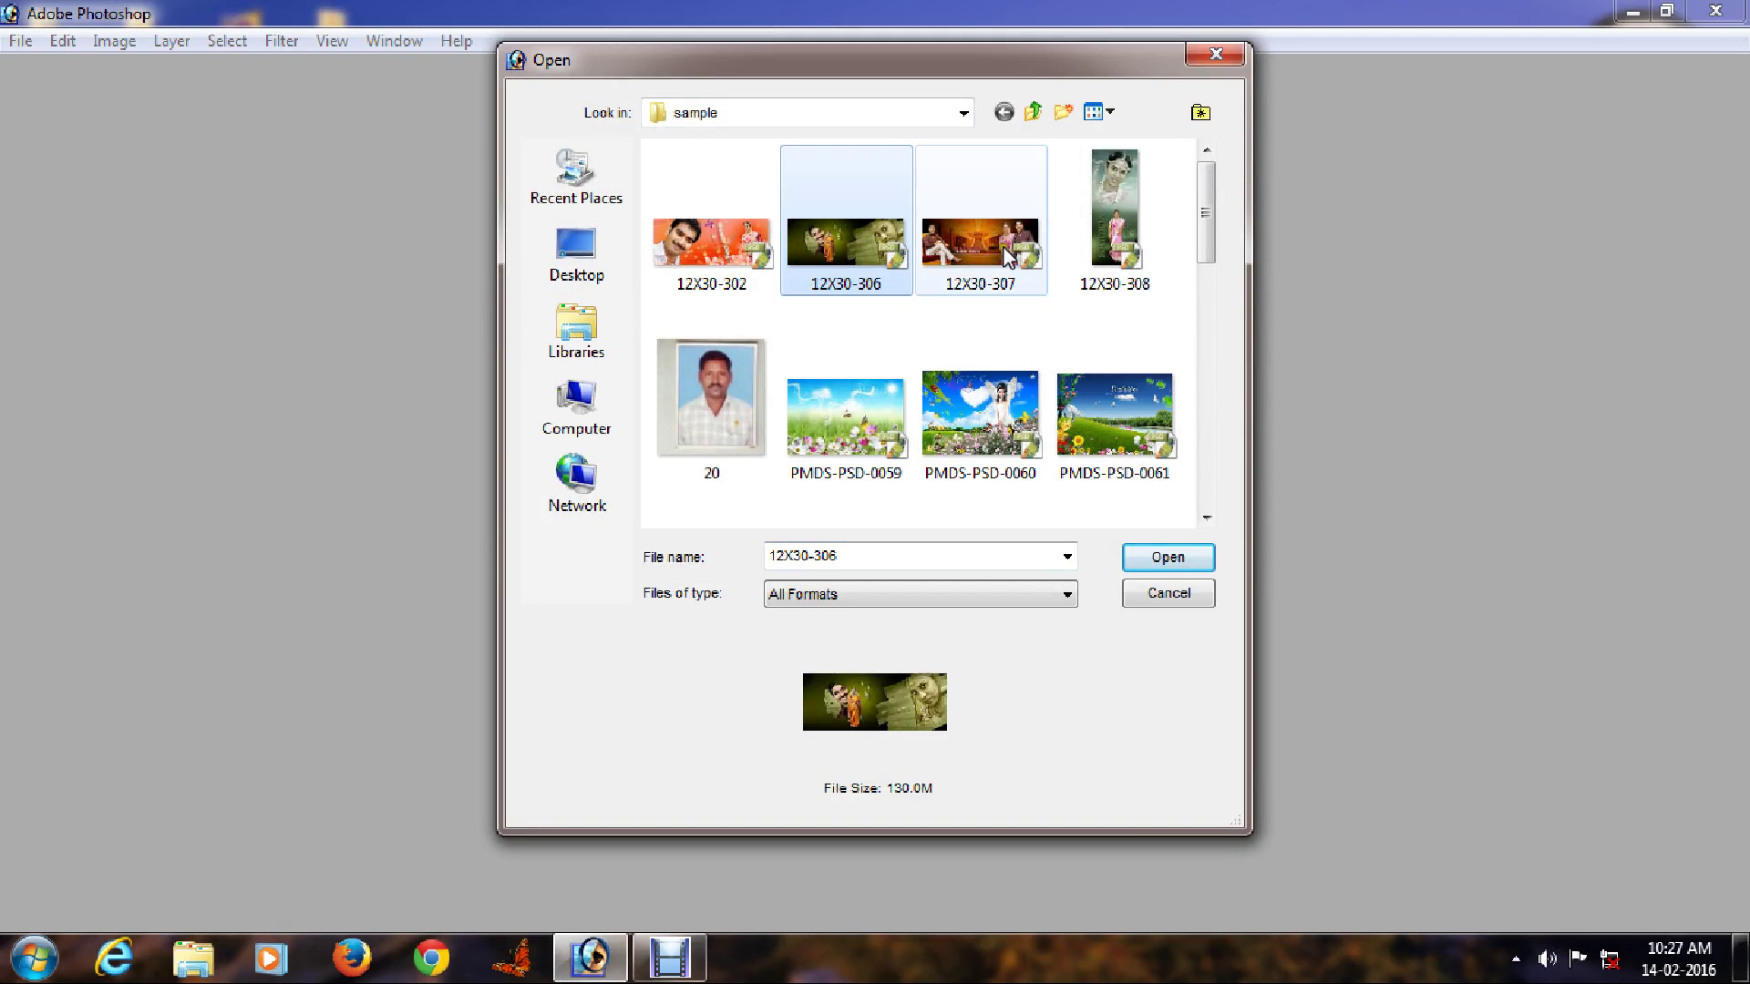
left_click(943, 246)
left_click(1153, 554)
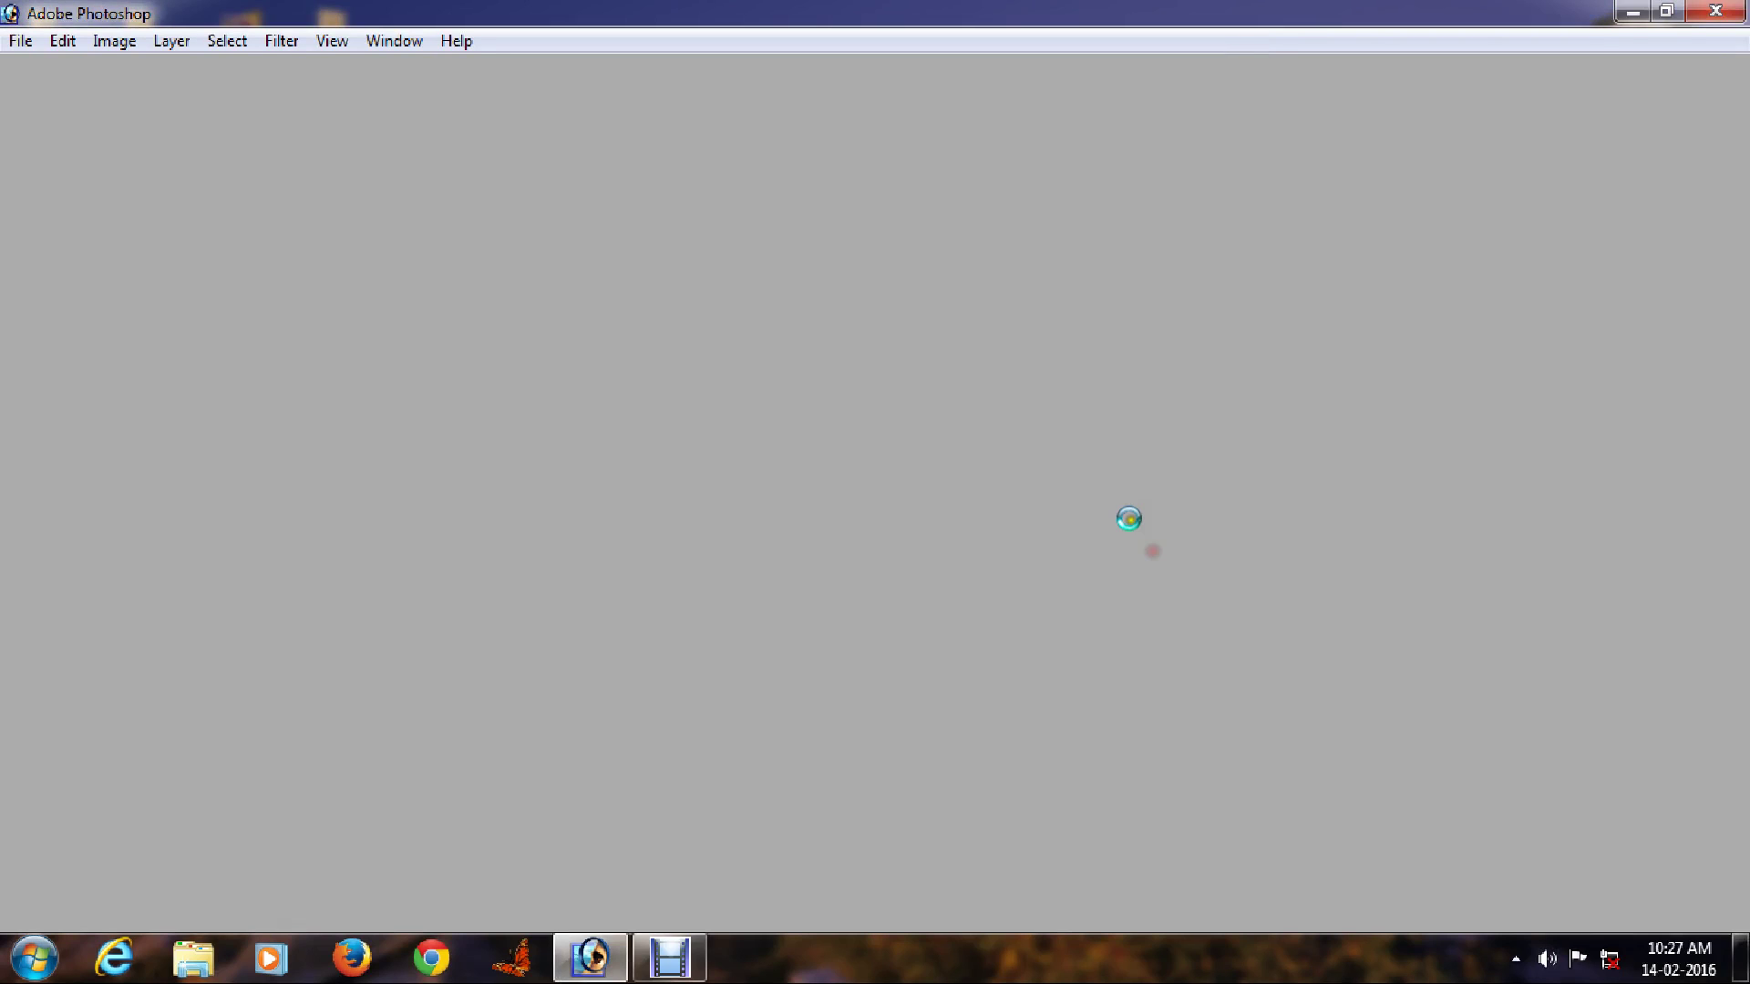
key("Return")
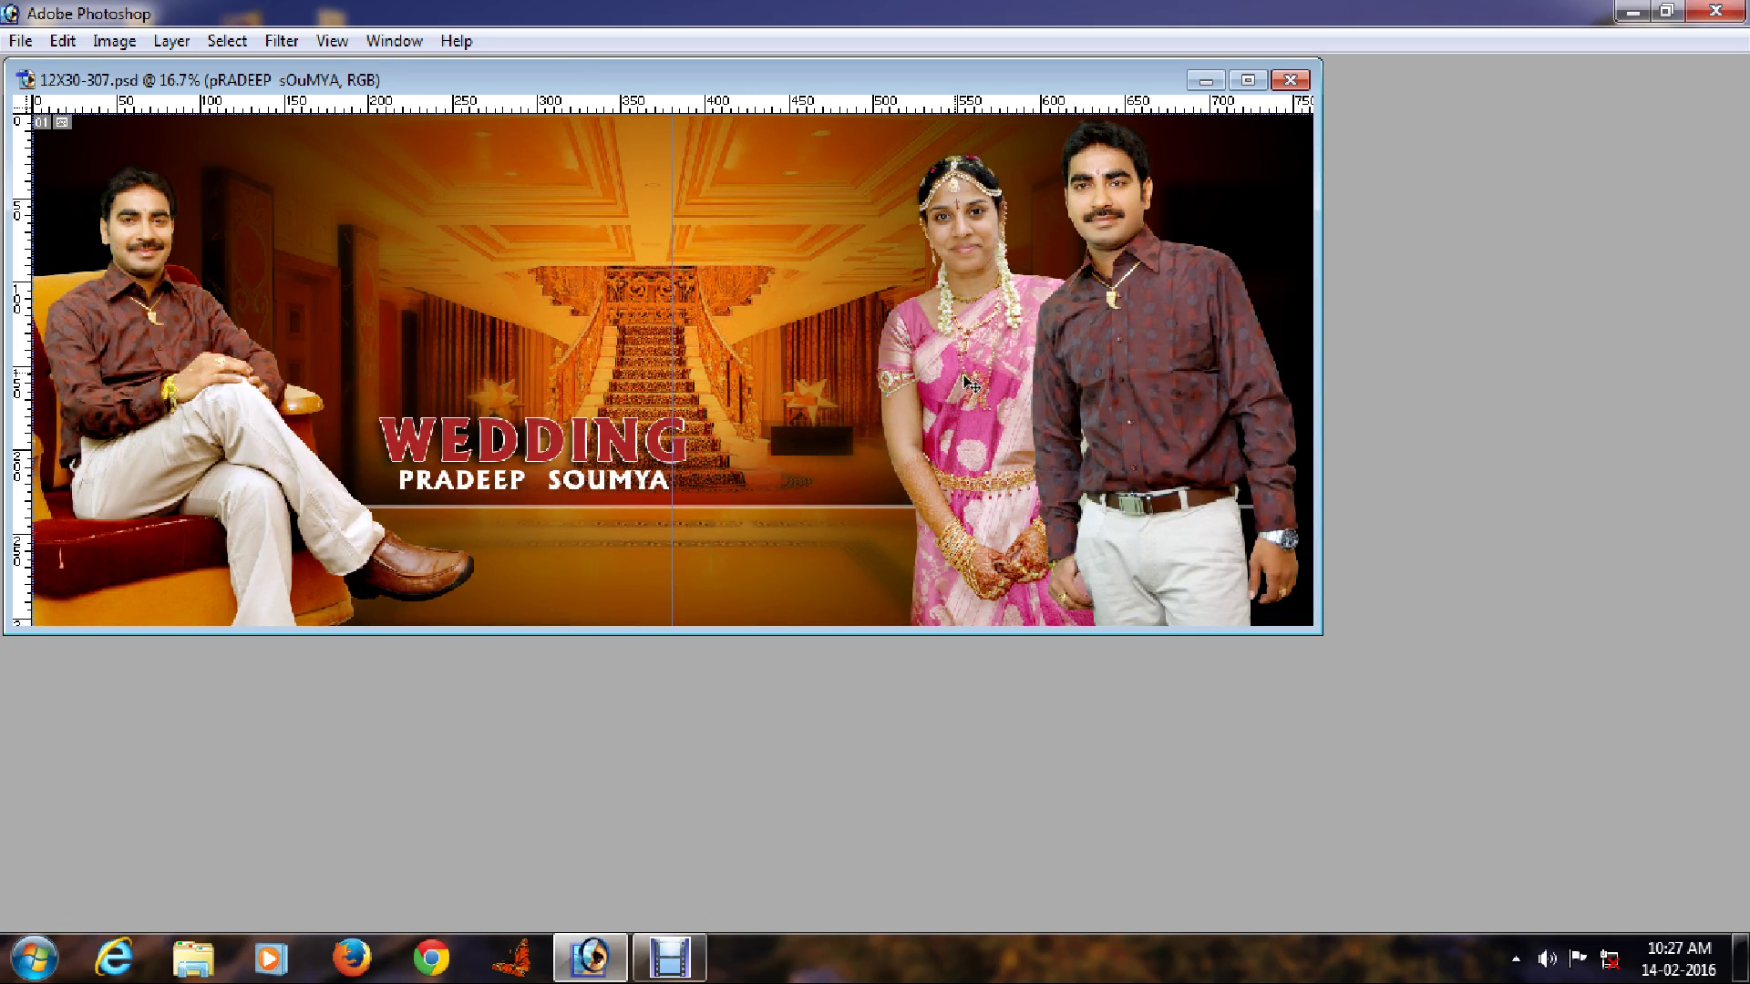
Try moving the bride's and the standing man's photos toward the left side of the page, and undo the moves.
right_click(968, 346)
left_click(1002, 355)
left_click_drag(998, 369, 558, 428)
right_click(1186, 392)
left_click(1195, 407)
left_click_drag(1190, 417, 974, 425)
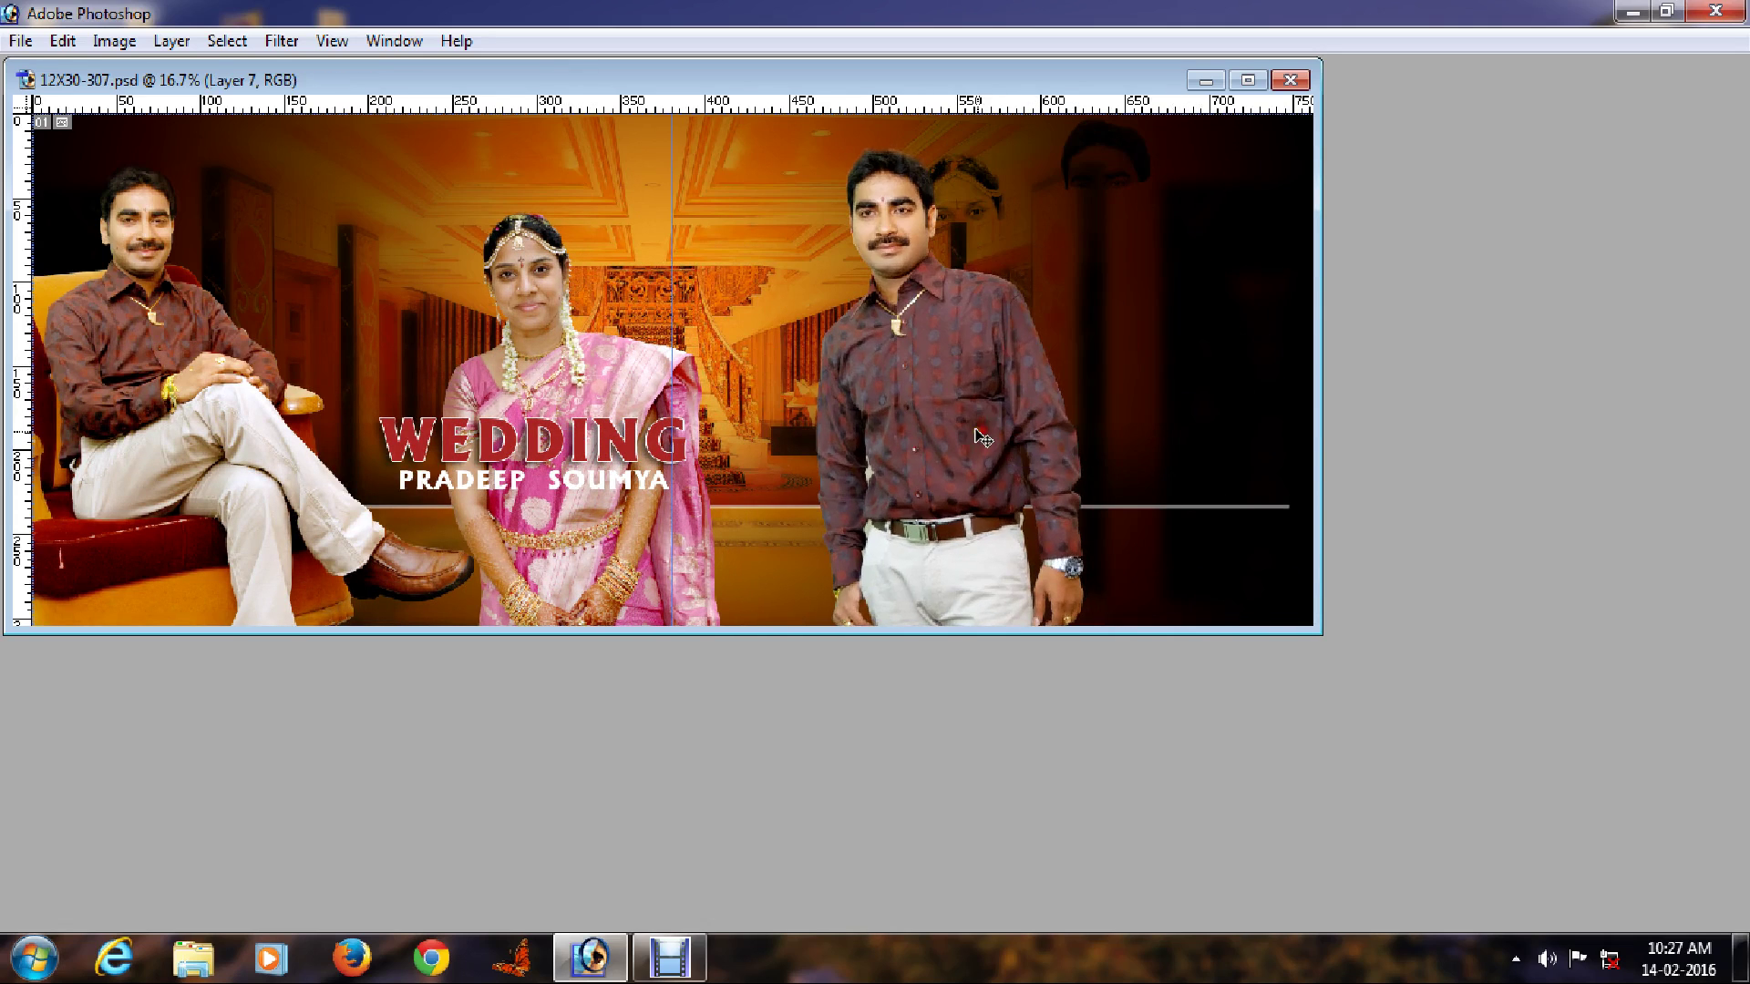
key("ctrl+z")
key("ctrl+alt+z")
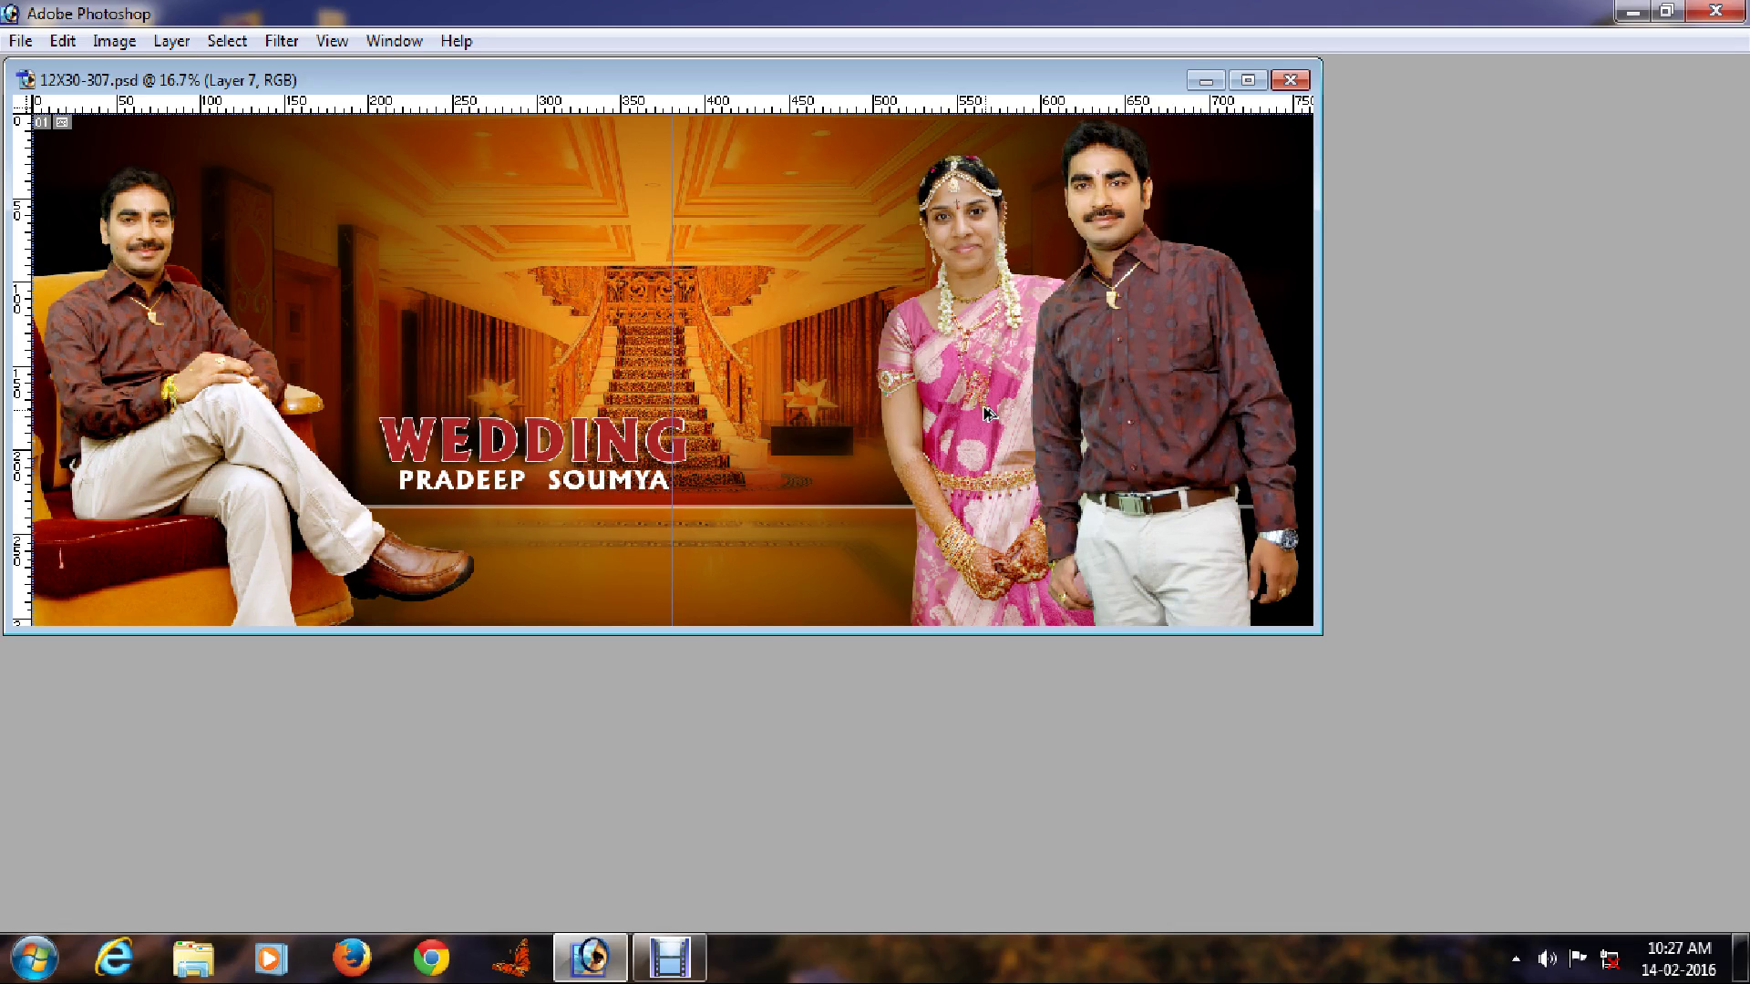
left_click_drag(992, 328, 767, 384)
key("ctrl+z")
Select the seated man's photo on Layer 8, try moving it right, and undo the move.
right_click(142, 413)
left_click(157, 424)
left_click_drag(151, 422, 326, 413)
key("ctrl+z")
Disable the layer mask on the seated man's photo, Layer 8.
key("Tab")
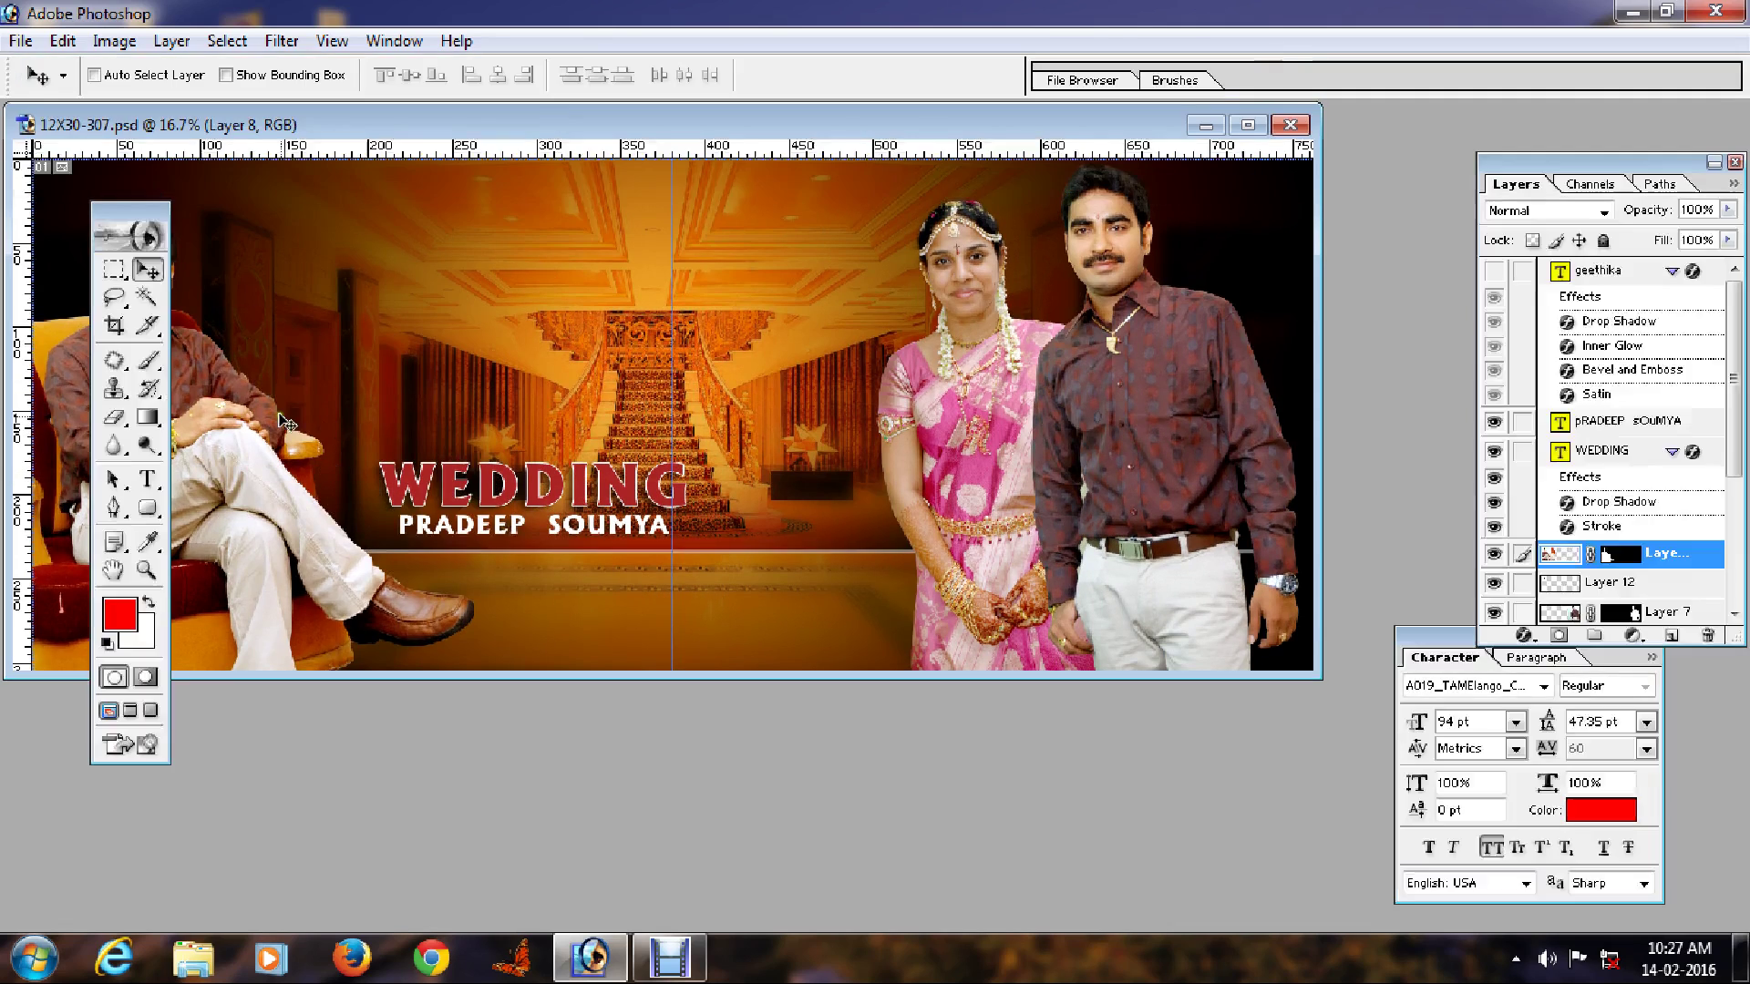
right_click(245, 498)
left_click(273, 512)
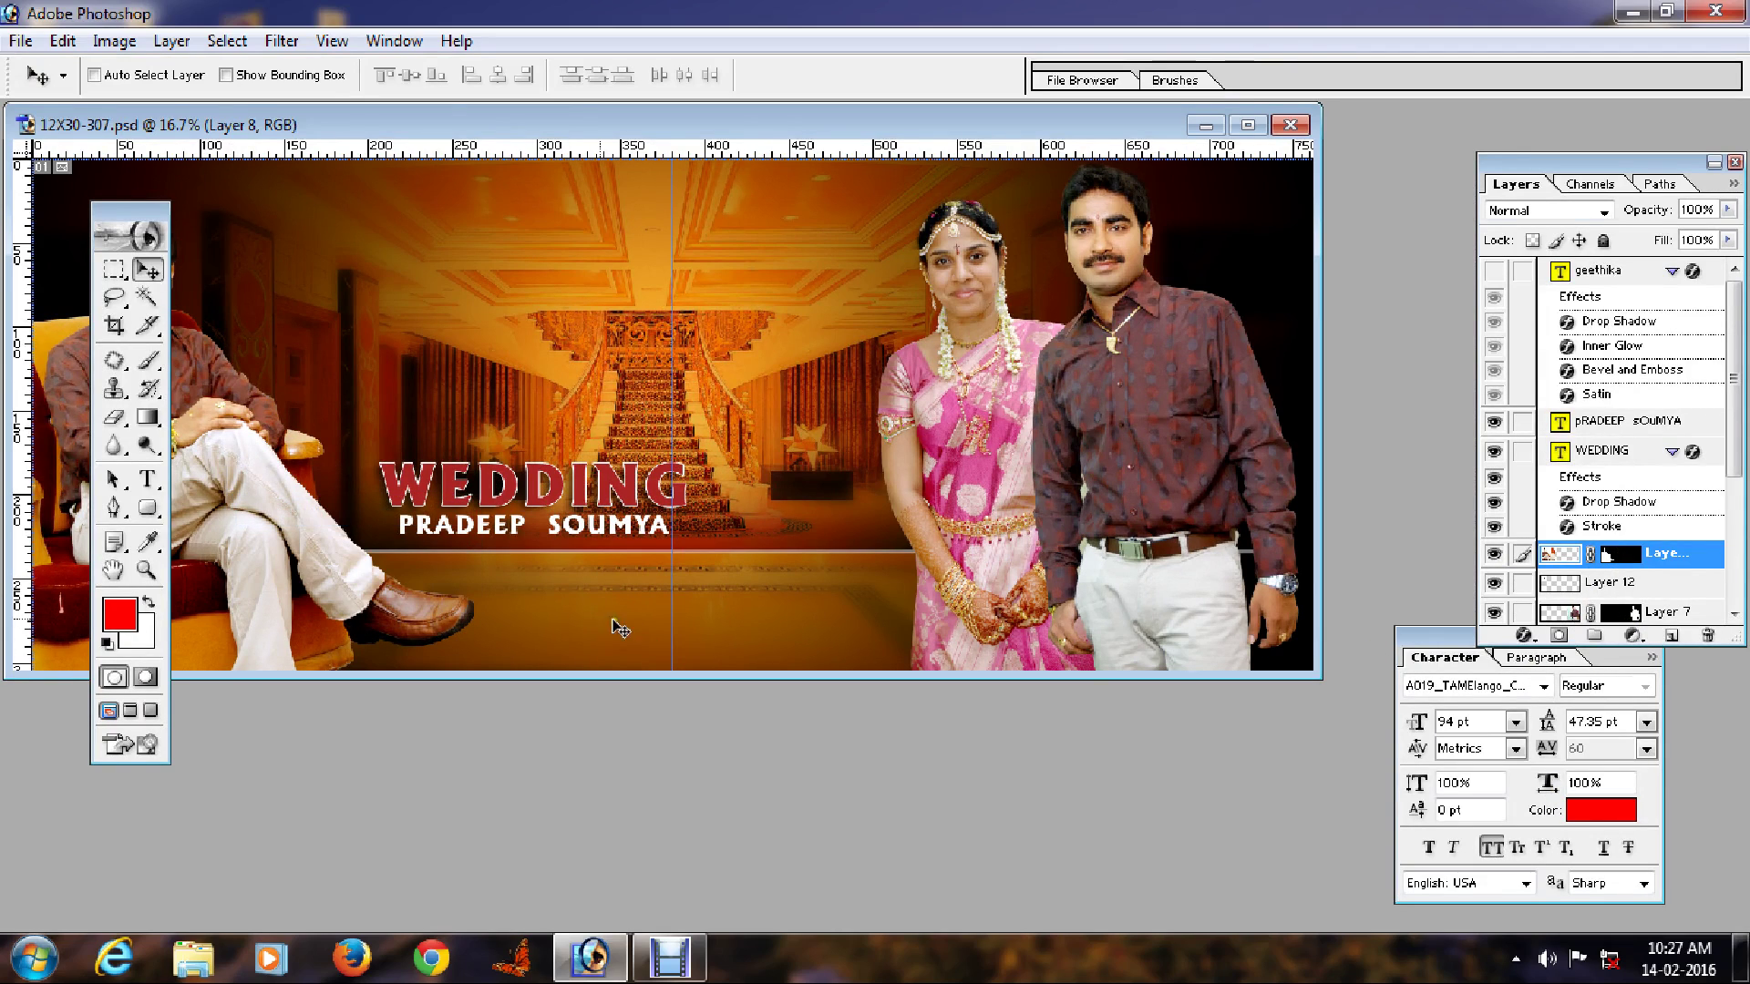
right_click(1625, 562)
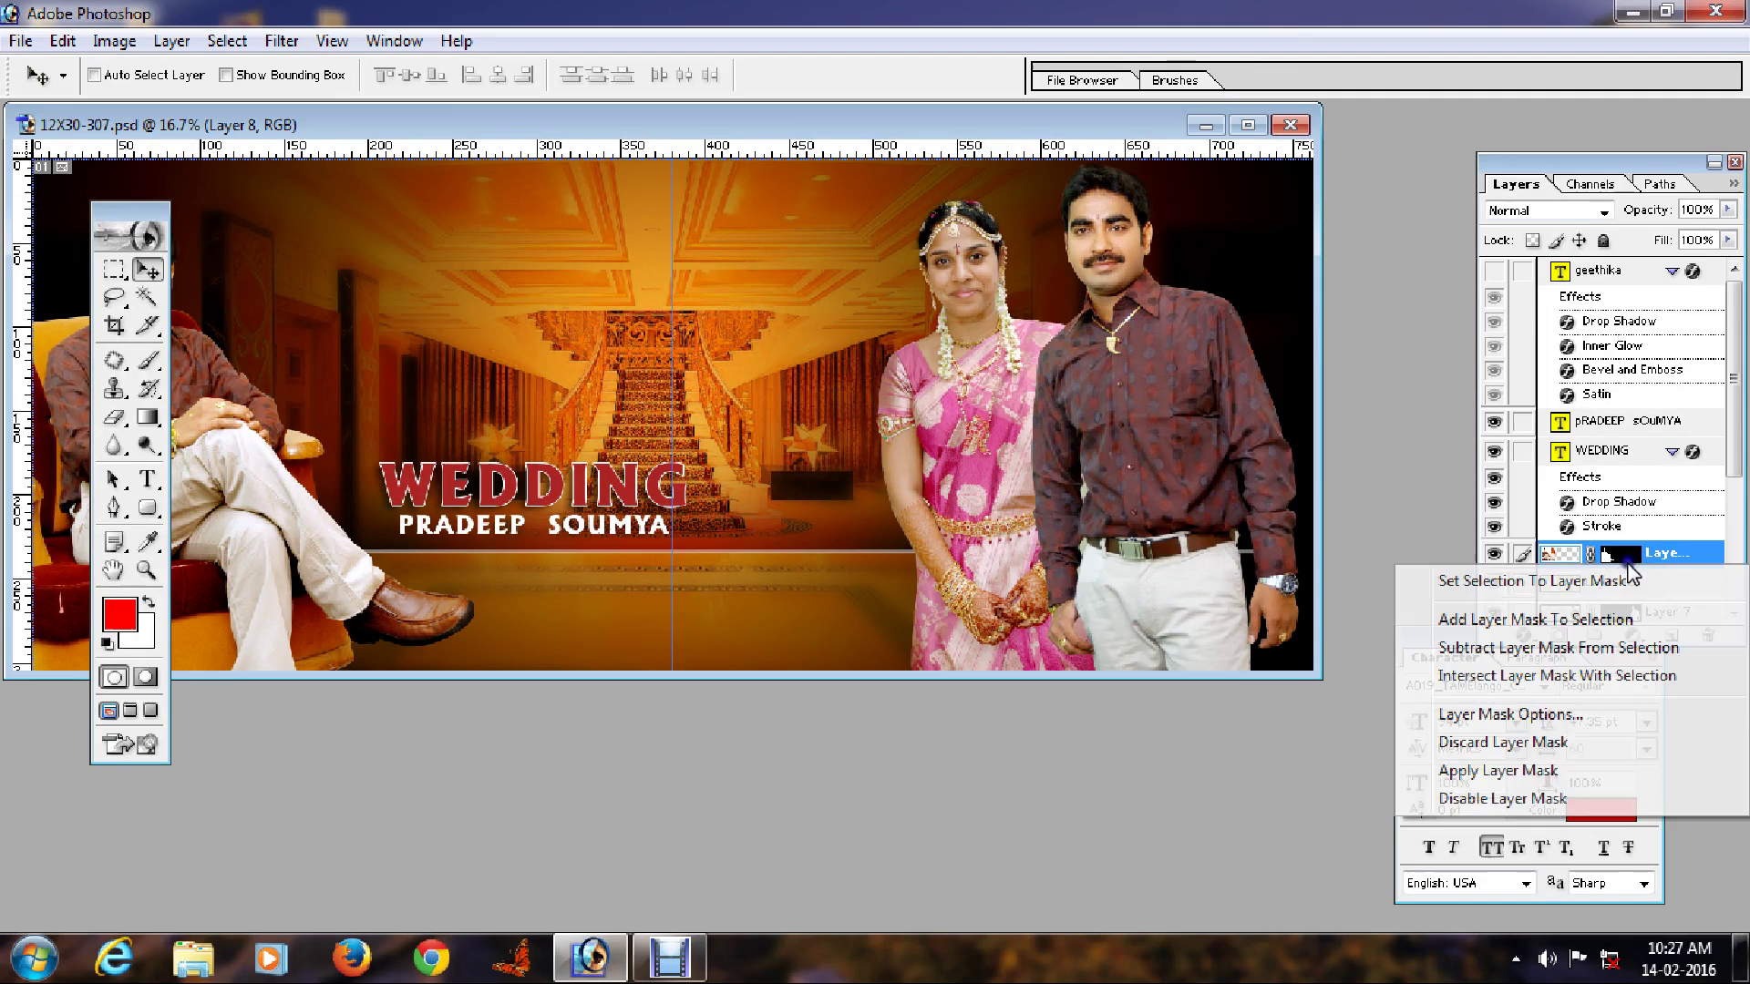
left_click(1517, 796)
key("Tab")
Try moving the unmasked seated man's photo right, and undo both the move and the mask change.
left_click_drag(160, 354, 316, 348)
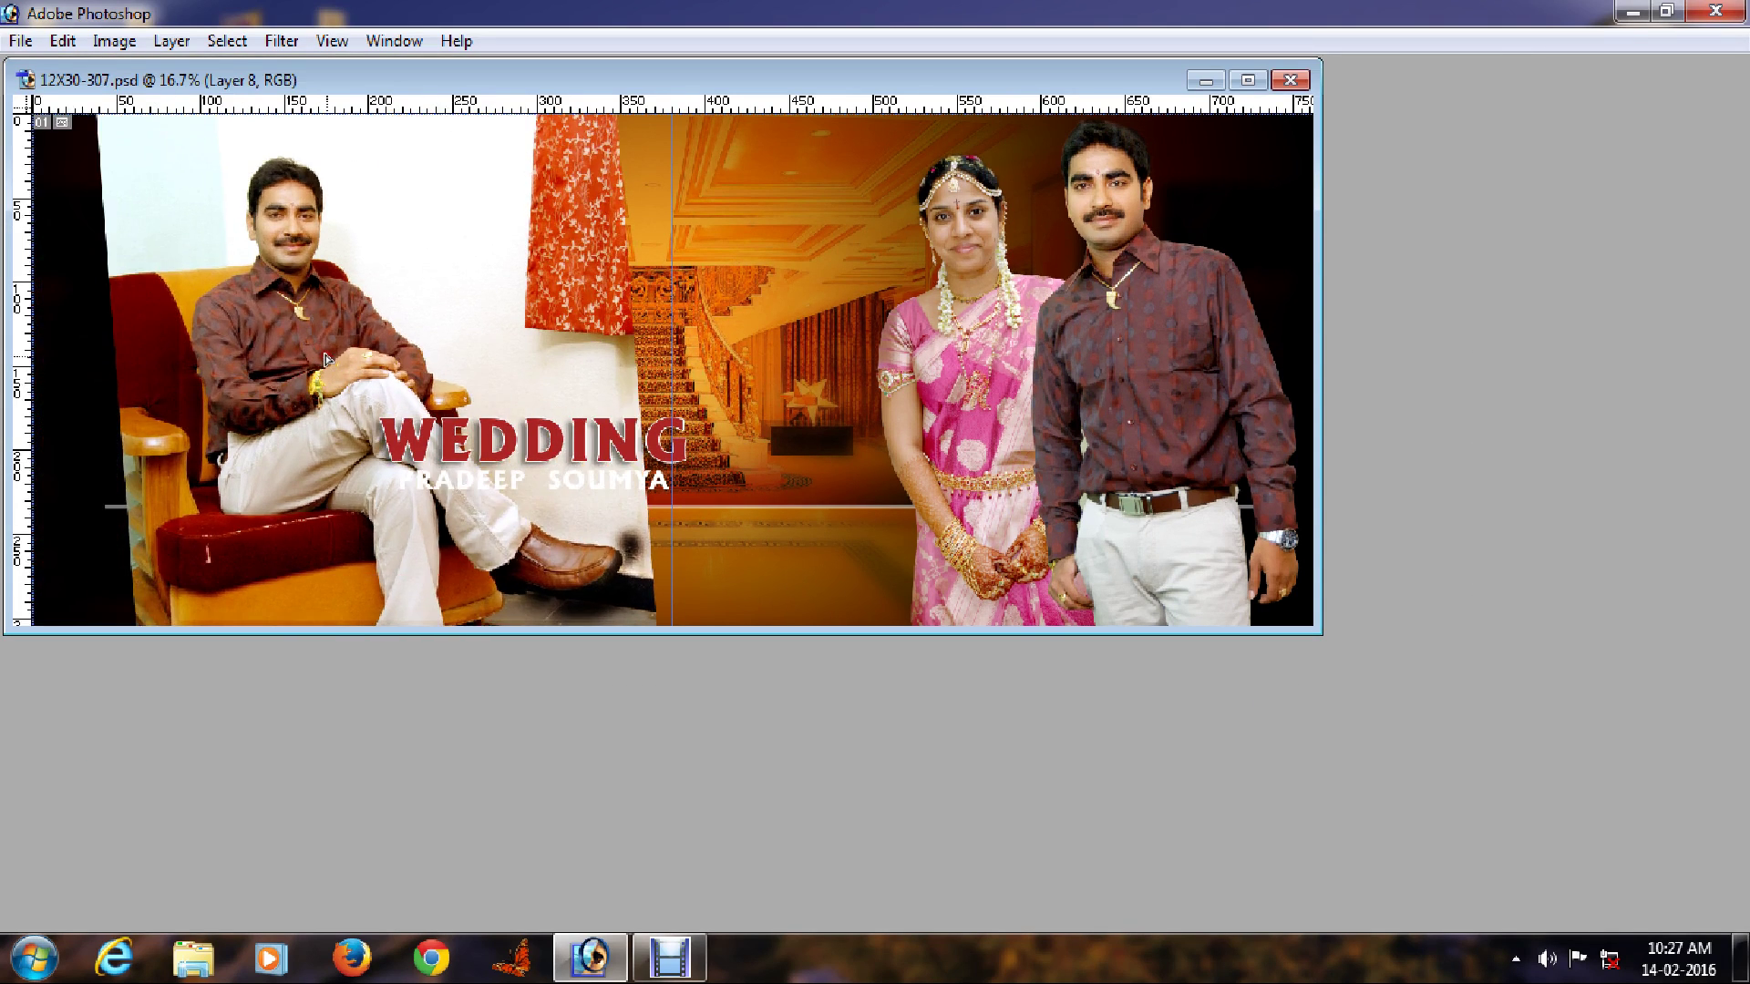
key("ctrl+z")
key("ctrl+alt+z")
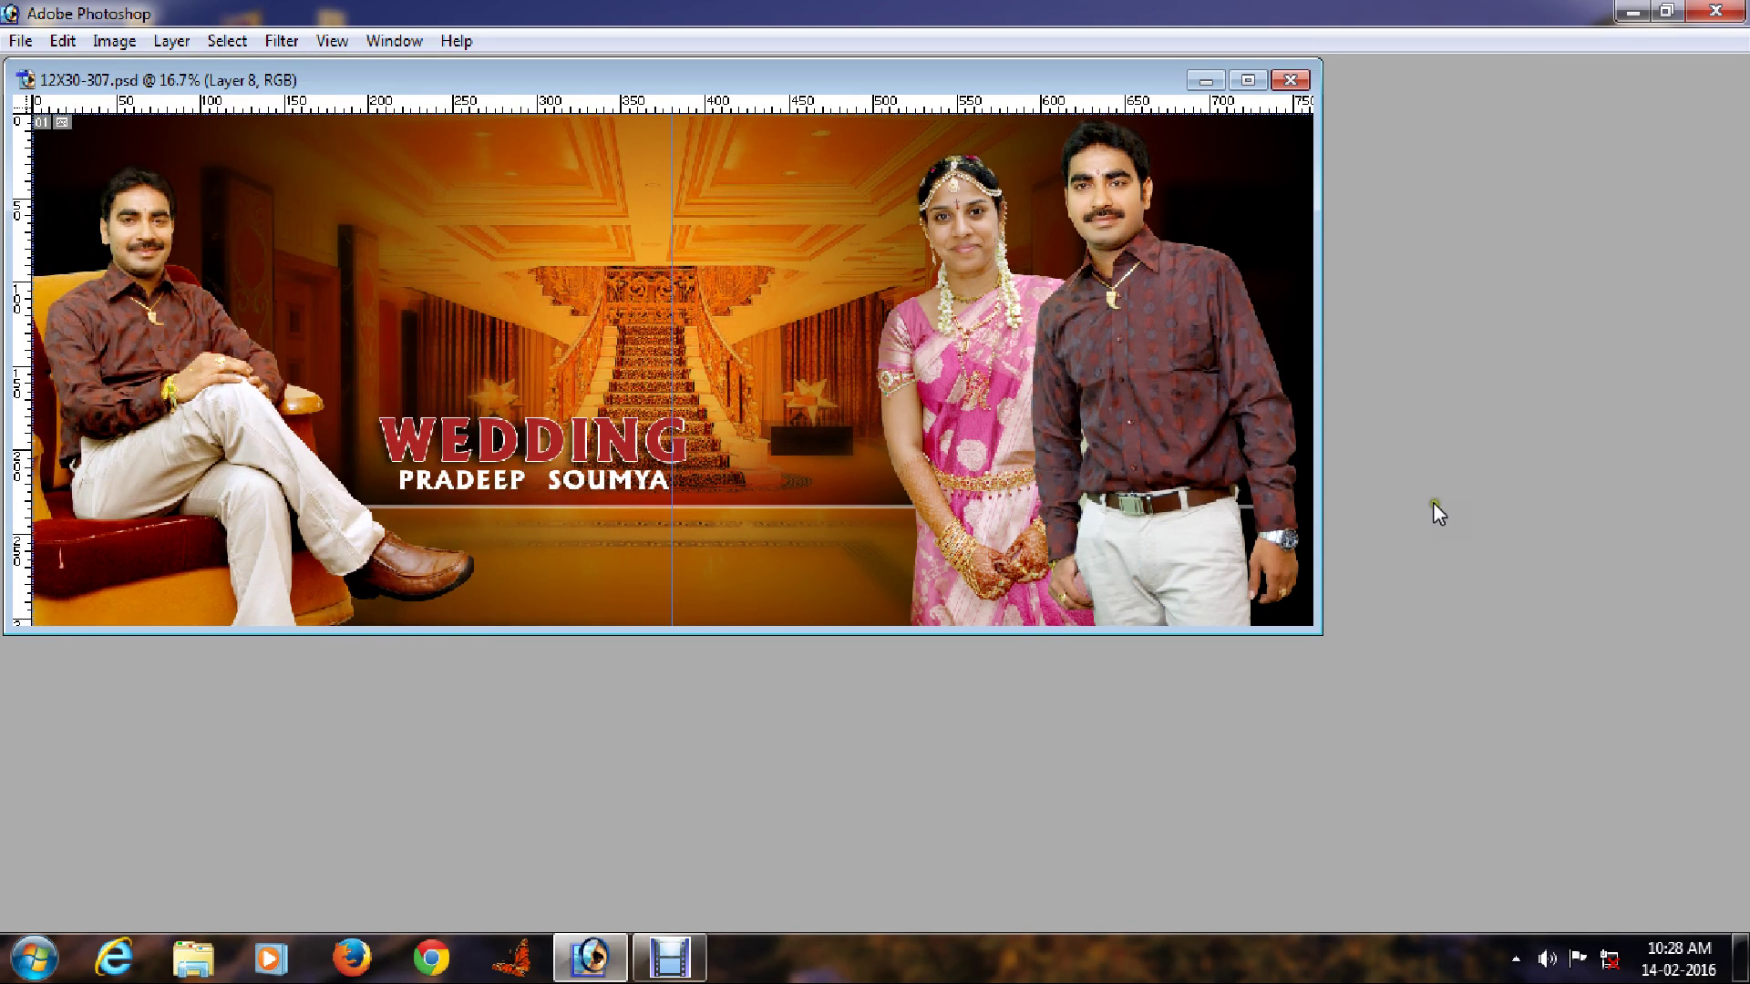
View the album full screen on black and discard the layer mask of the seated man's Layer 8.
key("f")
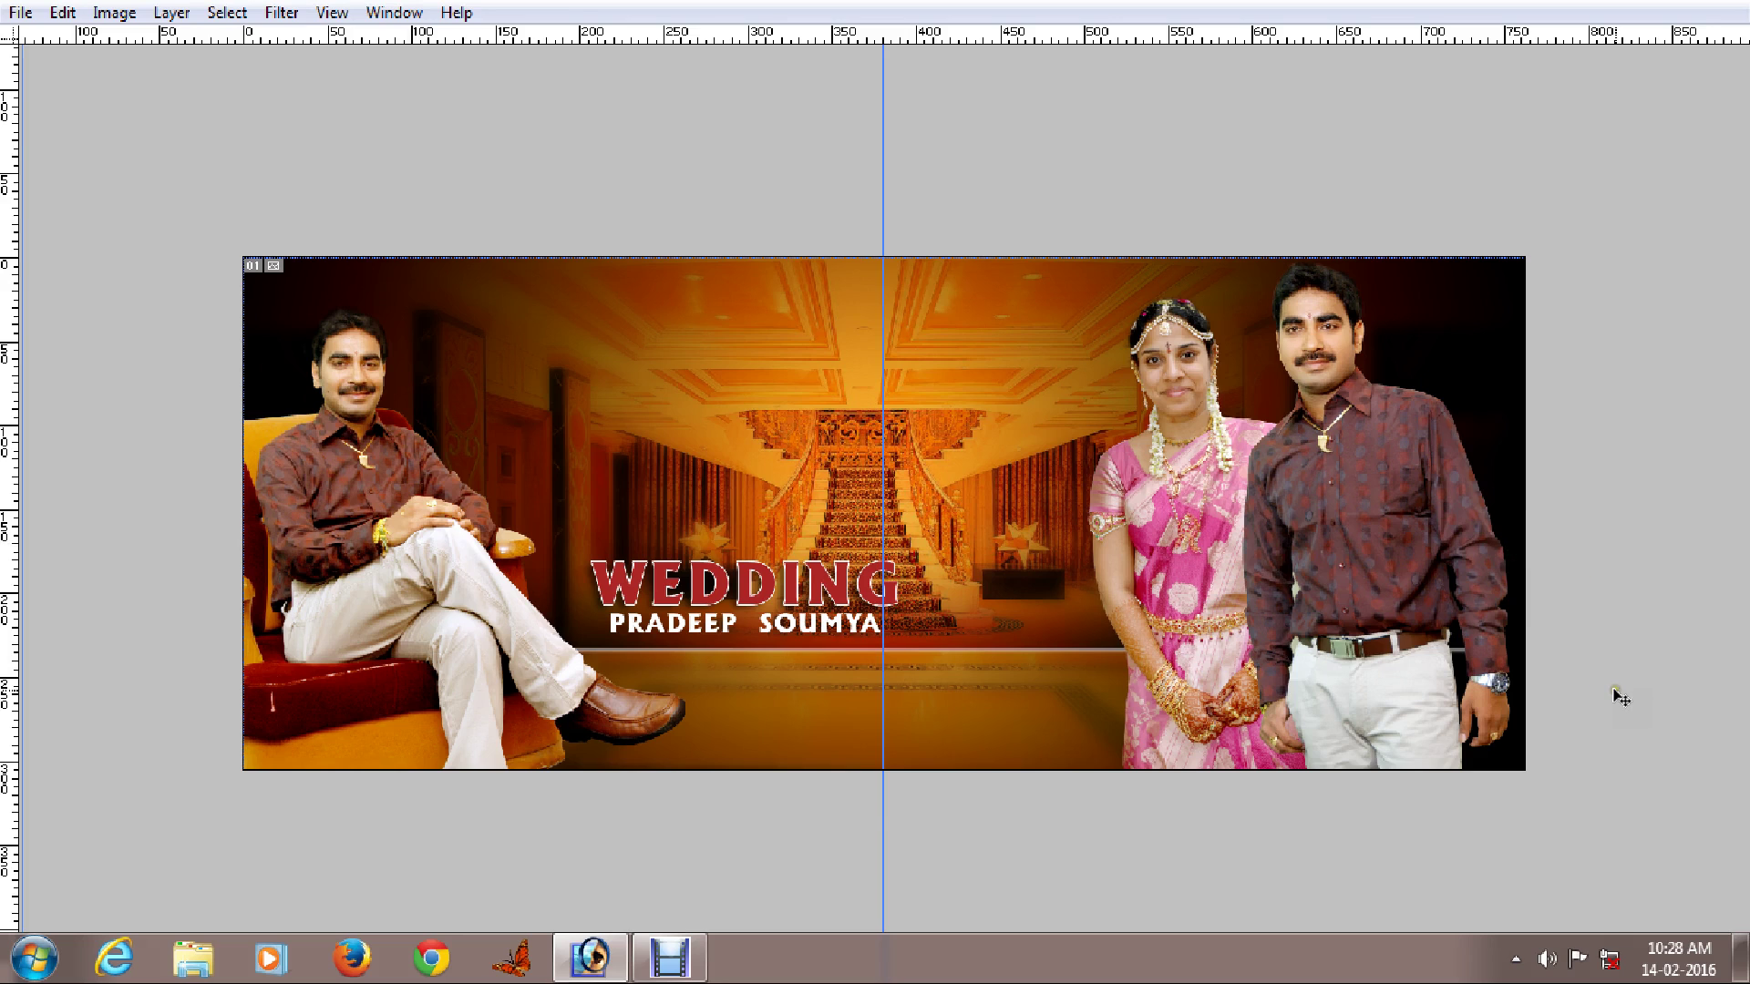
key("Tab")
key("f")
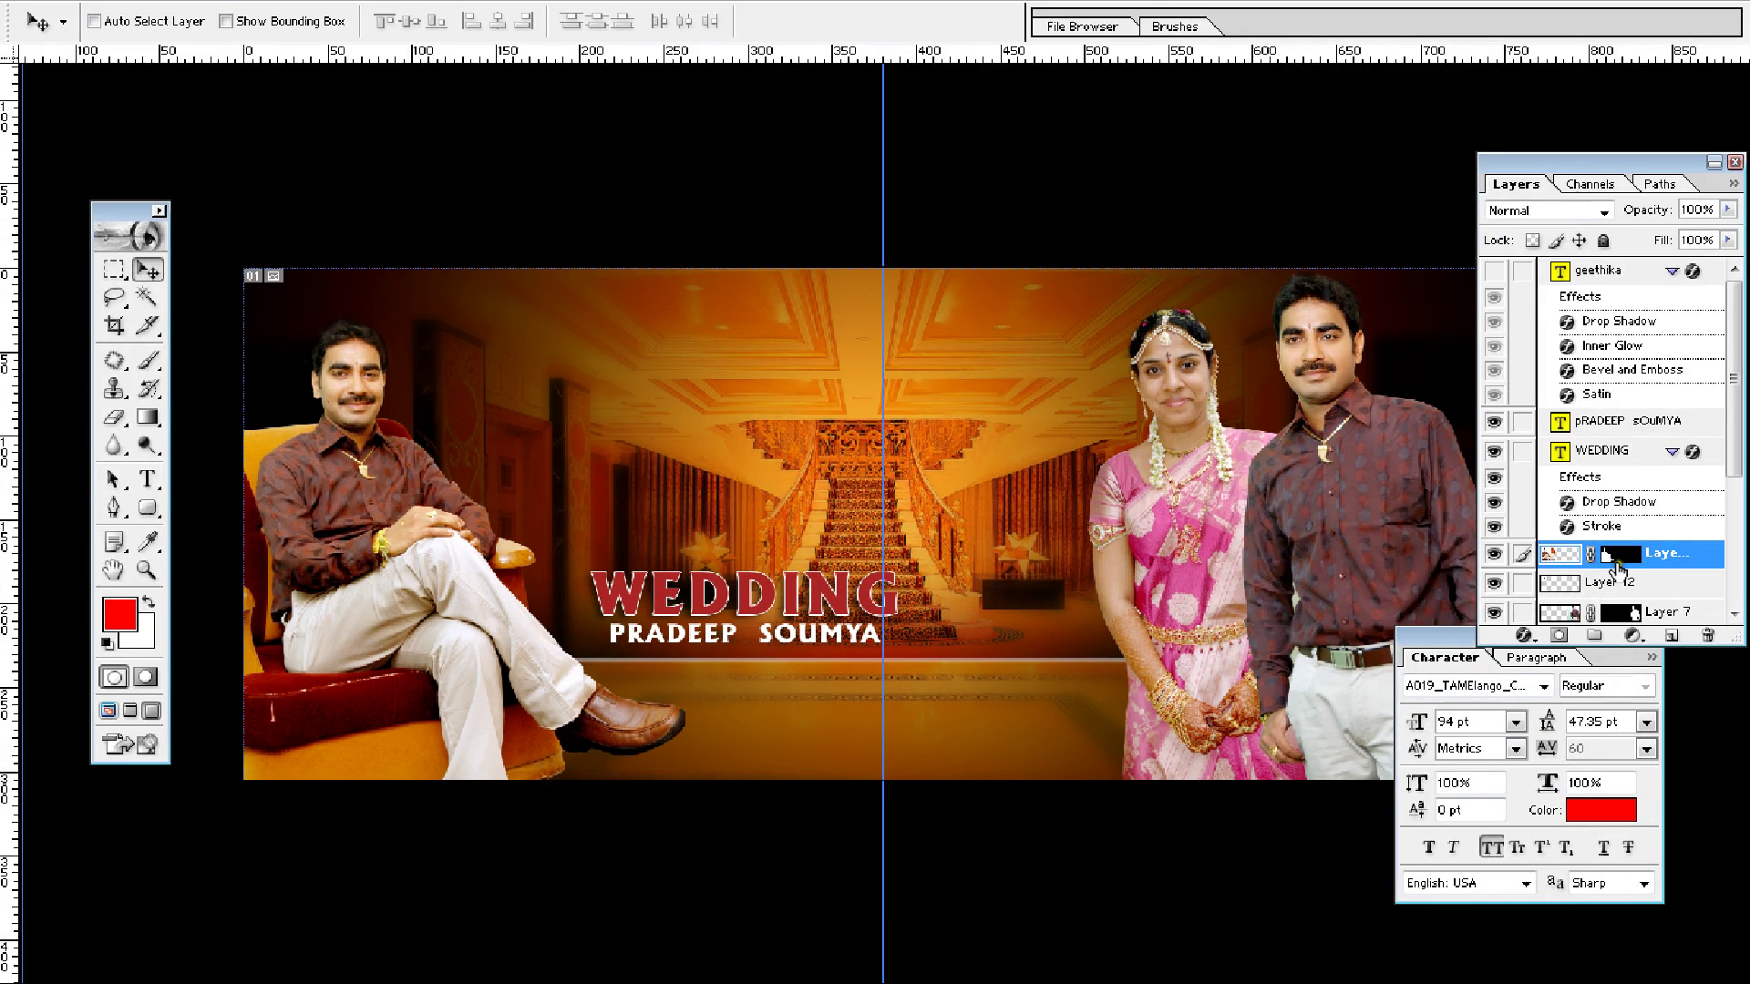
right_click(1618, 554)
left_click(1503, 800)
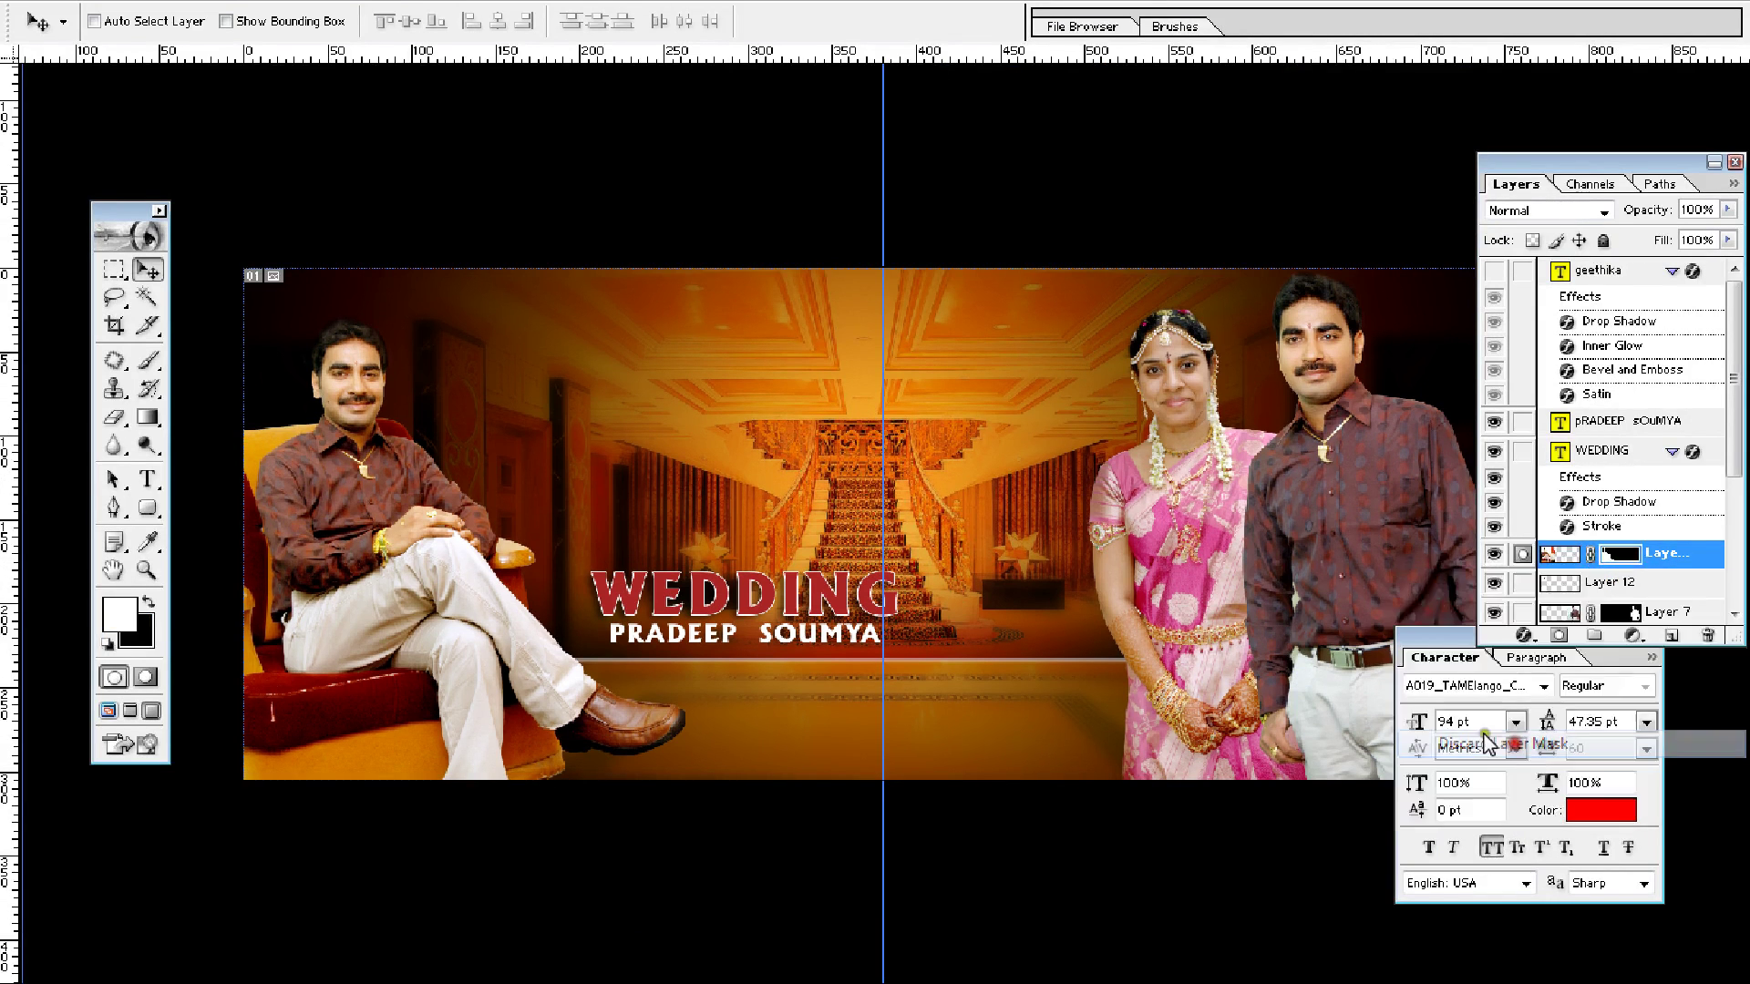
key("Tab")
key("Tab")
Try moving the seated man's photo without its mask, and undo the move.
right_click(488, 480)
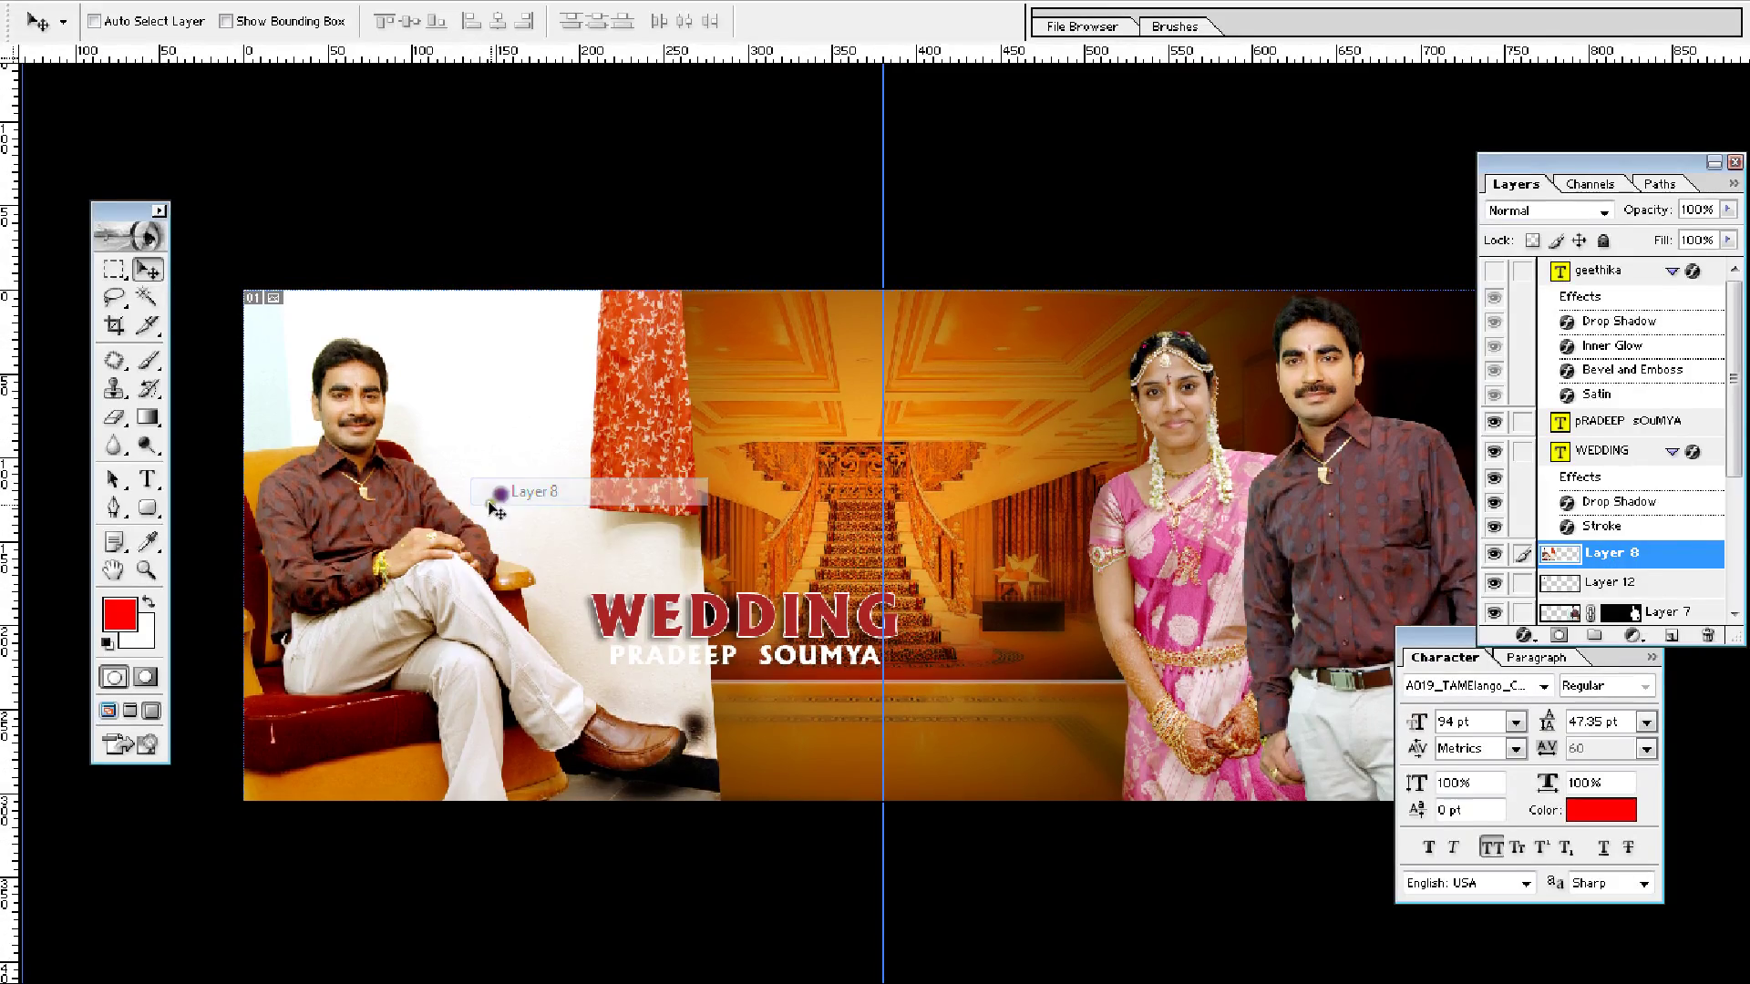
left_click(498, 492)
left_click_drag(498, 492, 547, 453)
key("ctrl+z")
Zoom in on the seated man to examine the original wall and curtain around him.
key("Tab")
key("ctrl+plus")
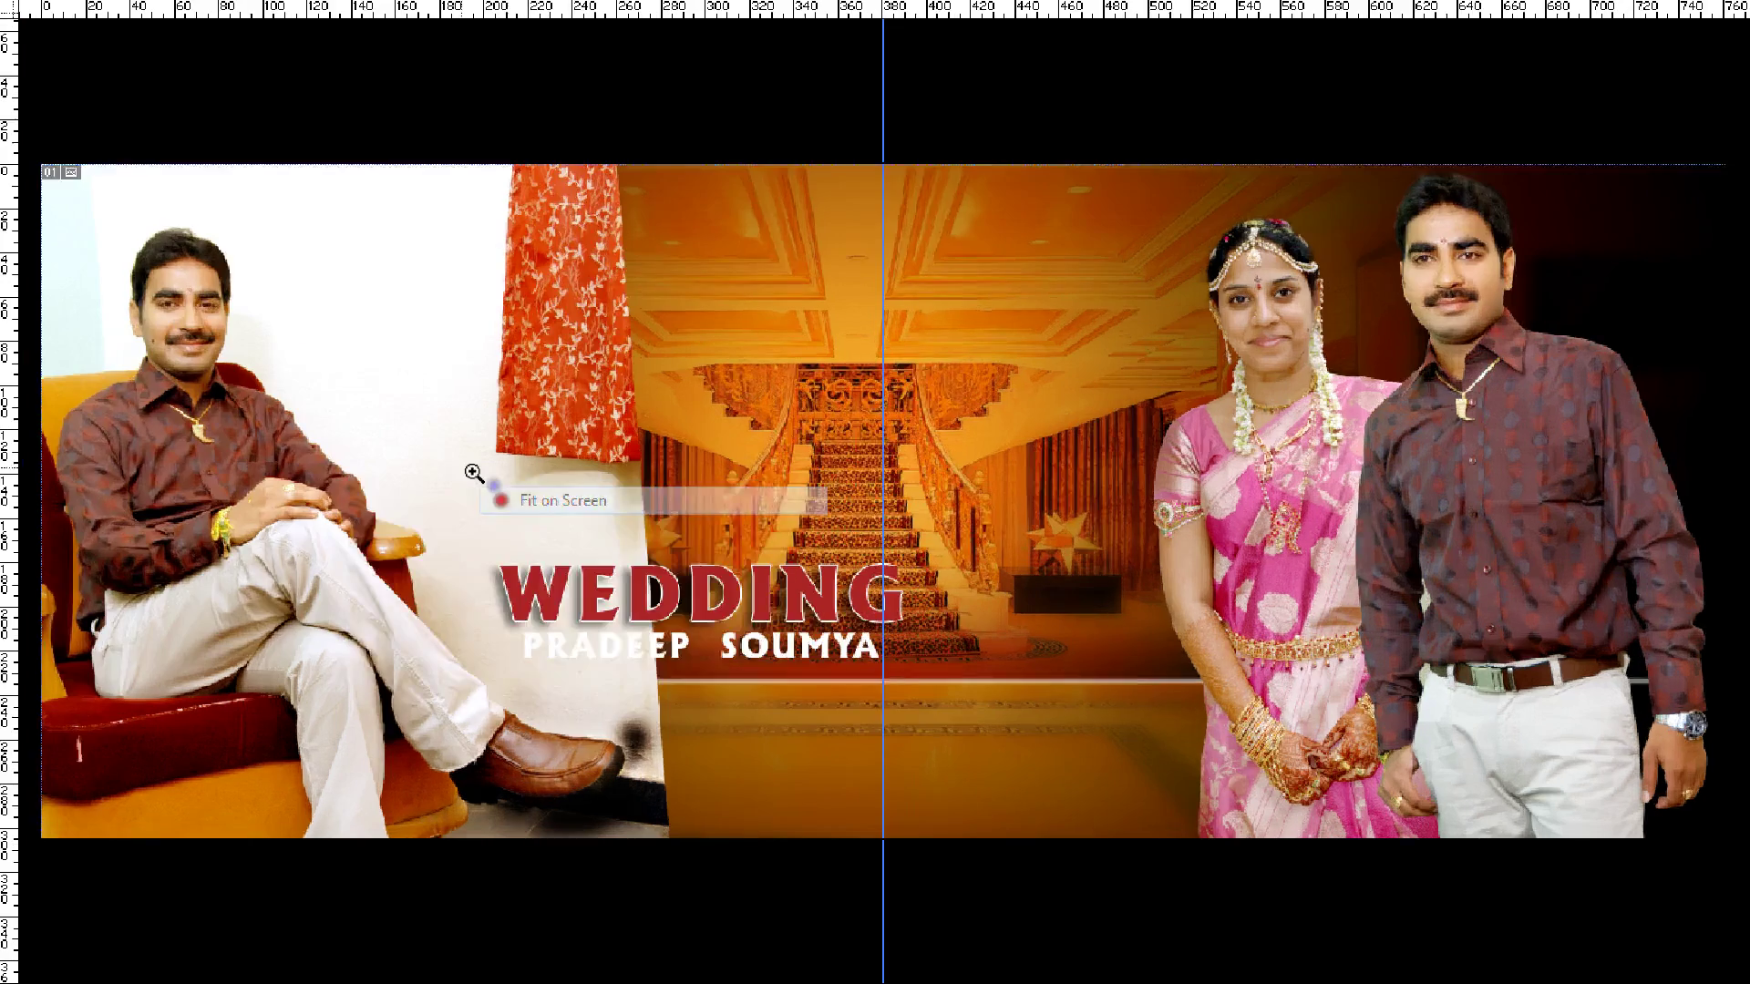
left_click_drag(495, 568, 3, 194)
key("Tab")
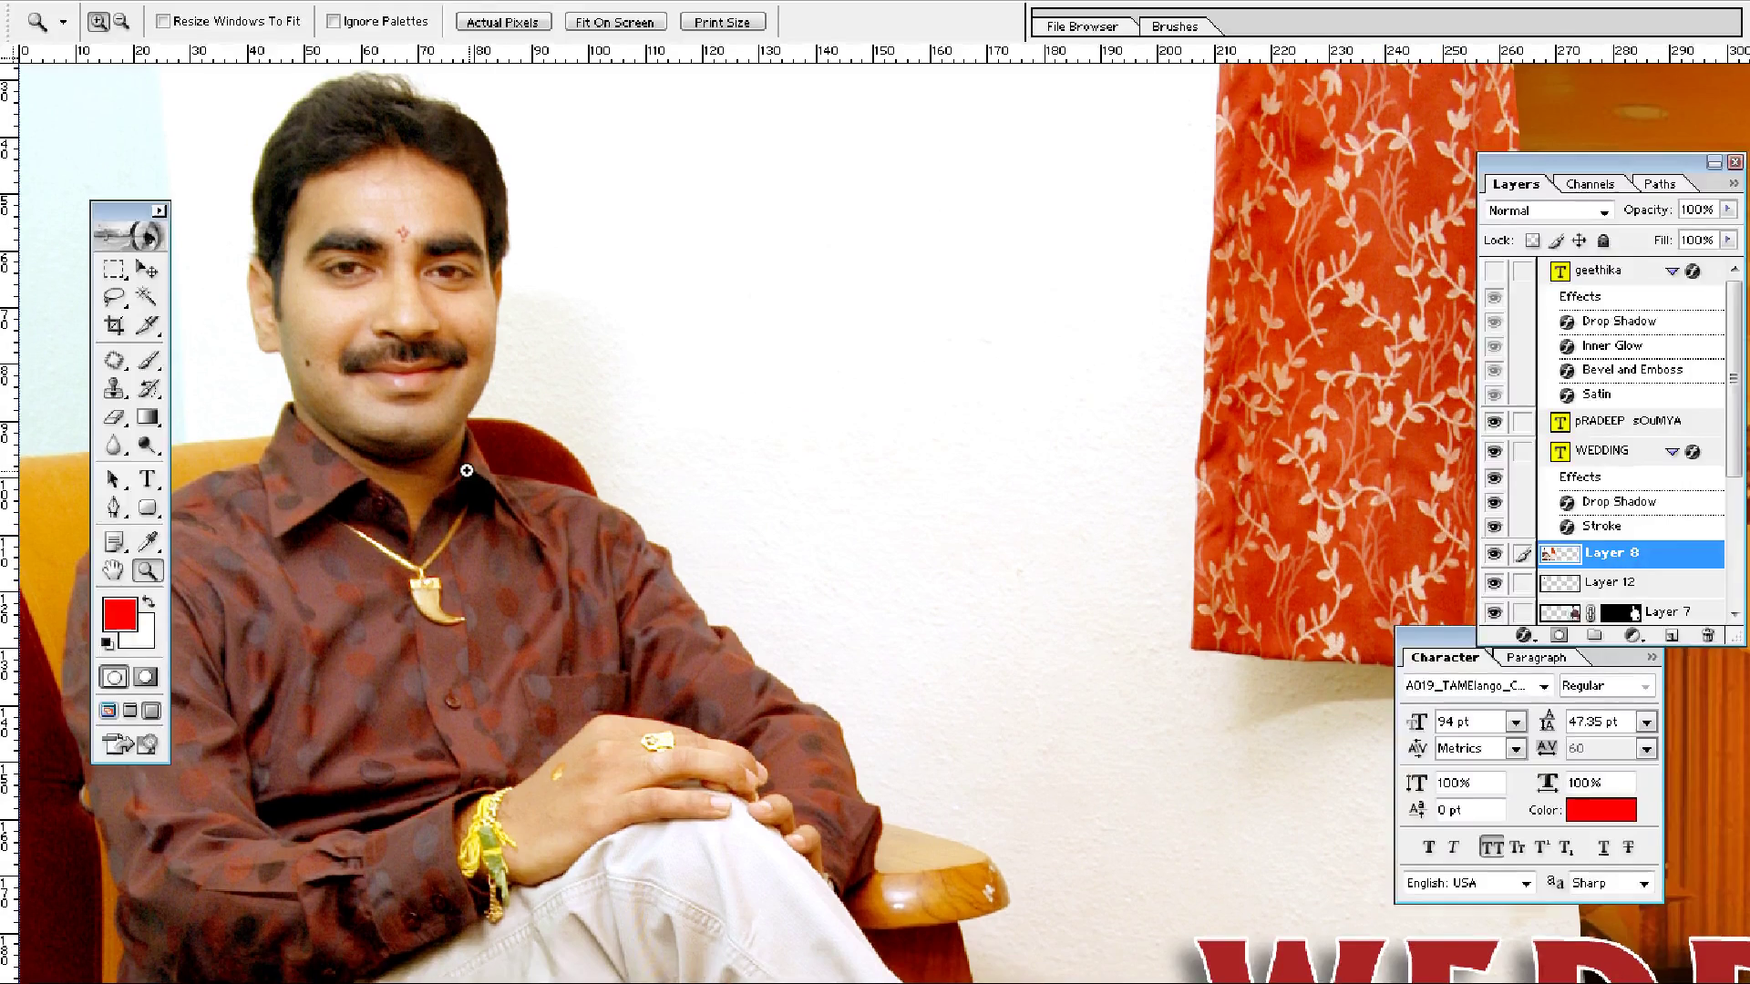
key("Tab")
right_click(435, 478)
left_click(462, 486)
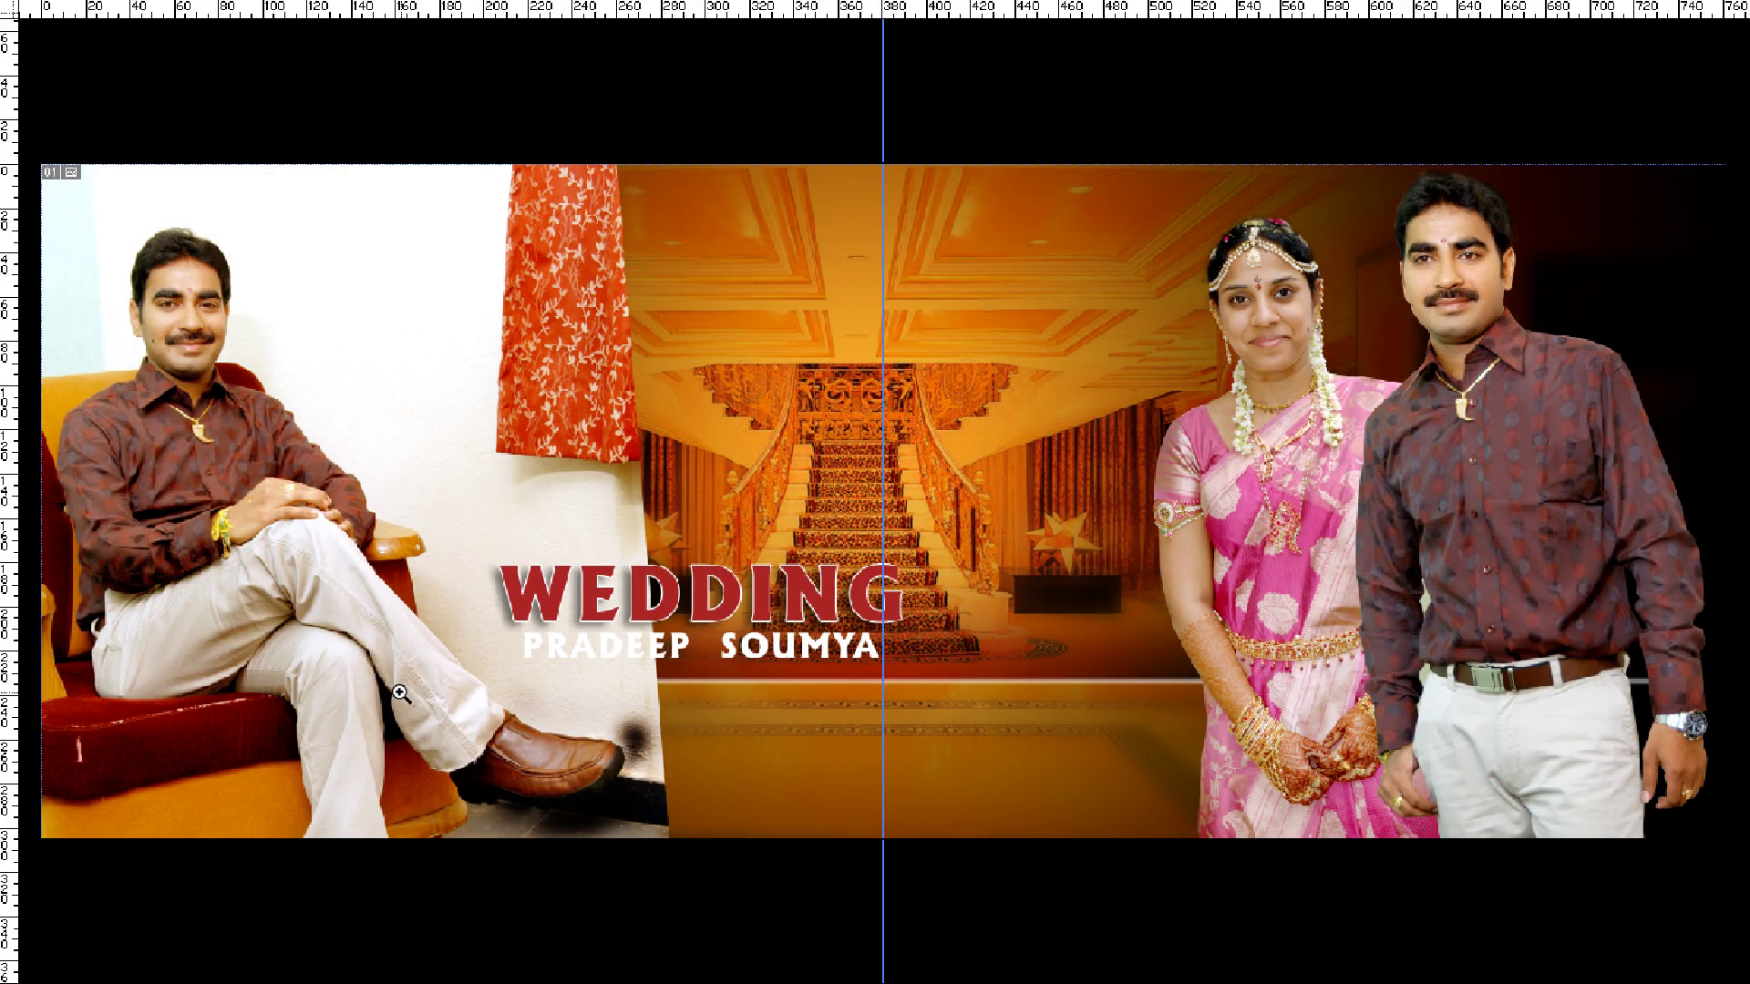
Start a Pen path at the photo's left edge and trace the top of the yellow chair back to the seated man's collar.
left_click_drag(295, 591, 82, 310)
left_click_drag(244, 492, 18, 123)
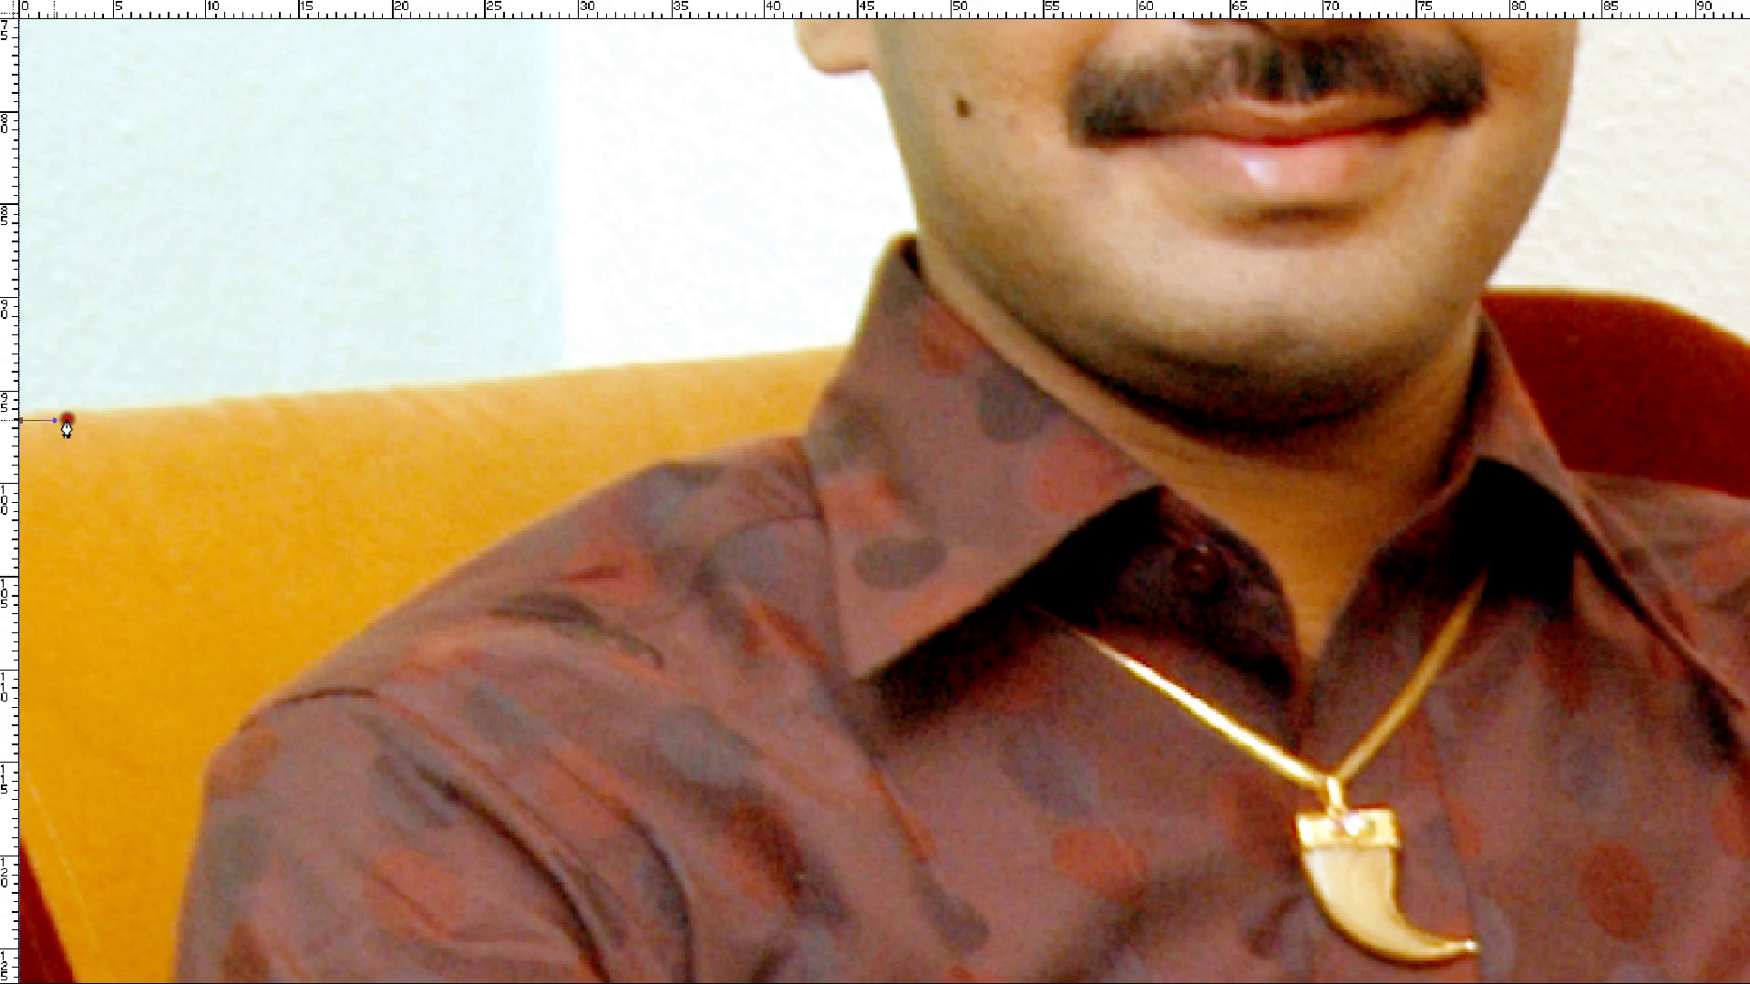
left_click_drag(414, 383, 471, 377)
left_click_drag(665, 364, 550, 394)
key("ctrl+z")
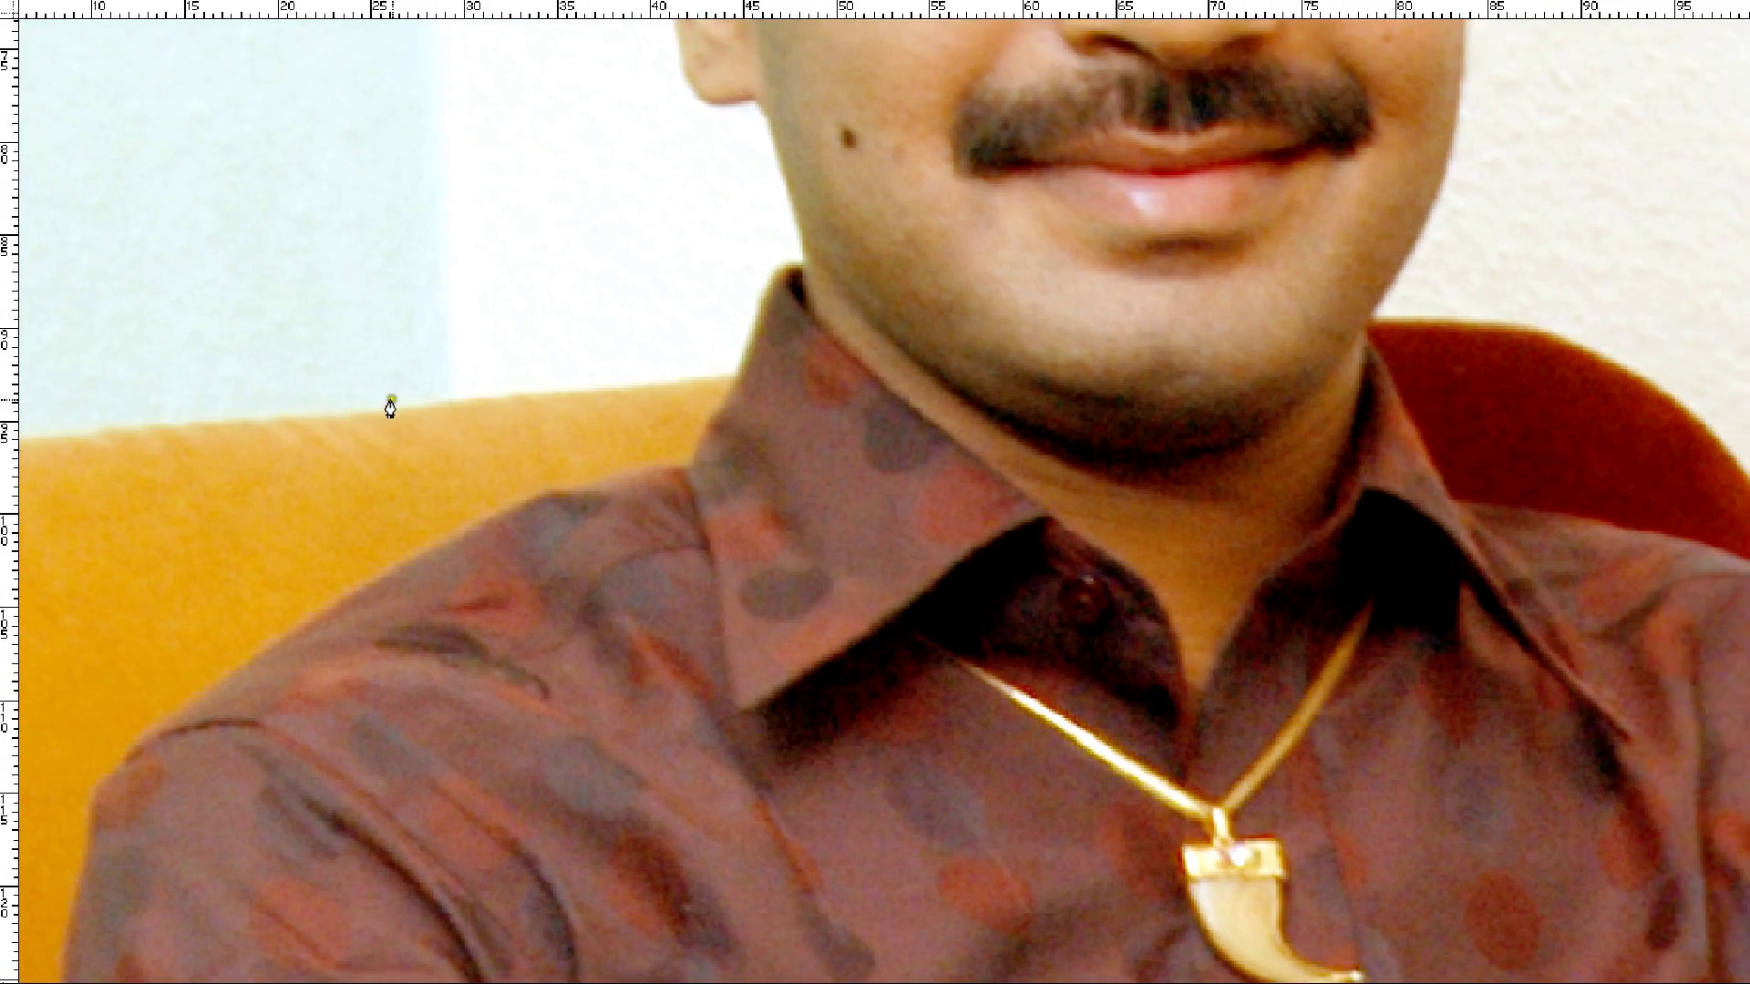
left_click_drag(402, 400, 449, 412)
key("ctrl+z")
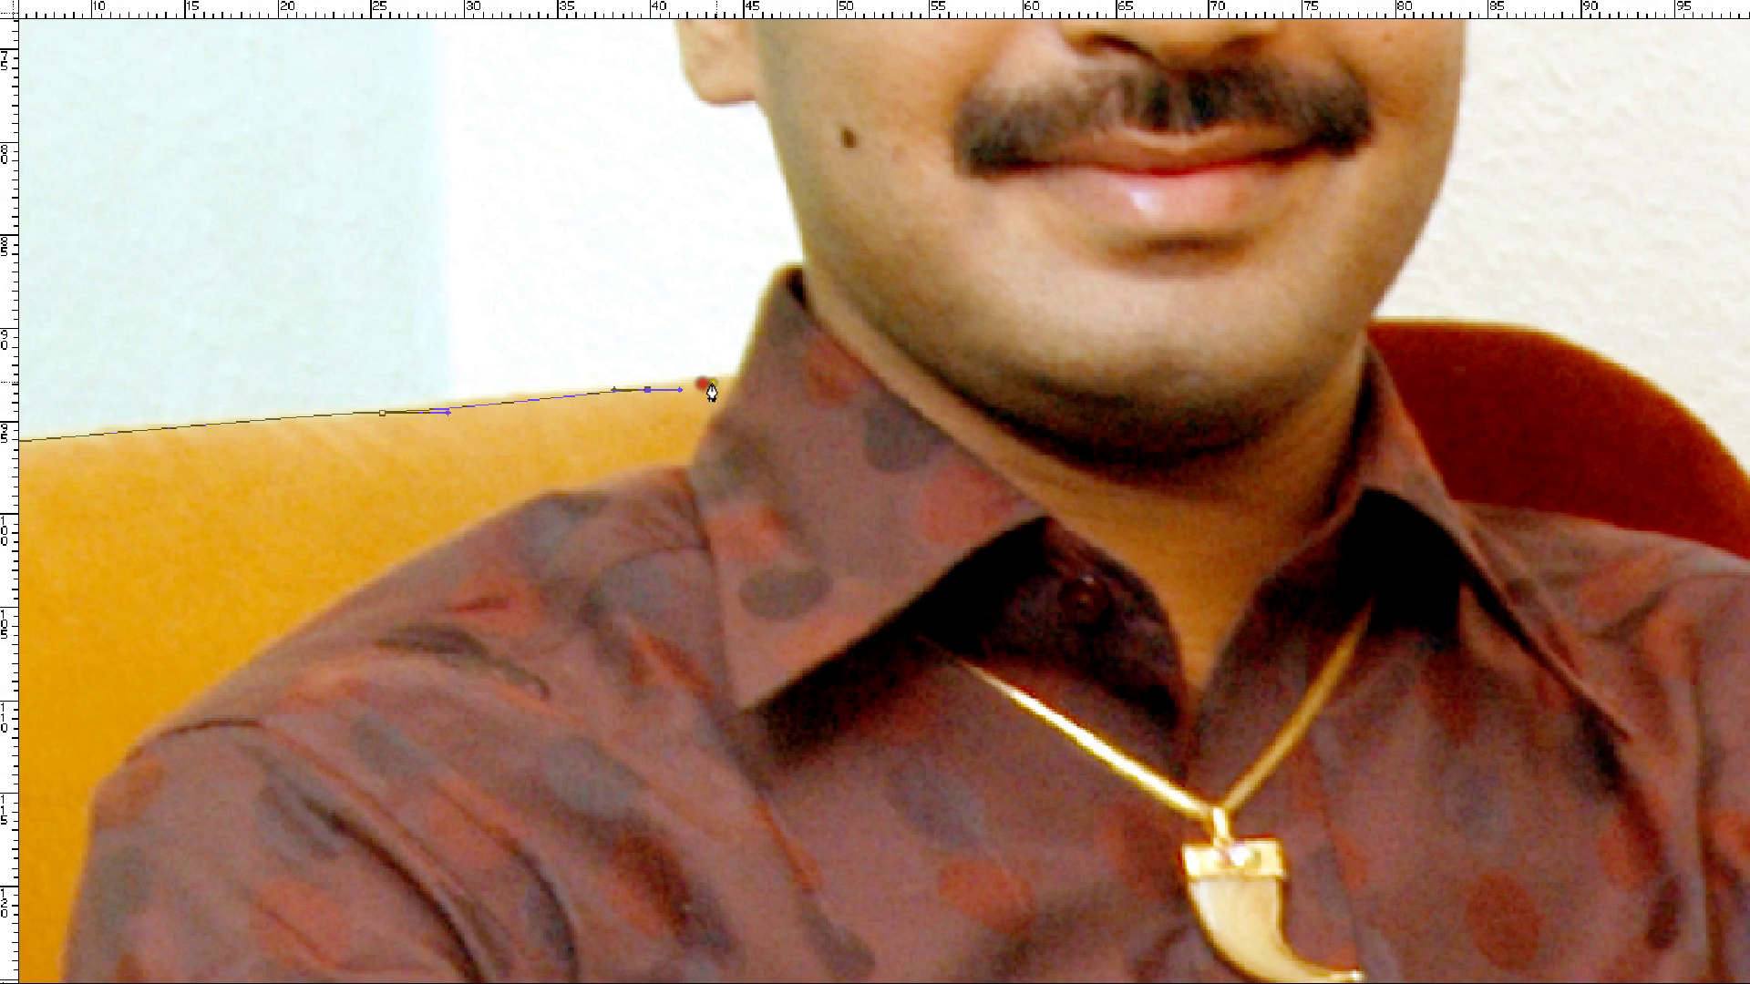
key("Tab")
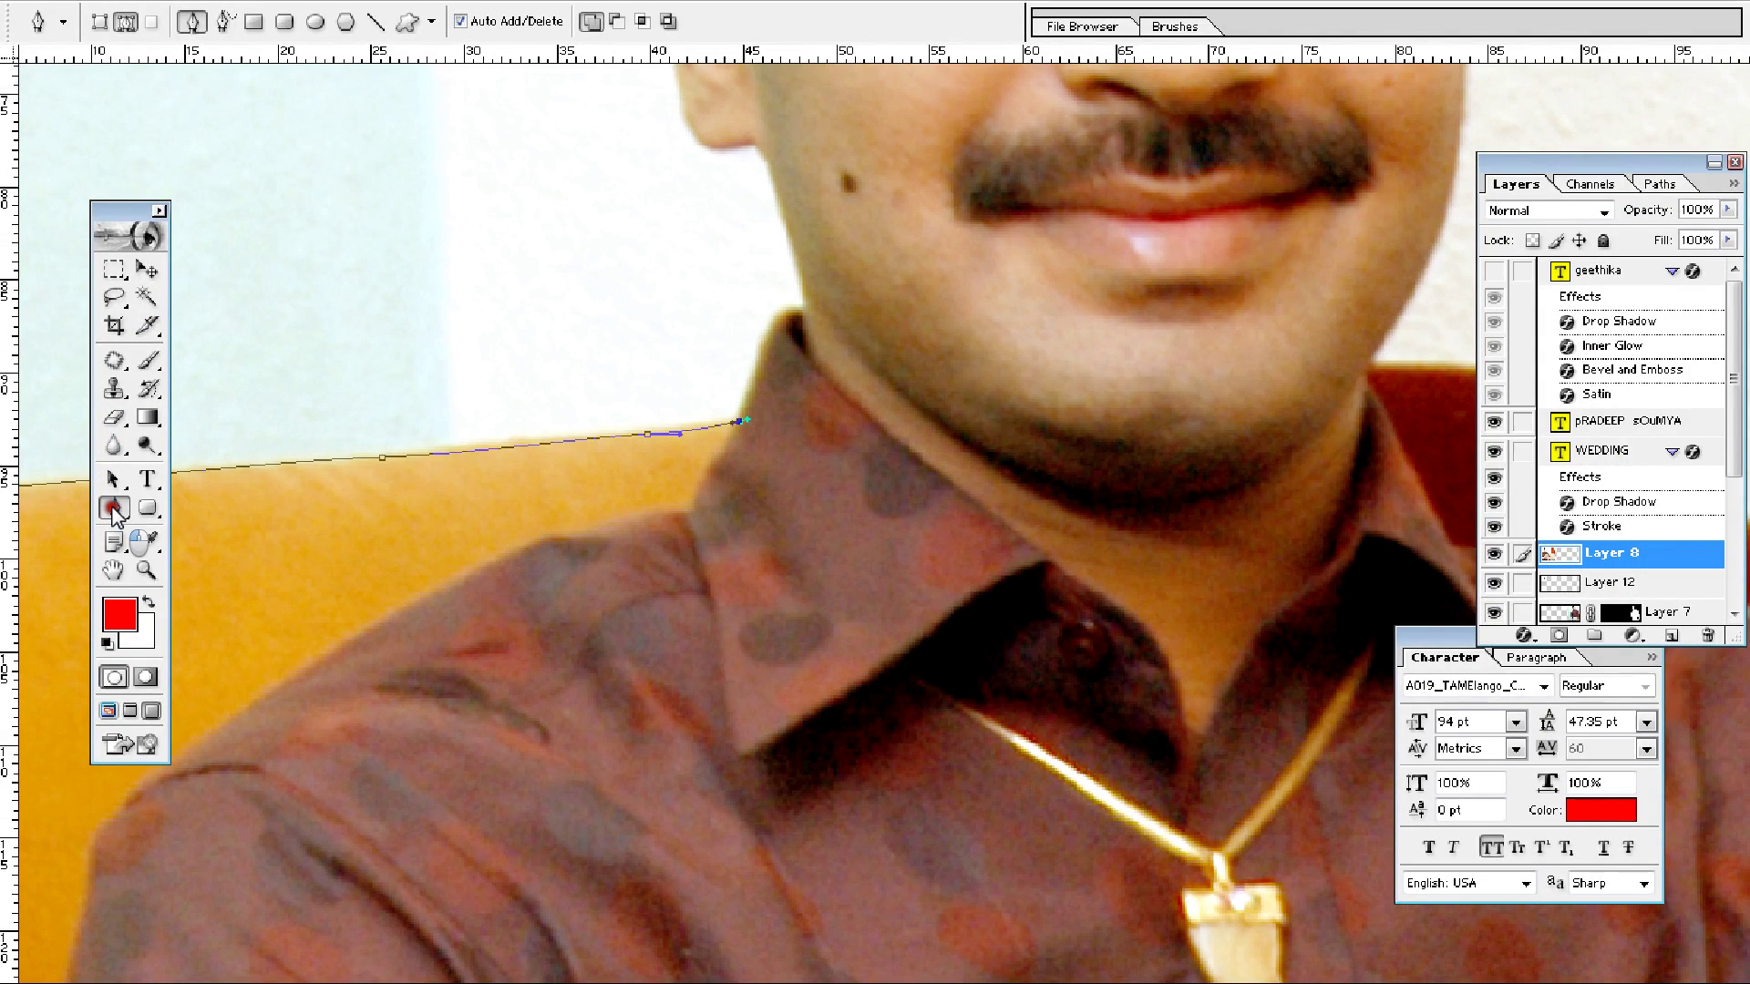
Extend the Pen path up the outer edge of the shirt collar to its tip beside the neck.
left_click_drag(113, 512, 196, 504)
left_click(237, 510)
key("ctrl+z")
left_click_drag(657, 204, 621, 488)
left_click(701, 653, "ctrl")
left_click_drag(701, 655, 701, 505)
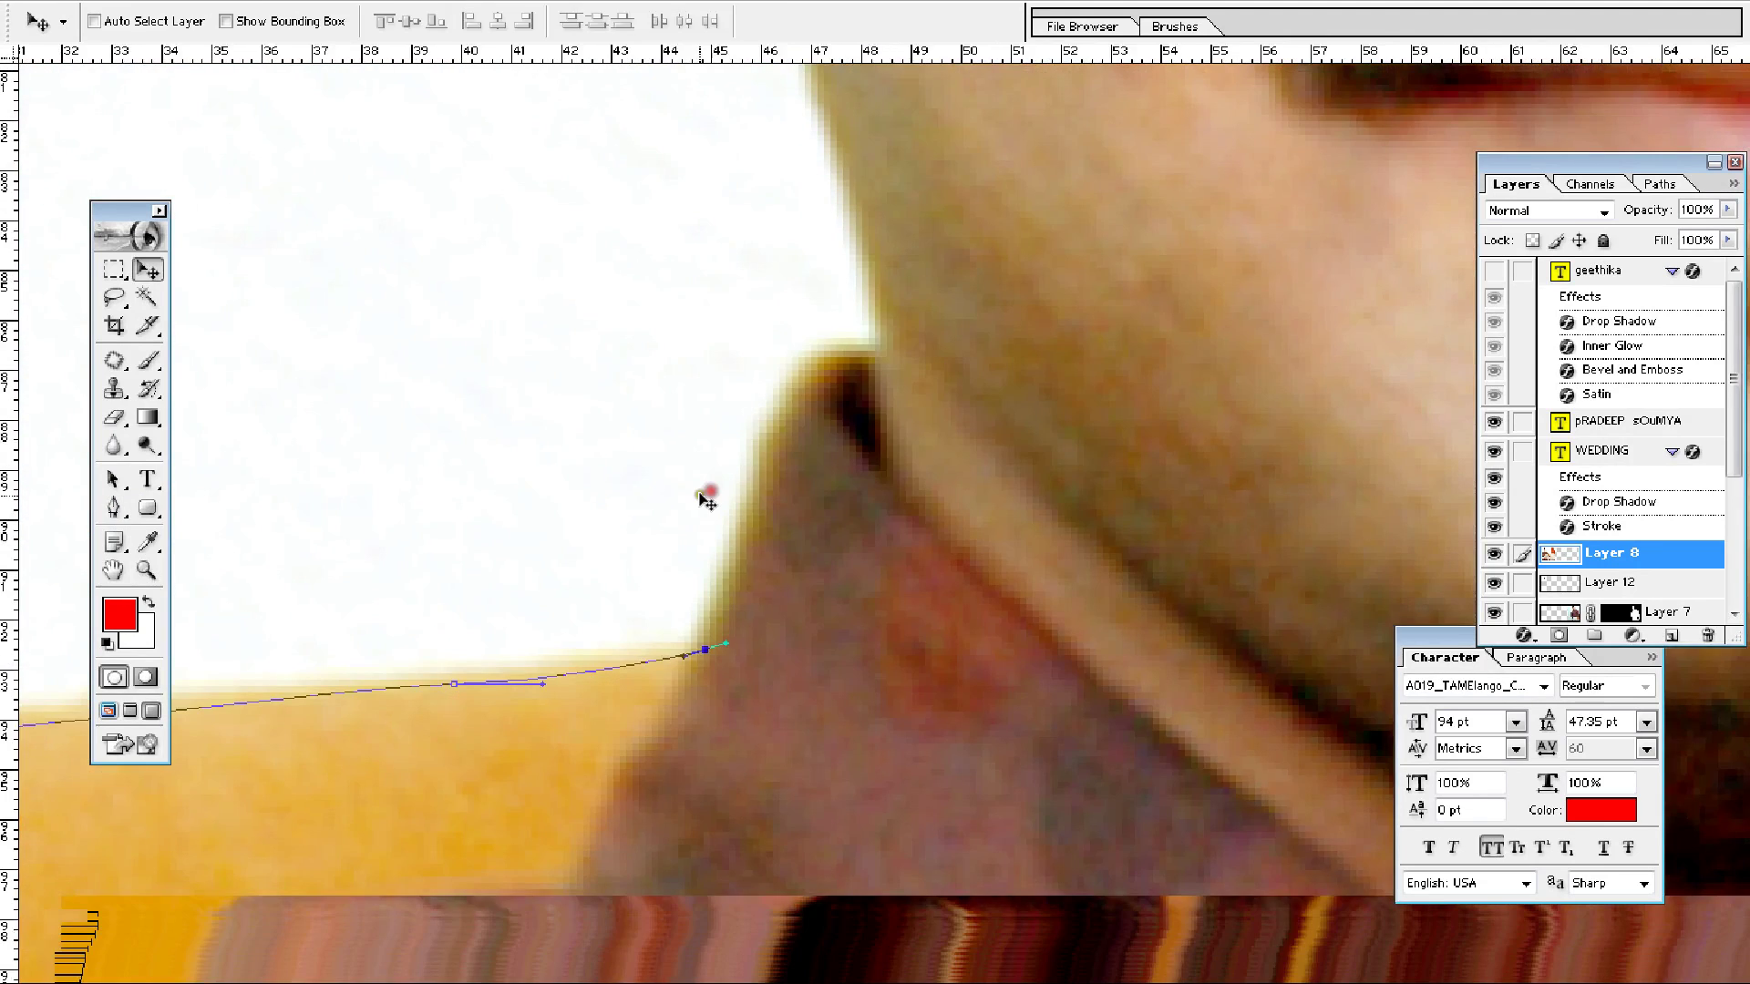
left_click_drag(789, 590, 726, 613)
left_click_drag(688, 550, 693, 519)
left_click_drag(712, 430, 732, 416)
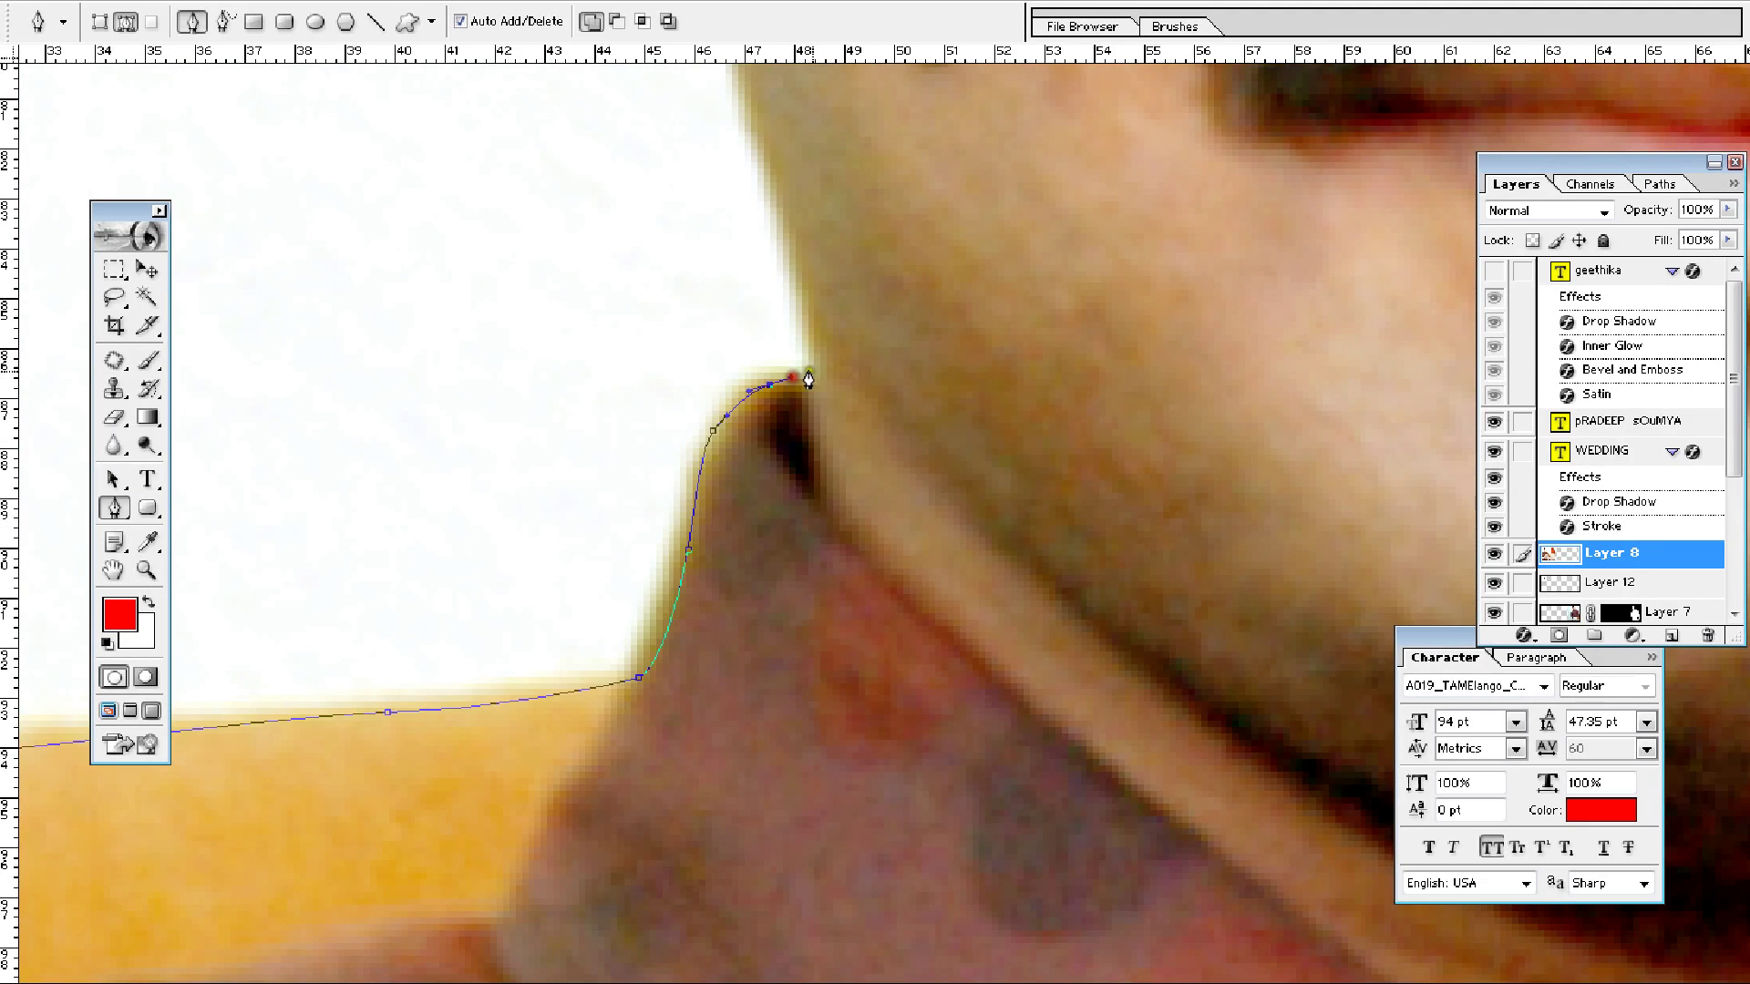
Trace the neck and jaw edge with the Pen path from the collar tip up to the base of the left-hand earlobe.
left_click_drag(794, 264, 779, 212)
left_click_drag(768, 123, 748, 512)
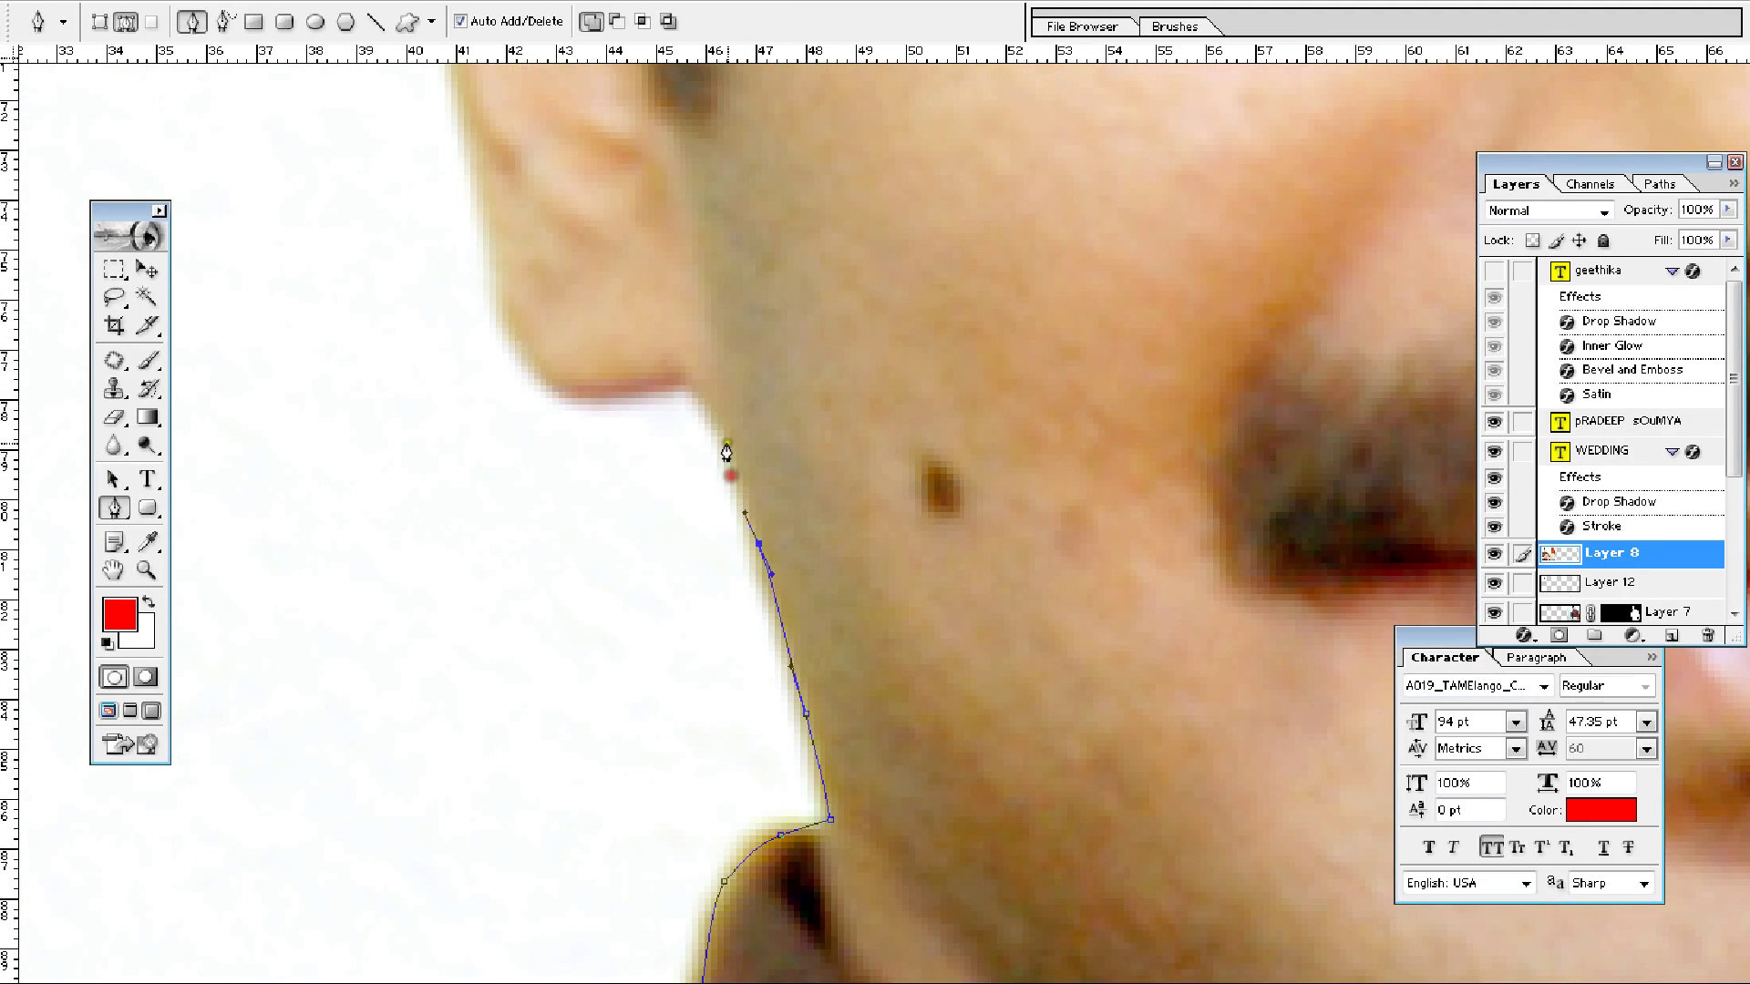
left_click_drag(726, 437, 719, 420)
left_click(698, 369)
Trace around the left-hand earlobe and up the ear's outer edge to where the hair begins.
left_click_drag(534, 360, 522, 342)
left_click_drag(501, 269, 497, 238)
left_click_drag(493, 200, 495, 598)
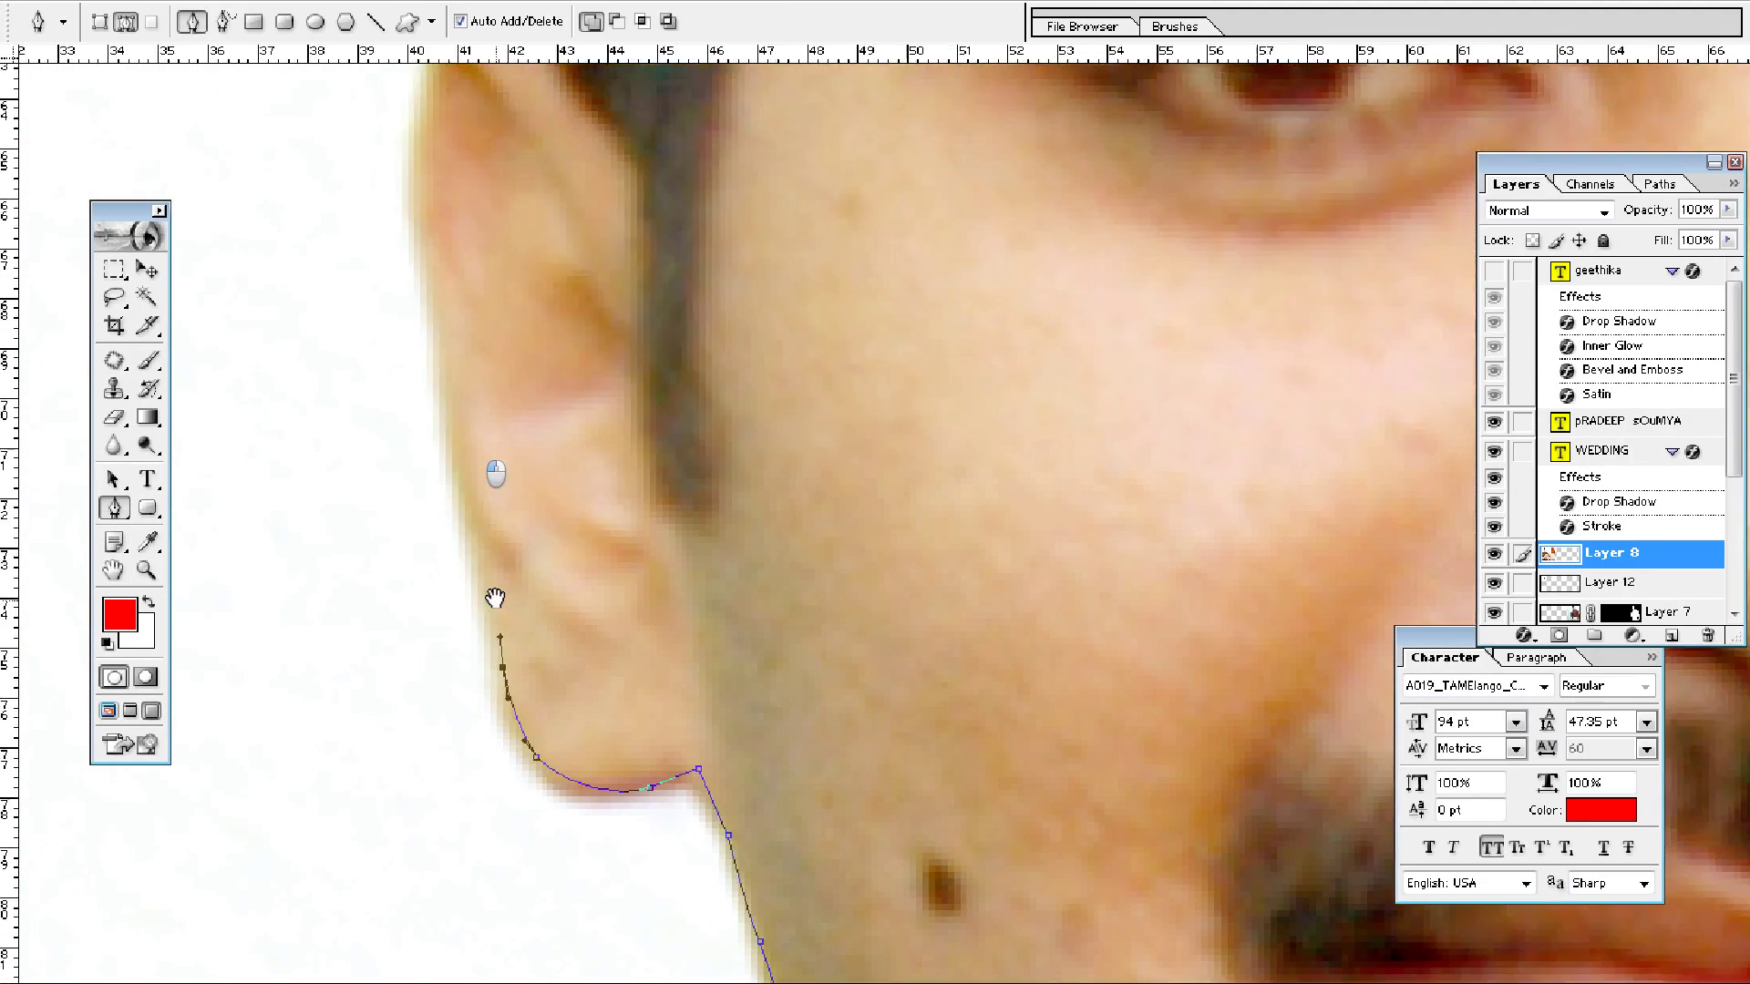
left_click_drag(467, 516, 453, 480)
left_click_drag(433, 367, 427, 336)
left_click_drag(403, 234, 484, 526)
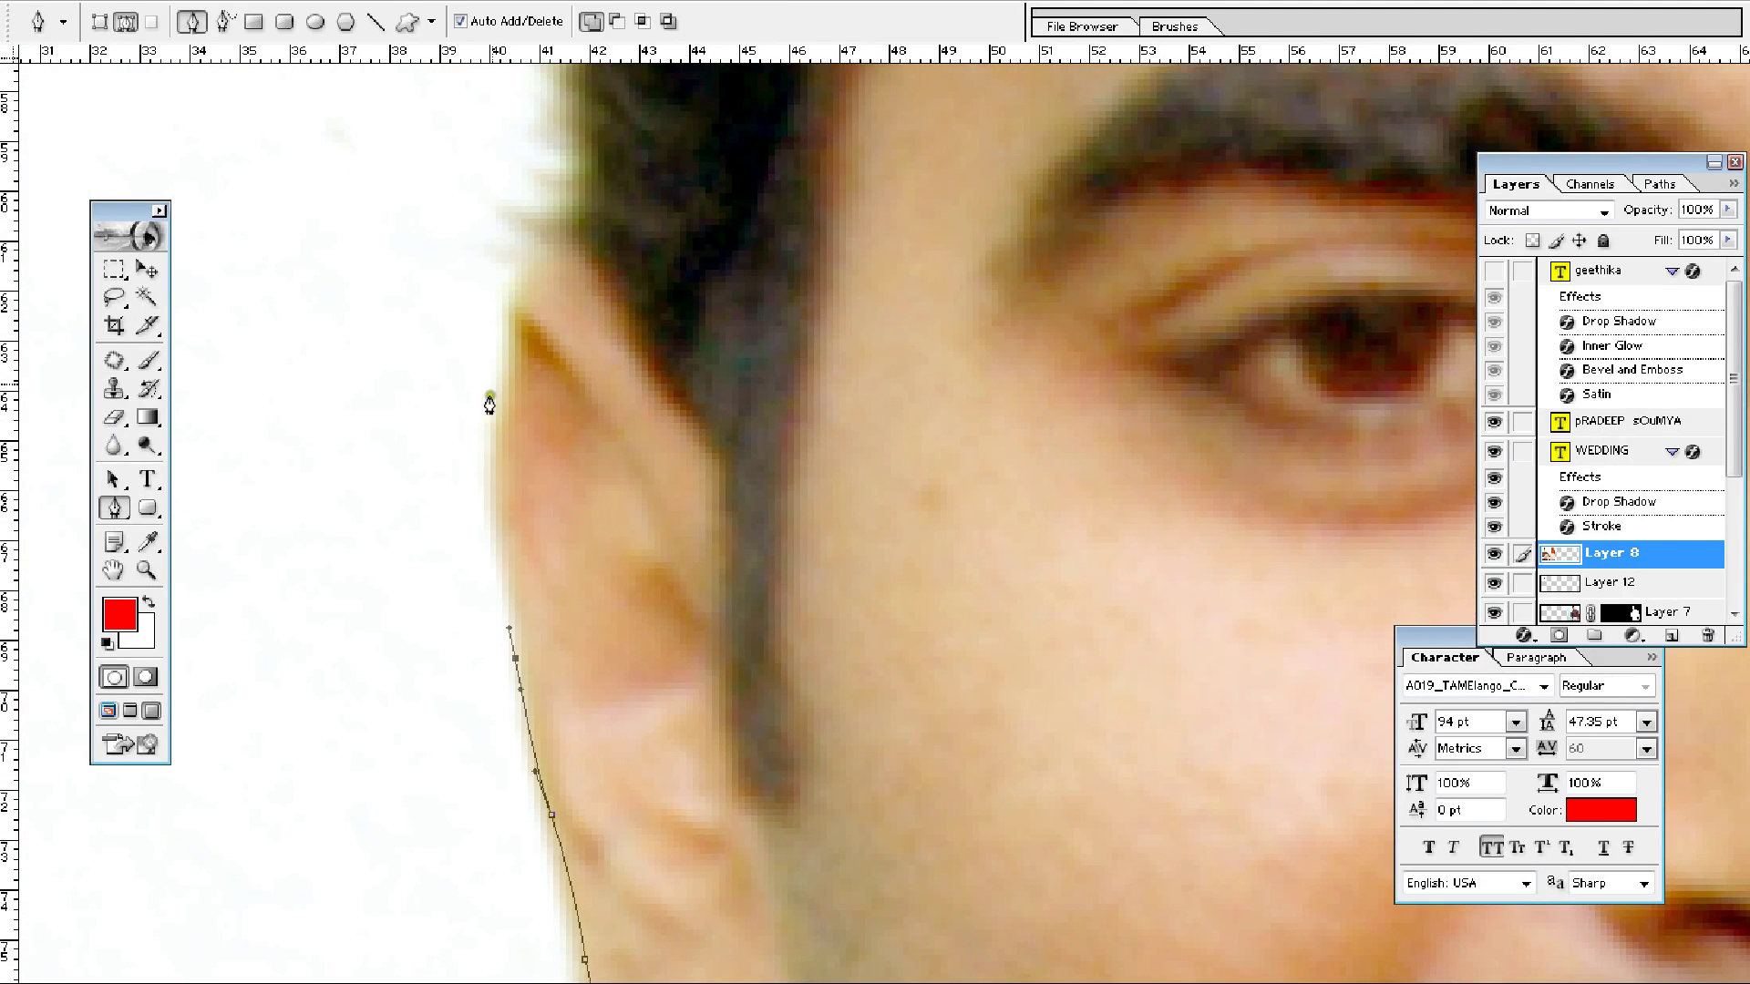
left_click(492, 379)
left_click(497, 347)
left_click(502, 314)
left_click(518, 276)
left_click(534, 239)
Continue the Pen path up the hair edge on the left side of the man's head.
left_click_drag(597, 110, 515, 472)
left_click_drag(538, 387, 467, 485)
left_click_drag(447, 334, 442, 290)
left_click_drag(458, 199, 448, 666)
left_click(474, 535)
left_click(505, 441)
left_click(507, 400)
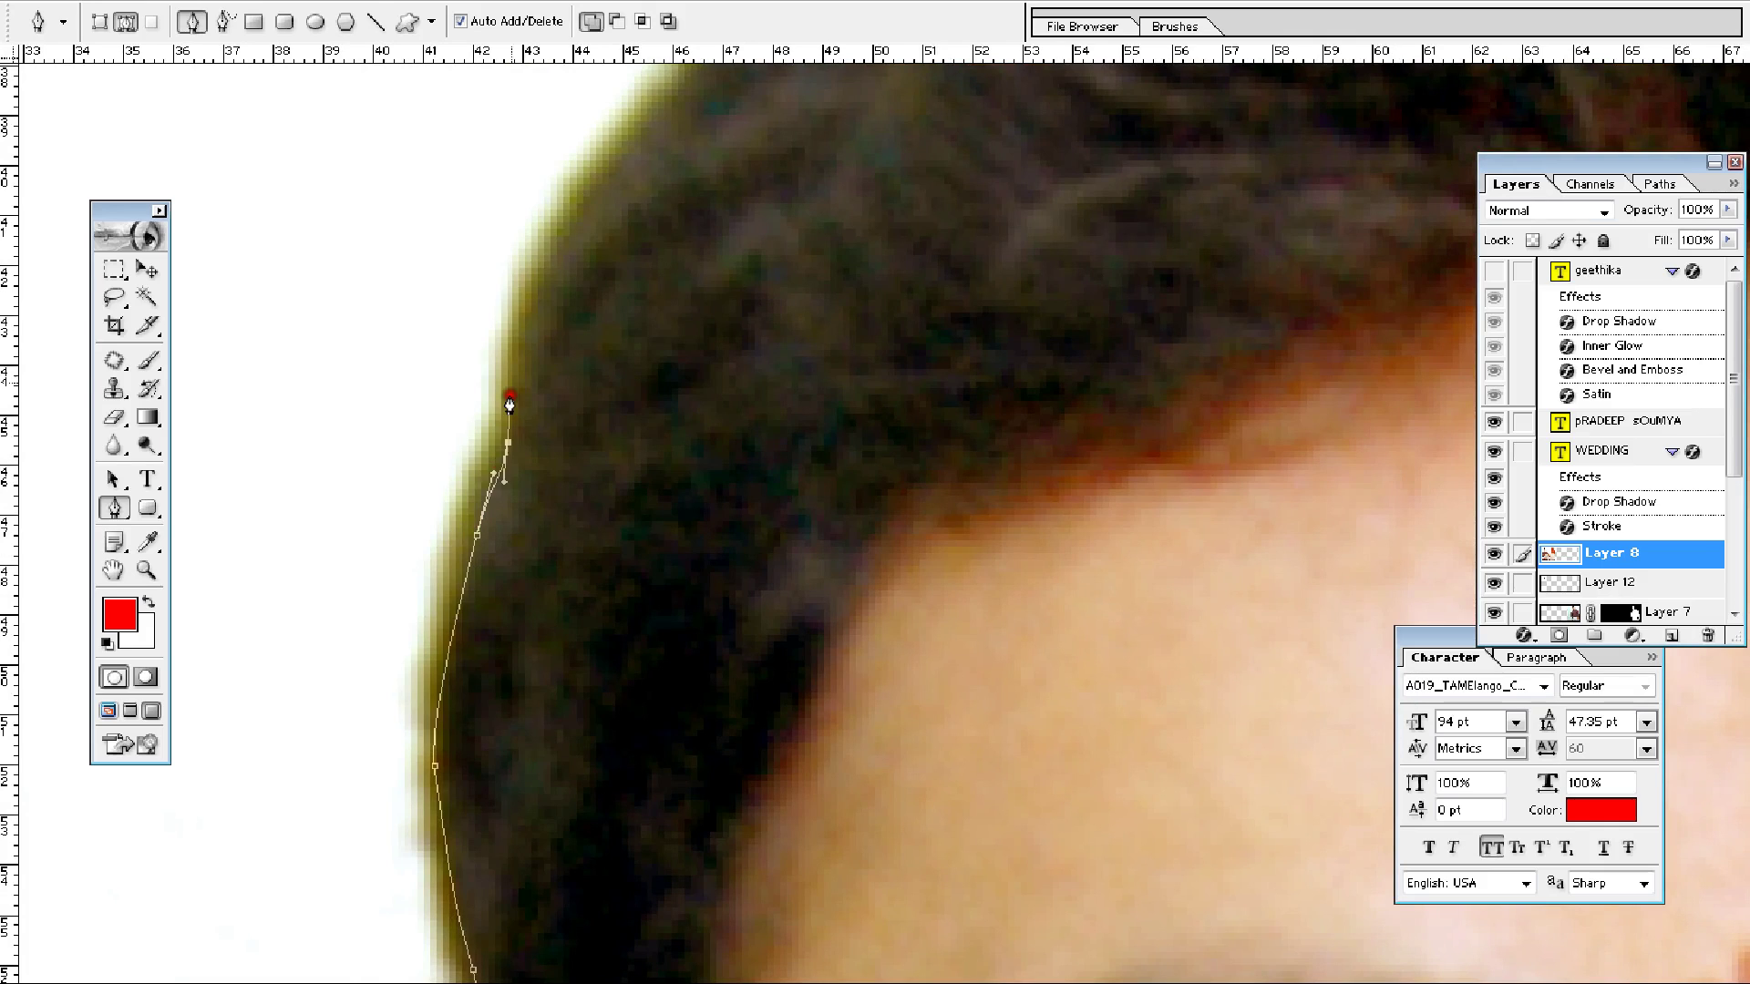
left_click(503, 367)
left_click(511, 326)
left_click(520, 287)
Trace the Pen path over the crown of the man's head, cutting inside the loose strands of hair.
left_click_drag(619, 170, 501, 455)
left_click_drag(466, 452, 498, 410)
left_click_drag(589, 289, 627, 245)
left_click_drag(746, 189, 449, 492)
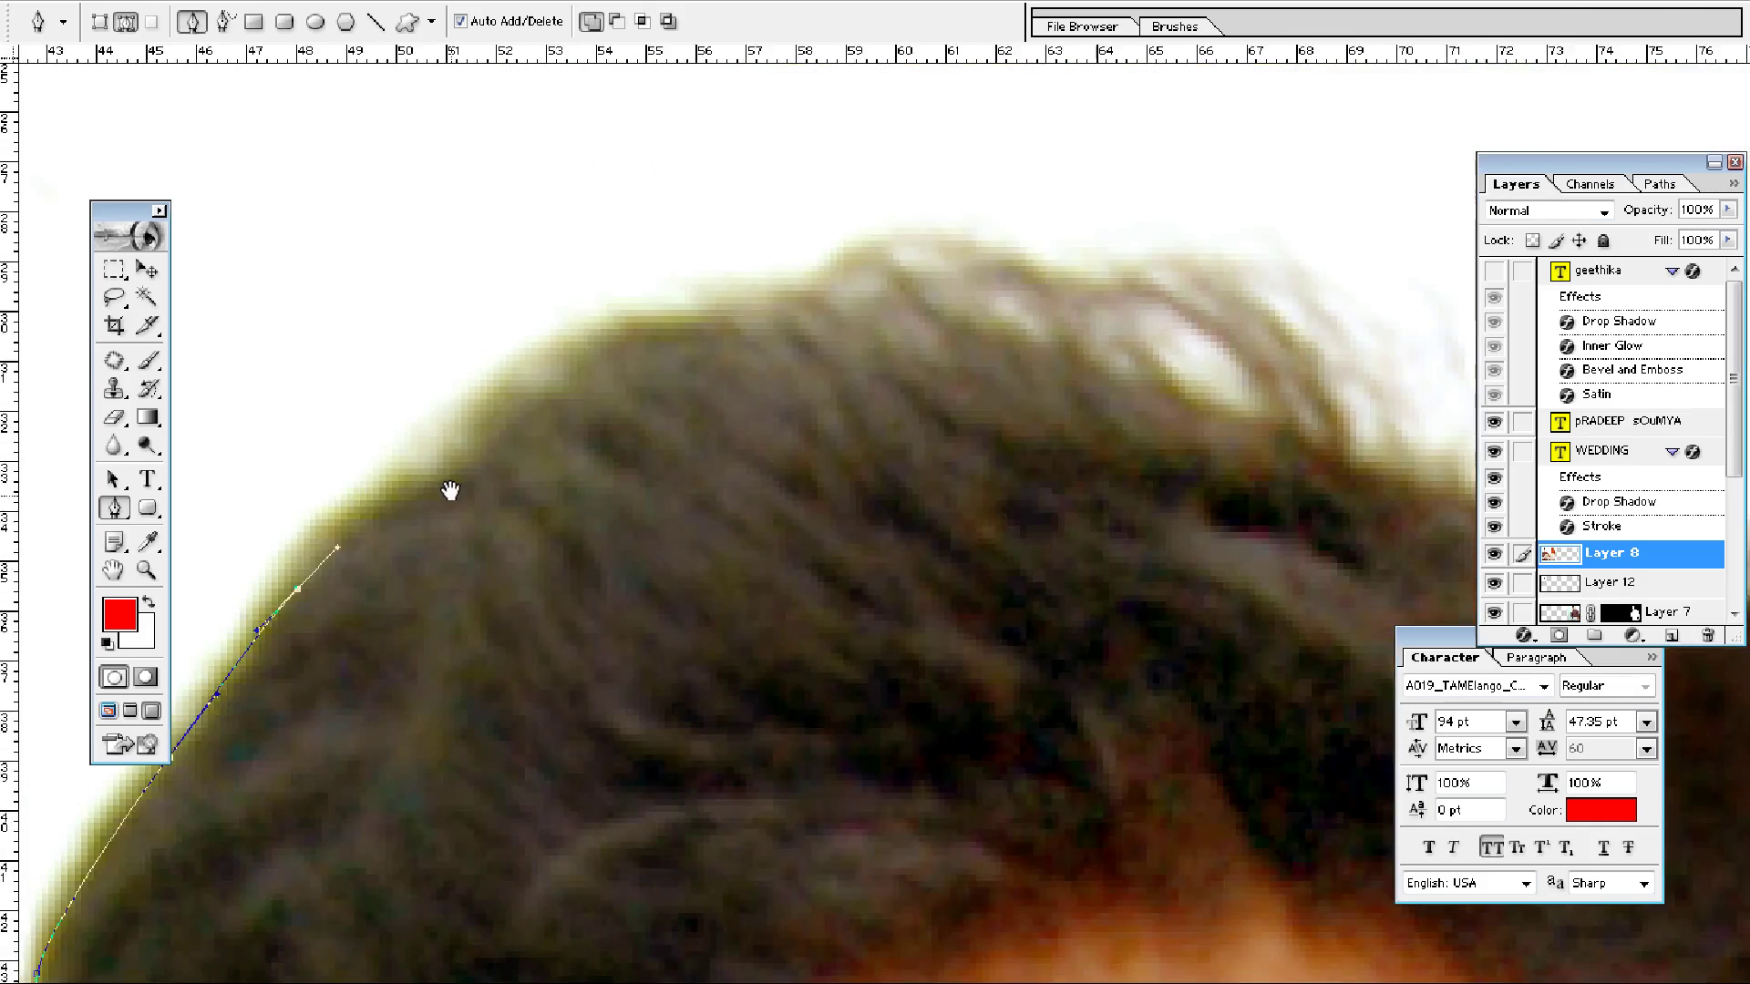
left_click_drag(574, 391, 722, 329)
left_click_drag(850, 305, 897, 305)
left_click_drag(1157, 410, 1038, 393)
left_click_drag(1158, 458, 1202, 470)
Hide the panels and trace the hair edge down the right side of the head toward the ear.
key("Tab")
left_click_drag(1565, 635, 1123, 324)
left_click_drag(1004, 224, 1116, 281)
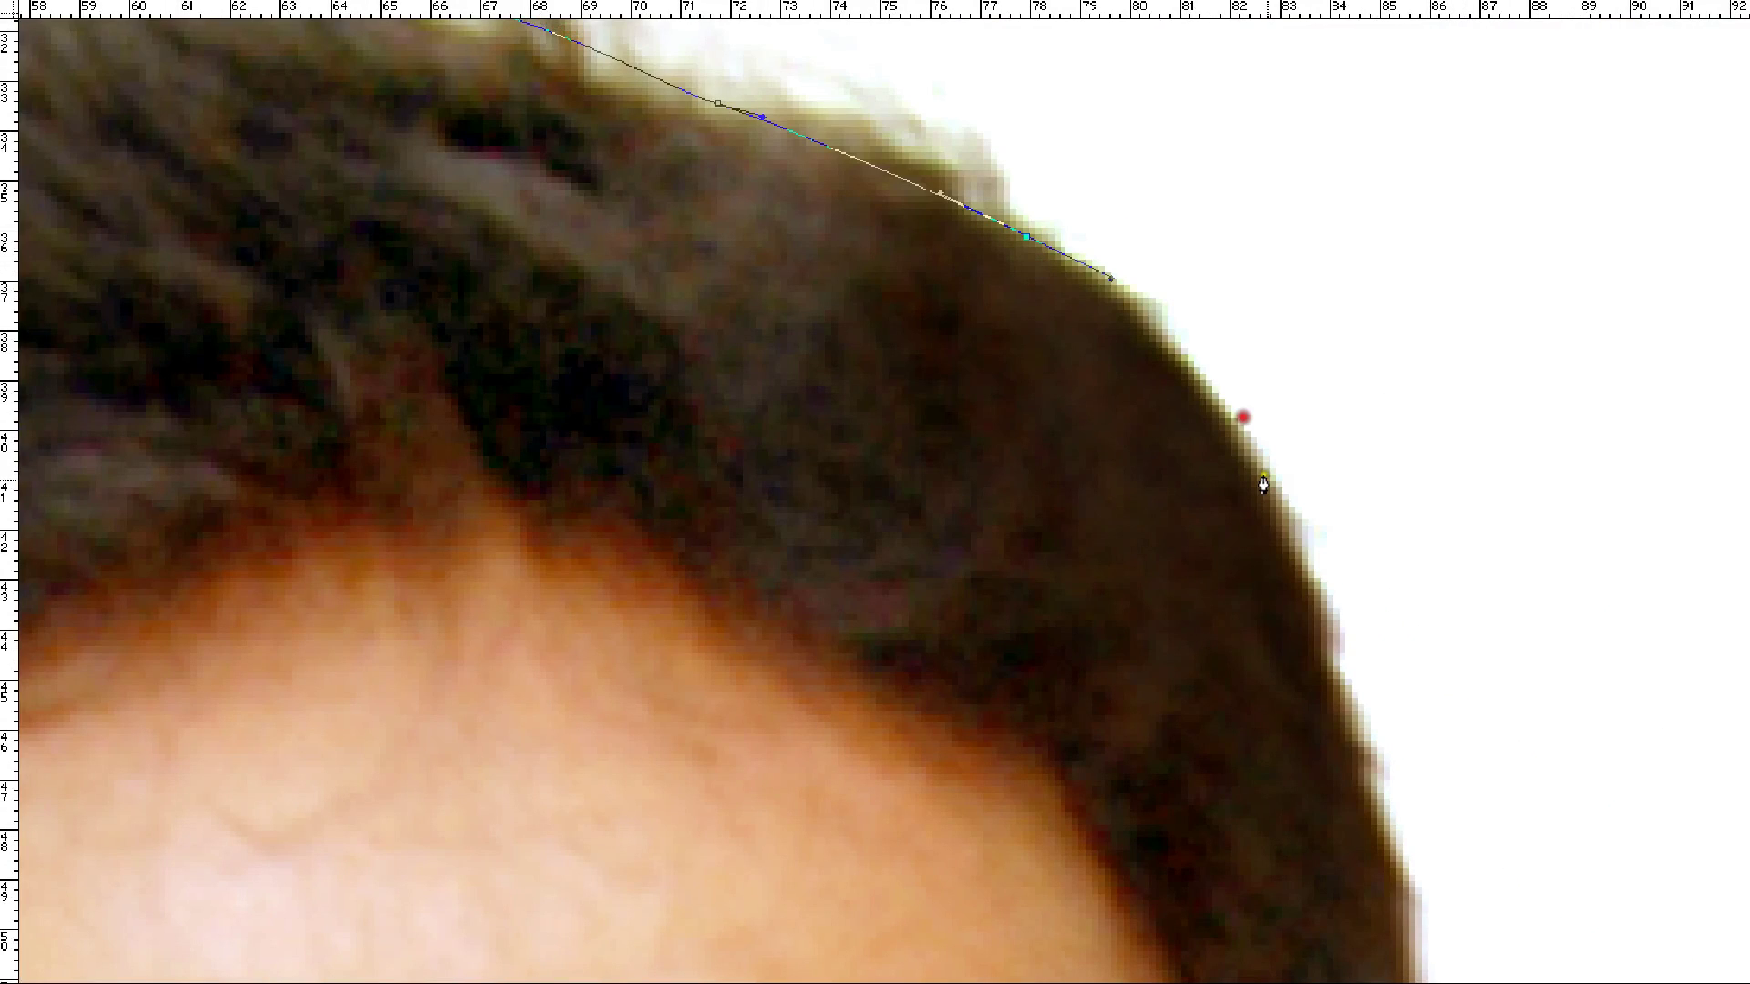
left_click_drag(1263, 473, 1178, 85)
left_click_drag(1229, 358, 1241, 467)
left_click_drag(1241, 642, 1258, 275)
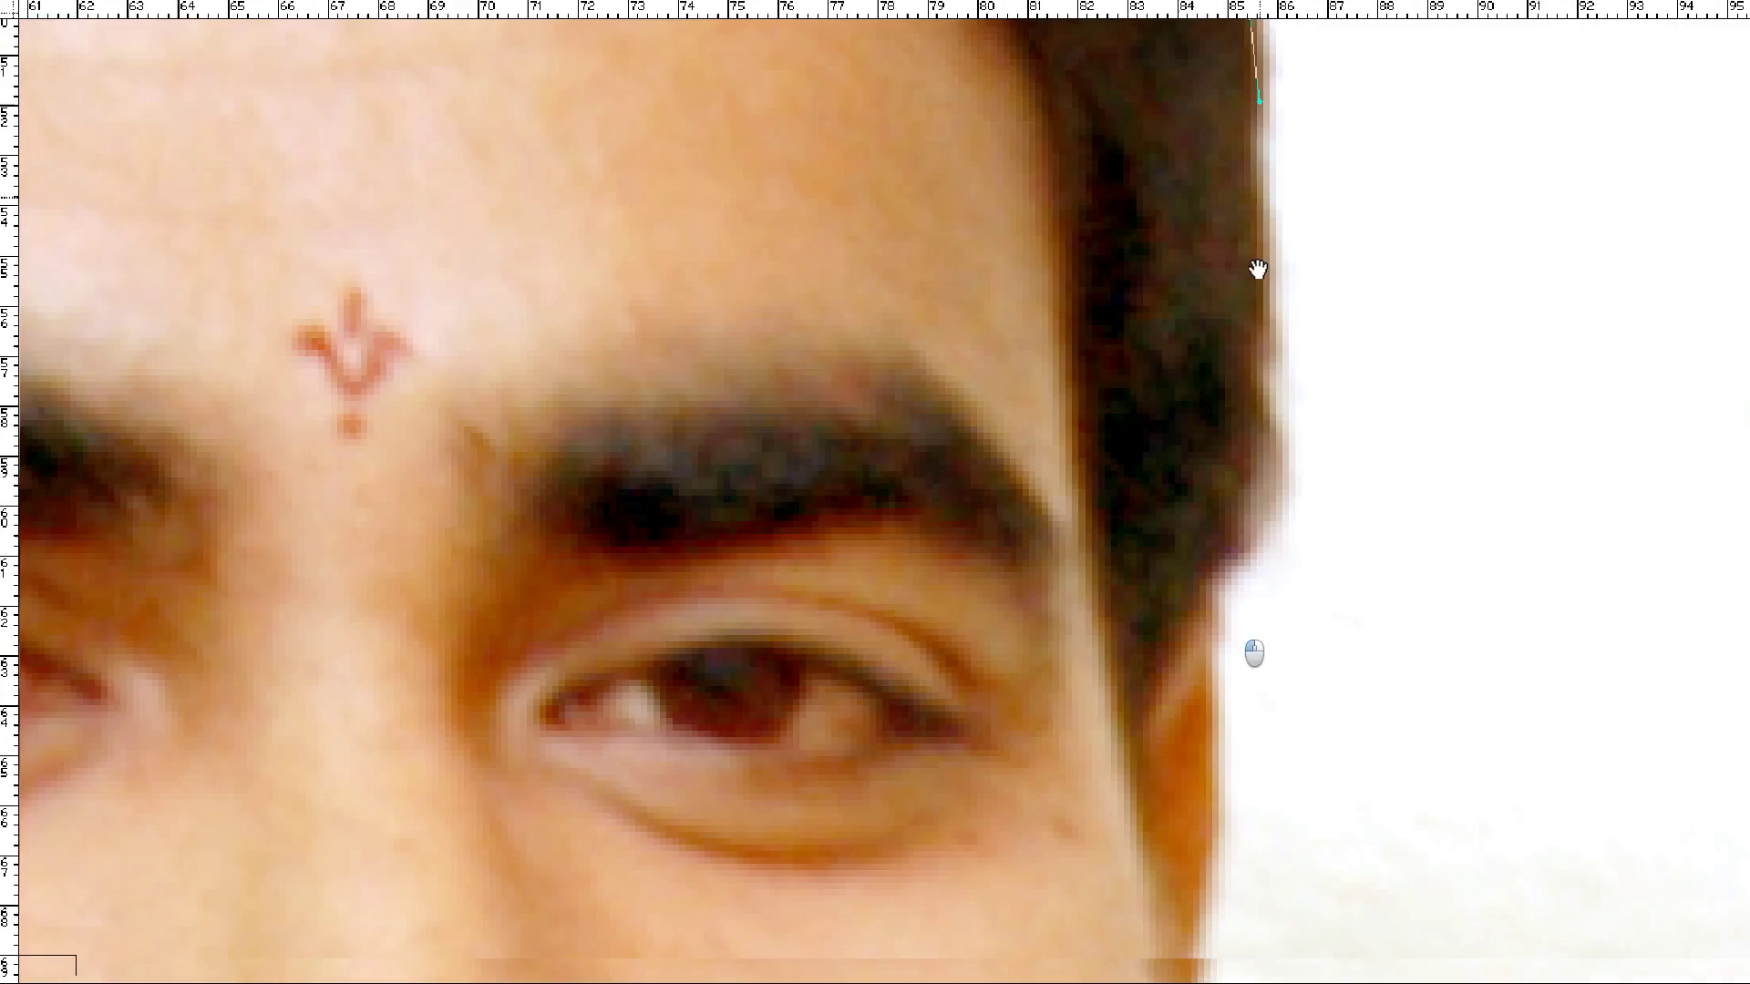
Trace the right-hand ear, cheek and jaw with the Pen path down toward the red chair back.
left_click_drag(1249, 452, 1224, 559)
left_click_drag(1206, 614, 1205, 619)
left_click_drag(1218, 777, 1173, 185)
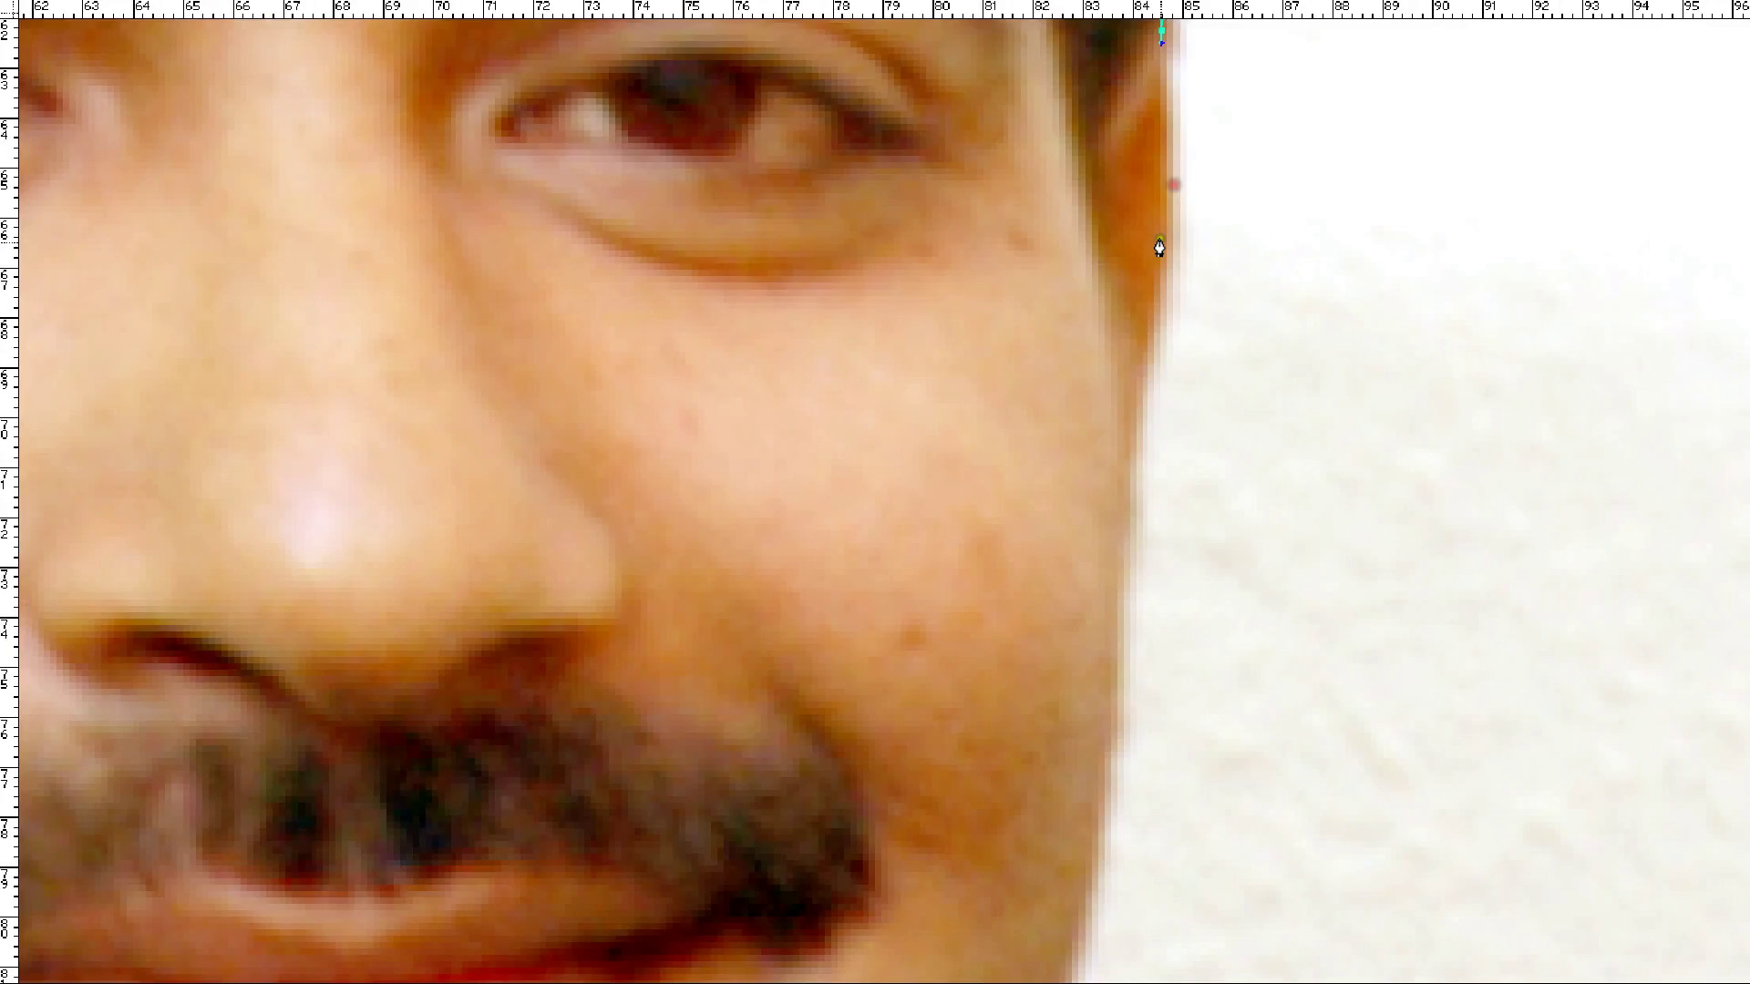
left_click_drag(1138, 846, 1158, 553)
left_click_drag(1135, 382, 1130, 479)
left_click_drag(1110, 594, 1162, 228)
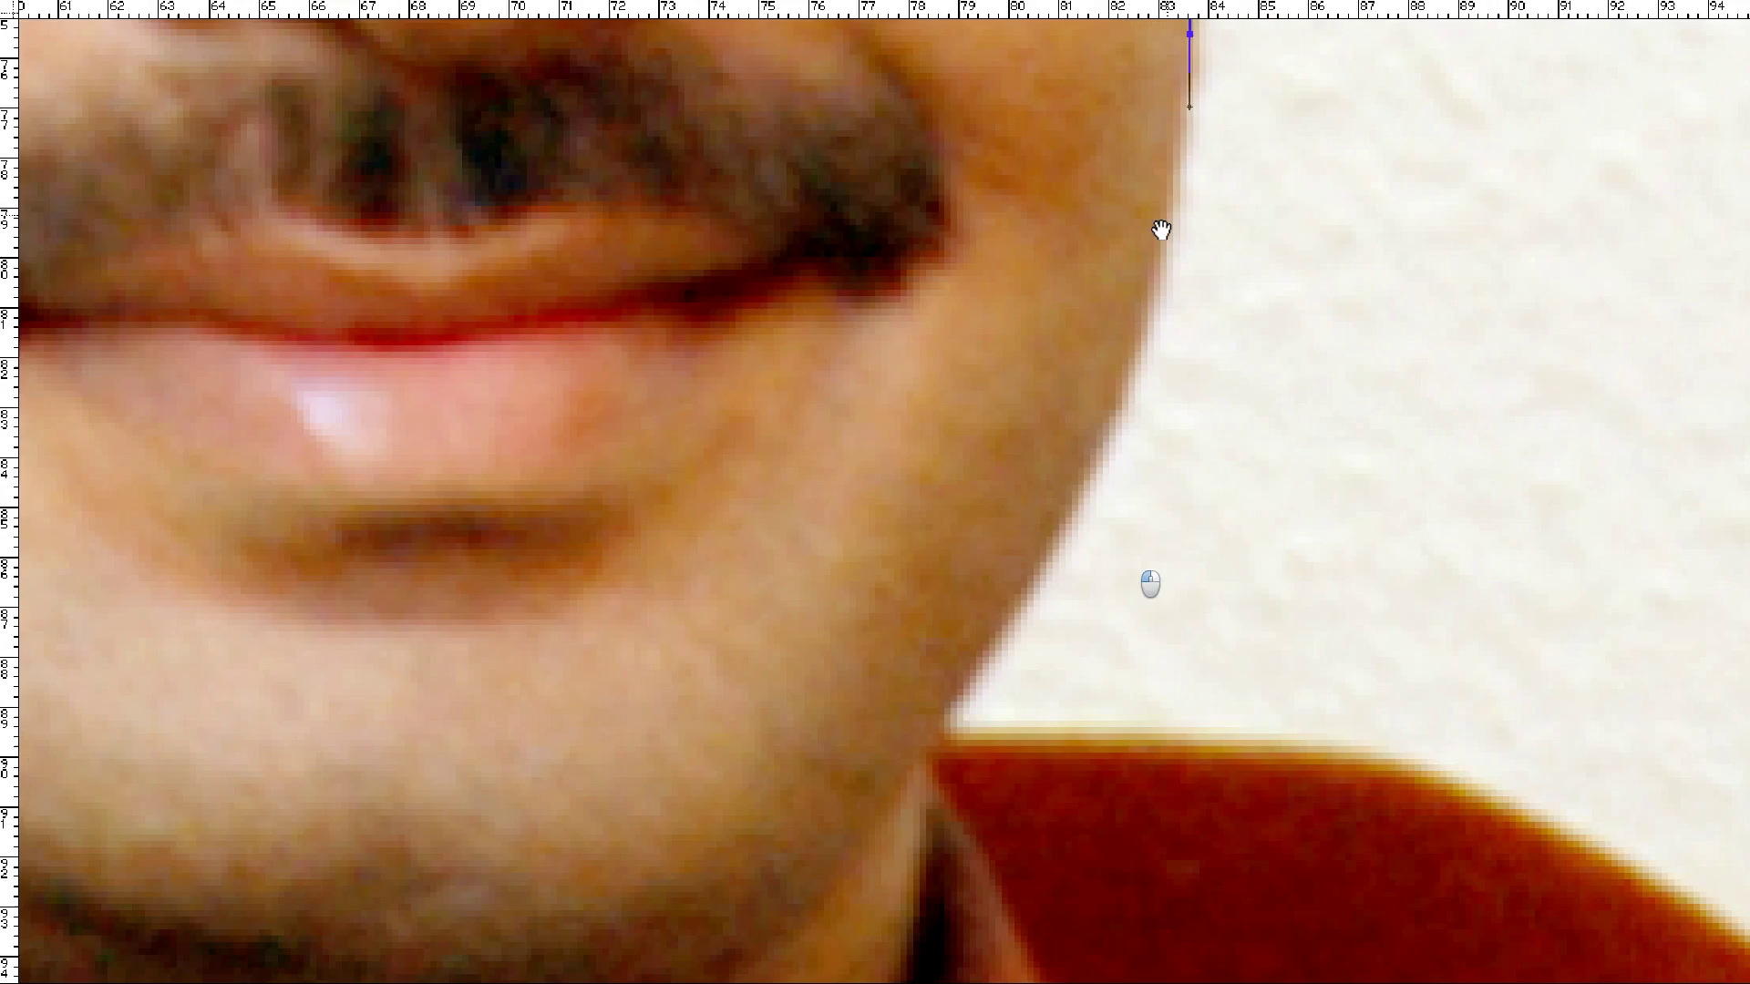
left_click_drag(1137, 344, 1097, 476)
left_click_drag(1082, 605, 1155, 341)
Trace the curved outer edge of the red chair back from the man's jaw down to his shirt shoulder.
left_click_drag(1052, 396, 1162, 479)
left_click_drag(1367, 475, 1447, 543)
left_click_drag(1553, 616, 1156, 418)
left_click_drag(1288, 574, 1347, 663)
left_click_drag(1410, 781, 1072, 288)
left_click(1119, 370)
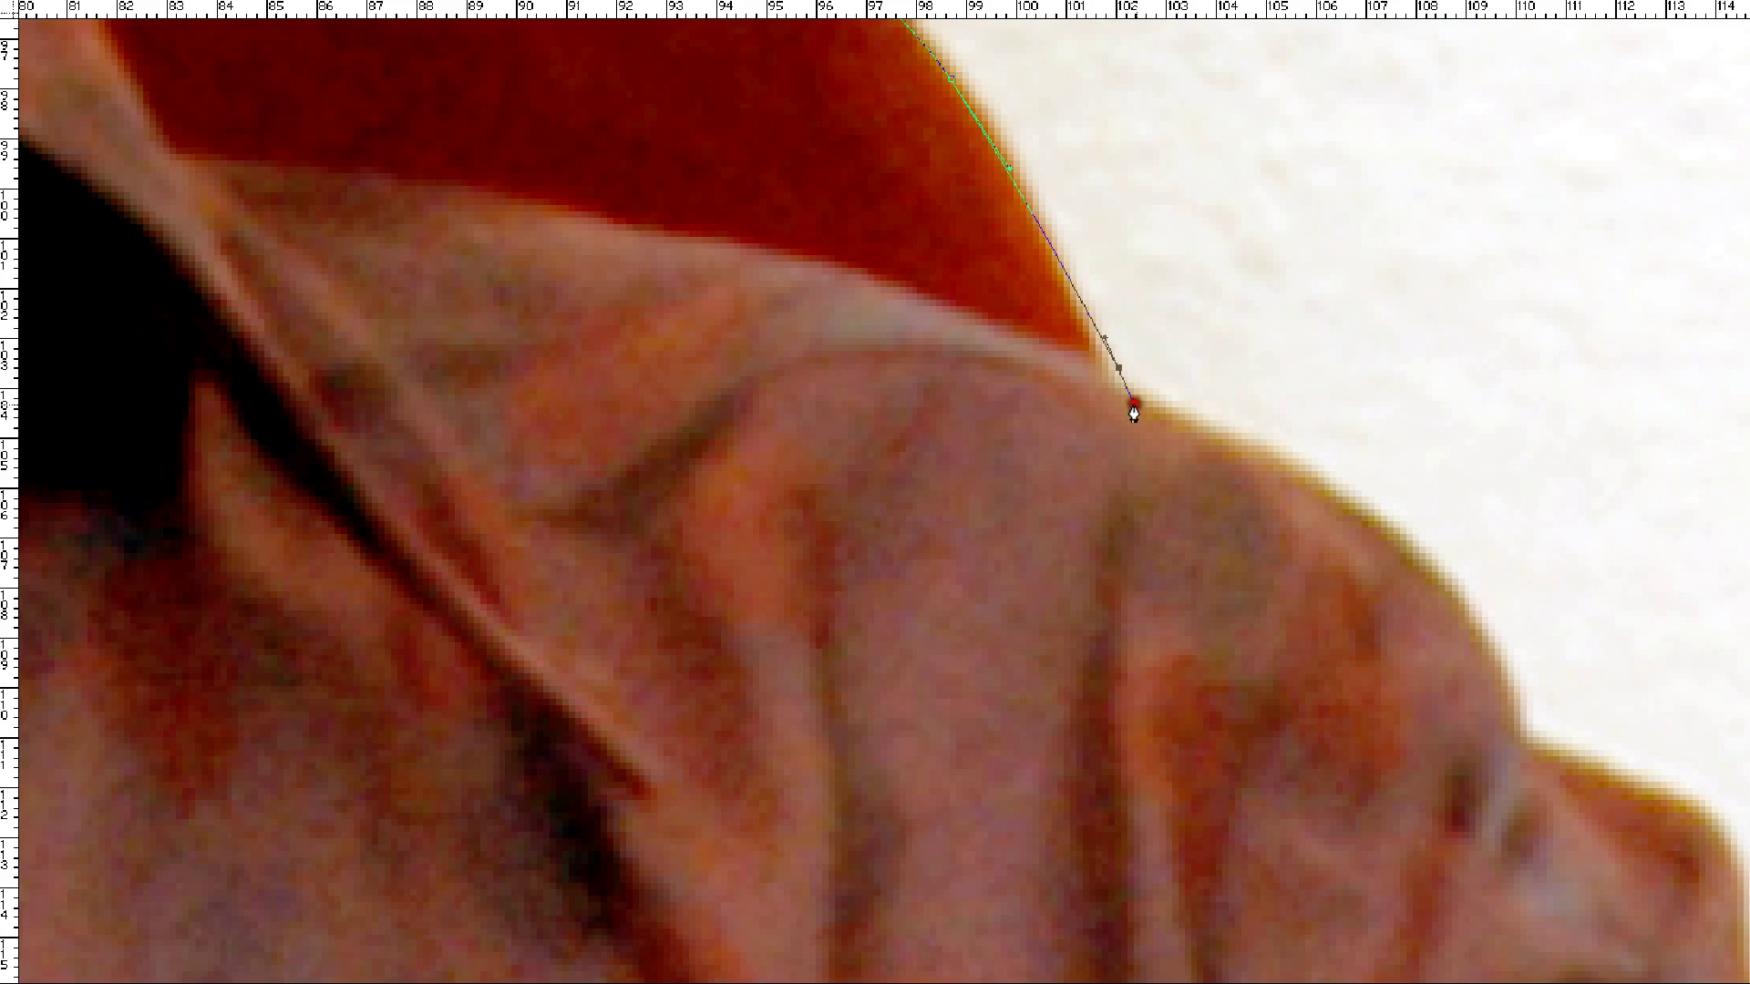
Trace the shirt's shoulder edge and the first fold of the upper sleeve with the Pen path.
left_click_drag(1180, 425, 1218, 442)
left_click_drag(1395, 530, 817, 172)
left_click_drag(883, 275, 964, 398)
left_click_drag(1086, 456, 1167, 552)
left_click_drag(1218, 589, 978, 413)
key("ctrl+z")
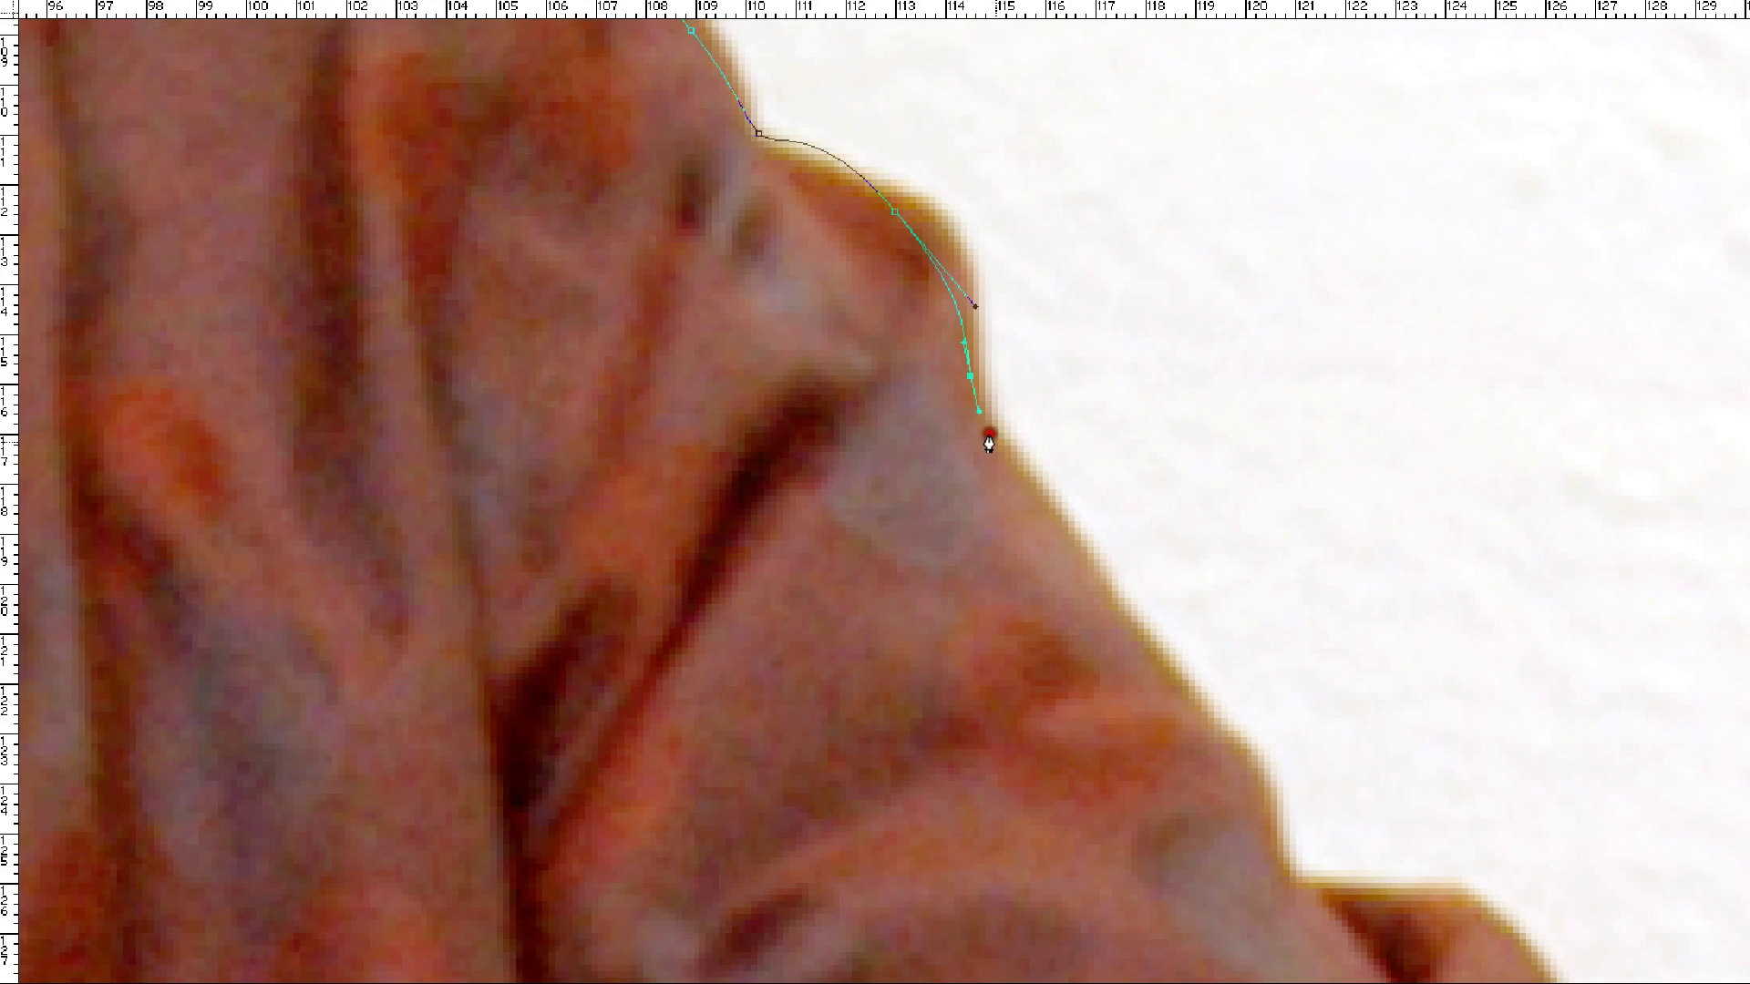
Extend the Pen path down the upper sleeve and around the notch to the top of the next fold.
left_click_drag(1023, 478, 1073, 545)
left_click_drag(1273, 694, 933, 500)
left_click_drag(882, 588, 853, 375)
left_click_drag(831, 306, 858, 364)
left_click(885, 435)
left_click(931, 500)
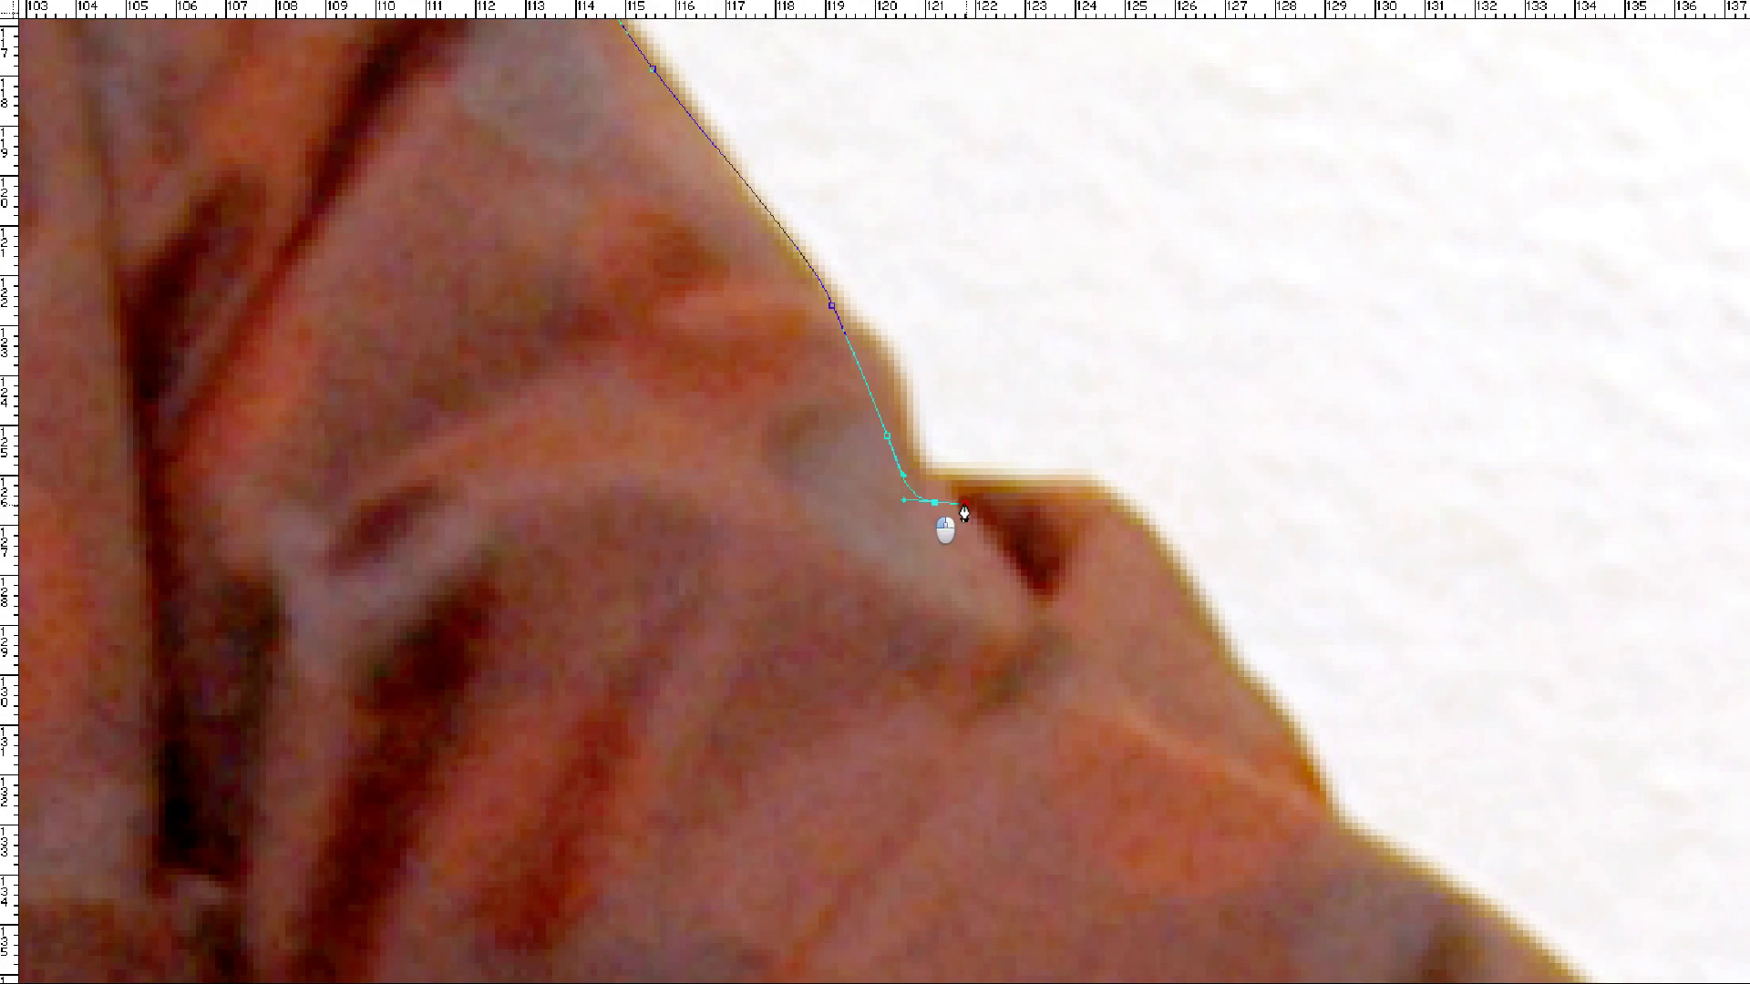
left_click(1060, 497)
Continue tracing the outer edge of the sleeve folds down toward the man's elbow.
left_click_drag(1157, 588, 1192, 638)
left_click_drag(1304, 767, 1069, 439)
left_click_drag(1169, 542, 1235, 576)
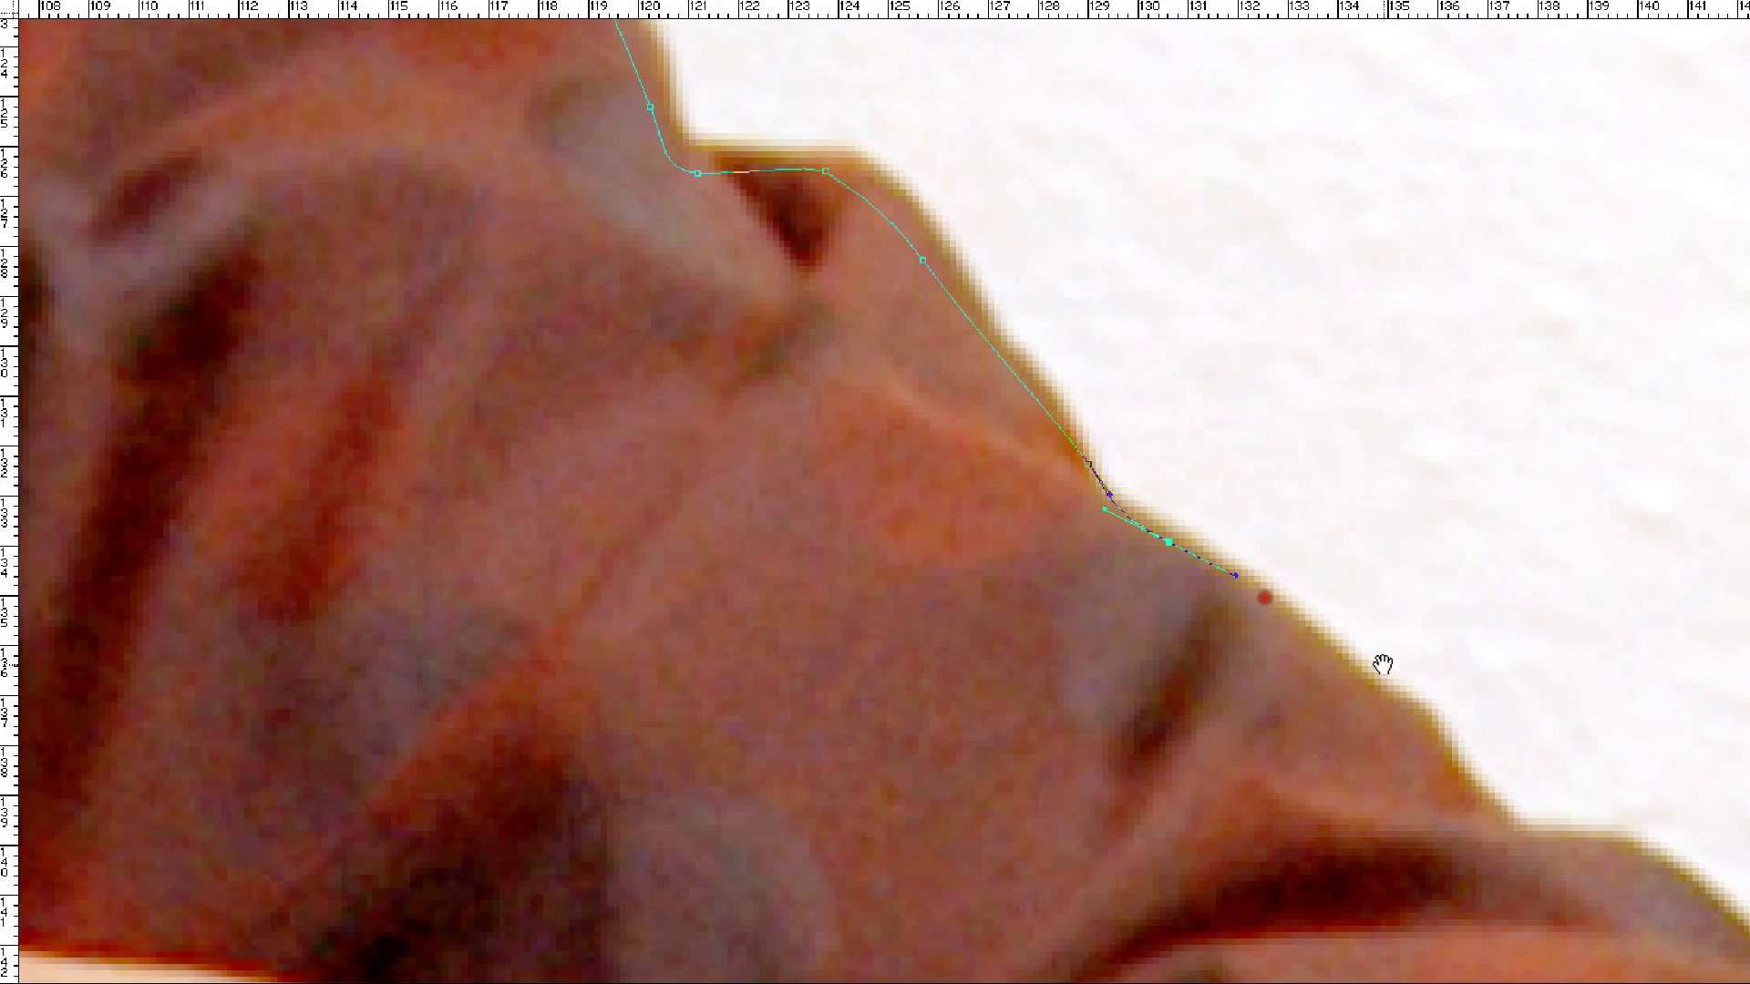
left_click_drag(1387, 667, 770, 169)
left_click_drag(820, 238, 869, 309)
left_click_drag(988, 352, 1158, 438)
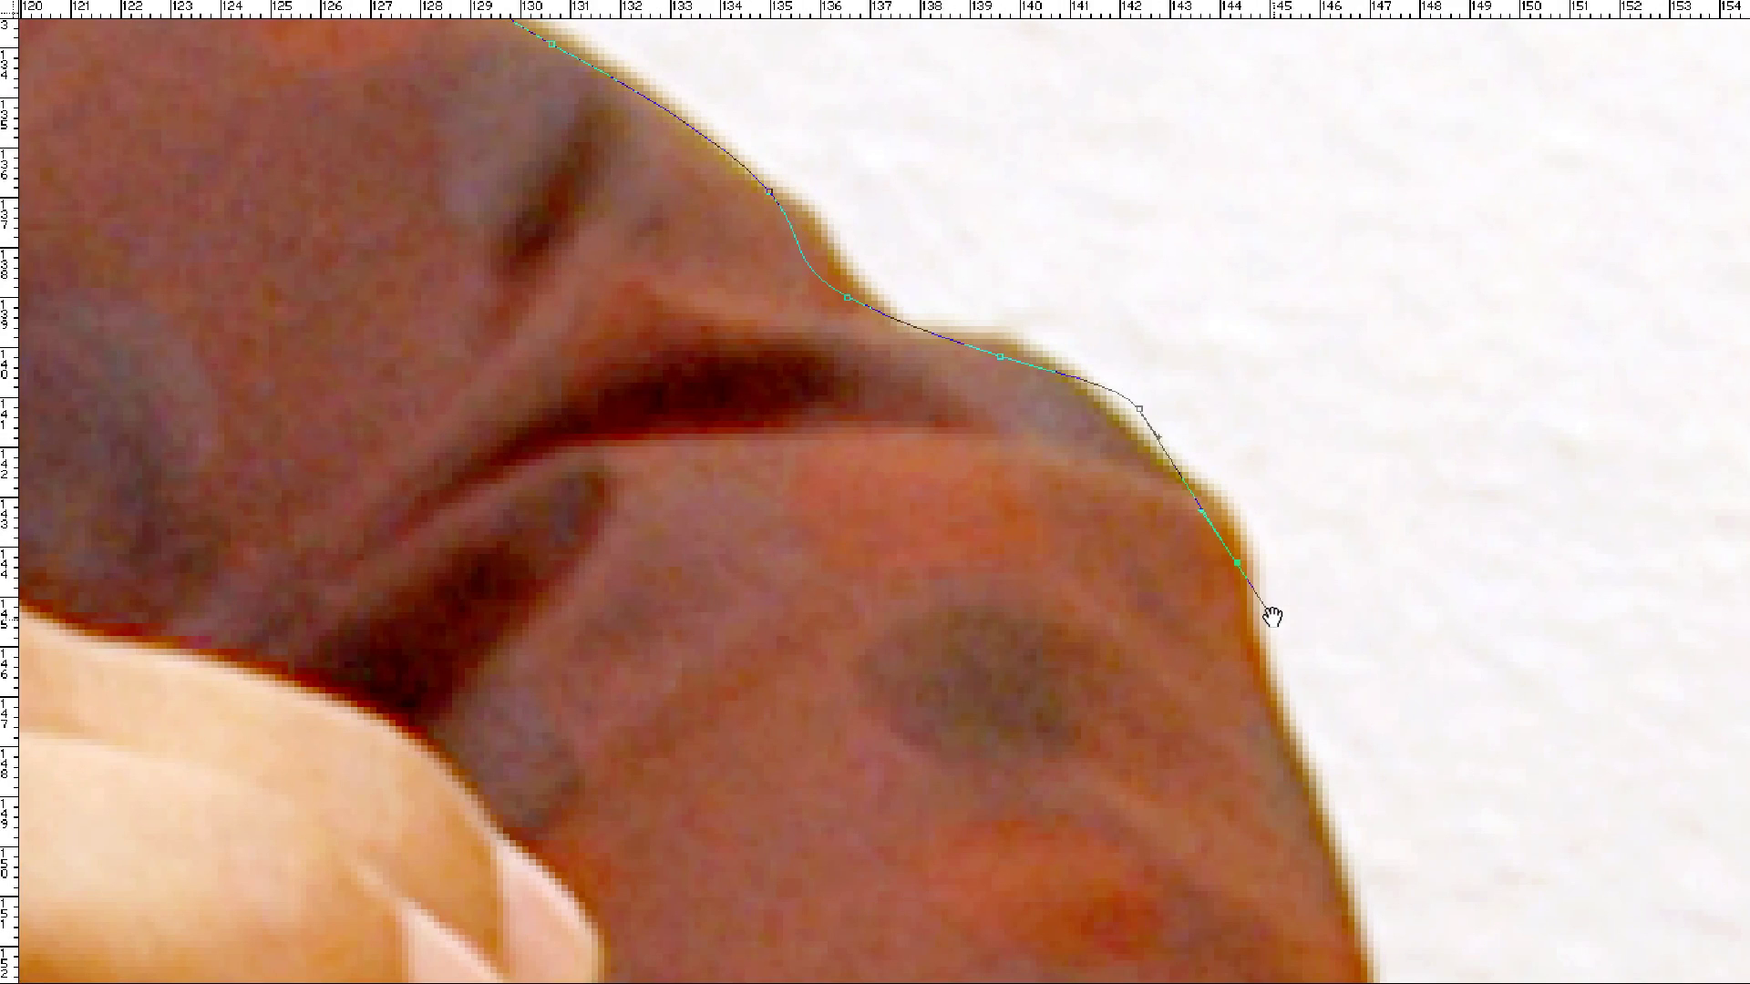